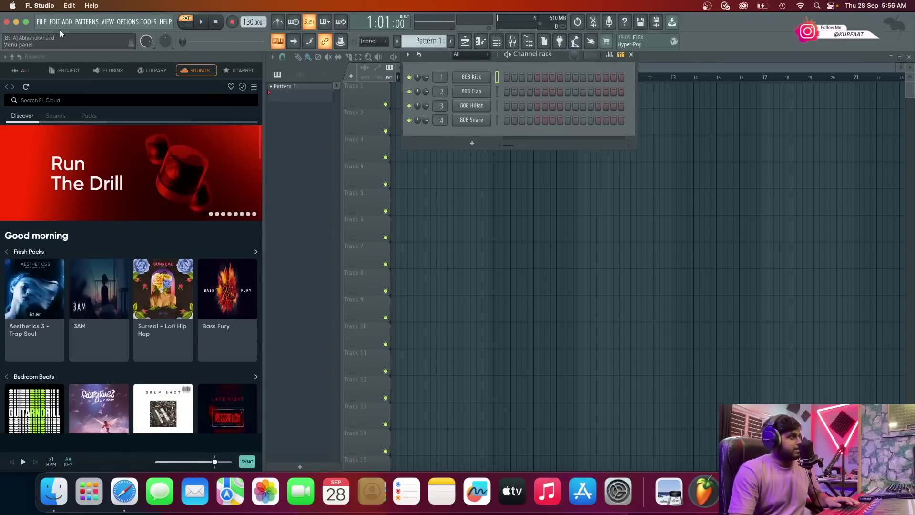
# Open the Master export dialog to examine its loudness and reference settings, and close it without exporting.
pyautogui.click(41, 21)
pyautogui.moveTo(126, 125)
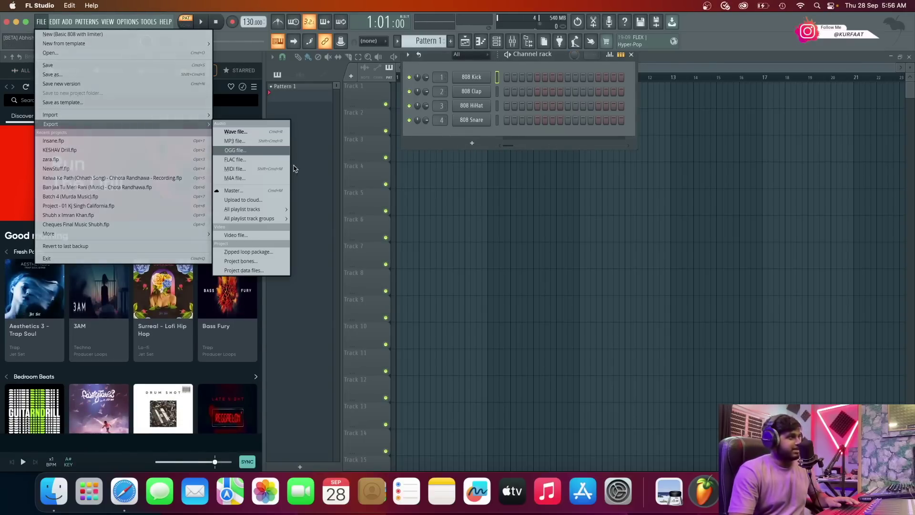
pyautogui.click(281, 191)
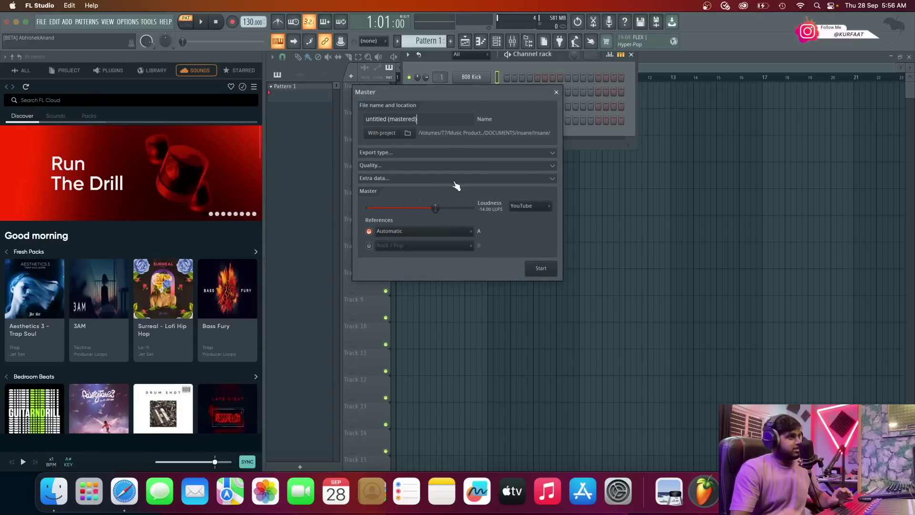
pyautogui.click(556, 92)
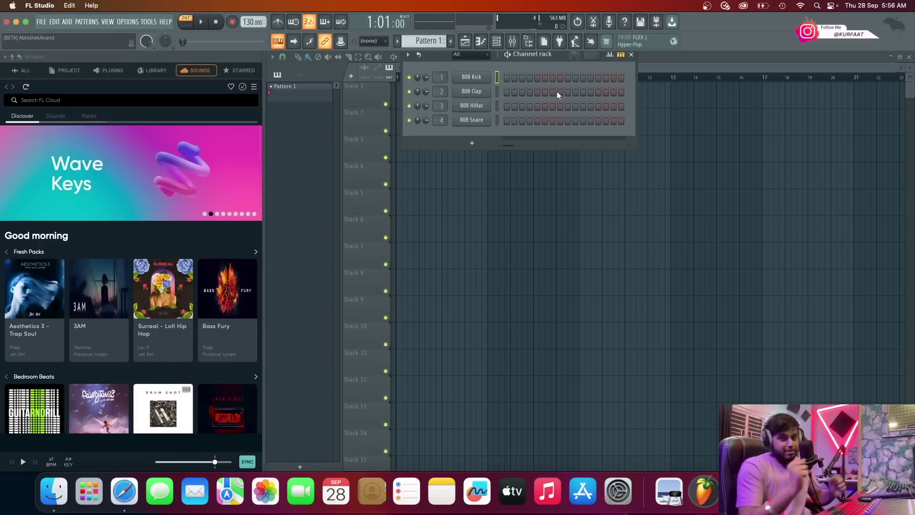
# Close the beta version of FL Studio, launch the regular version, and bring up its empty playlist with the Draw tool active.
pyautogui.click(10, 25)
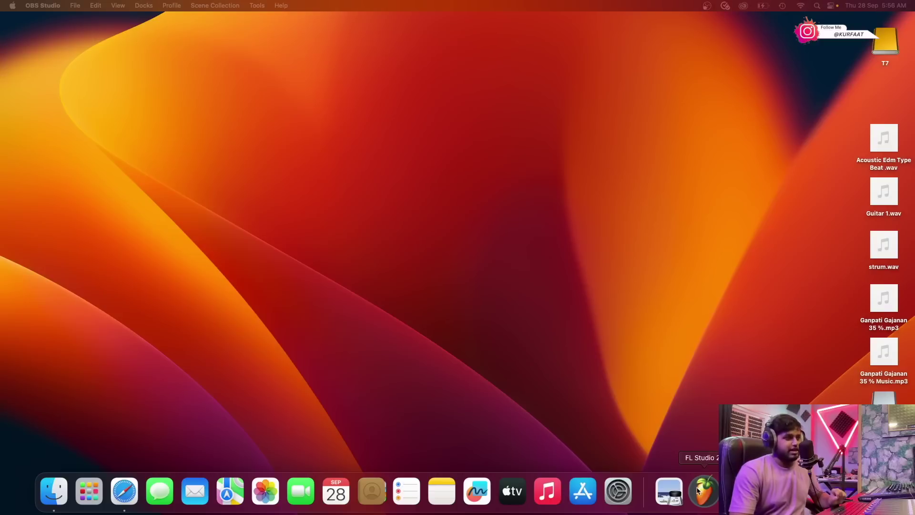
pyautogui.click(697, 490)
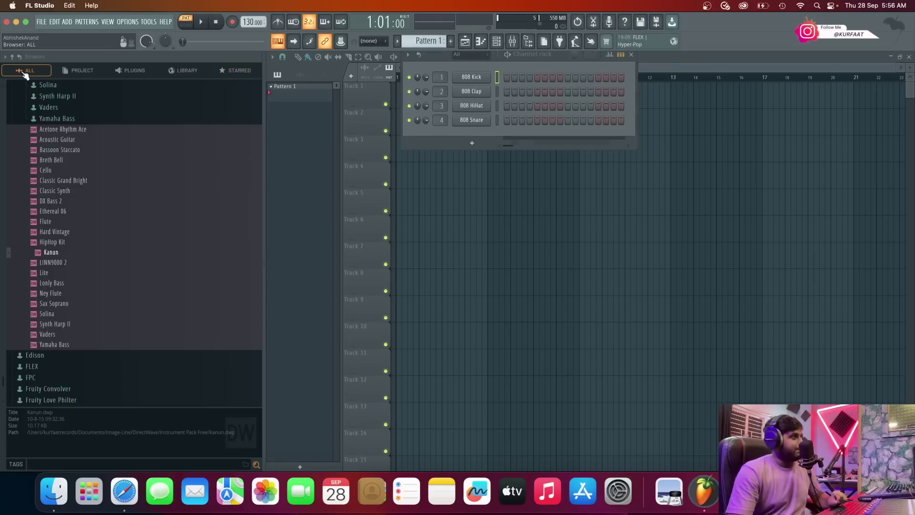
pyautogui.scroll(7, 151, 230)
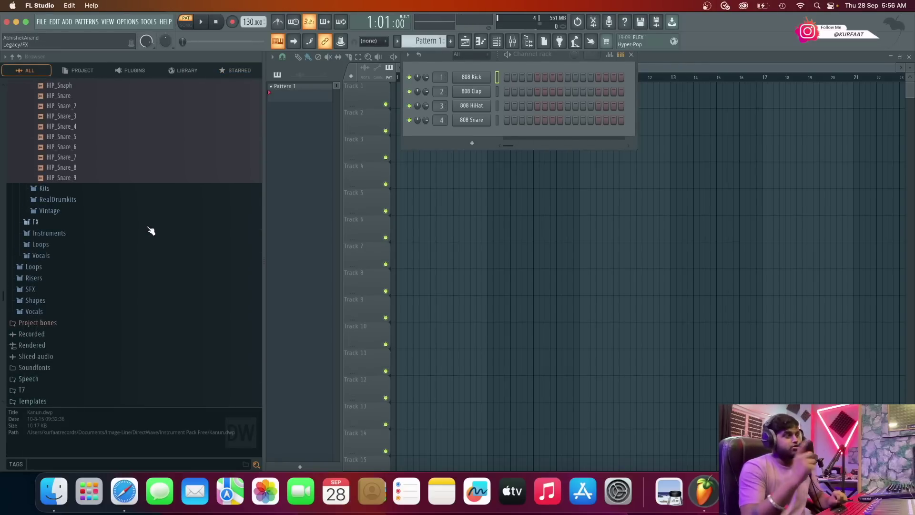
pyautogui.click(299, 57)
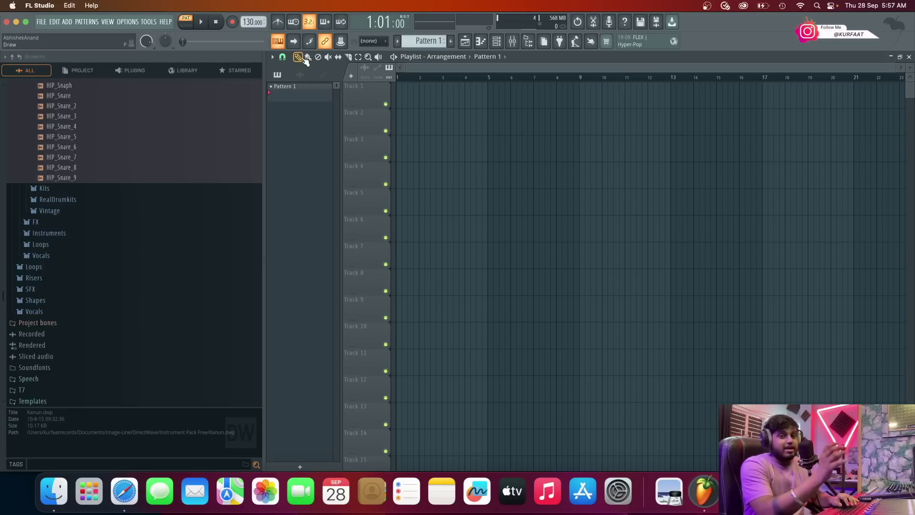
# Switch to Safari, search Google for chordify, and open the Chordify website.
pyautogui.click(122, 496)
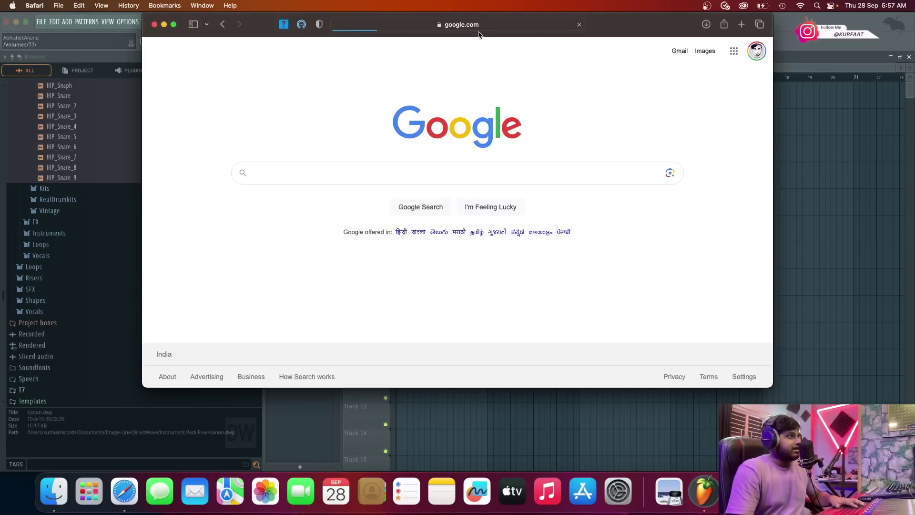
pyautogui.click(480, 26)
pyautogui.click(308, 174)
pyautogui.write('c')
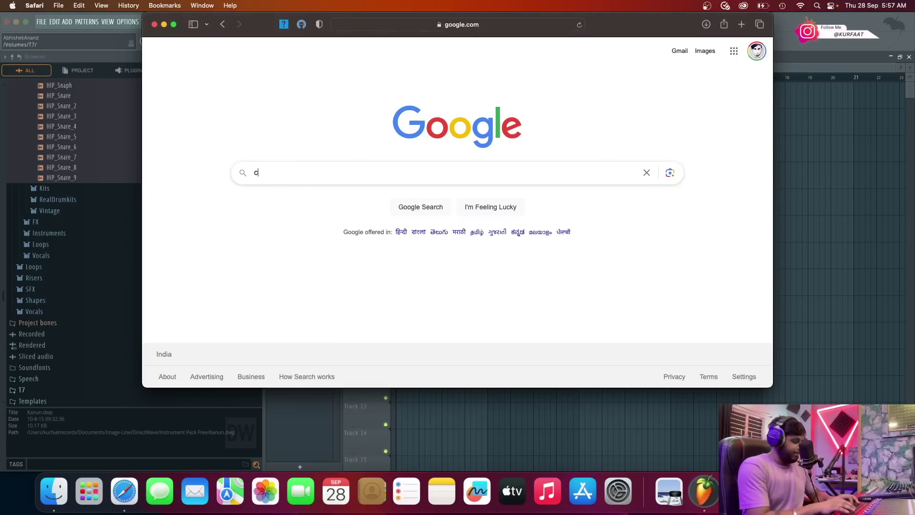
pyautogui.write('hordify')
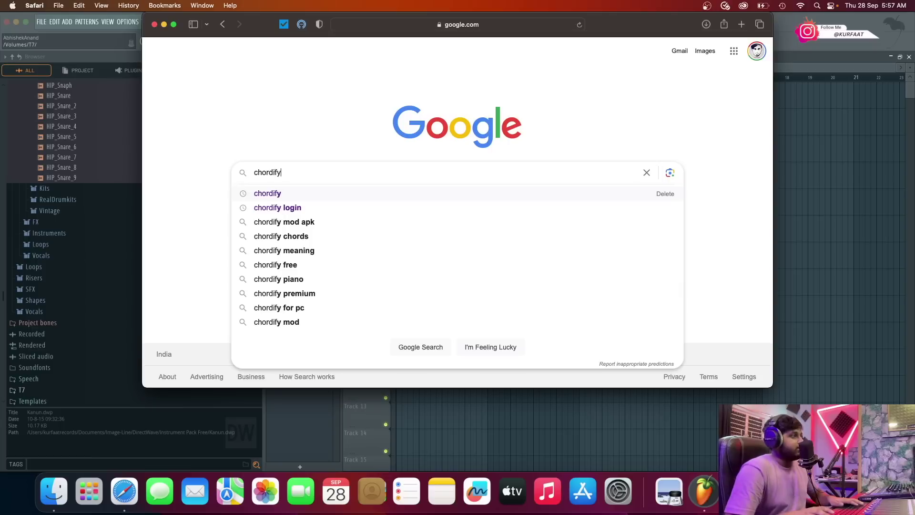
pyautogui.press('Return')
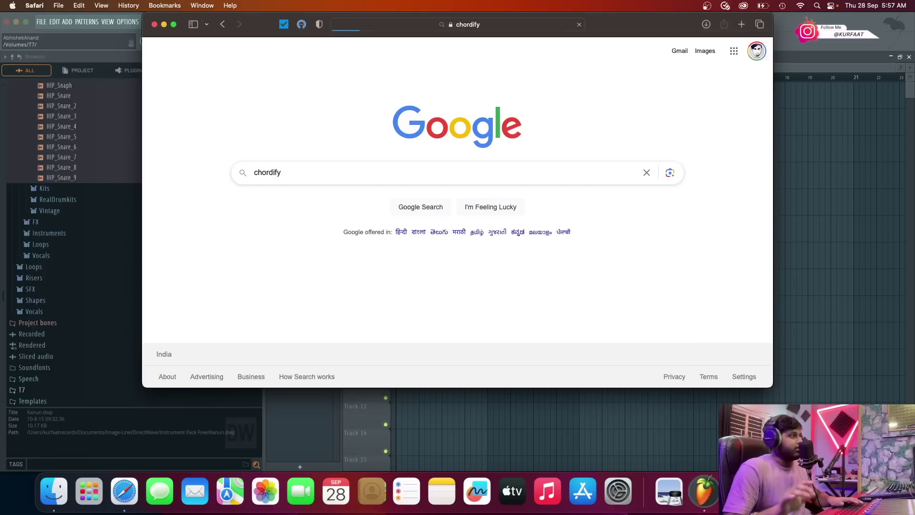
pyautogui.click(251, 157)
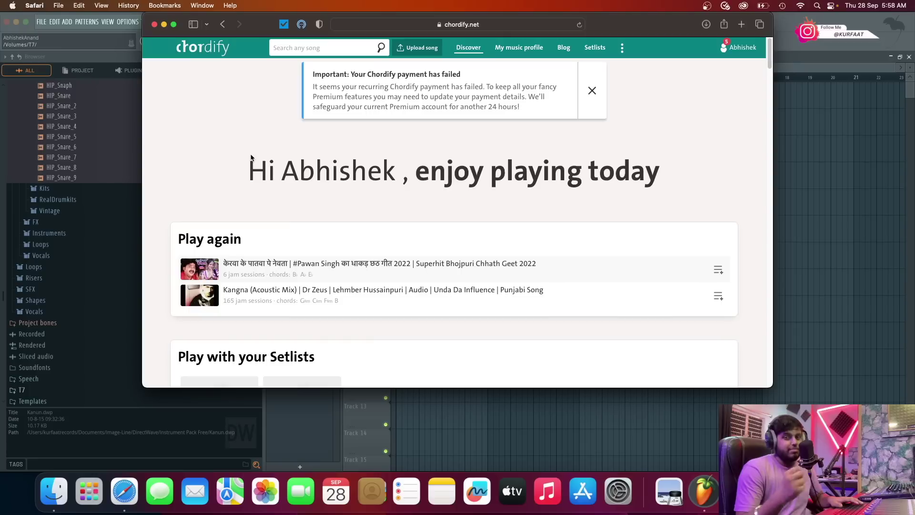
# Search Chordify for heriye and open the chords of Heeriye (Official Video) by Jasleen Royal ft Arijit Singh.
pyautogui.click(294, 46)
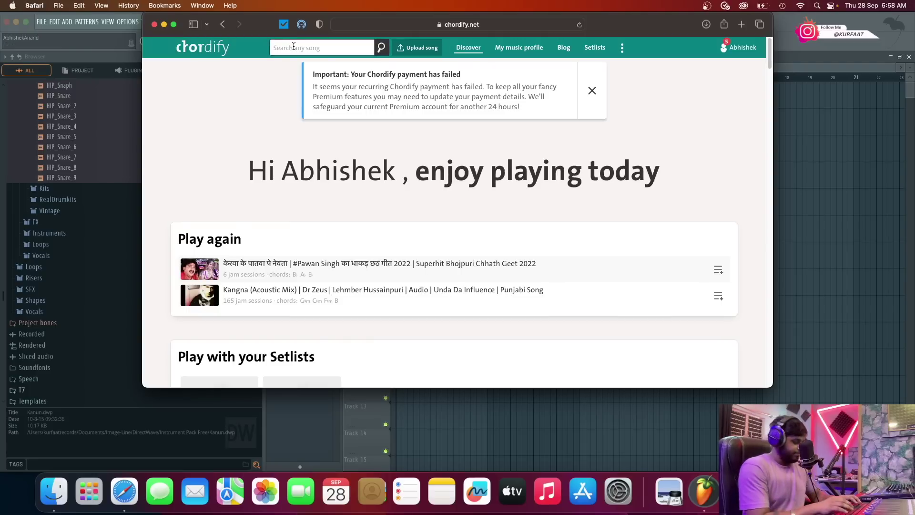
pyautogui.write('heriye')
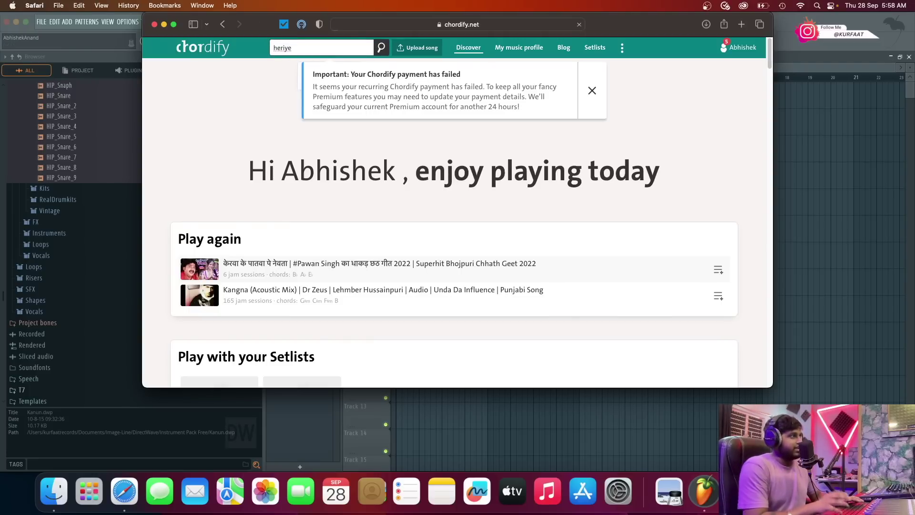
pyautogui.press('Return')
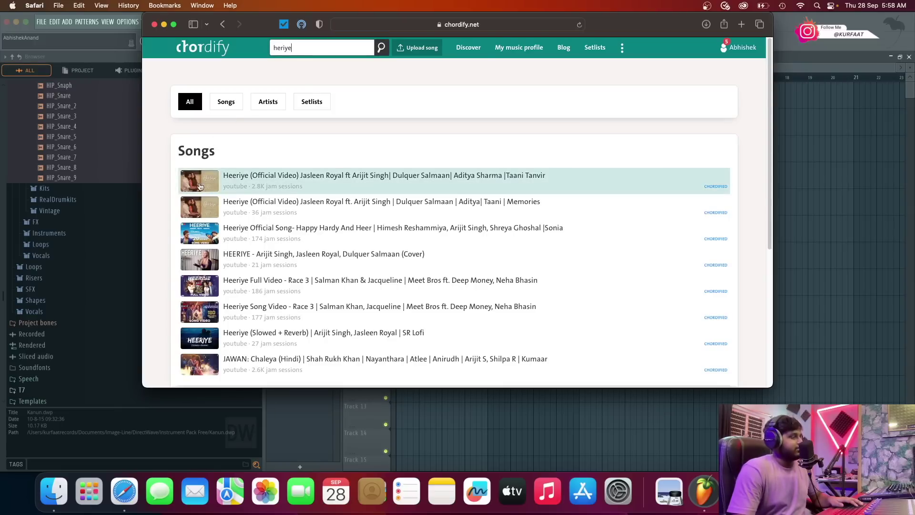
pyautogui.click(233, 181)
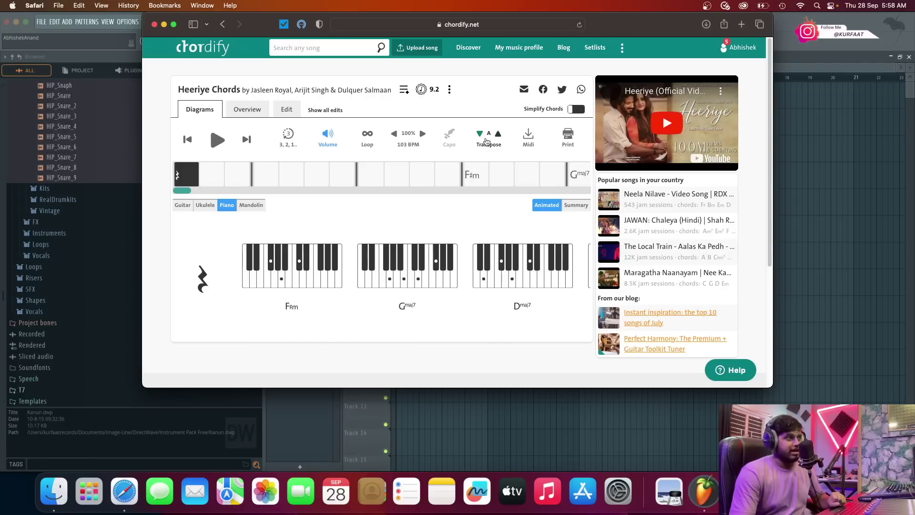
# Try the Heeriye chords transposed up two semitones during playback, and reset them to the original key.
pyautogui.click(498, 136)
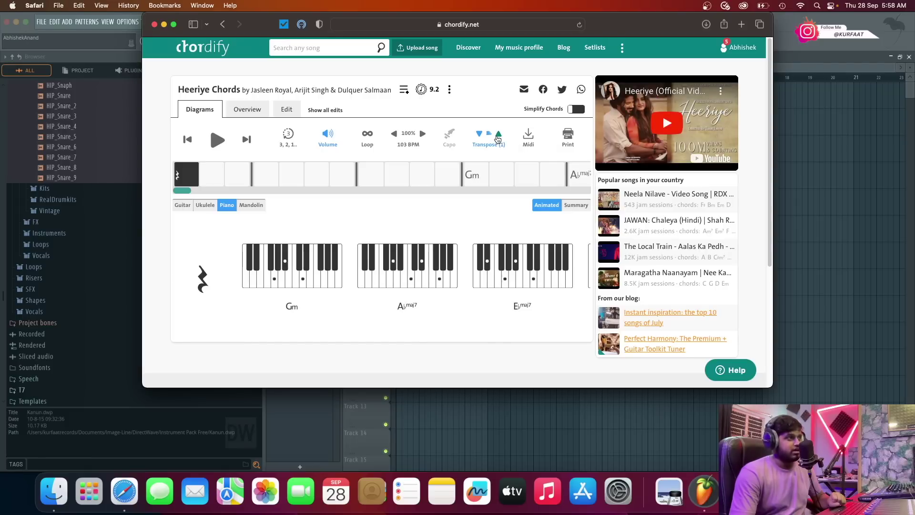
pyautogui.click(499, 136)
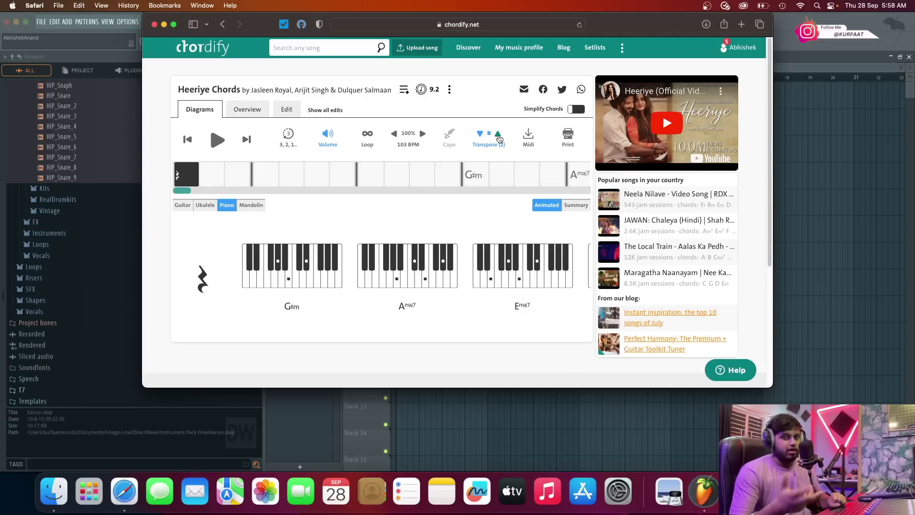
pyautogui.click(417, 183)
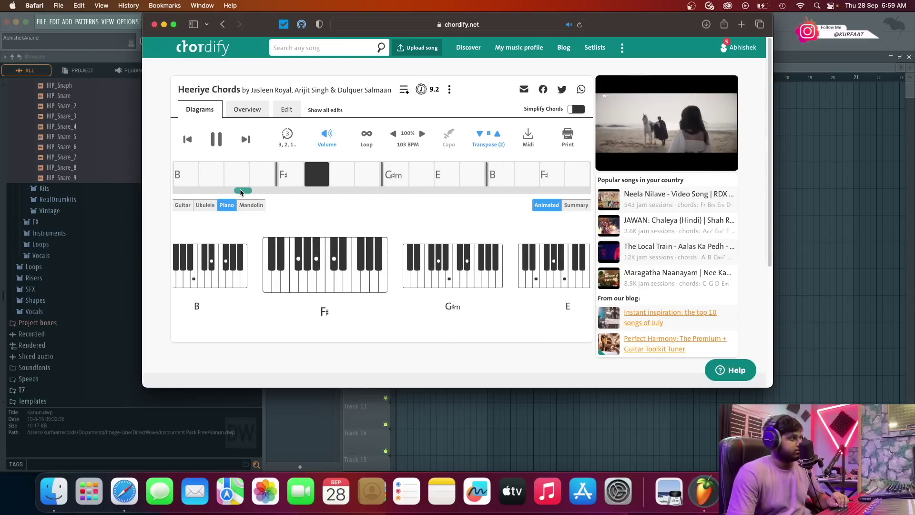
pyautogui.press('space')
pyautogui.moveTo(248, 192); pyautogui.dragTo(244, 192)
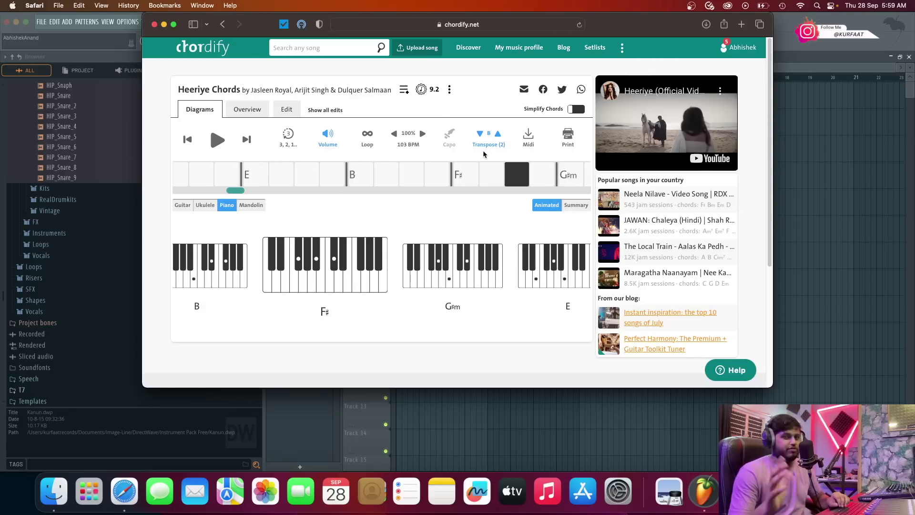
pyautogui.click(480, 134)
pyautogui.click(480, 134)
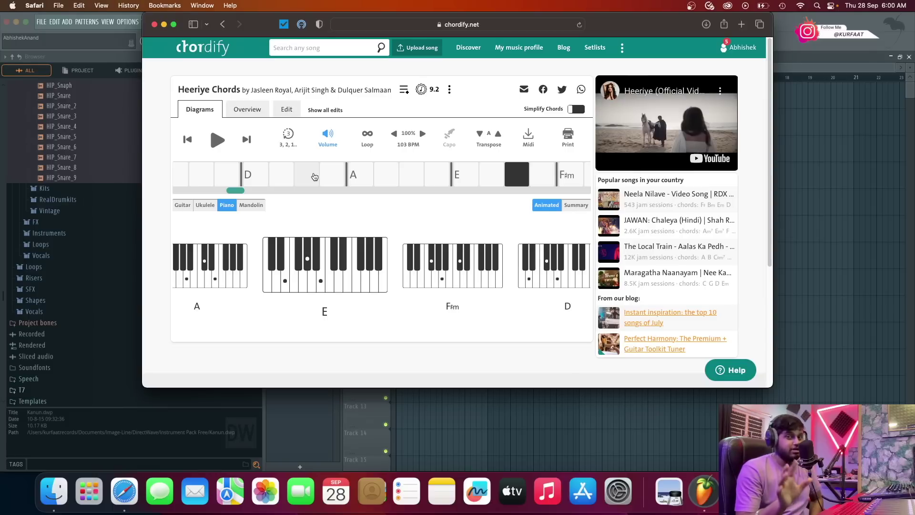
# Play back the passage starting at the F♯m chord several times to examine the repeating chord progression and the song's tempo.
pyautogui.moveTo(242, 190); pyautogui.dragTo(239, 190)
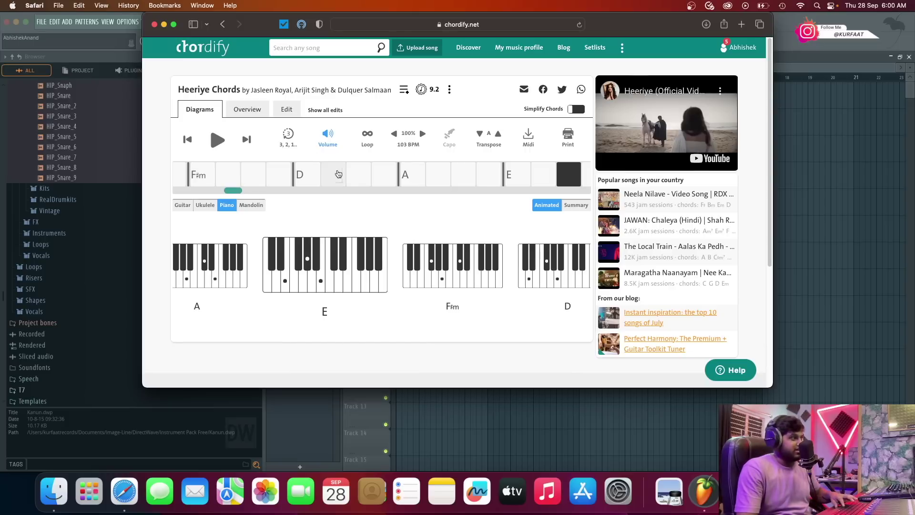
pyautogui.click(335, 177)
pyautogui.press('space')
pyautogui.moveTo(242, 193); pyautogui.dragTo(225, 191)
pyautogui.click(365, 178)
pyautogui.click(399, 180)
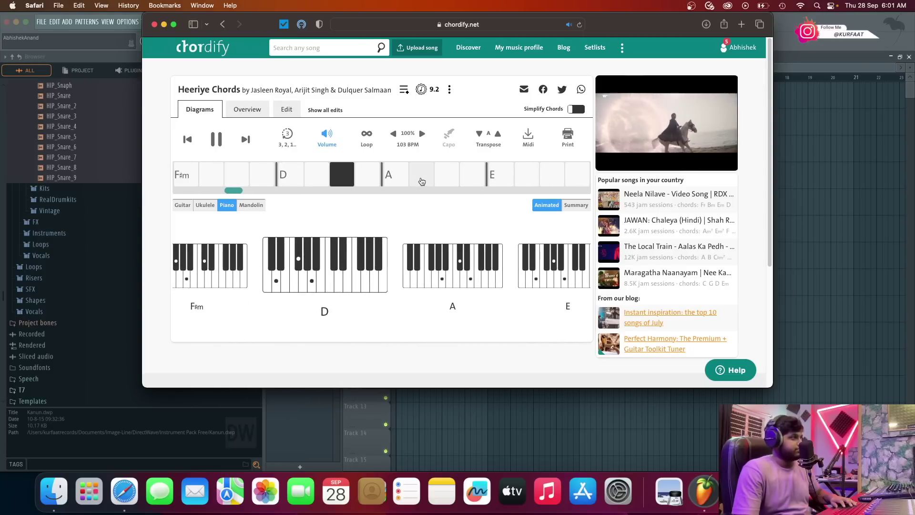
pyautogui.press('space')
pyautogui.moveTo(236, 191); pyautogui.dragTo(231, 190)
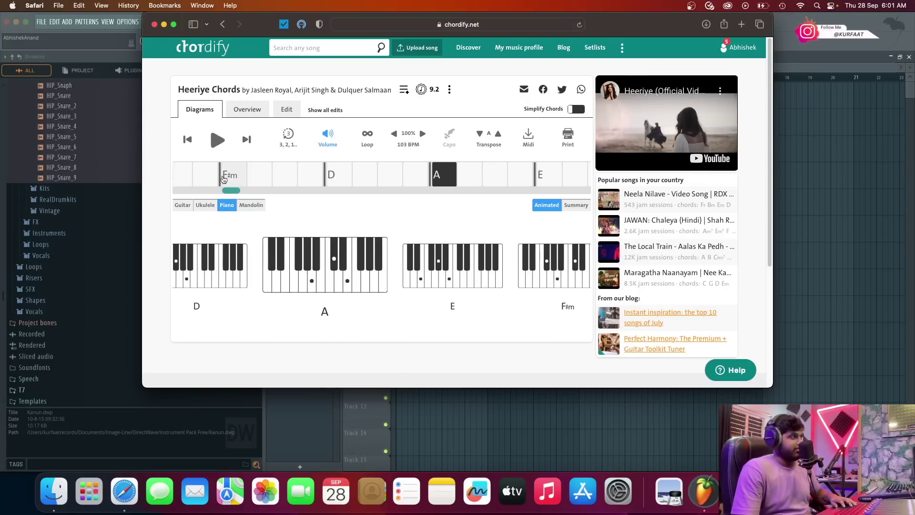
pyautogui.press('space')
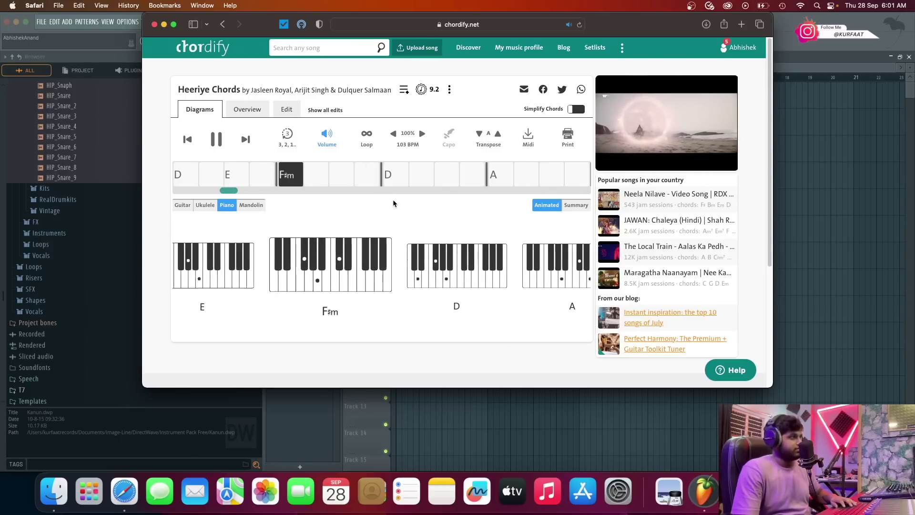
pyautogui.press('space')
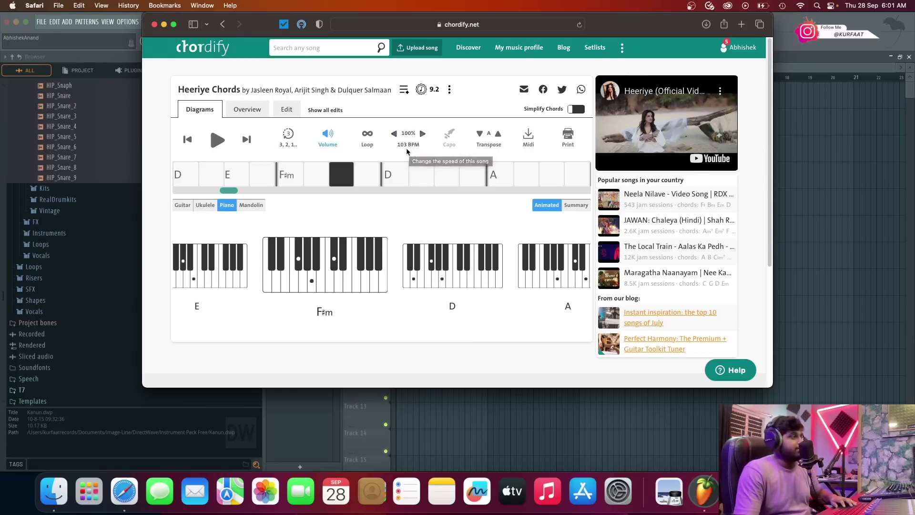
# Switch to FL Studio, set the project tempo to 103 BPM, and recheck the chord sequence in Chordify.
pyautogui.click(164, 24)
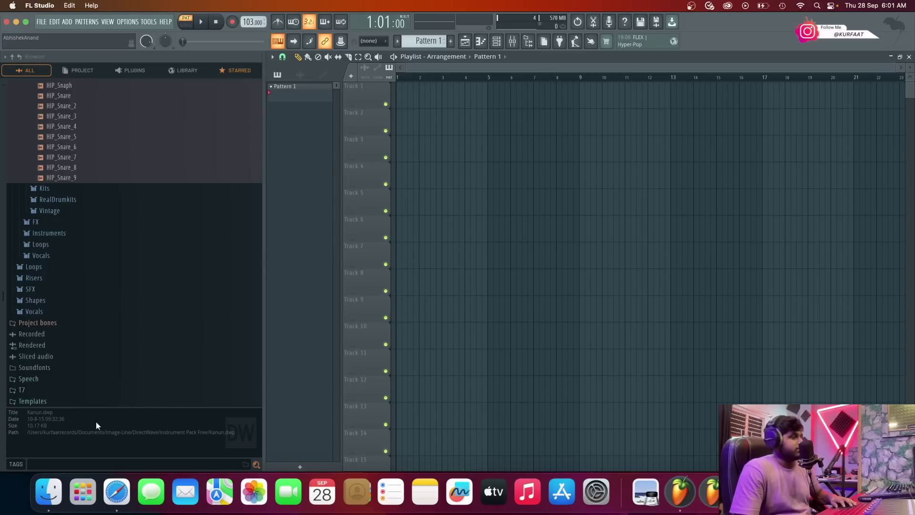
pyautogui.click(117, 491)
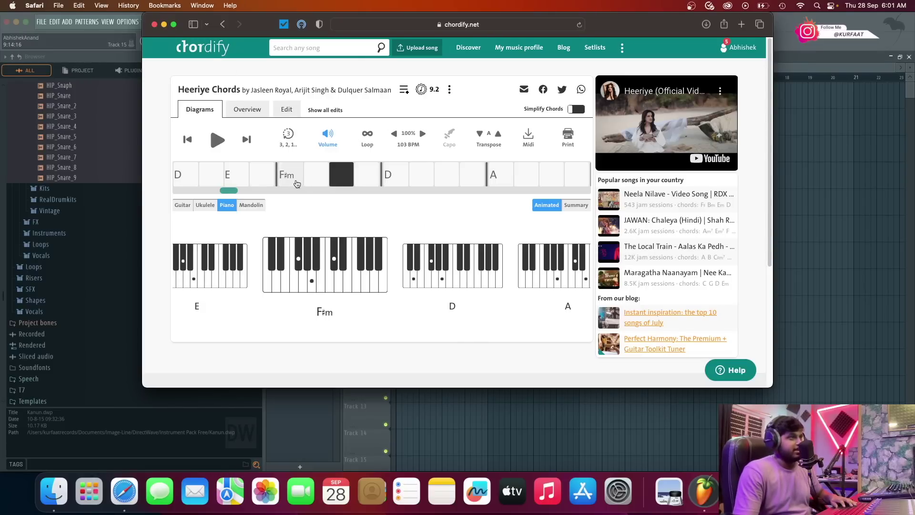
pyautogui.click(122, 42)
# Add an FL Keys instrument to the project and load its Dark Piano preset.
pyautogui.click(67, 23)
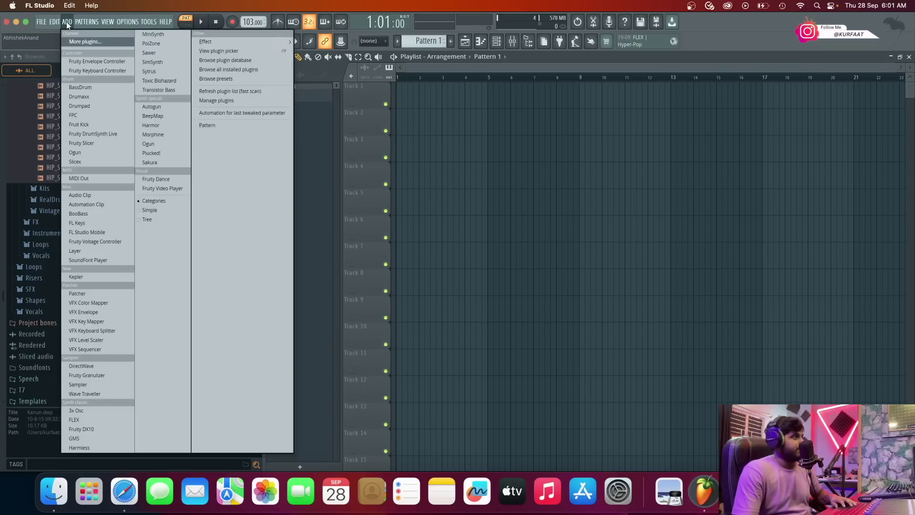
pyautogui.click(80, 42)
pyautogui.write('fl ke')
pyautogui.doubleClick(257, 42)
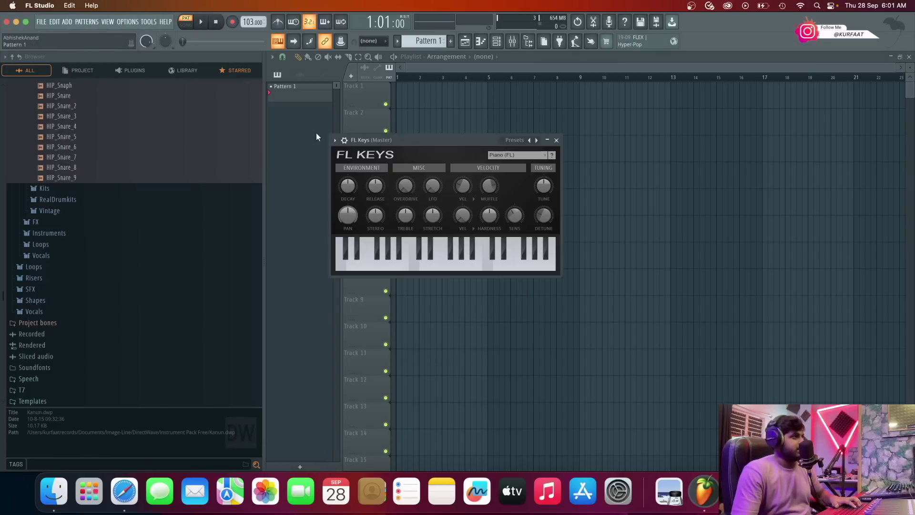
pyautogui.click(537, 140)
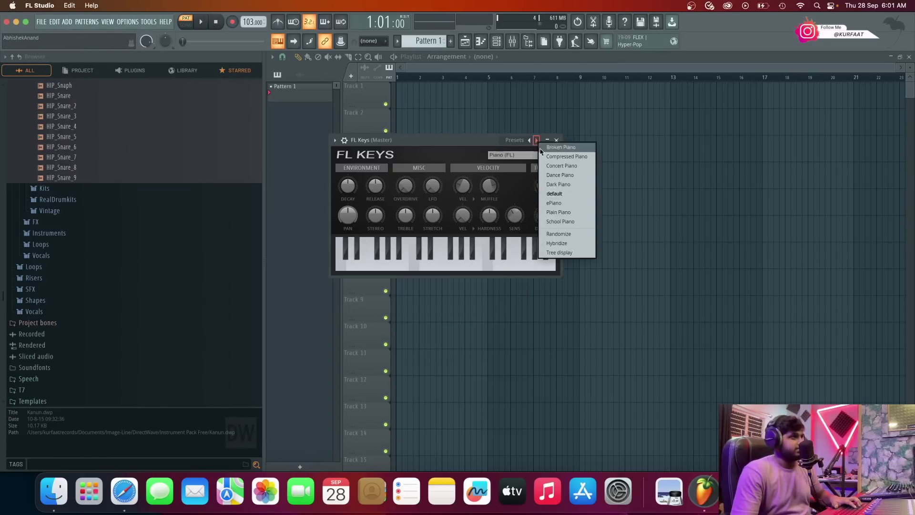
pyautogui.click(566, 185)
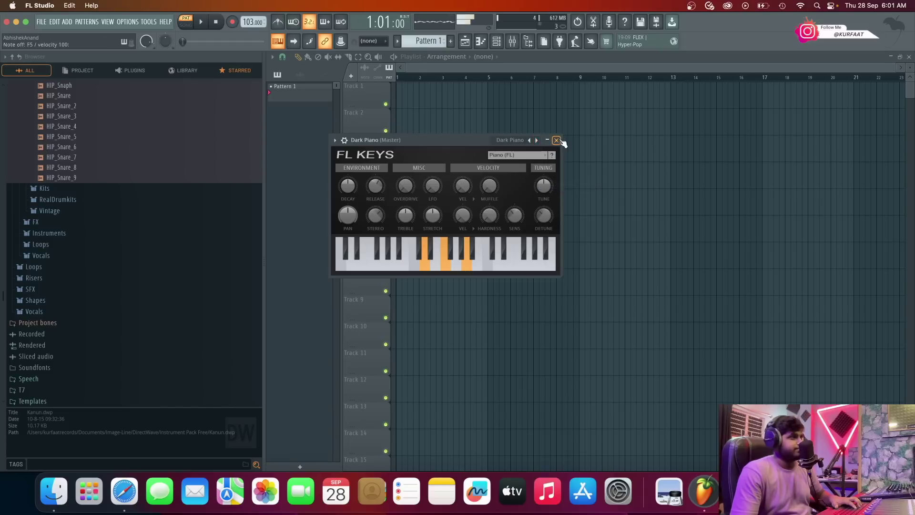
pyautogui.click(556, 140)
# Open the piano roll of the Dark Piano channel and draw an F#4 note lasting the whole first bar.
pyautogui.click(500, 43)
pyautogui.rightClick(476, 134)
pyautogui.click(498, 138)
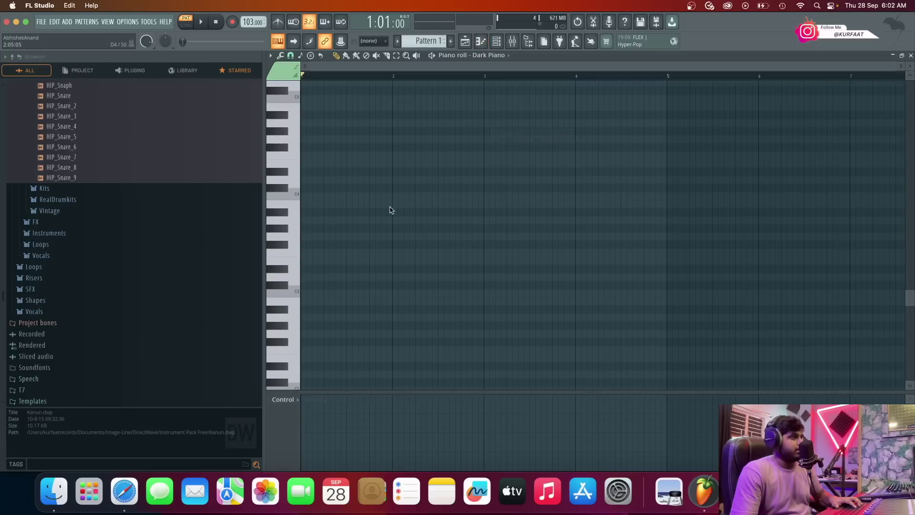
pyautogui.click(289, 246)
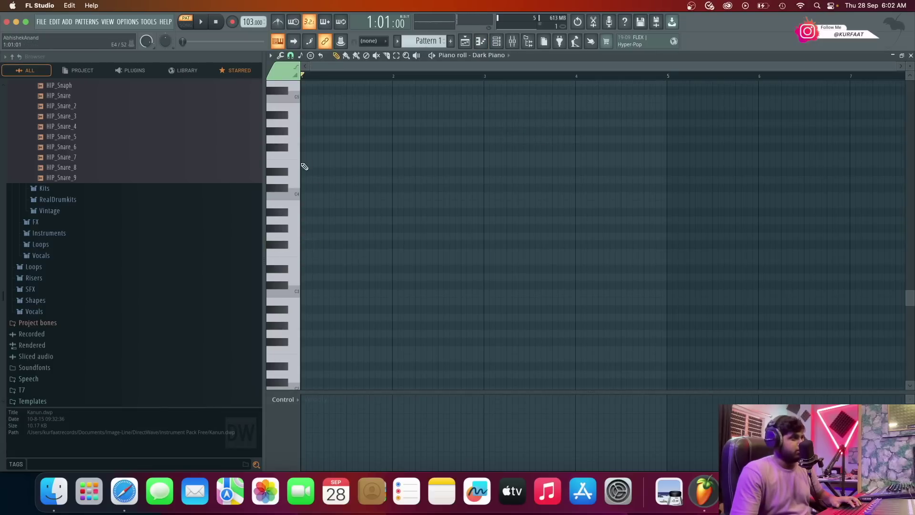
pyautogui.click(304, 149)
pyautogui.moveTo(312, 149); pyautogui.dragTo(392, 149)
pyautogui.scroll(3, 392, 167)
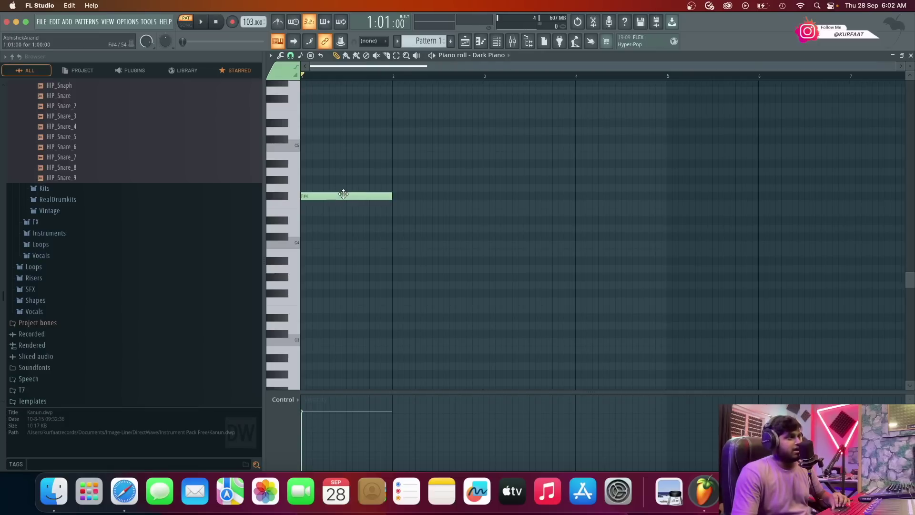
# Count three semitones up from the F#4 note and add an A4 note lasting the whole first bar.
pyautogui.click(315, 188)
pyautogui.rightClick(331, 187)
pyautogui.click(314, 180)
pyautogui.rightClick(323, 181)
pyautogui.click(307, 172)
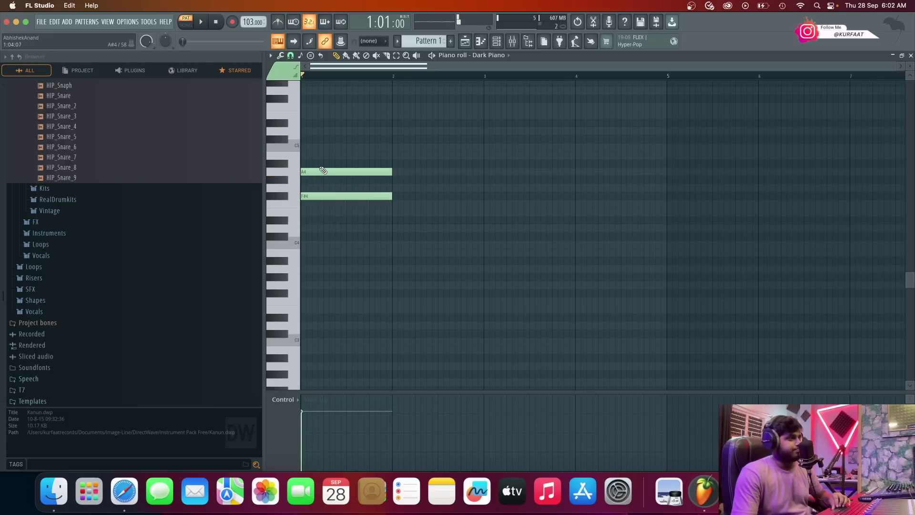
# Complete the F#m chord with a one-bar C#5 note four semitones above A4 and play the chord back.
pyautogui.click(304, 163)
pyautogui.rightClick(310, 164)
pyautogui.click(306, 156)
pyautogui.rightClick(314, 155)
pyautogui.click(308, 148)
pyautogui.rightClick(324, 149)
pyautogui.click(310, 139)
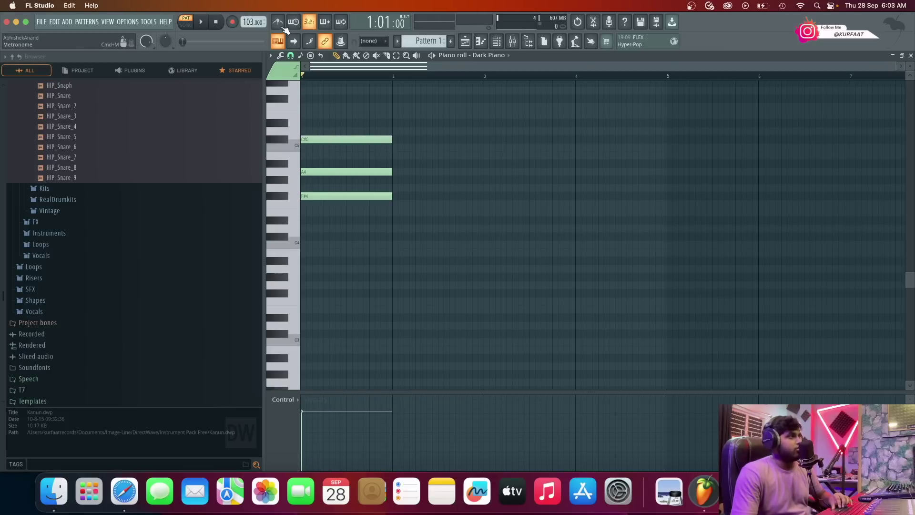
pyautogui.press('space')
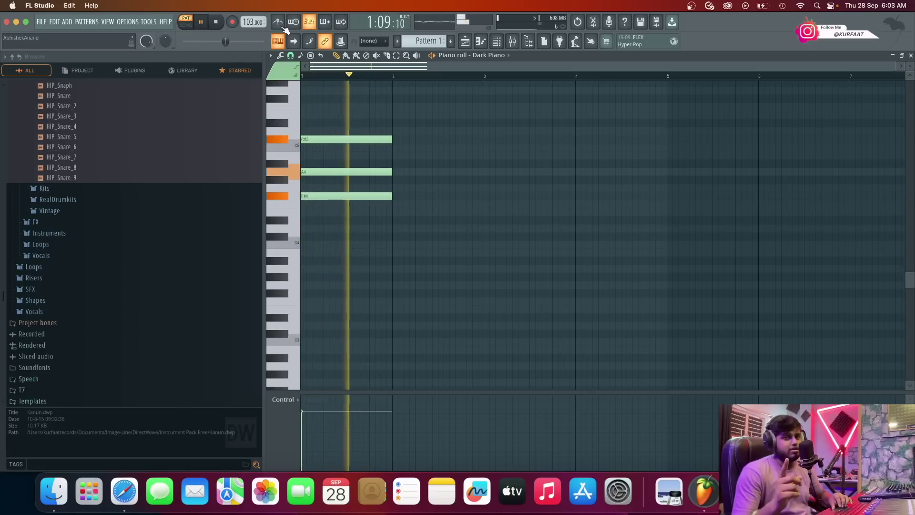
pyautogui.press('space')
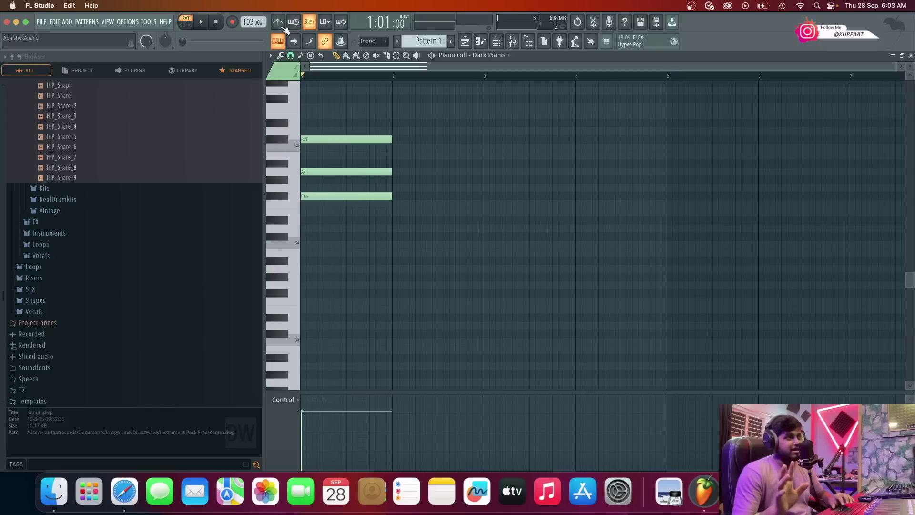
pyautogui.click(397, 55)
pyautogui.moveTo(418, 120); pyautogui.dragTo(342, 212)
pyautogui.click(341, 237)
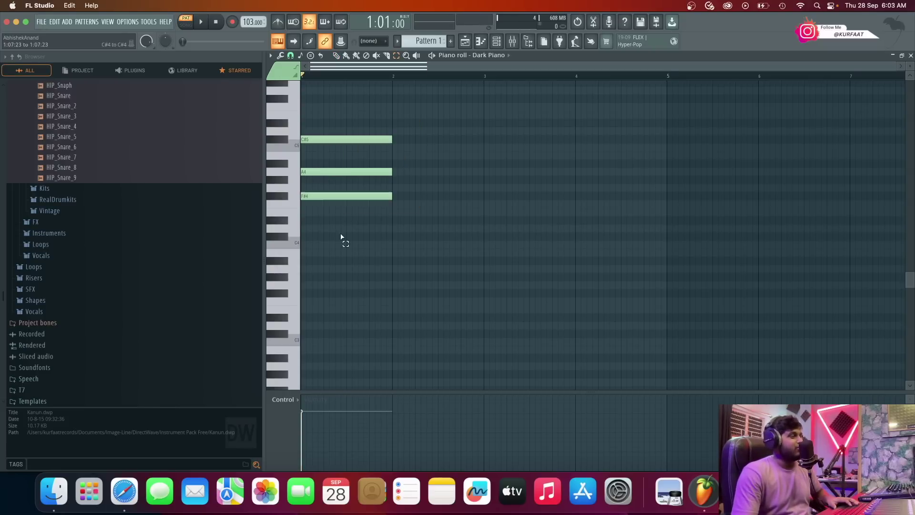
# Examine in Chordify which chord follows F♯m and how many beats F♯m lasts, returning to the FL Studio piano roll.
pyautogui.click(124, 491)
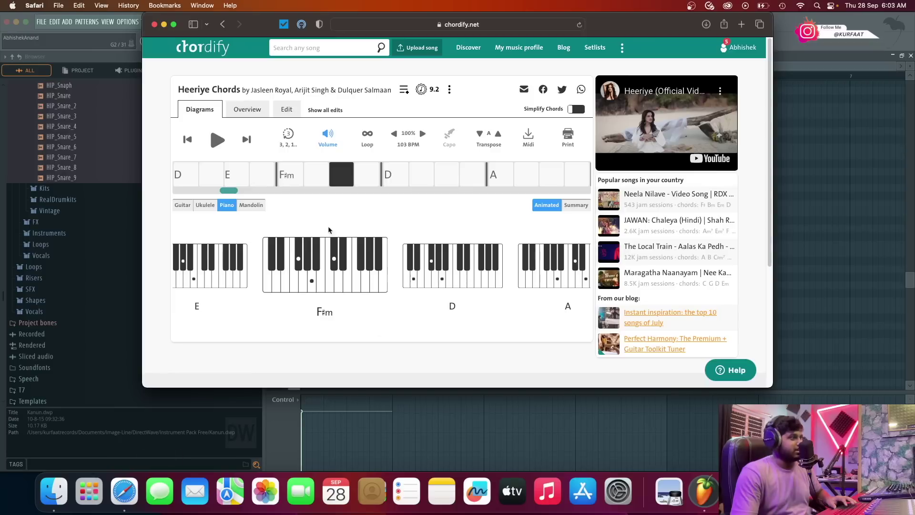
pyautogui.click(396, 178)
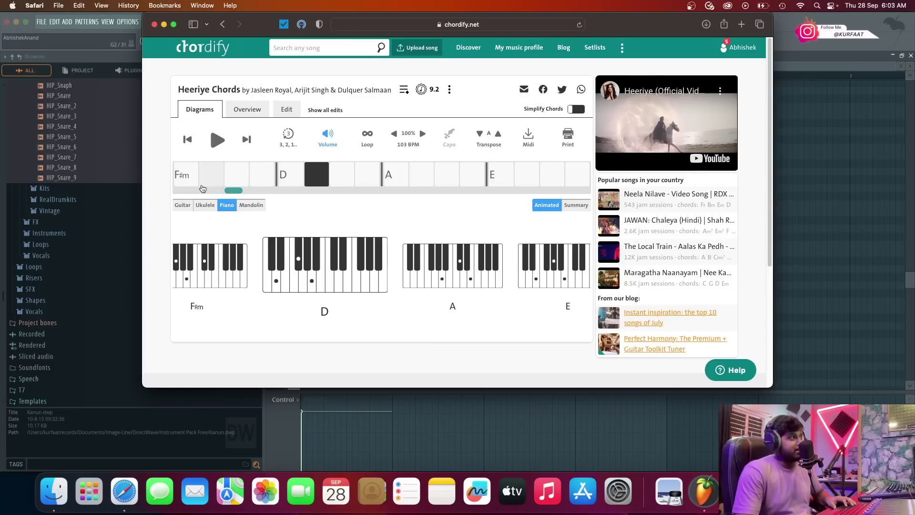
pyautogui.click(832, 65)
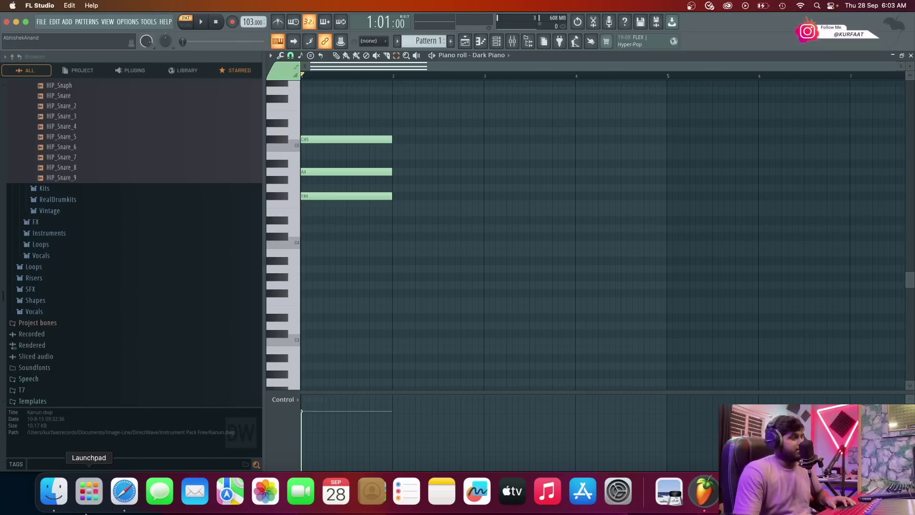
pyautogui.click(124, 491)
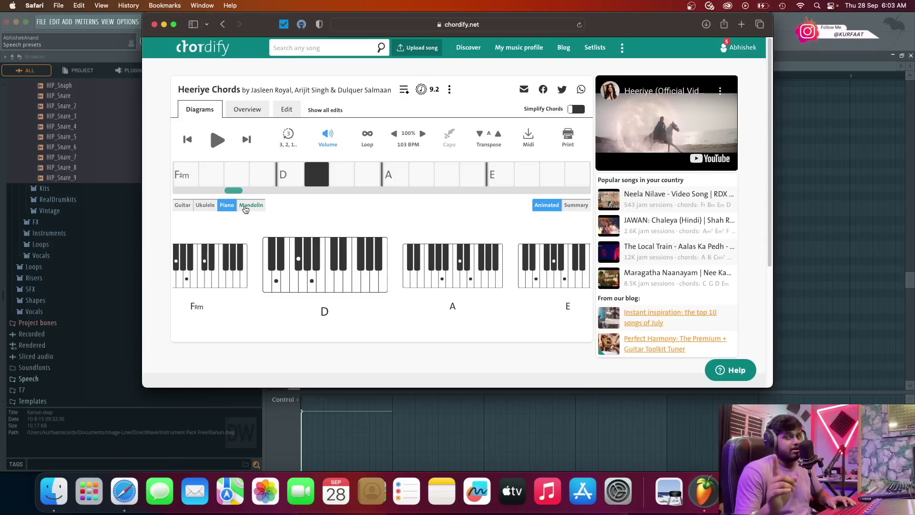
pyautogui.click(255, 186)
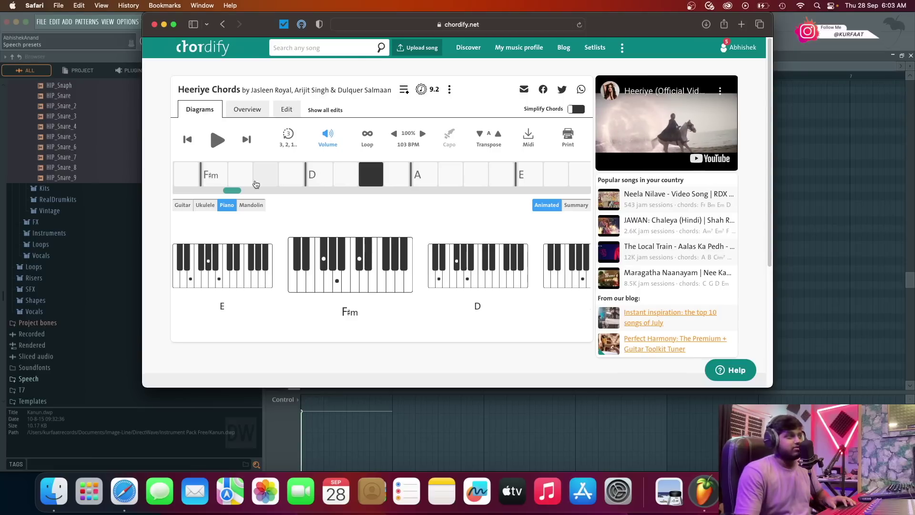
pyautogui.click(784, 72)
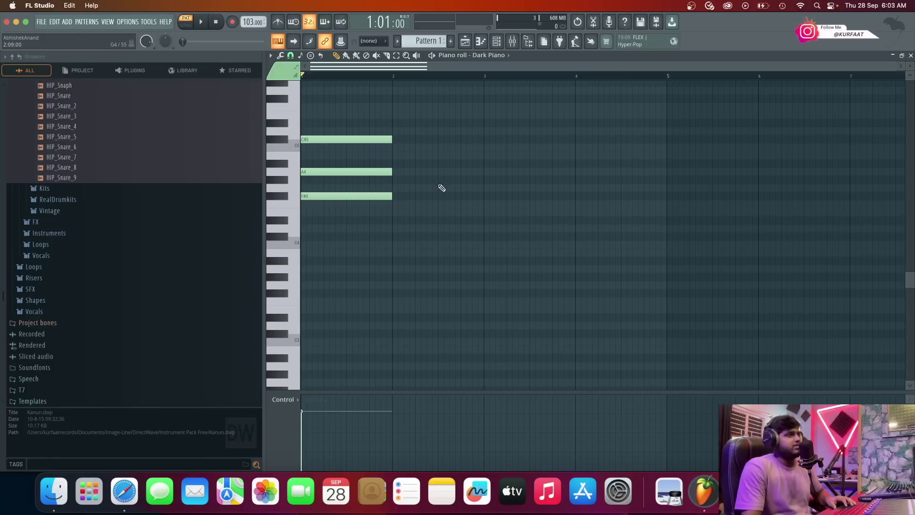
pyautogui.click(124, 490)
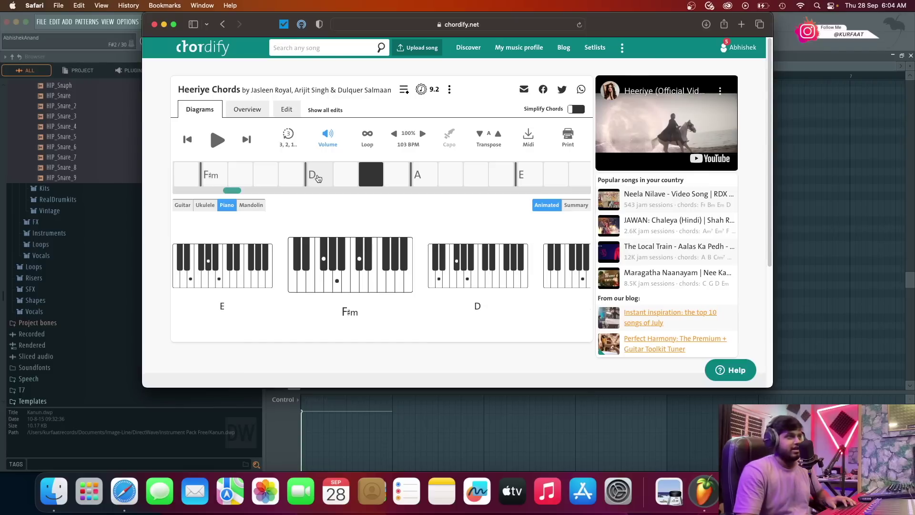
pyautogui.click(800, 75)
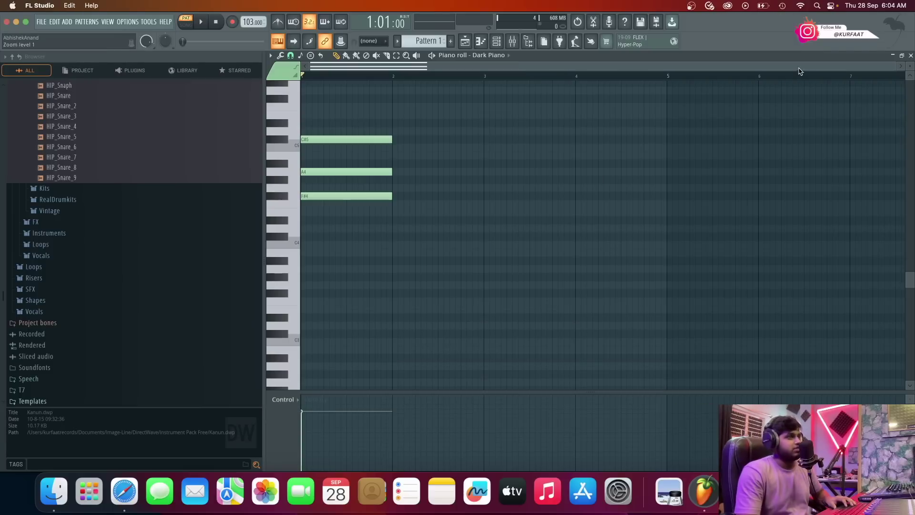
# Start the D chord in bar 2 with one-bar D4 and F#4 notes, counting four semitones between them.
pyautogui.click(395, 229)
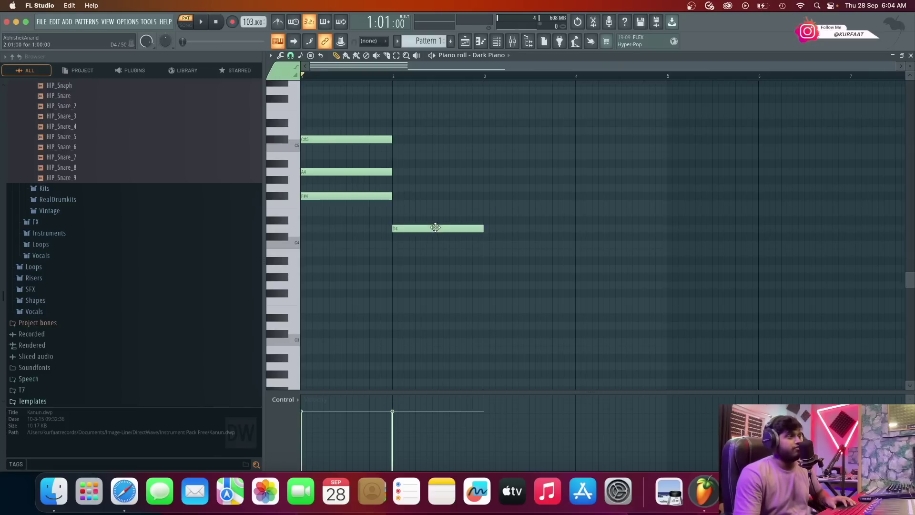
pyautogui.click(414, 221)
pyautogui.rightClick(415, 220)
pyautogui.click(401, 214)
pyautogui.rightClick(401, 213)
pyautogui.click(394, 206)
pyautogui.rightClick(391, 205)
pyautogui.click(393, 196)
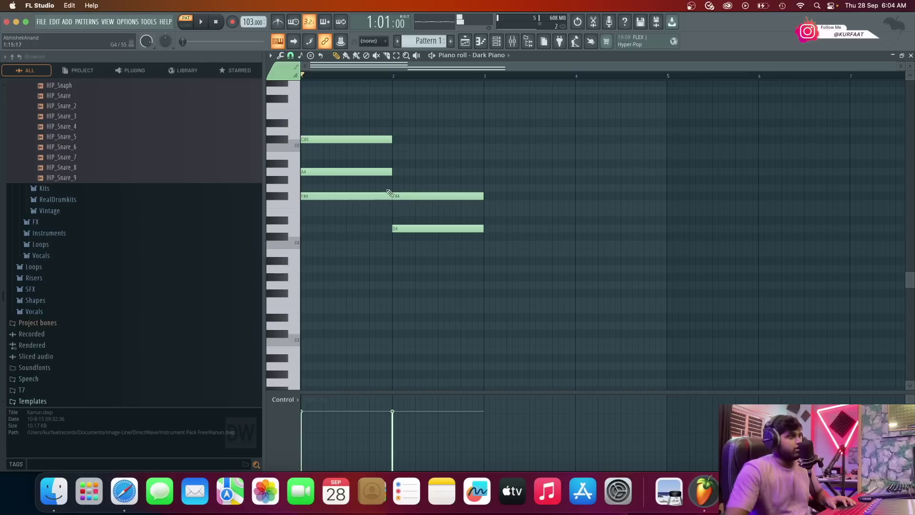
# Complete the D chord in bar 2 with a one-bar A4 note three semitones above F#4.
pyautogui.click(405, 186)
pyautogui.rightClick(405, 187)
pyautogui.click(402, 180)
pyautogui.rightClick(402, 180)
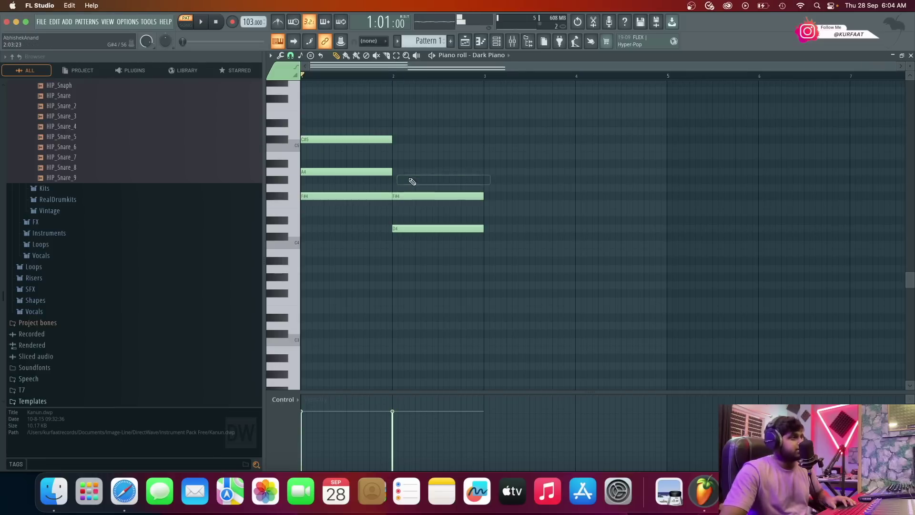
pyautogui.click(397, 171)
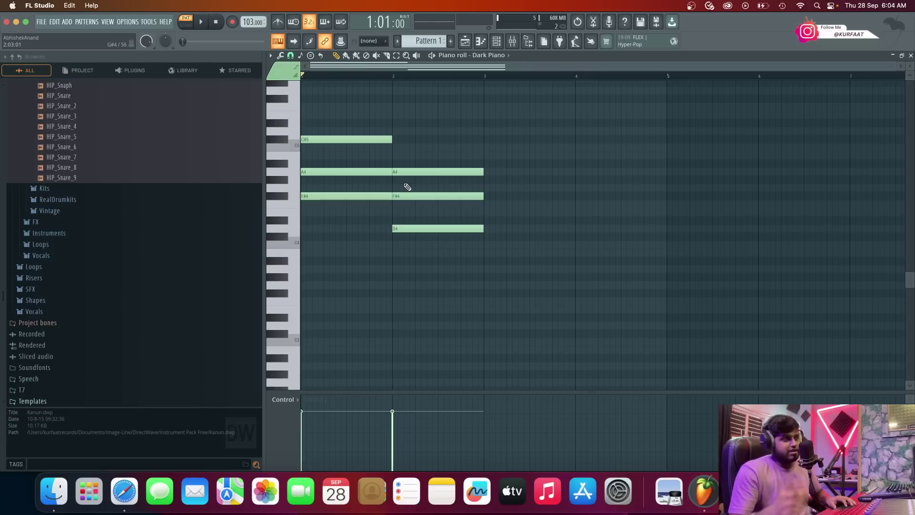
# Check the next chord in Chordify, place an A chord (A4, C#5, E5) in bar 3, and play back the pattern.
pyautogui.click(120, 491)
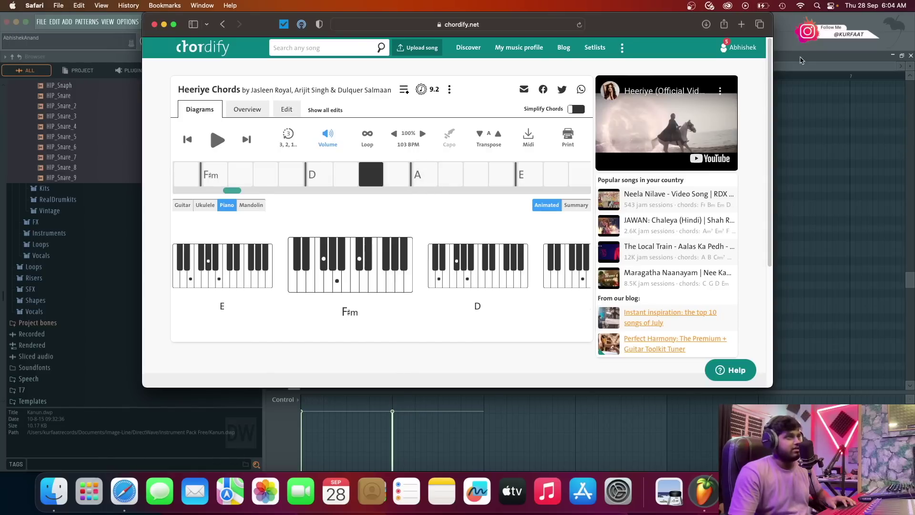
pyautogui.press('super+Tab')
pyautogui.moveTo(425, 95)
pyautogui.mouseDown()
pyautogui.moveTo(431, 245)
pyautogui.moveTo(504, 231)
pyautogui.moveTo(497, 265)
pyautogui.moveTo(492, 156)
pyautogui.moveTo(496, 175)
pyautogui.mouseUp()
pyautogui.press('space')
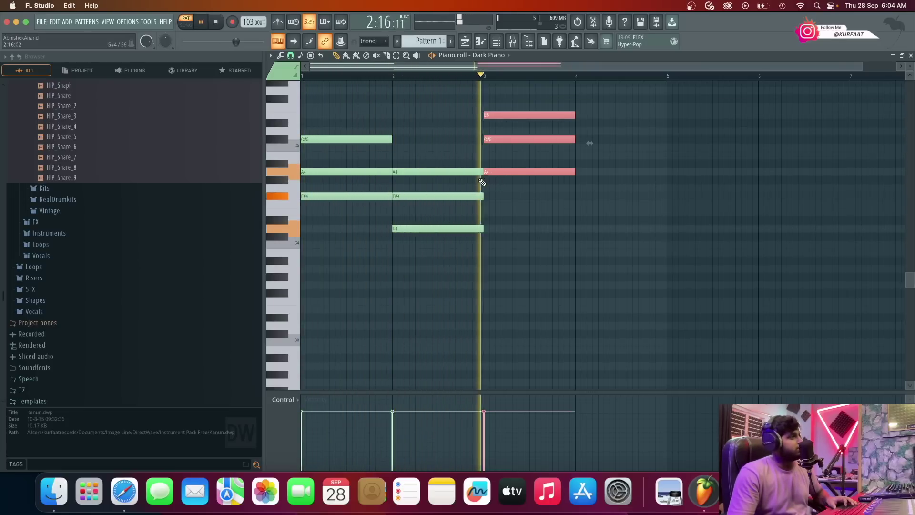
pyautogui.press('space')
# Play the song in Chordify to examine which chord follows A, returning to the FL Studio piano roll.
pyautogui.click(124, 491)
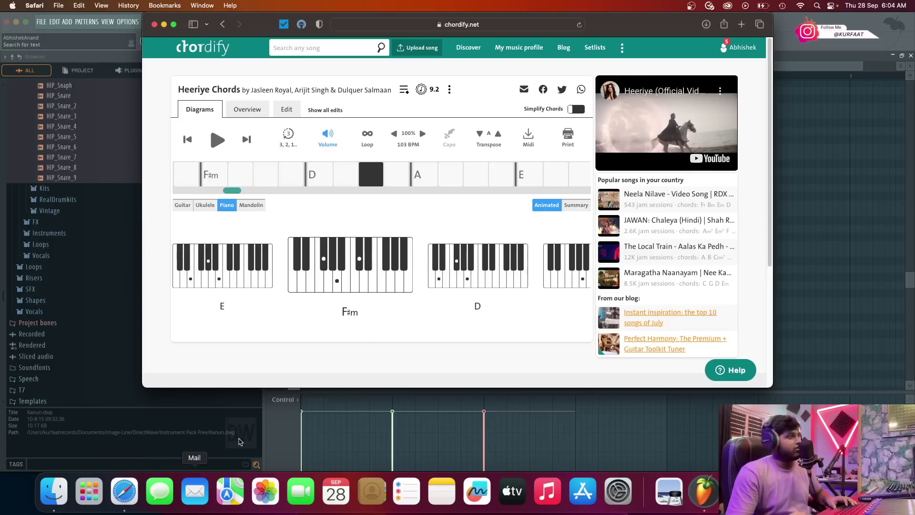
pyautogui.press('space')
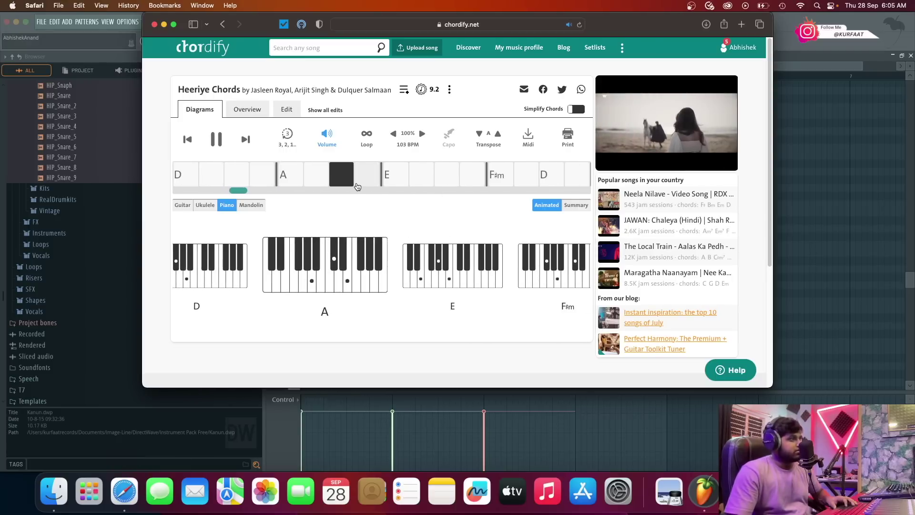
pyautogui.press('space')
pyautogui.click(801, 69)
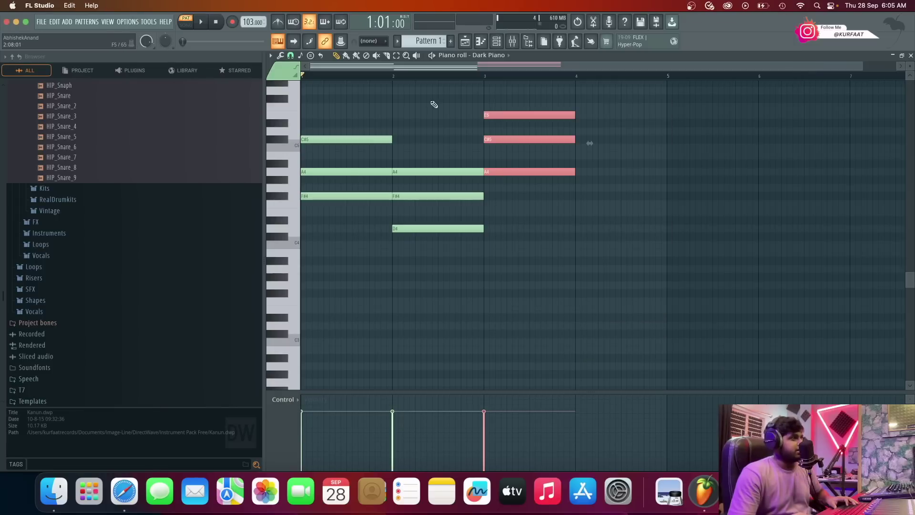
# Copy the A chord into bar 4 transposed down to an E chord (E4, G#4, B4) and play back the progression.
pyautogui.moveTo(491, 172); pyautogui.dragTo(587, 212)
pyautogui.scroll(-1, 587, 212)
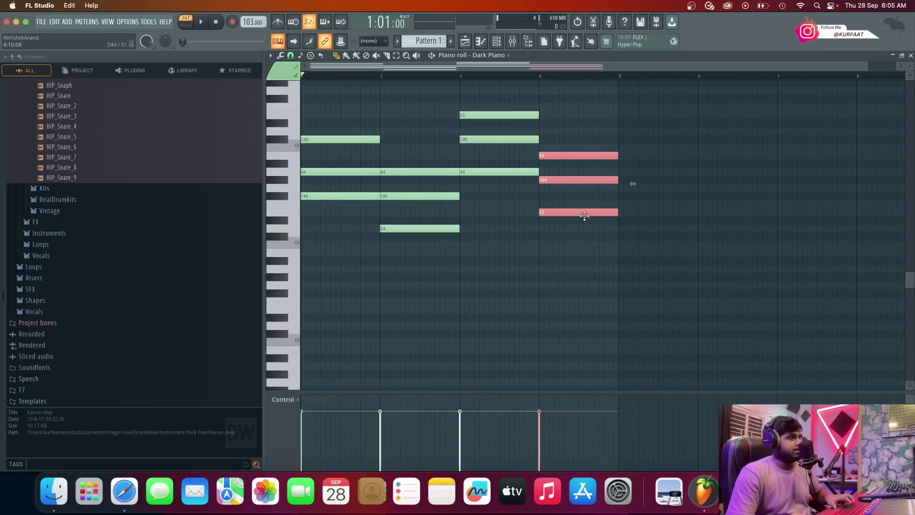
pyautogui.press('space')
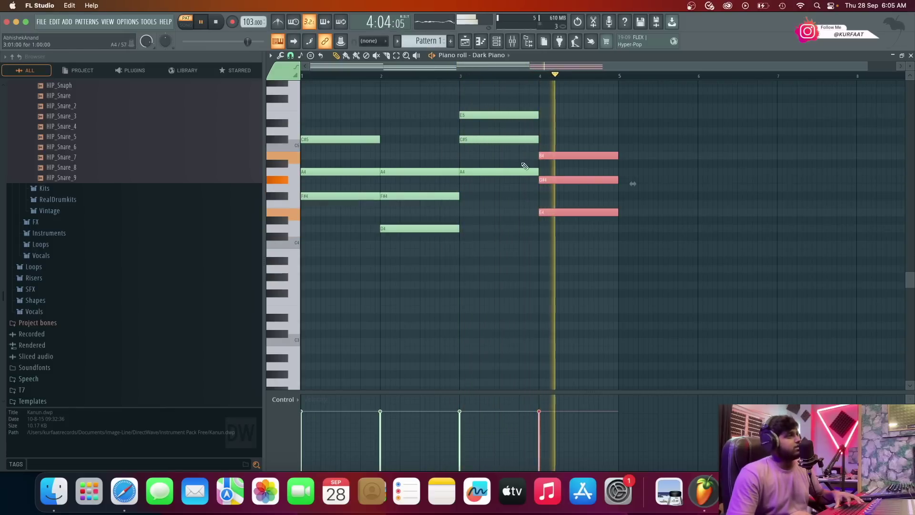
pyautogui.press('space')
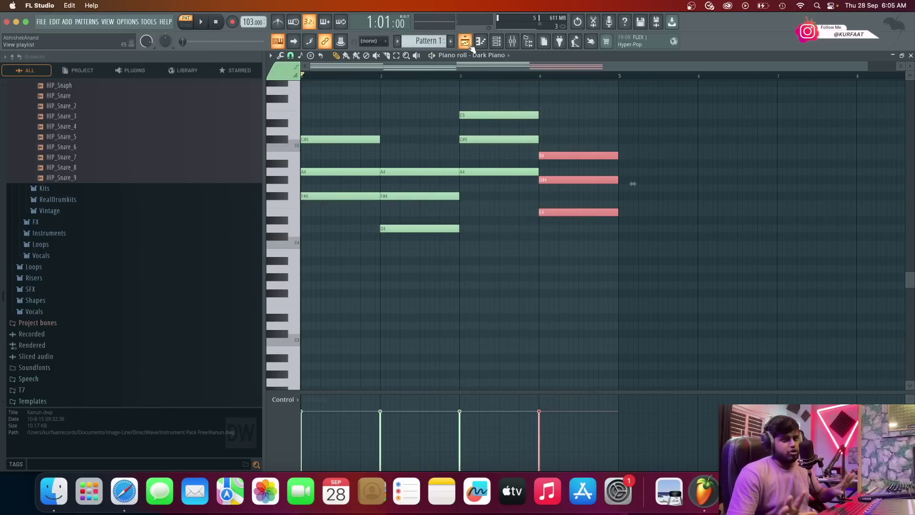
# Open the Playlist, place Pattern 1 at the start of Track 1, and switch playback to song mode.
pyautogui.click(464, 41)
pyautogui.moveTo(448, 99); pyautogui.dragTo(433, 99)
pyautogui.press('l')
pyautogui.scroll(2, 542, 112)
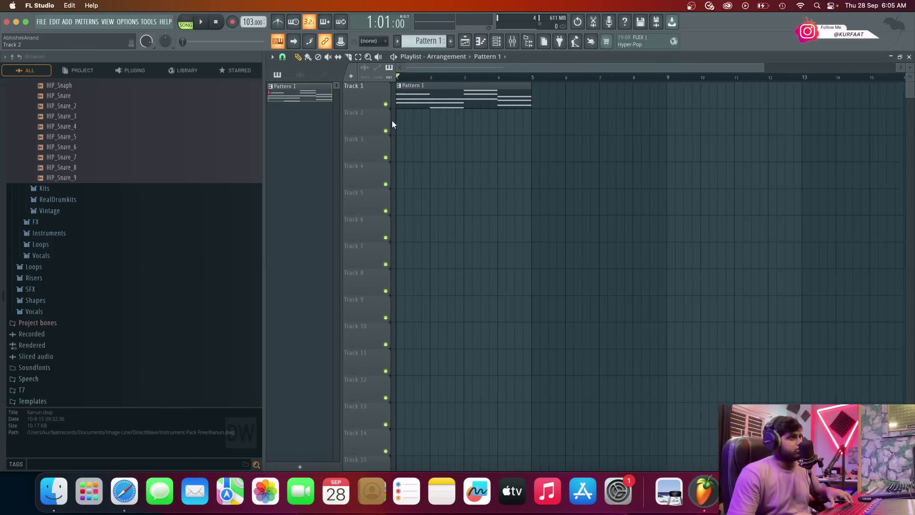
pyautogui.scroll(-5, 541, 111)
pyautogui.click(486, 105)
pyautogui.rightClick(486, 105)
pyautogui.scroll(6, 436, 122)
pyautogui.scroll(-1, 411, 102)
# Replay the song in Chordify from several points around the F♯m chord to examine how the progression continues.
pyautogui.click(124, 491)
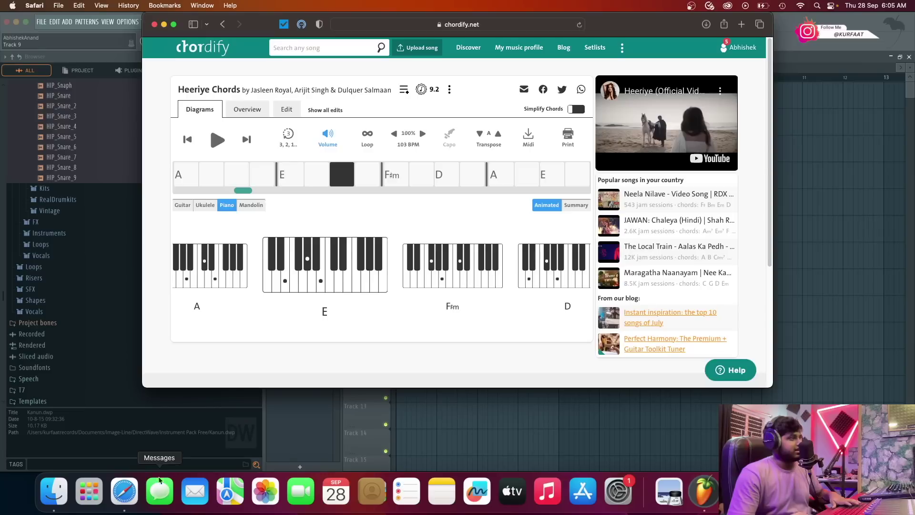
pyautogui.press('space')
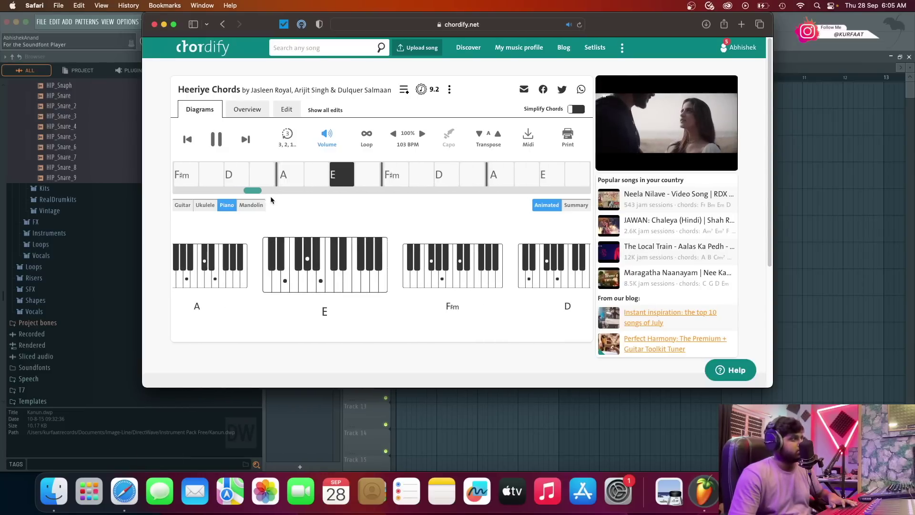
pyautogui.press('space')
pyautogui.moveTo(257, 191); pyautogui.dragTo(232, 191)
pyautogui.click(198, 175)
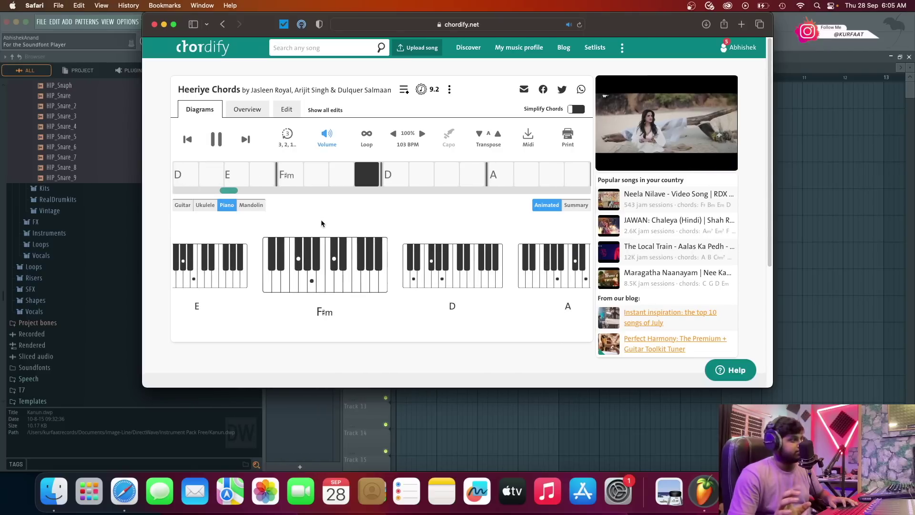
pyautogui.press('space')
pyautogui.moveTo(234, 191); pyautogui.dragTo(231, 191)
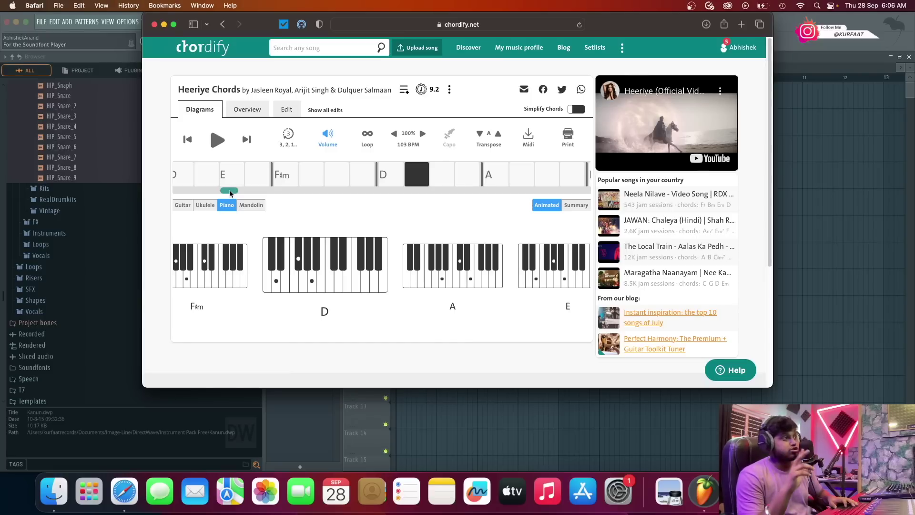
pyautogui.click(256, 179)
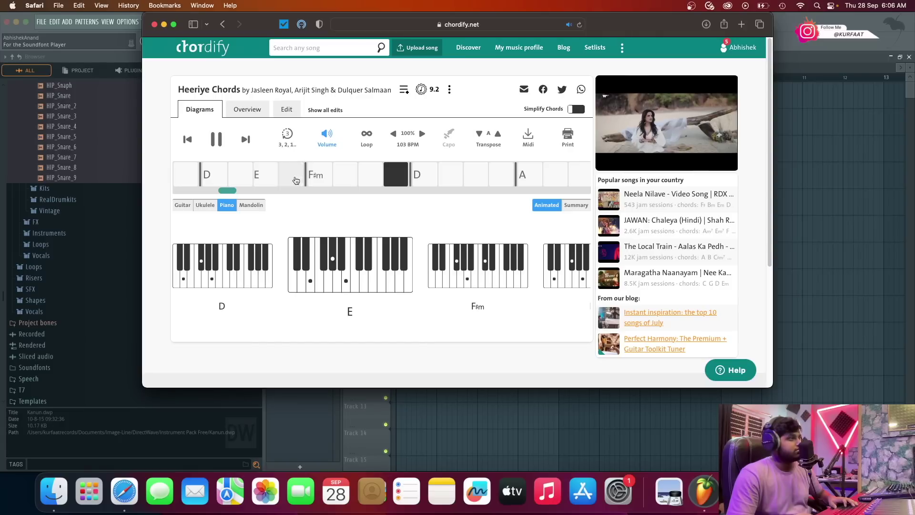
pyautogui.press('space')
# Return to FL Studio and add the LABS generator plugin as a new instrument, searching for "lab".
pyautogui.click(794, 64)
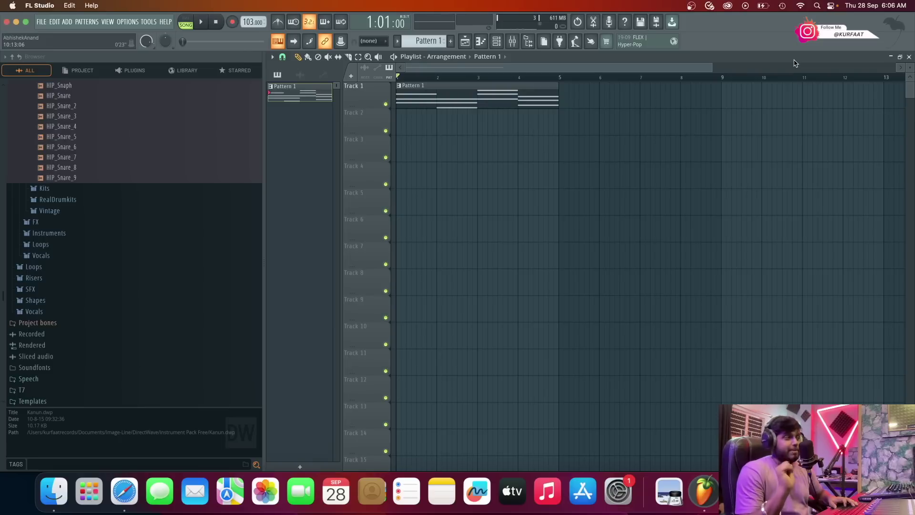
pyautogui.click(70, 22)
pyautogui.click(87, 42)
pyautogui.write('fle')
pyautogui.press('BackSpace')
pyautogui.write('art')
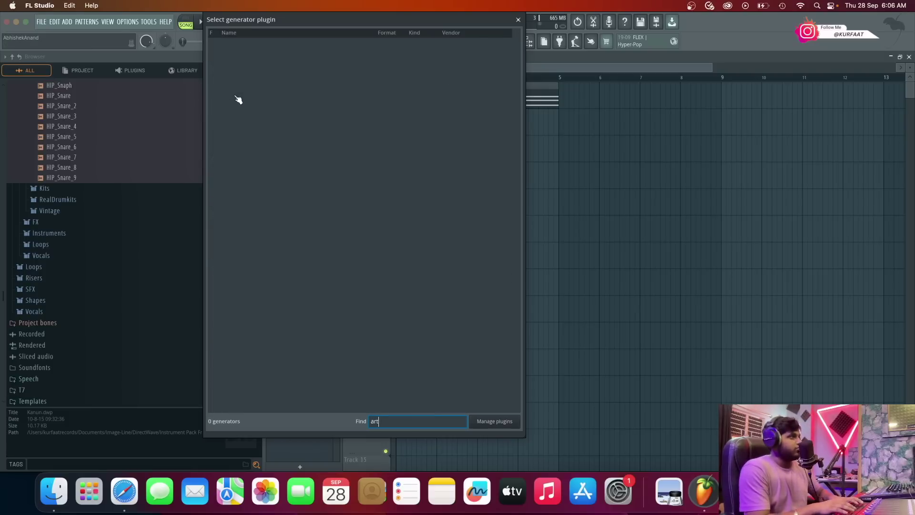
pyautogui.press('BackSpace')
pyautogui.press('BackSpace')
pyautogui.press('BackSpace')
pyautogui.write('lb')
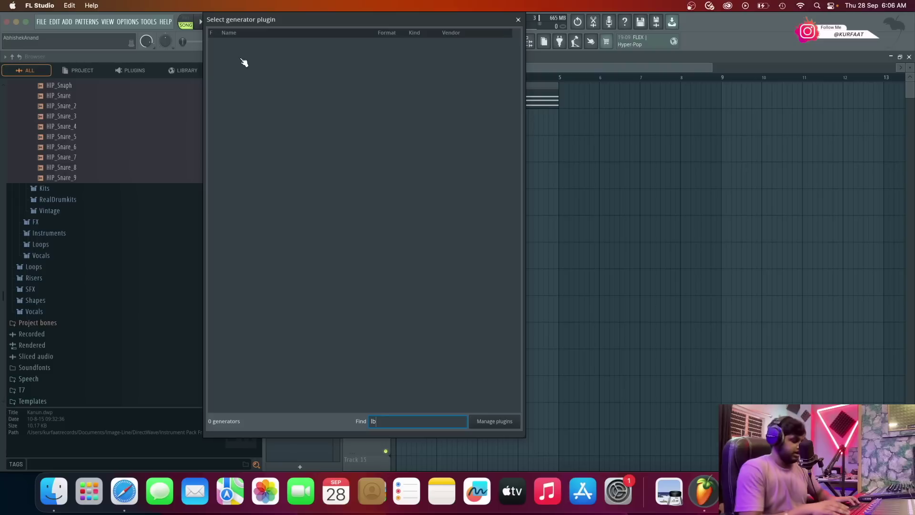
pyautogui.press('BackSpace')
pyautogui.write('ab')
pyautogui.doubleClick(249, 52)
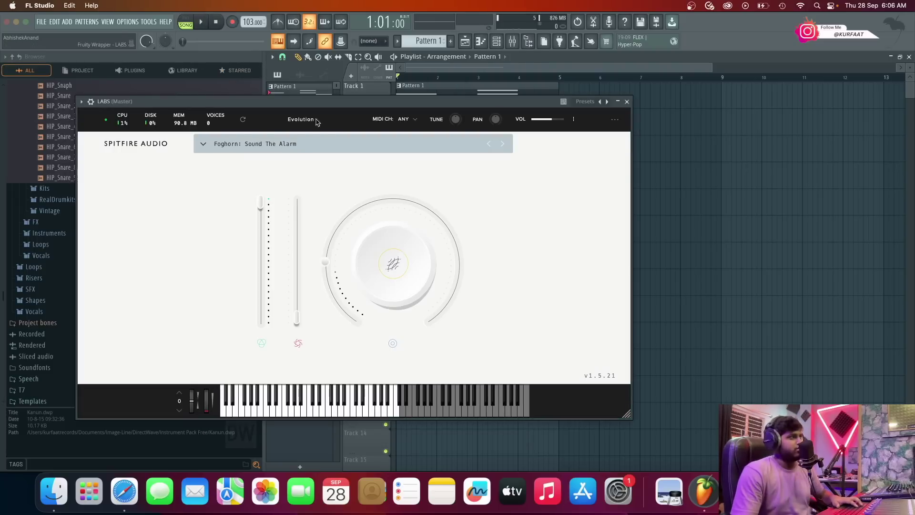
# Load the Moon Guitar 01 preset from the Acoustic Guitar category in LABS, raise its volume to maximum and close the plugin.
pyautogui.click(203, 144)
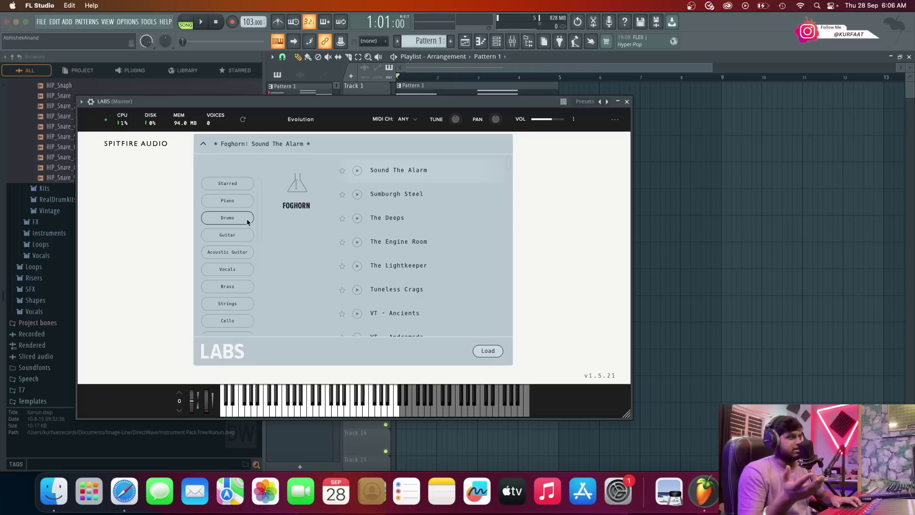
pyautogui.click(234, 252)
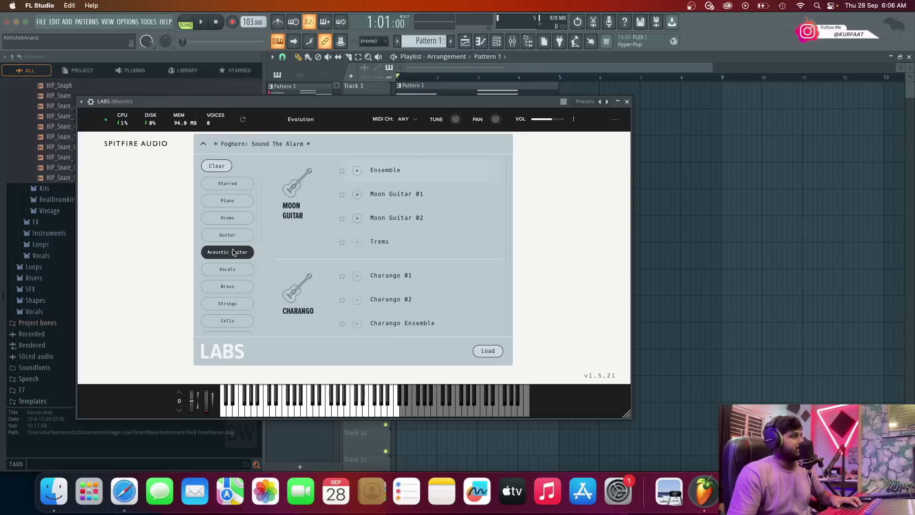
pyautogui.click(402, 196)
pyautogui.moveTo(553, 119); pyautogui.dragTo(583, 121)
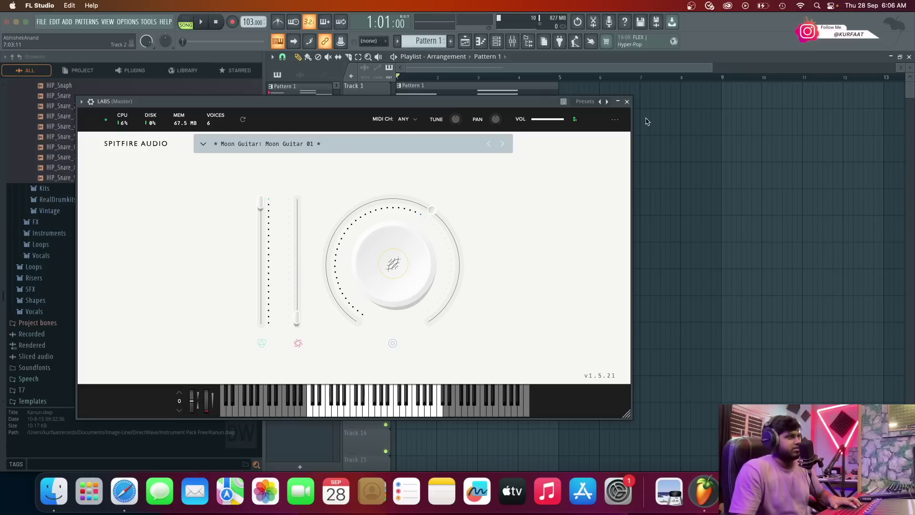
pyautogui.click(627, 102)
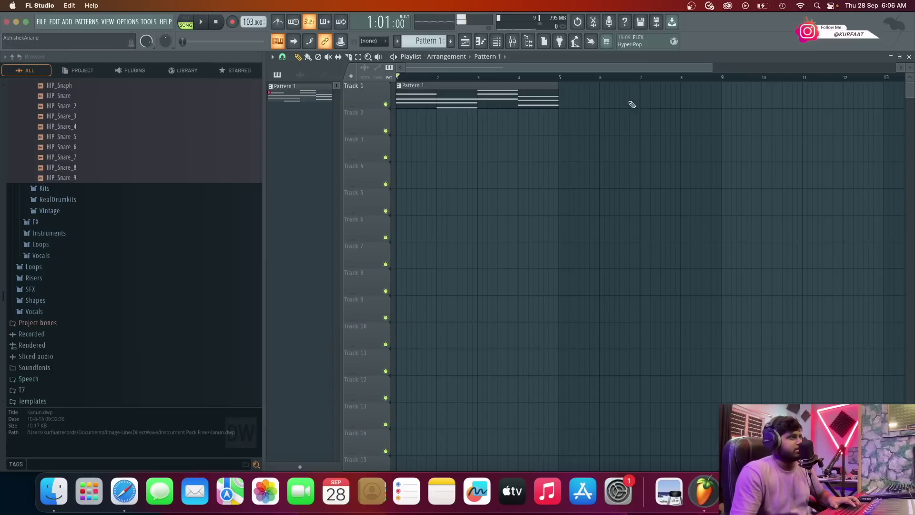
pyautogui.click(496, 41)
# Switch to Chordify and replay Heeriye from the F♯m and D chords to study how the guitar chords are played.
pyautogui.click(124, 493)
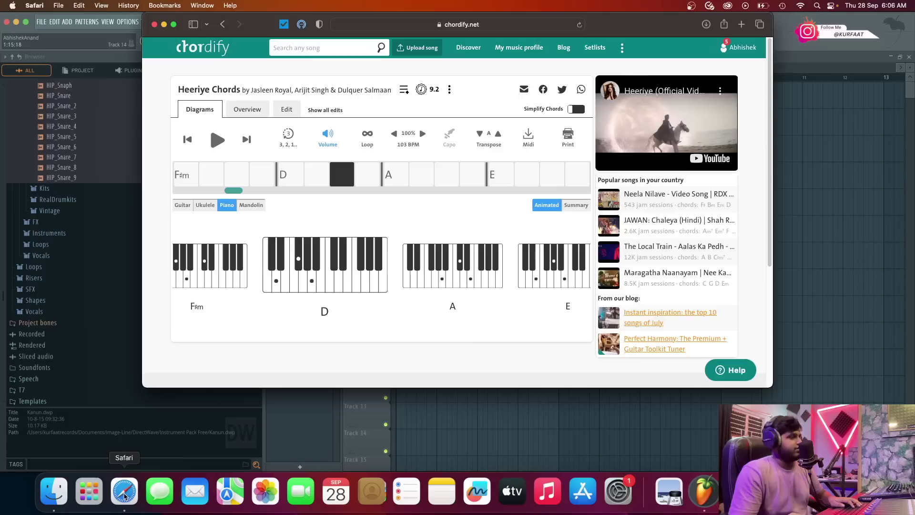
pyautogui.click(188, 175)
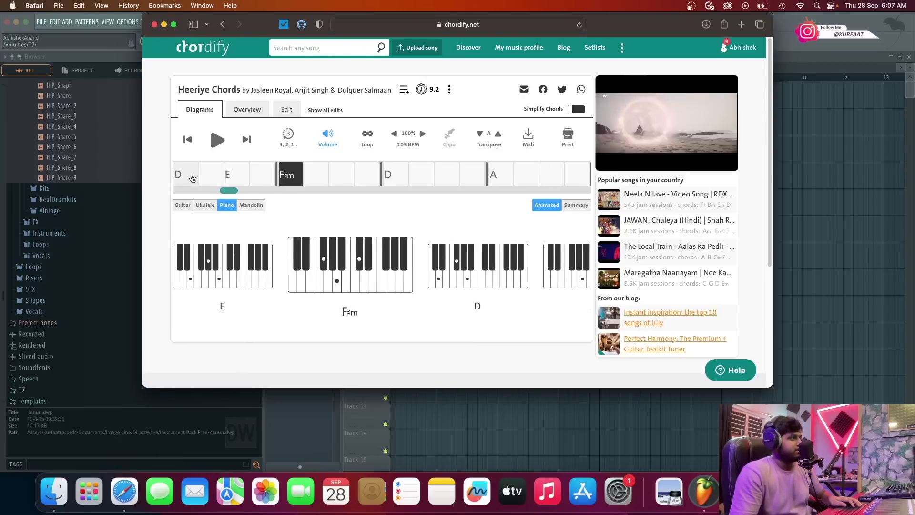
pyautogui.click(239, 179)
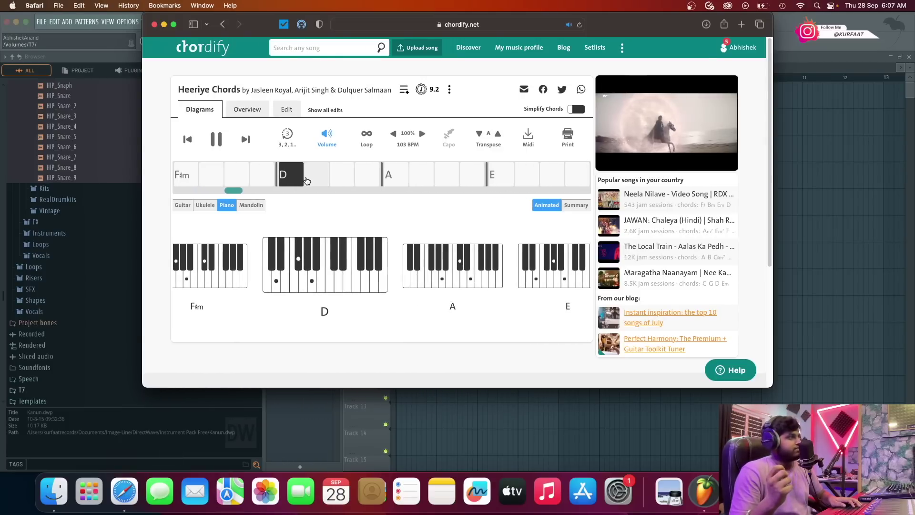
pyautogui.press('space')
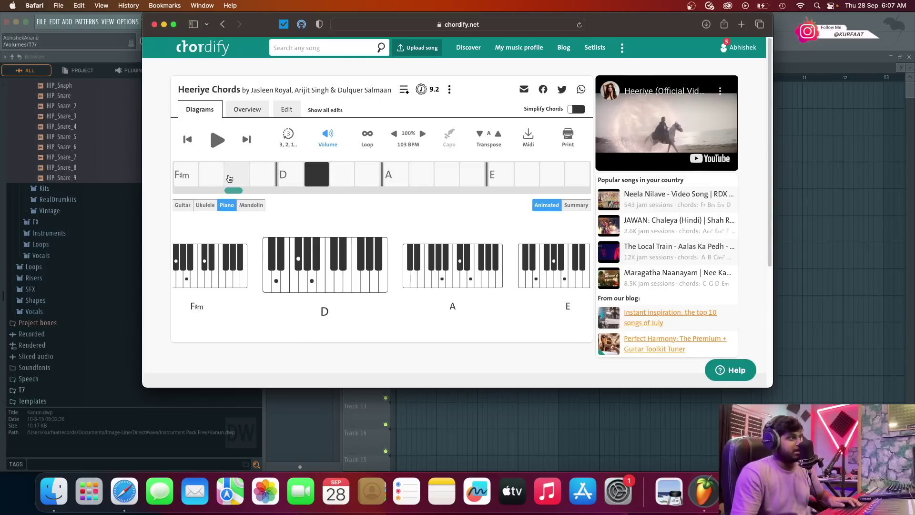
pyautogui.click(186, 179)
pyautogui.press('space')
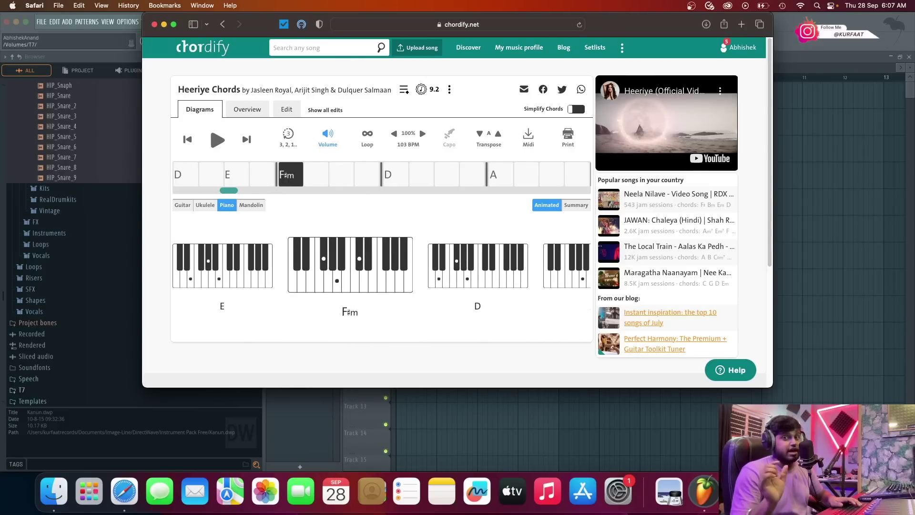
pyautogui.press('space')
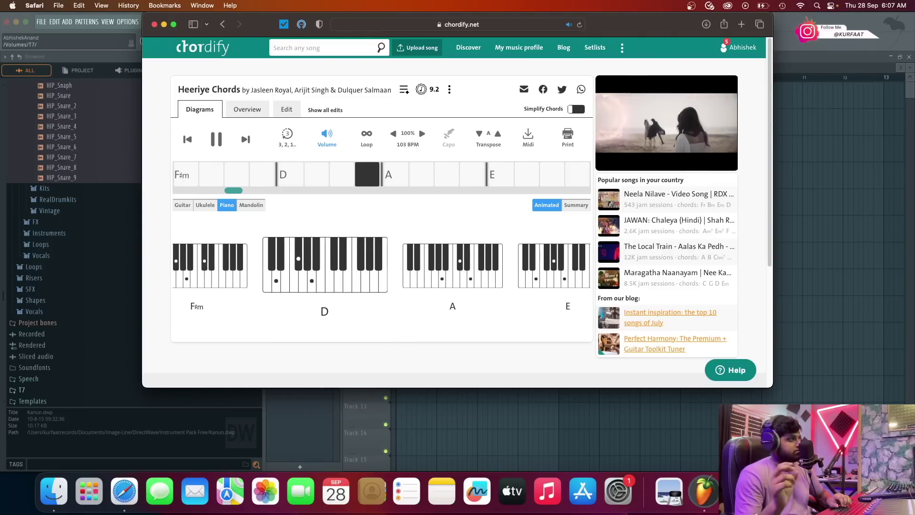
pyautogui.press('space')
# Return to FL Studio, copy the Dark Piano notes onto the LABS channel and open them in its piano roll.
pyautogui.press('super+Tab')
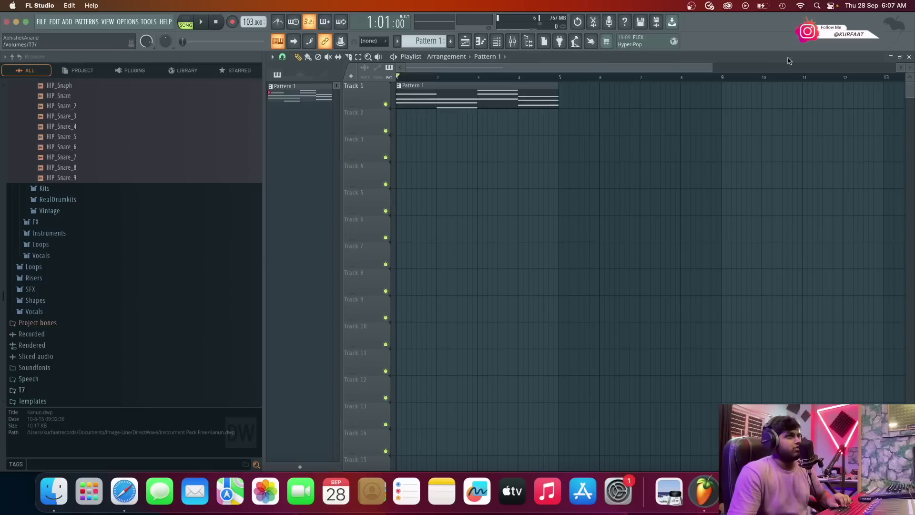
pyautogui.click(497, 43)
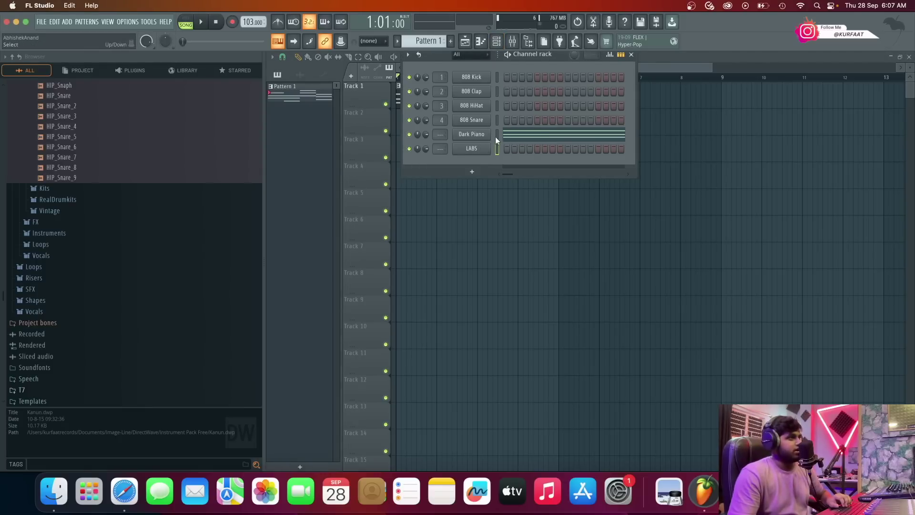
pyautogui.rightClick(482, 135)
pyautogui.click(587, 141)
pyautogui.rightClick(484, 148)
pyautogui.click(589, 167)
pyautogui.click(566, 159)
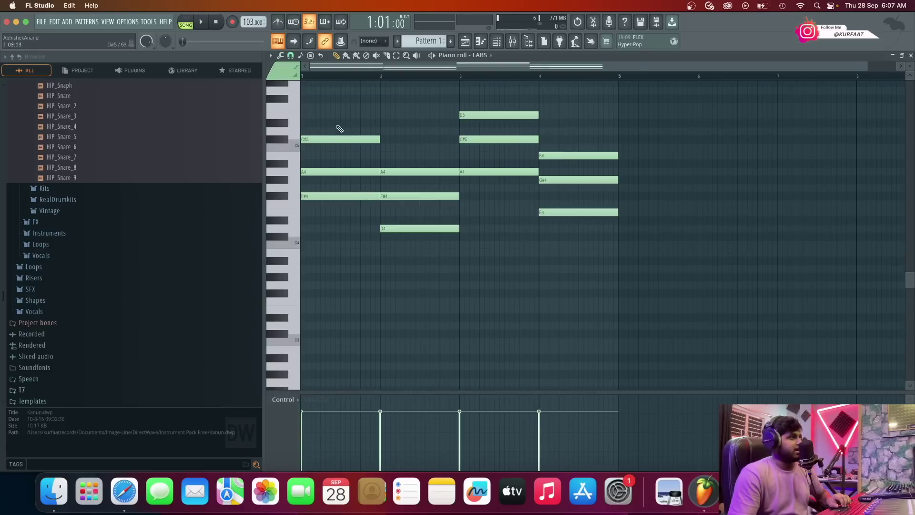
# Shorten the first chord's A4 note and shift its A4 and C#5 notes one step later for a strummed feel, checking by playback.
pyautogui.scroll(2, 396, 172)
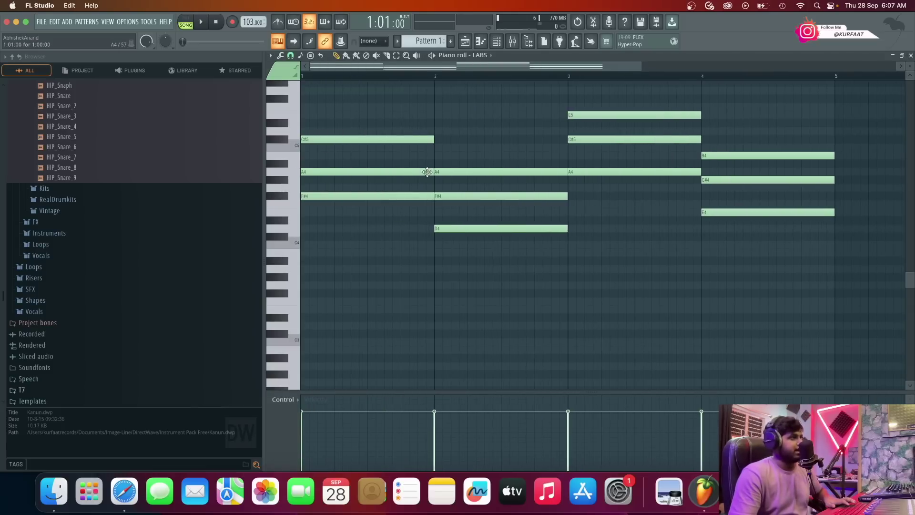
pyautogui.click(351, 171)
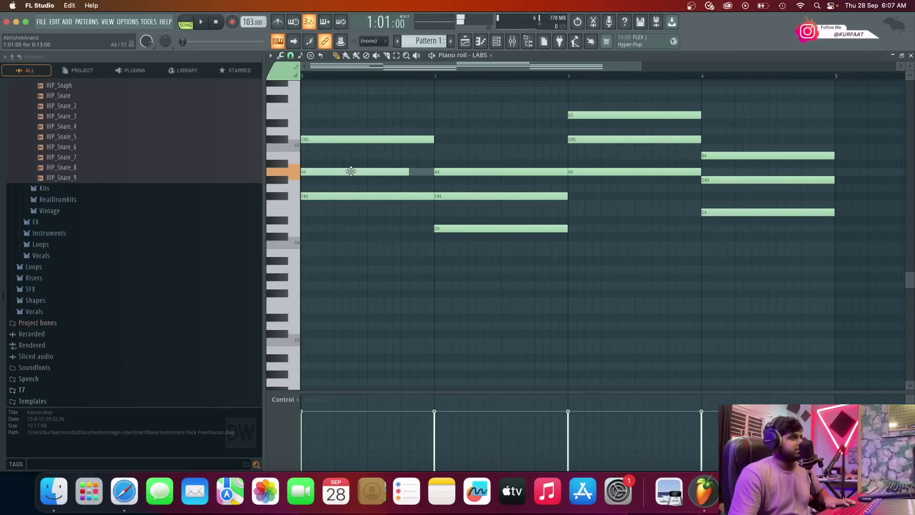
pyautogui.moveTo(327, 138)
pyautogui.mouseDown()
pyautogui.moveTo(353, 141)
pyautogui.moveTo(339, 142)
pyautogui.mouseUp()
pyautogui.press('space')
pyautogui.press('space')
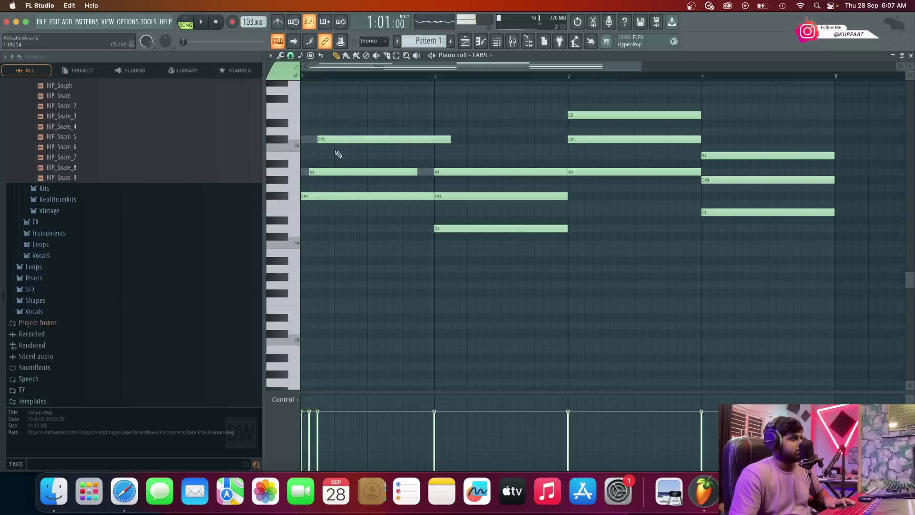
pyautogui.press('space')
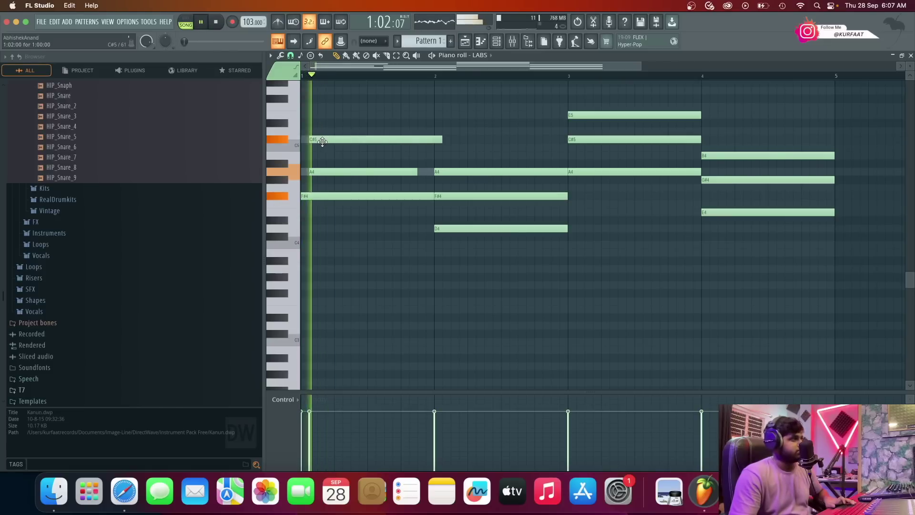
pyautogui.press('space')
# Shift the two upper notes of the chords in bars 2, 3 and 4 one step later and play back the strummed progression.
pyautogui.moveTo(452, 197); pyautogui.dragTo(458, 173)
pyautogui.press('space')
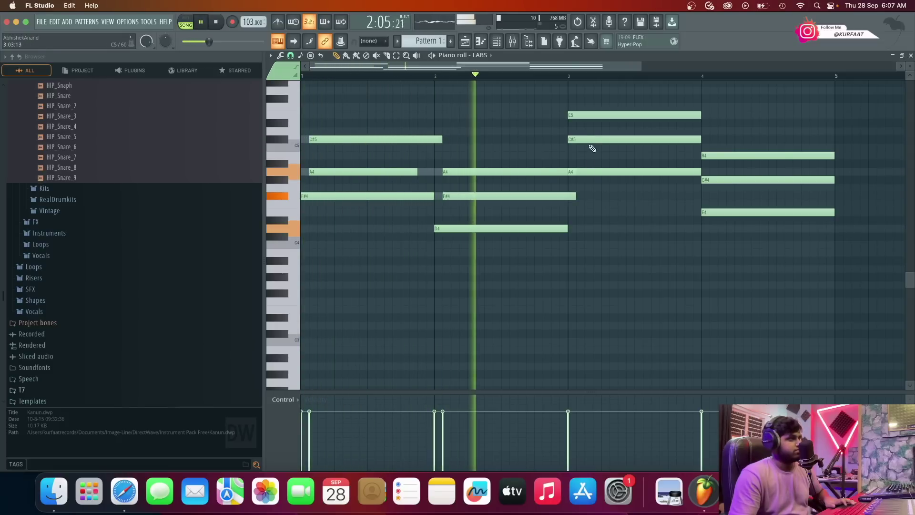
pyautogui.press('space')
pyautogui.moveTo(586, 117); pyautogui.dragTo(592, 119)
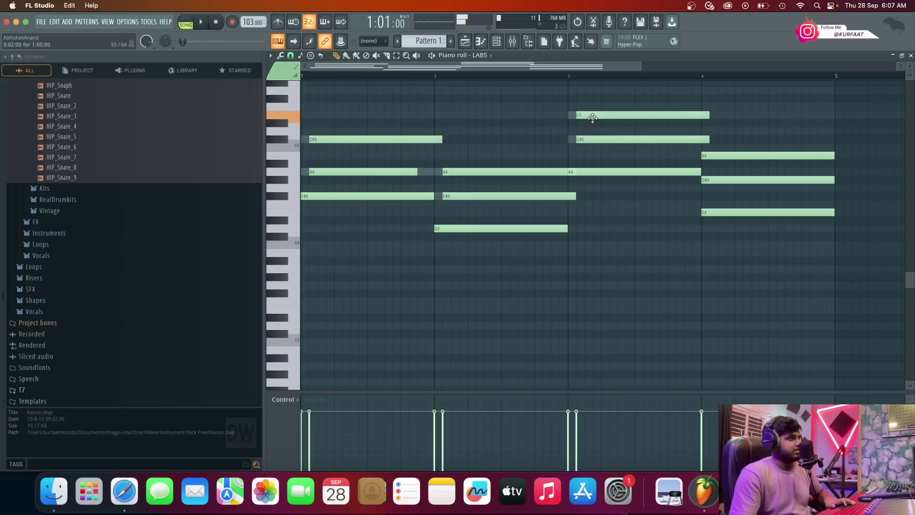
pyautogui.moveTo(719, 180); pyautogui.dragTo(722, 156)
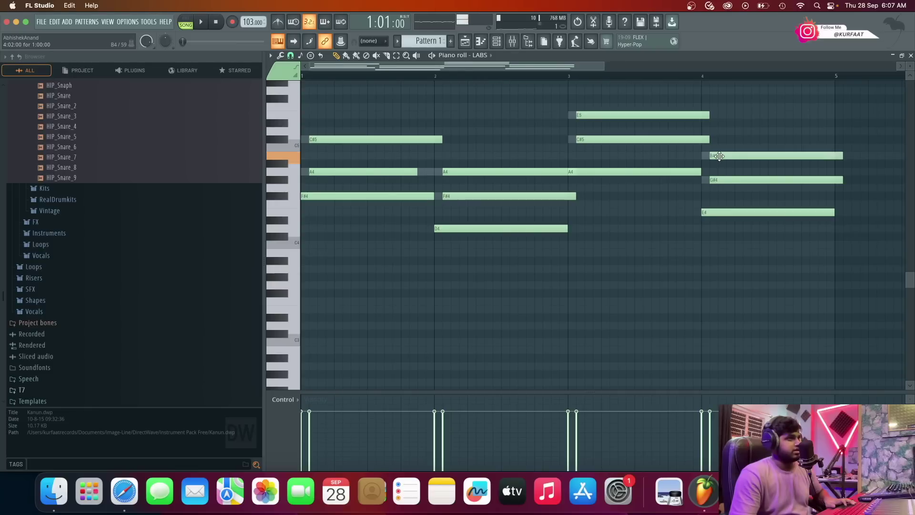
pyautogui.press('super+z')
pyautogui.press('space')
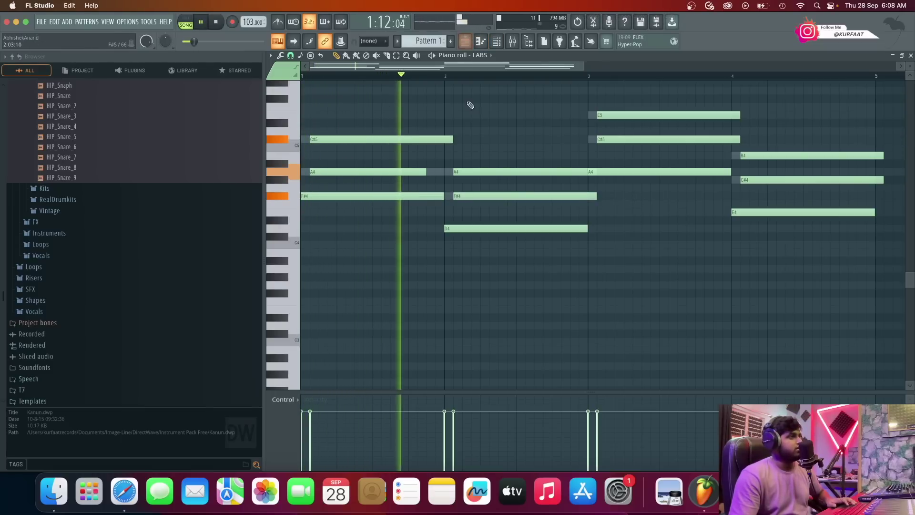
# Copy the LABS channel's notes from Pattern 1 and paste them onto LABS in a new Pattern 2.
pyautogui.click(465, 41)
pyautogui.press('space')
pyautogui.click(496, 41)
pyautogui.rightClick(471, 149)
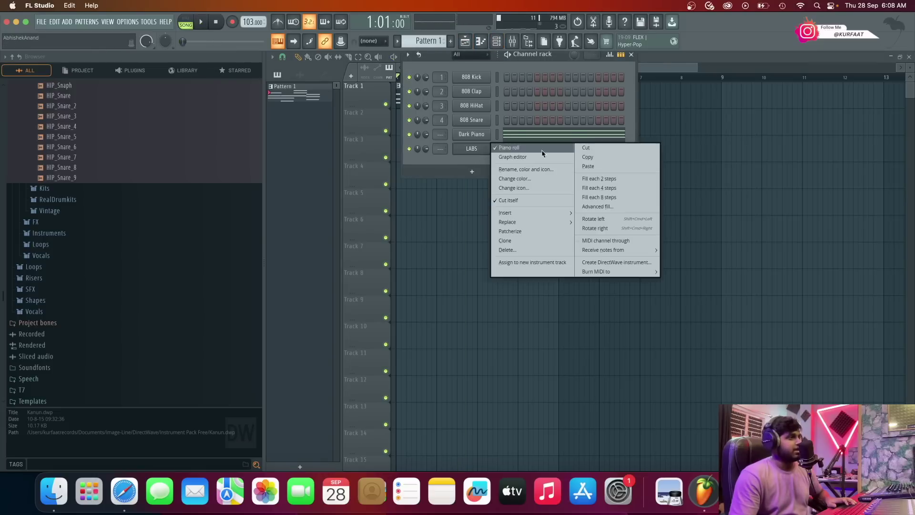
pyautogui.click(494, 158)
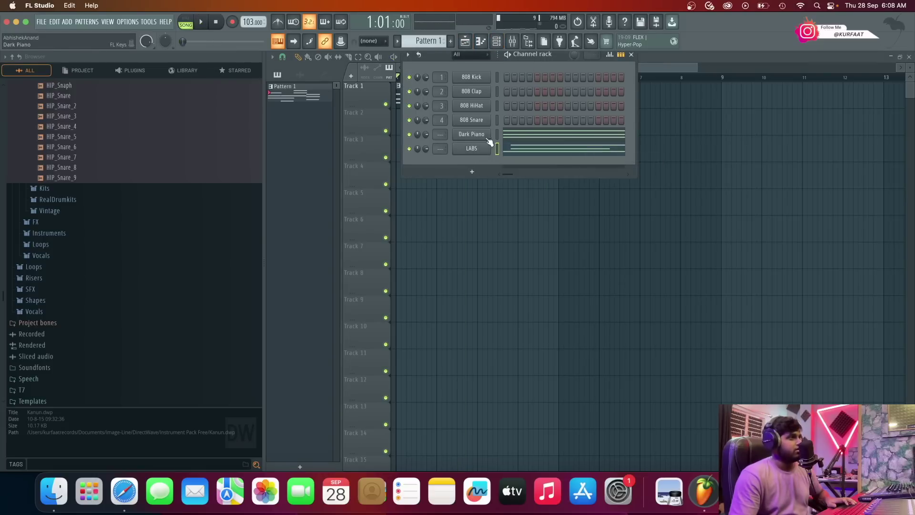
pyautogui.click(449, 42)
pyautogui.rightClick(470, 152)
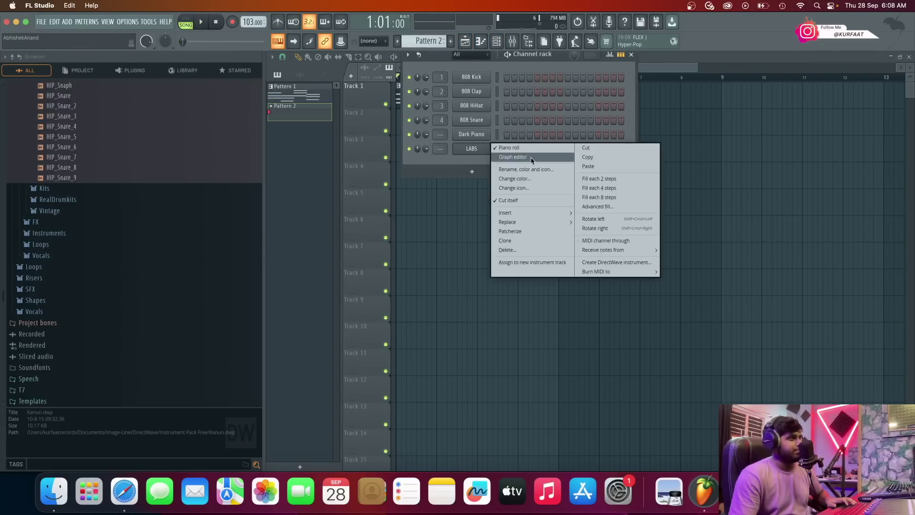
pyautogui.click(594, 167)
# Go back to Pattern 1 and delete all of its LABS notes in the piano roll.
pyautogui.scroll(1, 439, 44)
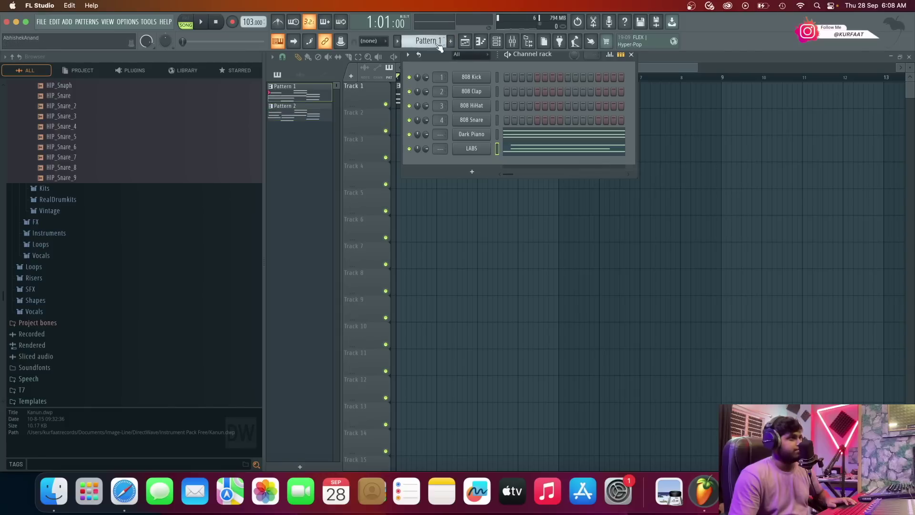
pyautogui.click(536, 153)
pyautogui.hotkey('ctrl', 'a')
pyautogui.press('Delete')
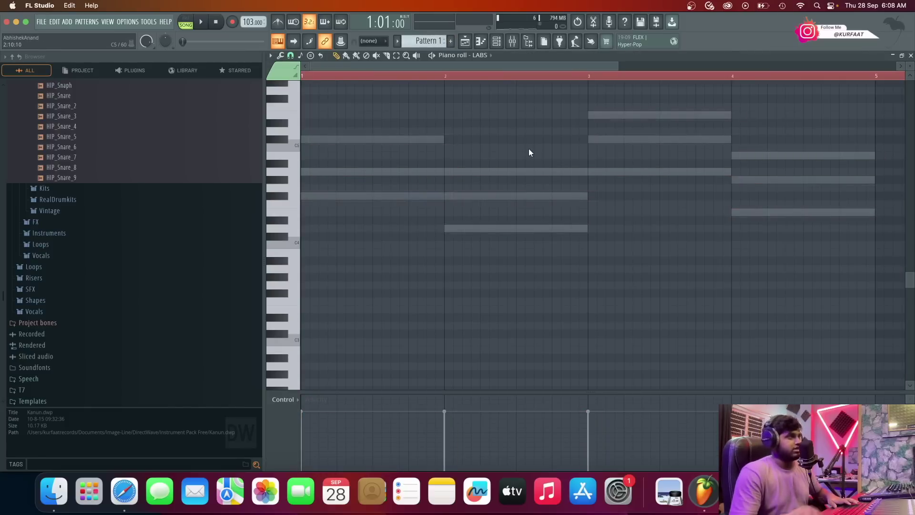
# Place Pattern 2 at the start of Track 2 in the Playlist and trim its end to bar 5.
pyautogui.click(465, 41)
pyautogui.moveTo(439, 138); pyautogui.dragTo(386, 112)
pyautogui.rightClick(409, 114)
pyautogui.scroll(-1, 436, 43)
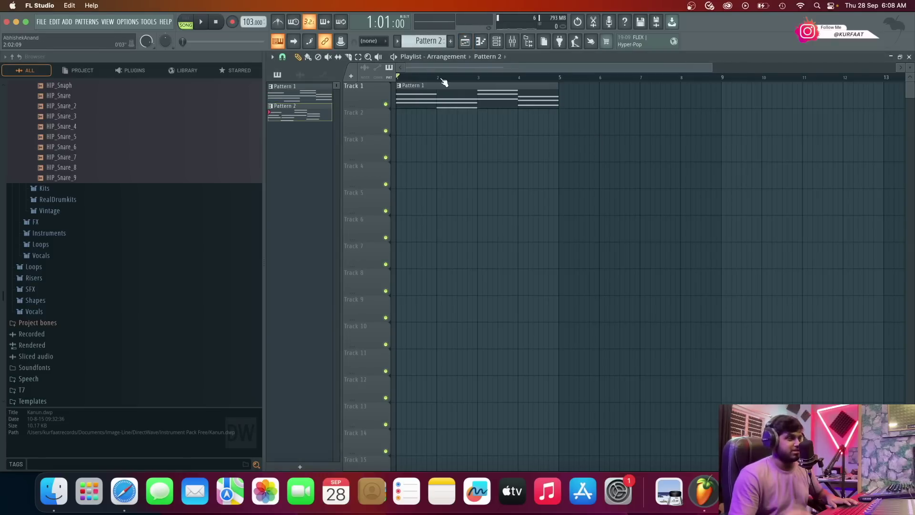
pyautogui.click(429, 117)
pyautogui.moveTo(429, 120); pyautogui.dragTo(444, 127)
pyautogui.moveTo(597, 127); pyautogui.dragTo(558, 127)
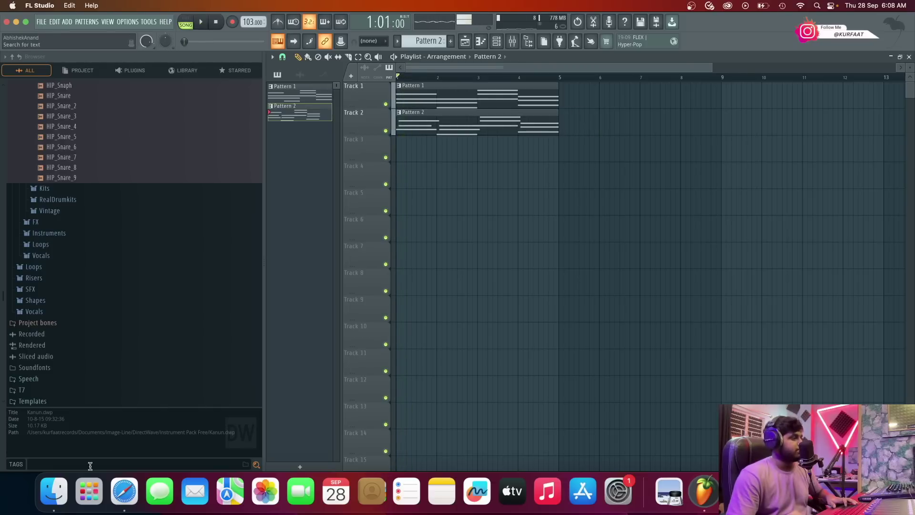
# Listen to the song again in Chordify around the D and A chords, and return to FL Studio.
pyautogui.click(124, 491)
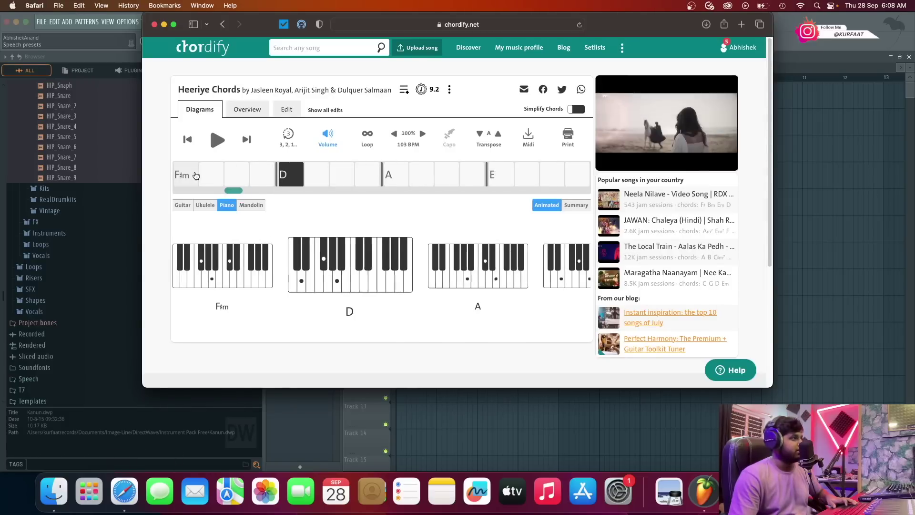
pyautogui.press('space')
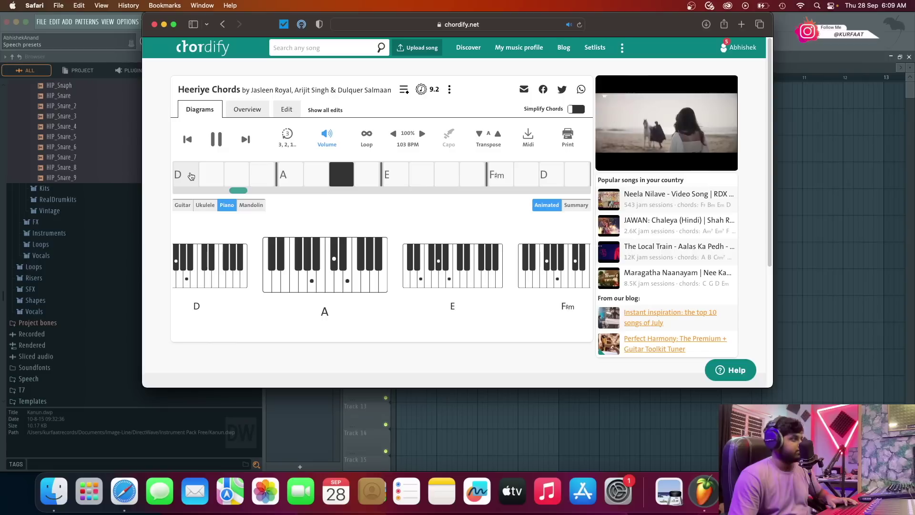
pyautogui.click(793, 62)
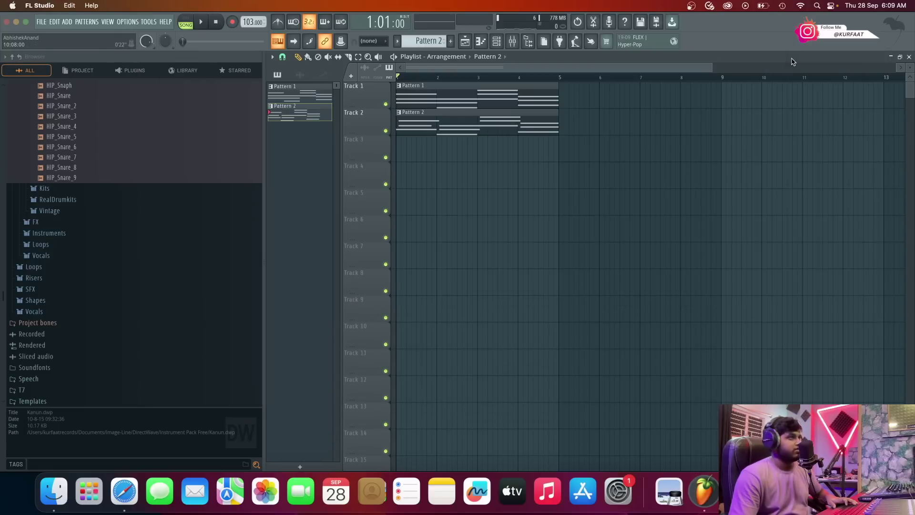
# Transpose all LABS notes in Pattern 2 up one octave and play back the result.
pyautogui.doubleClick(517, 126)
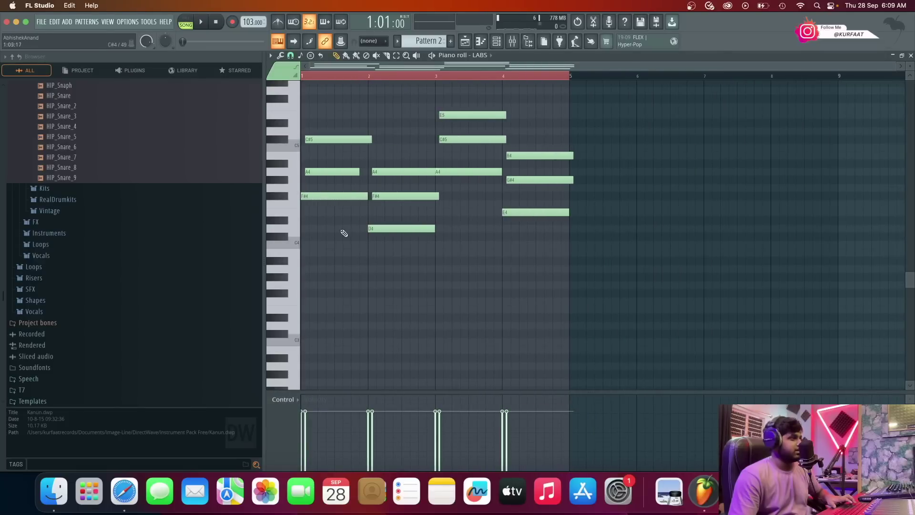
pyautogui.hotkey('ctrl', 'a')
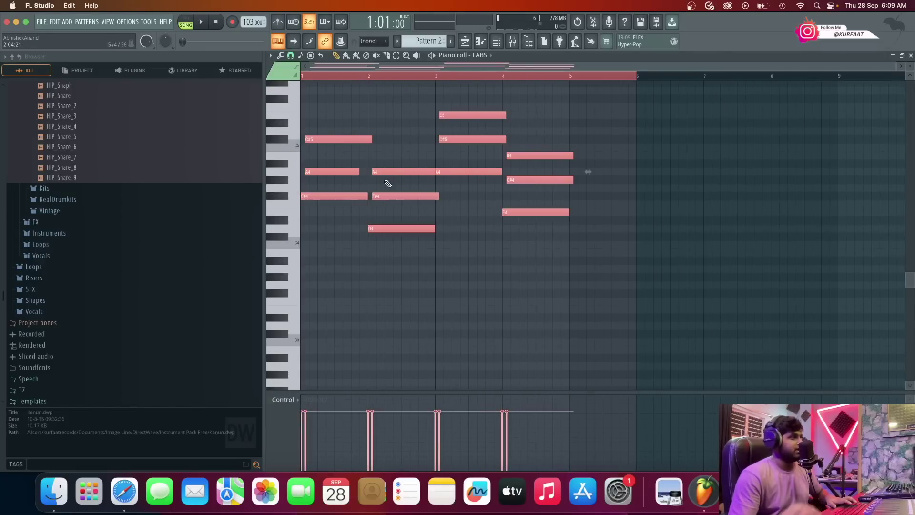
pyautogui.scroll(3, 377, 200)
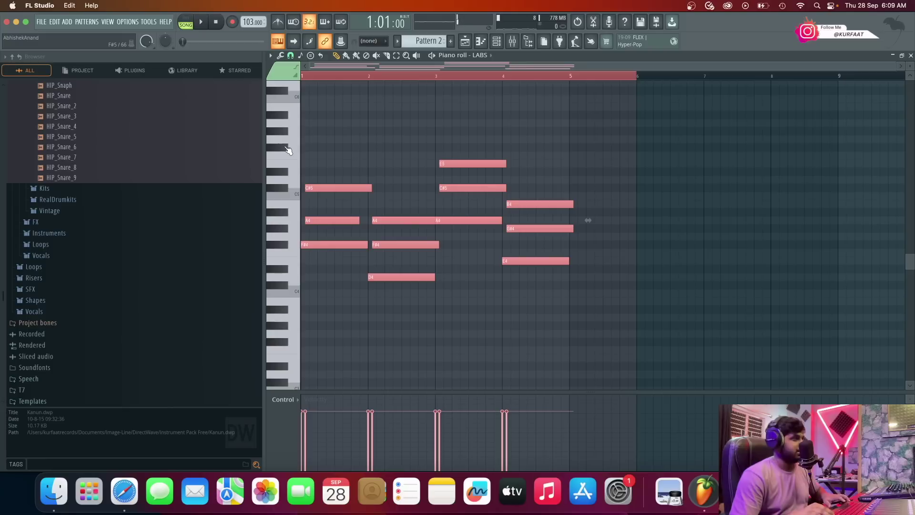
pyautogui.hotkey('ctrl', 'Up')
pyautogui.scroll(1, 288, 151)
pyautogui.press('space')
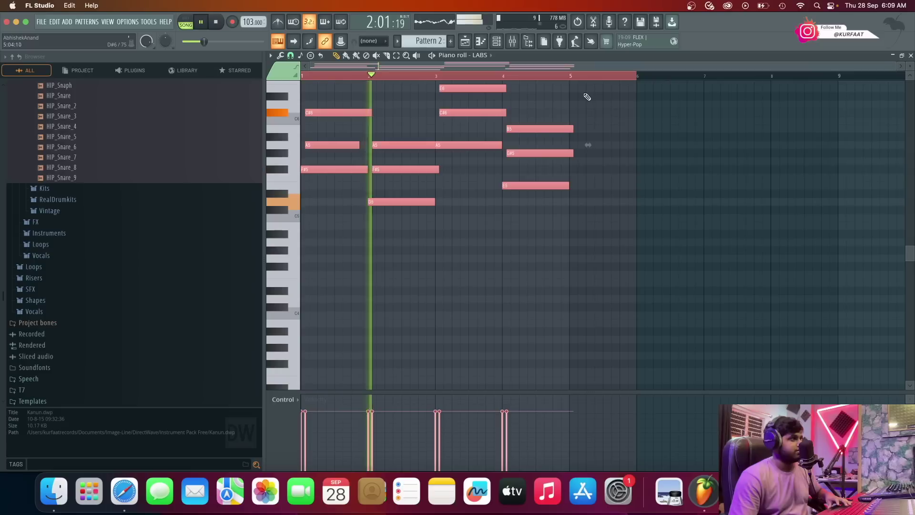
# Deselect the LABS notes in Pattern 2, stop playback and return to the Playlist.
pyautogui.hotkey('ctrl', 'd')
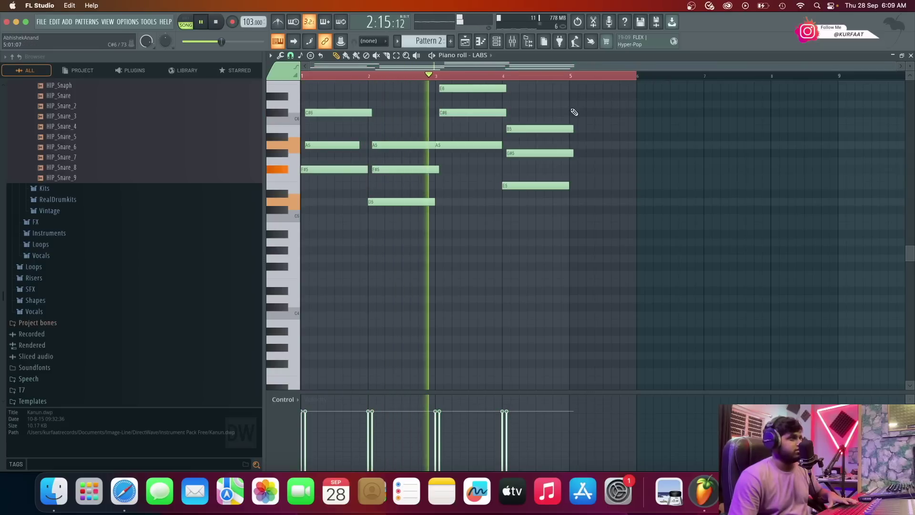
pyautogui.press('space')
pyautogui.click(465, 42)
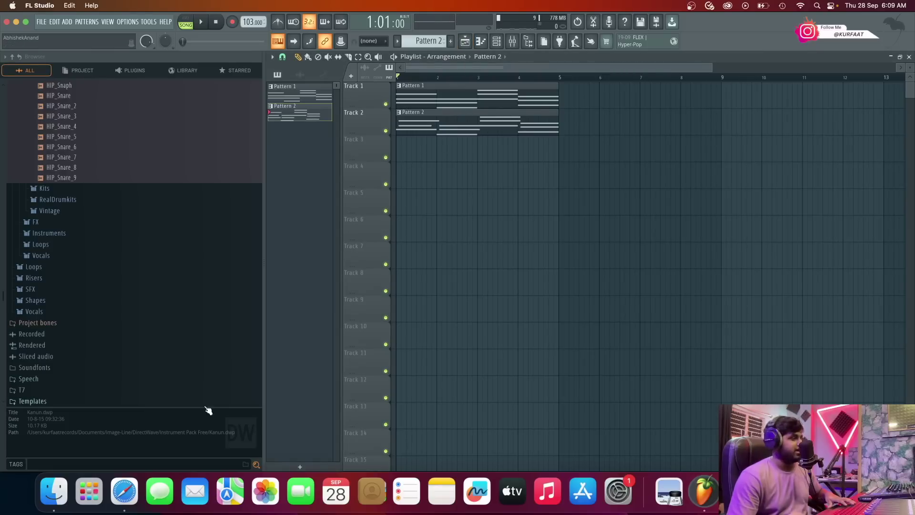
# Replay Heeriye in Chordify from around the F♯m chord and return to FL Studio.
pyautogui.click(124, 491)
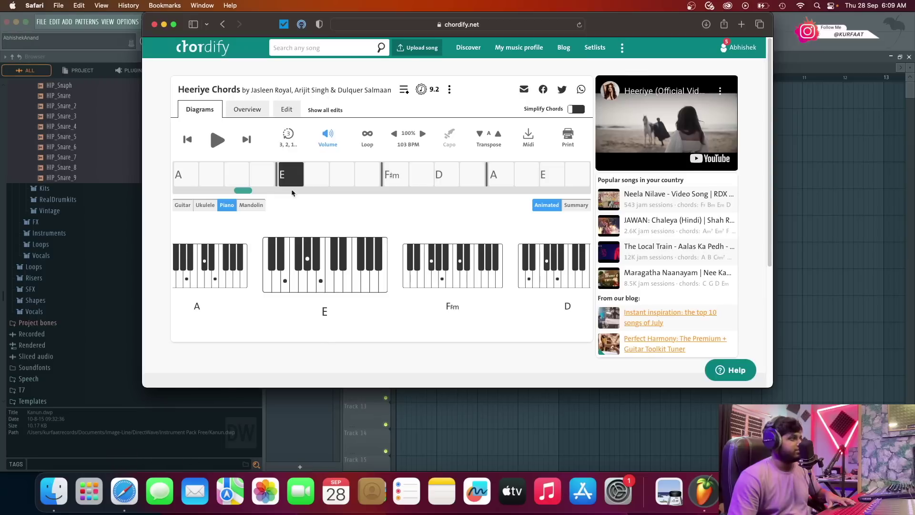
pyautogui.moveTo(238, 190); pyautogui.dragTo(228, 189)
pyautogui.click(204, 174)
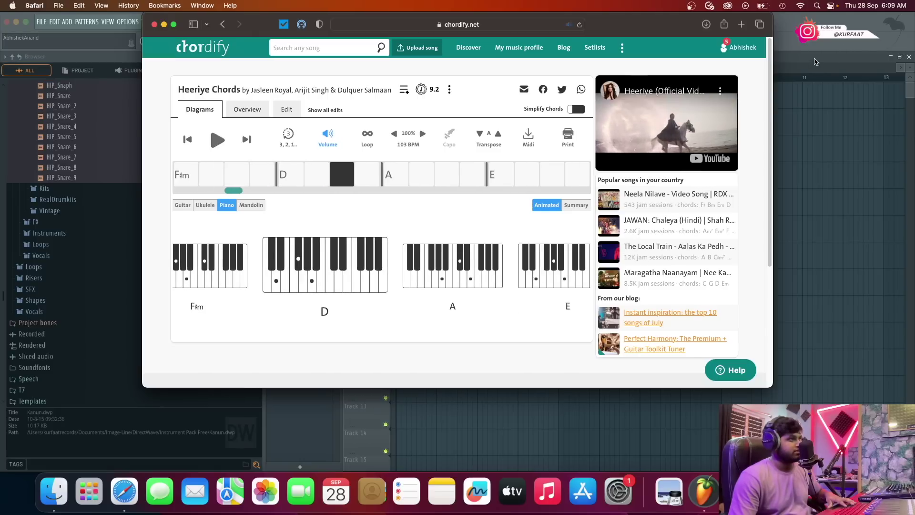
pyautogui.press('super+Tab')
# Add the FLEX generator plugin as a new channel, finding it by name in the full plugin list.
pyautogui.click(66, 23)
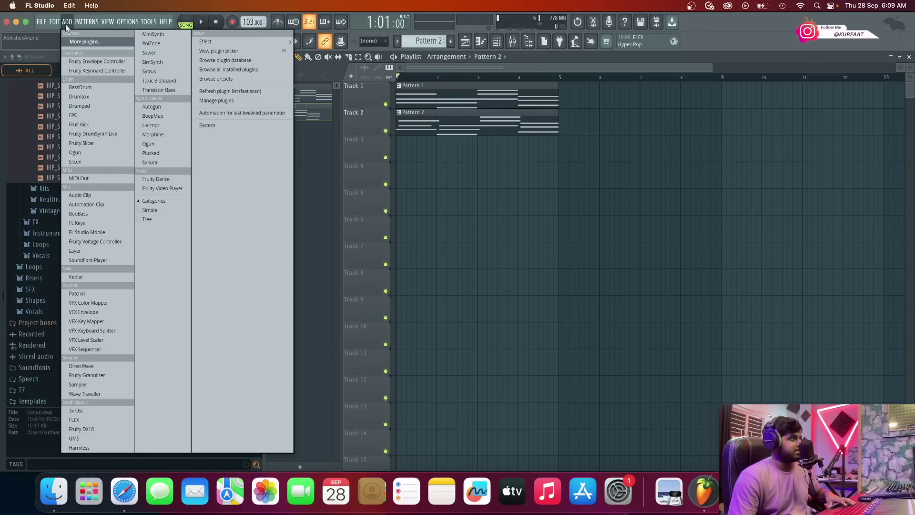
pyautogui.click(75, 41)
pyautogui.write('flex')
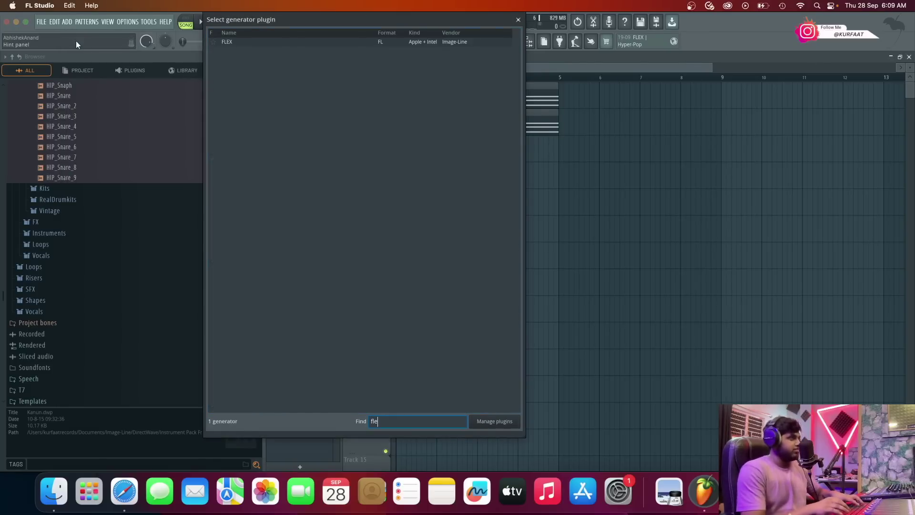
pyautogui.doubleClick(278, 42)
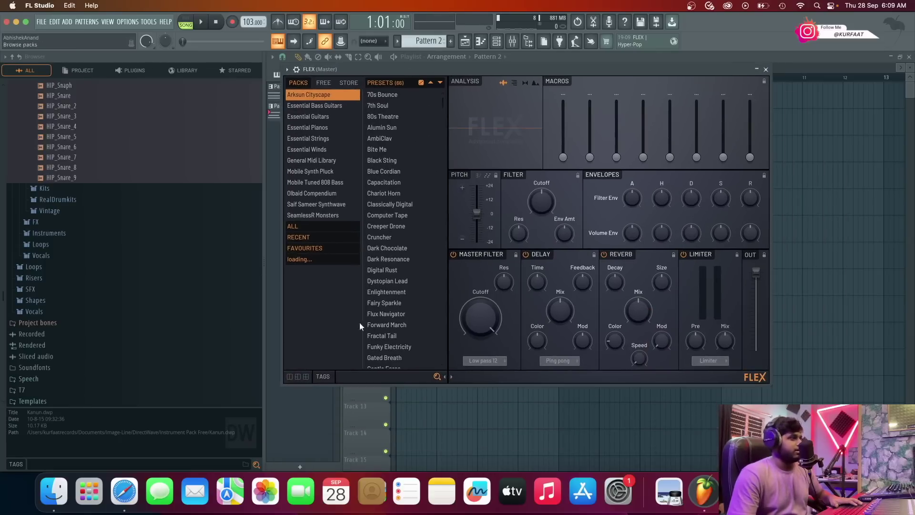
# Search all FLEX packs for "warm", load the Warm Pad preset and close the plugin window.
pyautogui.click(305, 223)
pyautogui.click(349, 377)
pyautogui.write('warm')
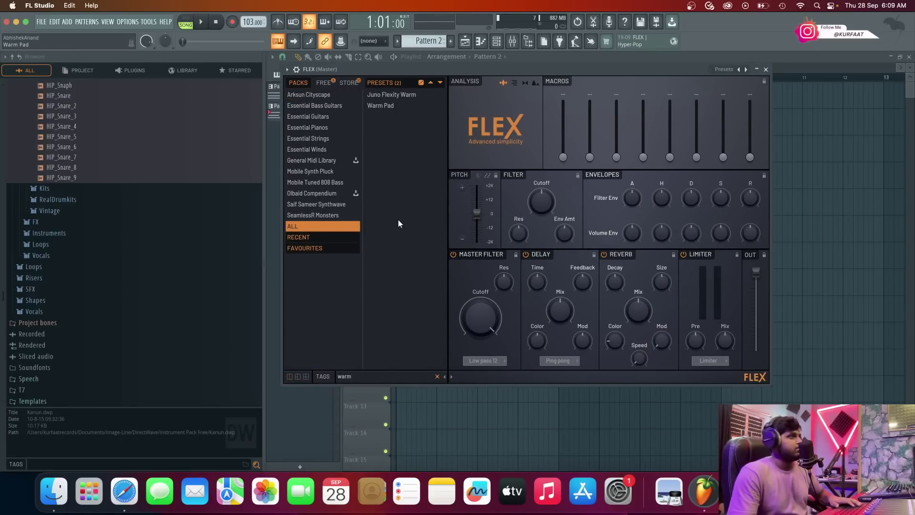
pyautogui.click(393, 105)
pyautogui.click(411, 105)
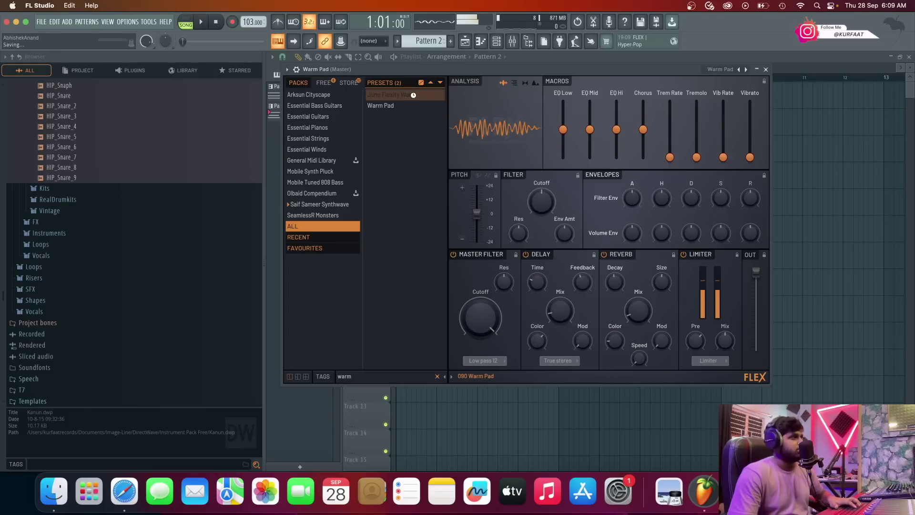
pyautogui.click(765, 70)
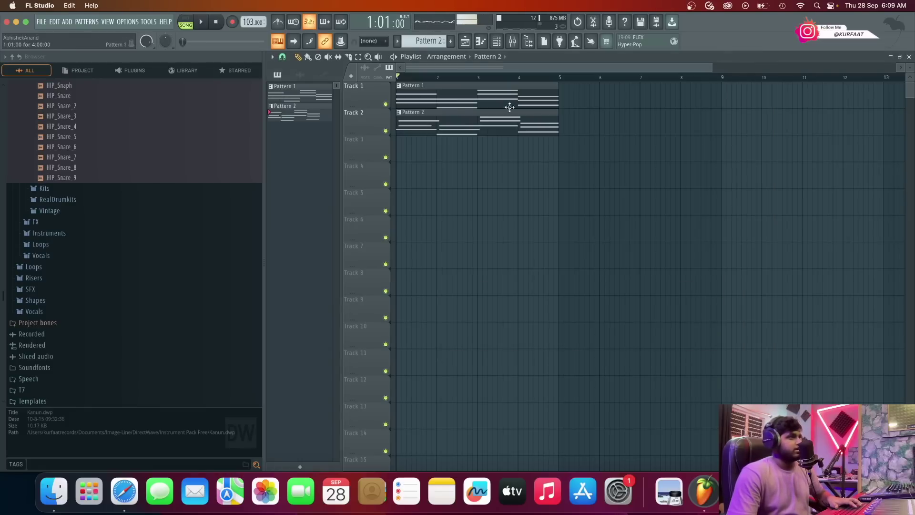
# Copy the Dark Piano notes from Pattern 1 into the Warm Pad channel of a new Pattern 3.
pyautogui.click(496, 42)
pyautogui.scroll(1, 433, 42)
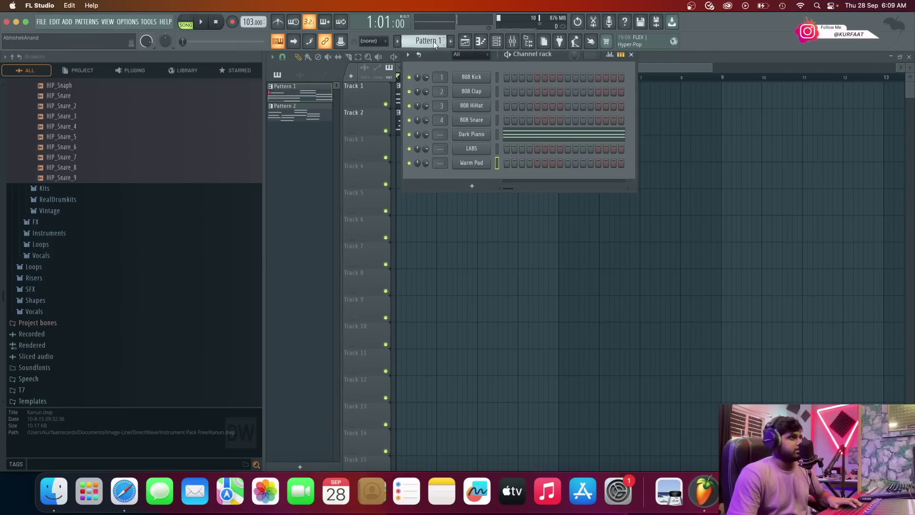
pyautogui.rightClick(481, 134)
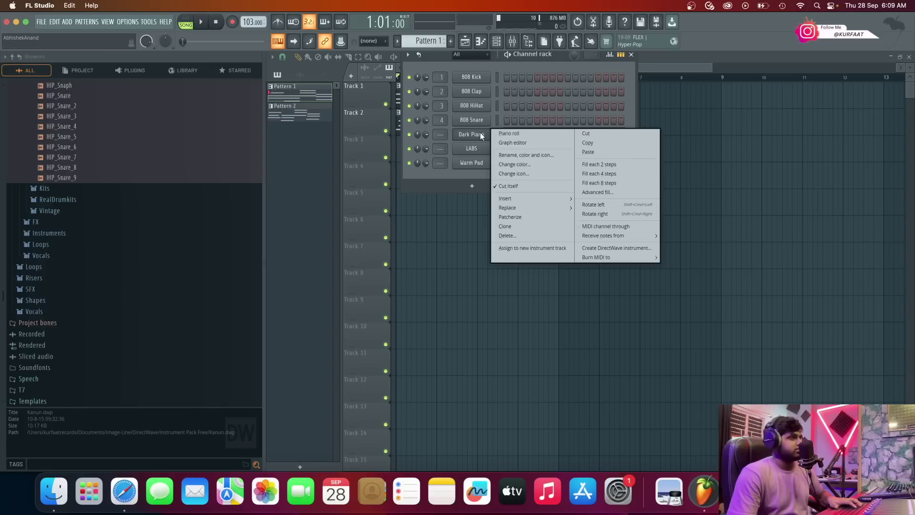
pyautogui.click(587, 143)
pyautogui.scroll(-2, 433, 42)
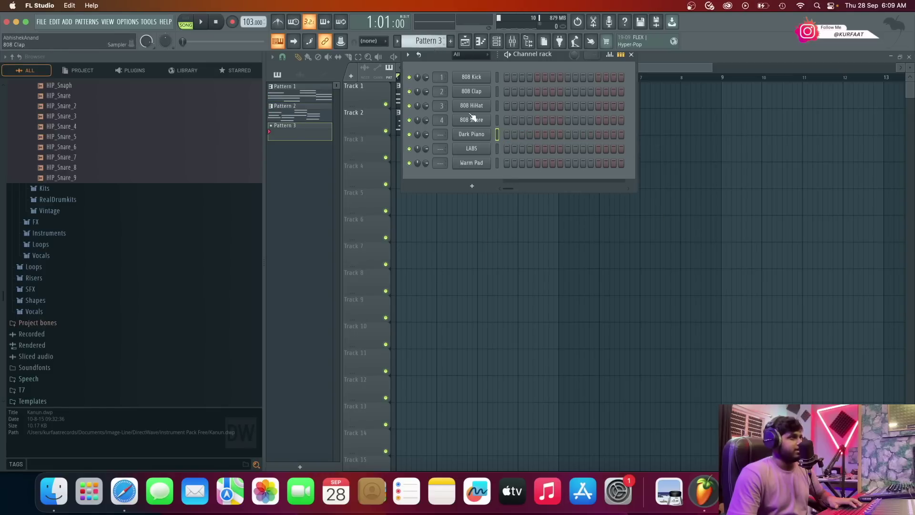
pyautogui.rightClick(486, 161)
pyautogui.click(590, 180)
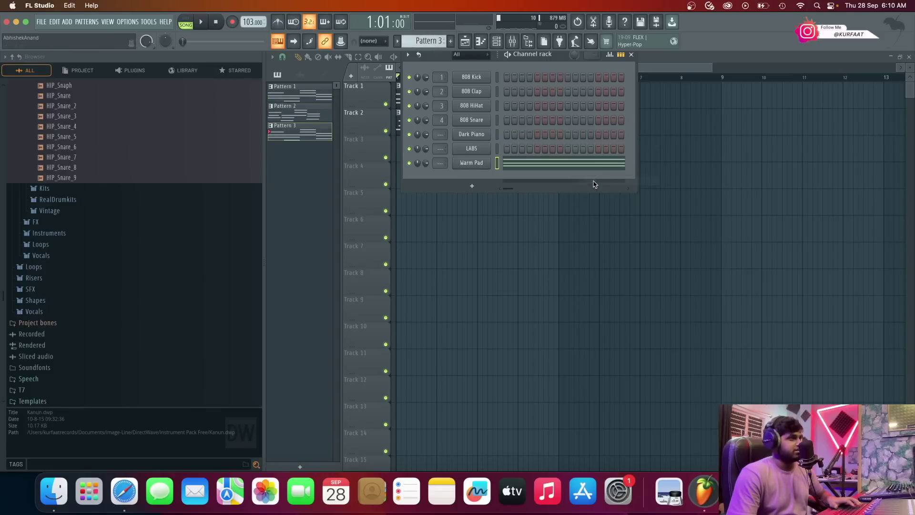
# In the Warm Pad piano roll, revoice the first chord as A4, C#5 and F#5, trying higher inversions along the way.
pyautogui.click(544, 164)
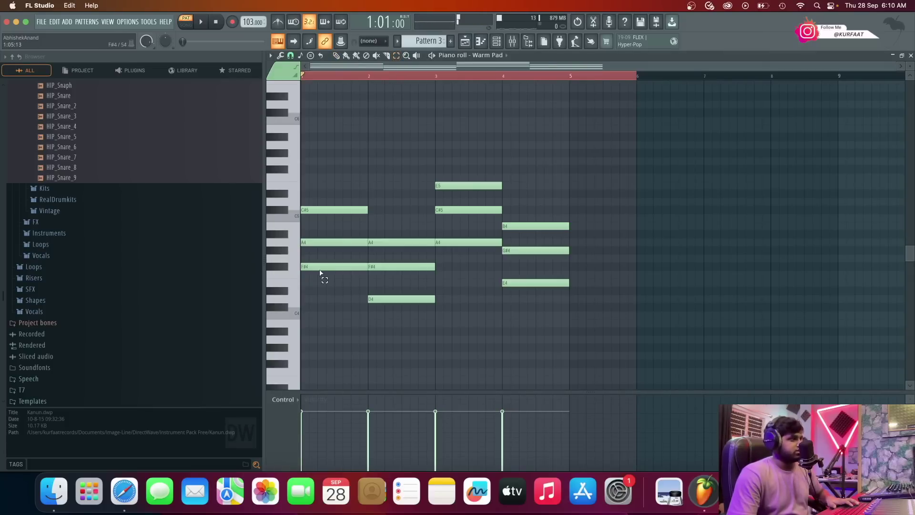
pyautogui.moveTo(324, 272); pyautogui.dragTo(326, 263)
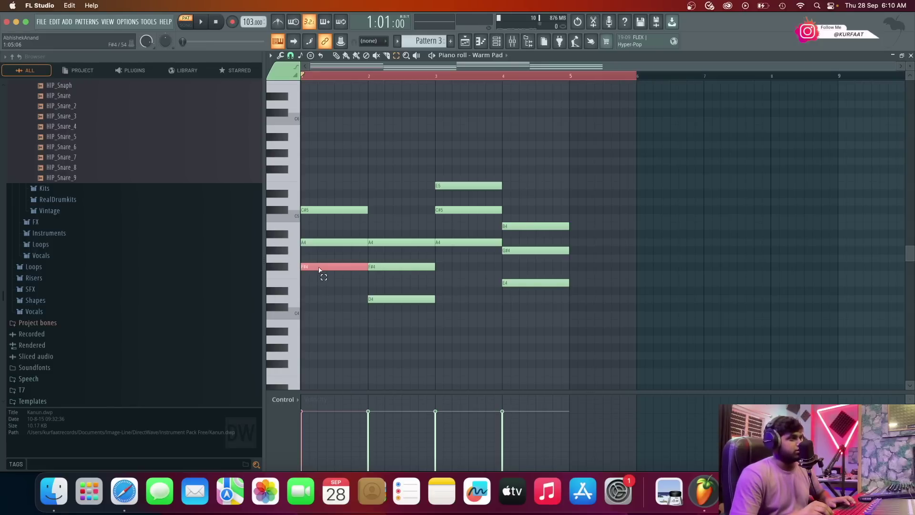
pyautogui.hotkey('ctrl', 'Up')
pyautogui.moveTo(321, 270); pyautogui.dragTo(347, 205)
pyautogui.hotkey('ctrl', 'Up')
pyautogui.hotkey('ctrl', 'Up')
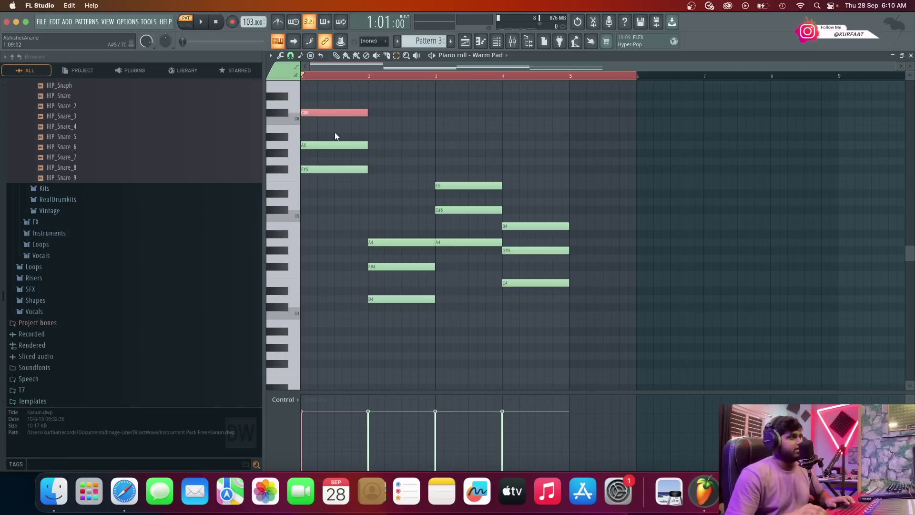
pyautogui.hotkey('ctrl', 'Down')
pyautogui.moveTo(335, 135); pyautogui.dragTo(333, 171)
pyautogui.hotkey('ctrl', 'Down')
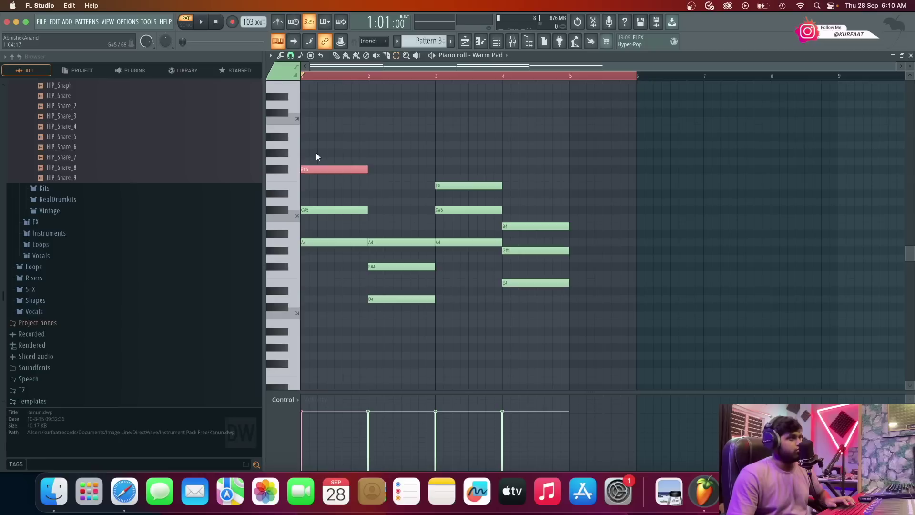
# Raise the D4 and F#4 notes of the second Warm Pad chord by one octave, keeping A4 as its lowest note.
pyautogui.moveTo(401, 327); pyautogui.dragTo(474, 230)
pyautogui.hotkey('ctrl', 'Up')
pyautogui.hotkey('ctrl', 'Up')
pyautogui.hotkey('ctrl', 'Up')
pyautogui.hotkey('ctrl', 'Down')
# Raise the E4 note of the last Warm Pad chord by one octave, leaving its G#4 and B4 in place.
pyautogui.moveTo(537, 305); pyautogui.dragTo(550, 255)
pyautogui.hotkey('ctrl', 'Up')
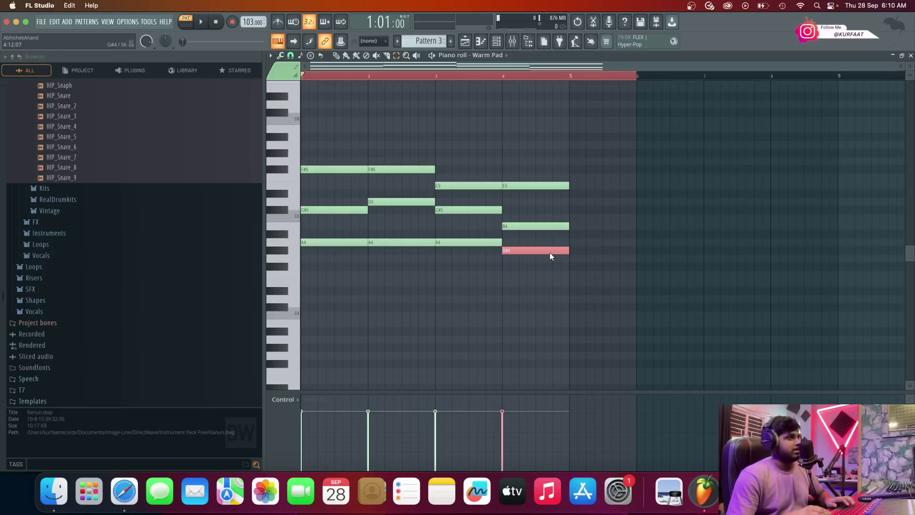
pyautogui.hotkey('ctrl', 'Up')
pyautogui.hotkey('ctrl', 'Down')
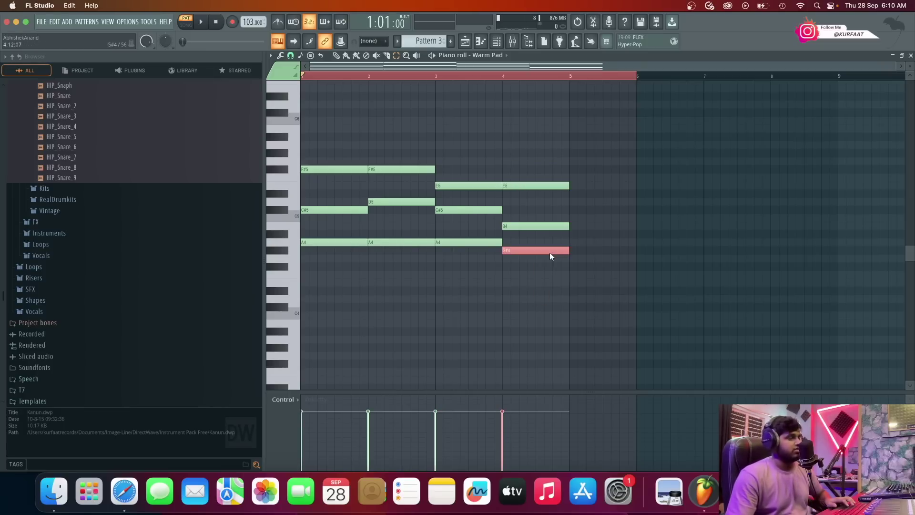
pyautogui.scroll(1, 546, 281)
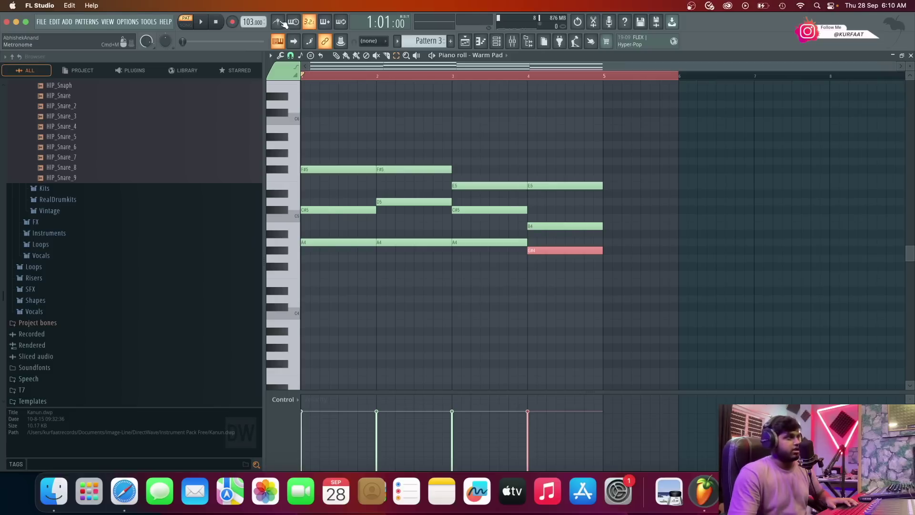
# Place Pattern 3 at the start of Track 3 in the Playlist and play the arrangement briefly.
pyautogui.click(466, 46)
pyautogui.moveTo(445, 168); pyautogui.dragTo(400, 145)
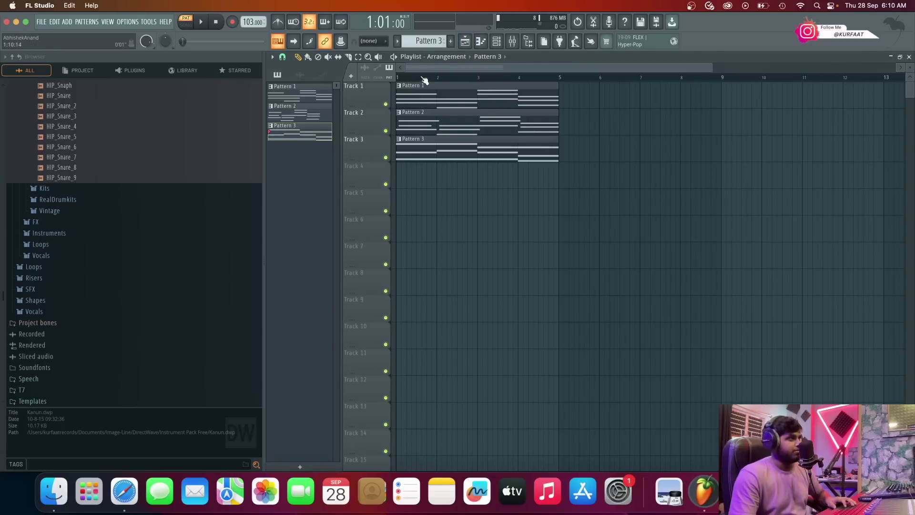
pyautogui.press('space')
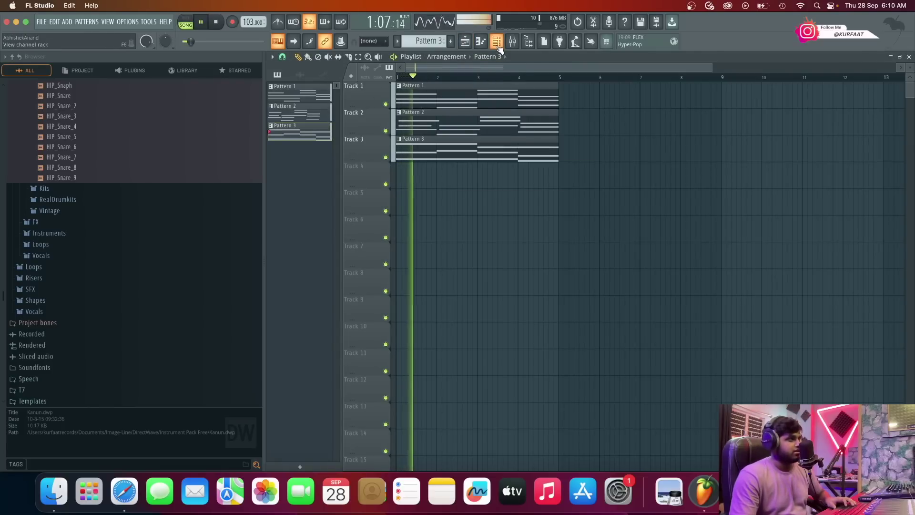
pyautogui.press('space')
# Lower the Warm Pad channel volume to about 58% and set its FLEX EQ Hi macro to about 80% while listening.
pyautogui.click(497, 45)
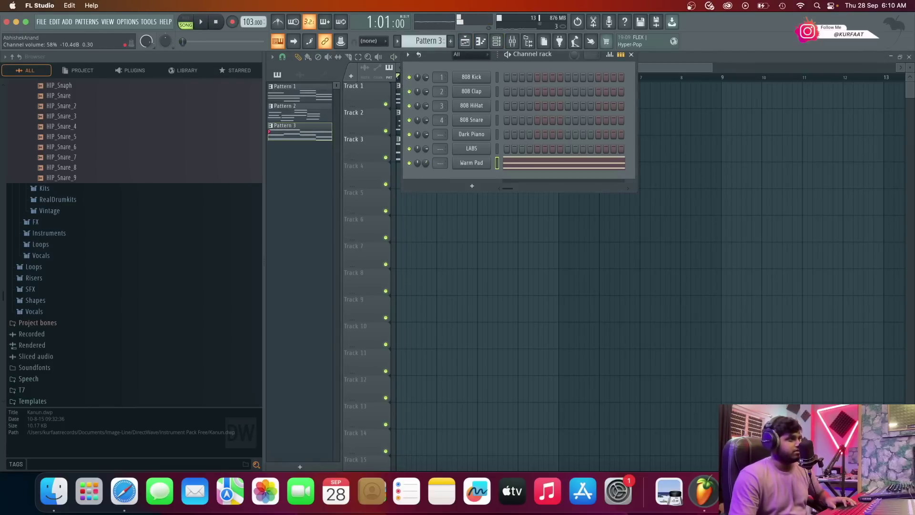
pyautogui.click(471, 163)
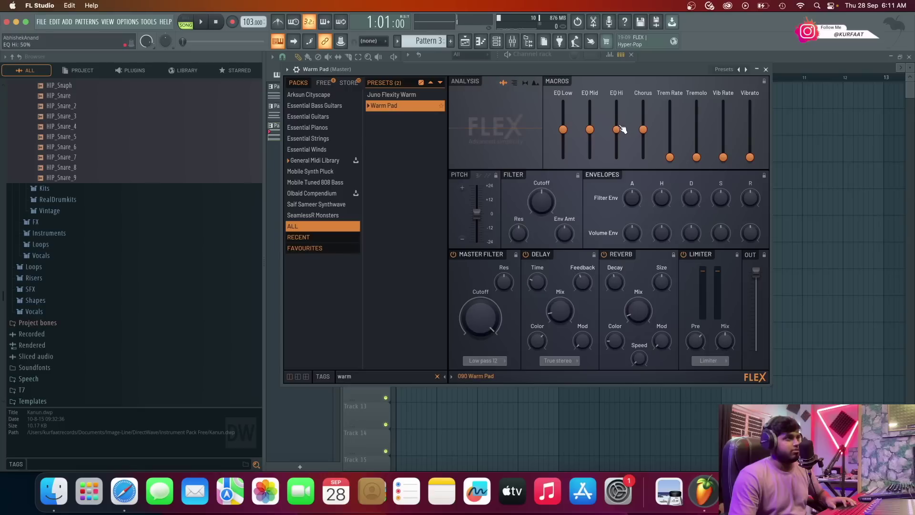
pyautogui.press('space')
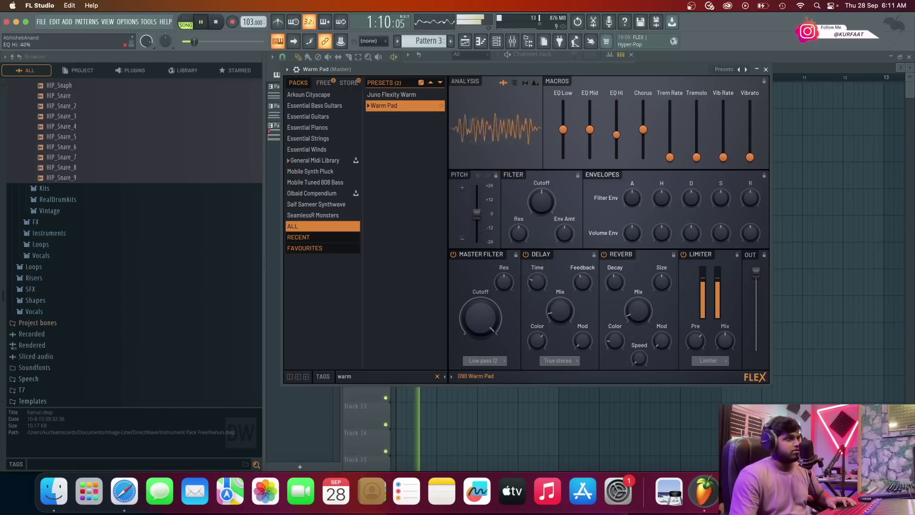
pyautogui.moveTo(617, 156); pyautogui.dragTo(616, 112)
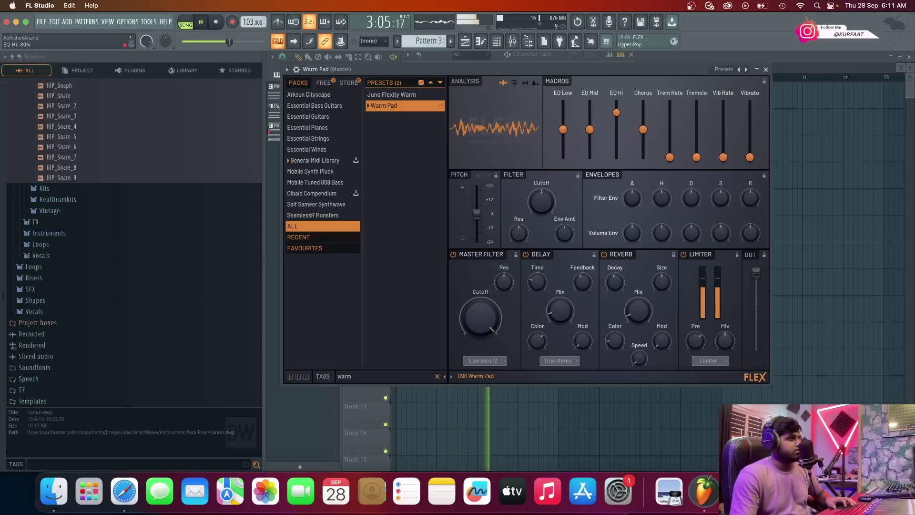
pyautogui.click(766, 69)
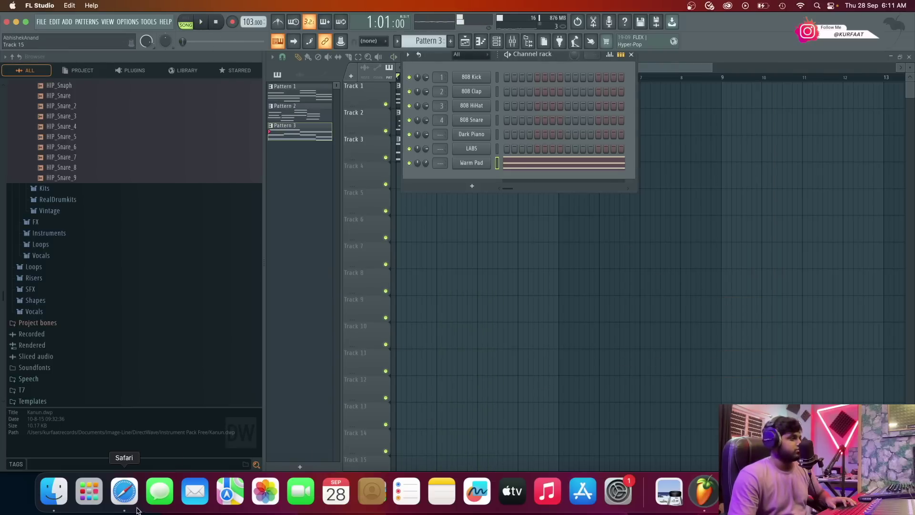
# Listen to the song in Chordify around the F♯m chord, return to FL Studio and close the Channel rack.
pyautogui.click(124, 491)
pyautogui.click(192, 182)
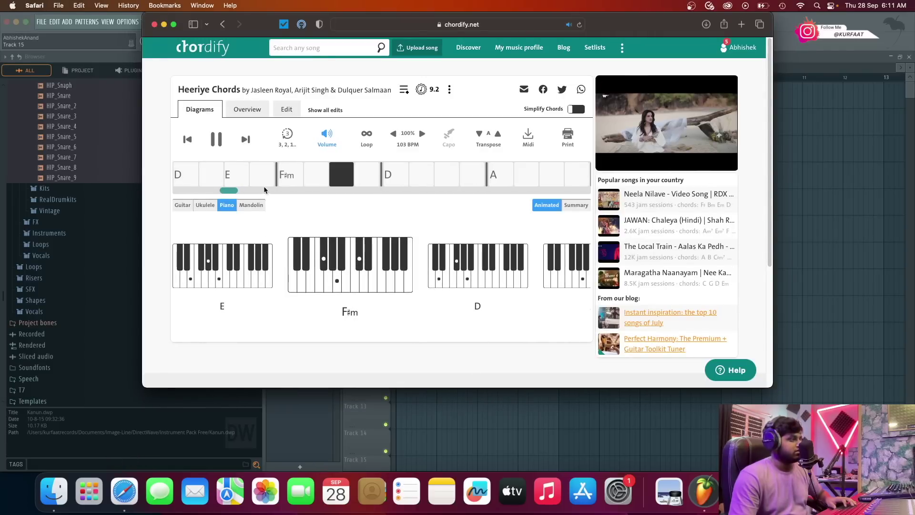
pyautogui.click(779, 65)
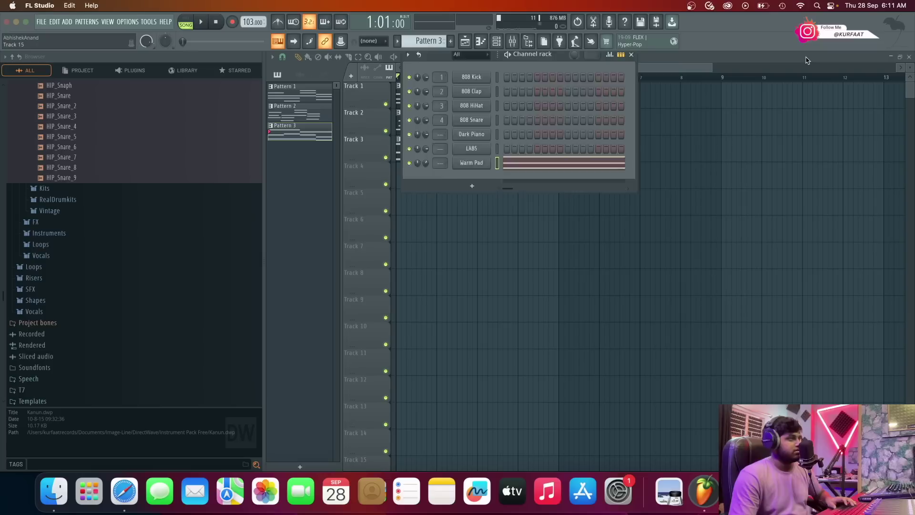
pyautogui.click(530, 42)
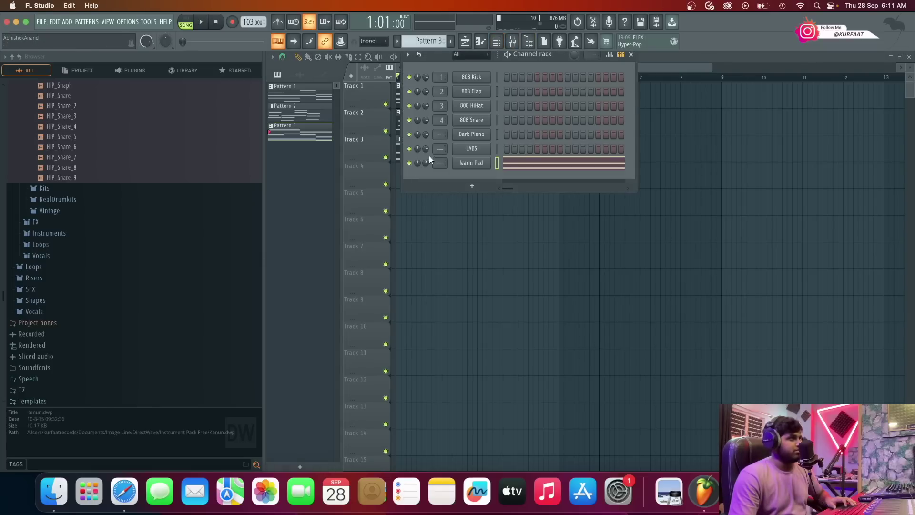
pyautogui.click(632, 55)
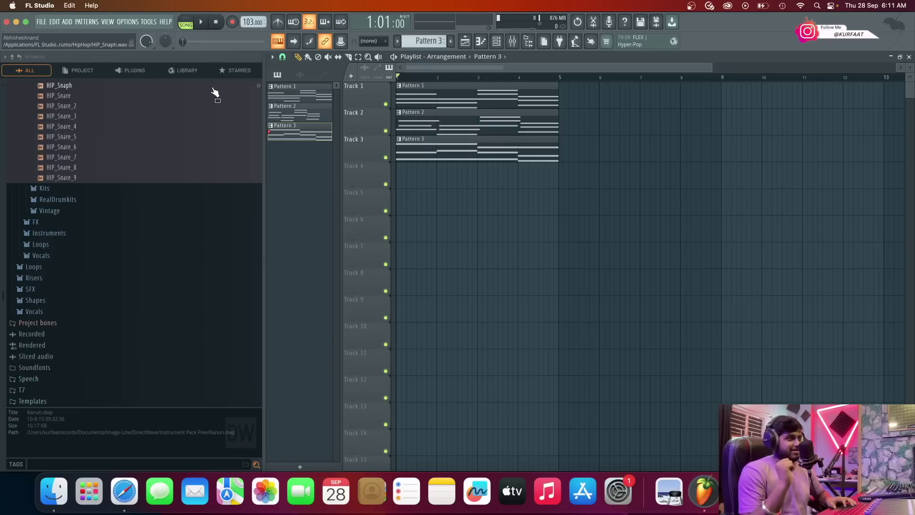
# Play the three-track arrangement from the start and compare it with Heeriye playing in Chordify.
pyautogui.press('space')
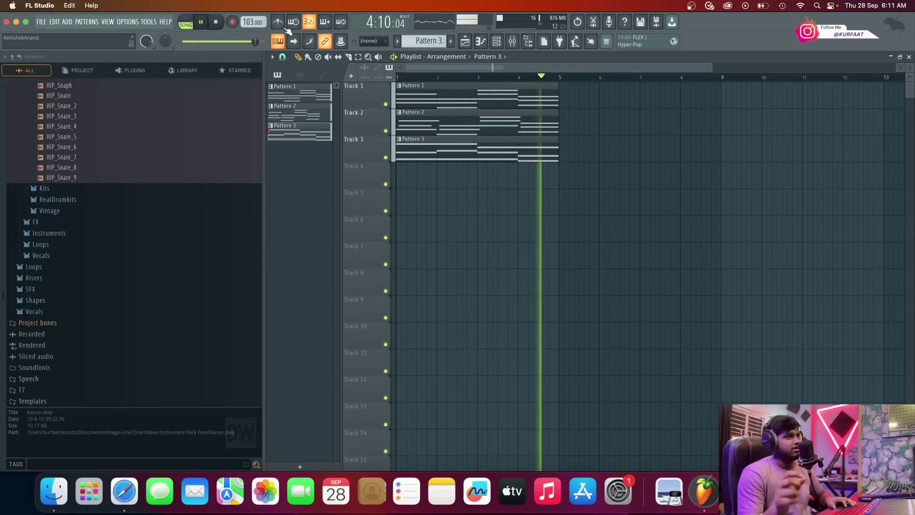
pyautogui.press('space')
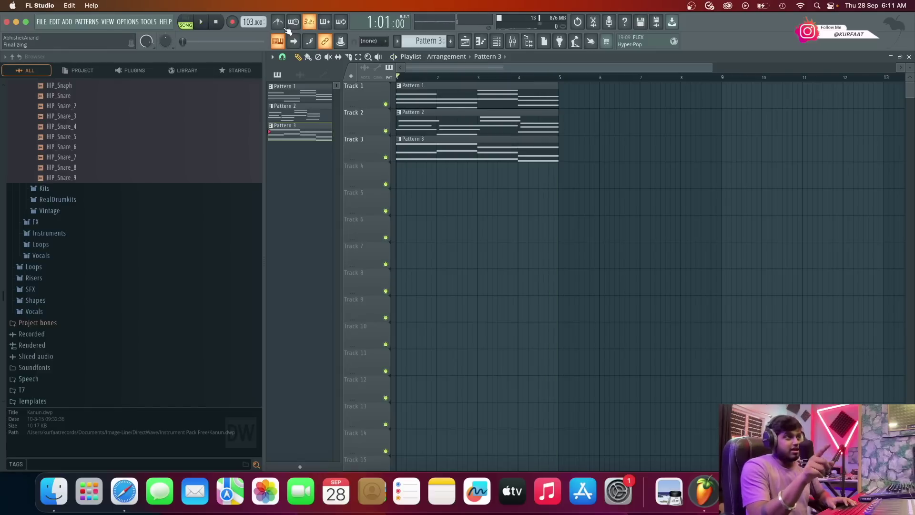
pyautogui.click(124, 503)
pyautogui.press('space')
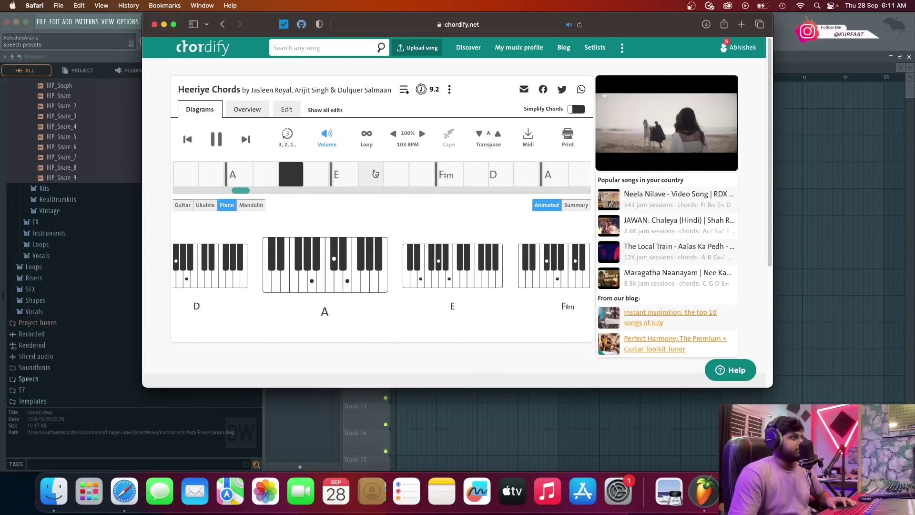
# Listen to Heeriye in Chordify around the change from E to F♯m, replay that passage, and return to FL Studio.
pyautogui.press('space')
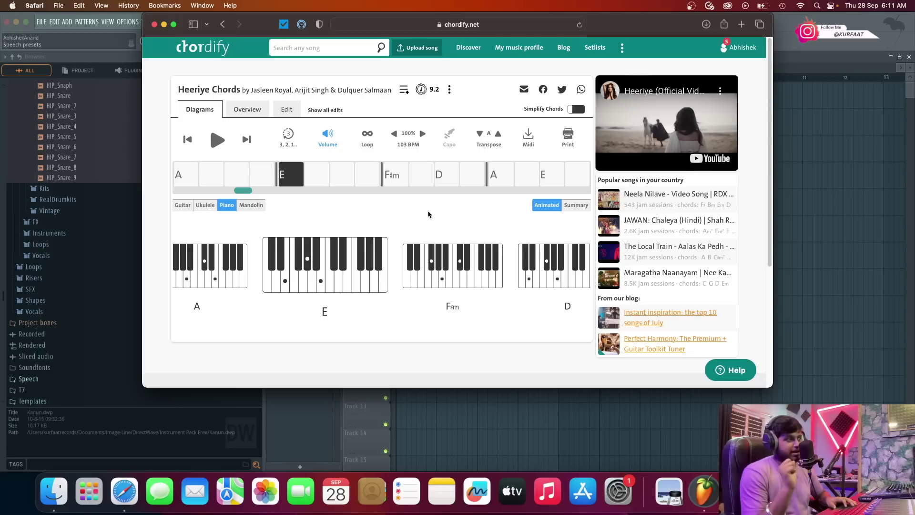
pyautogui.press('space')
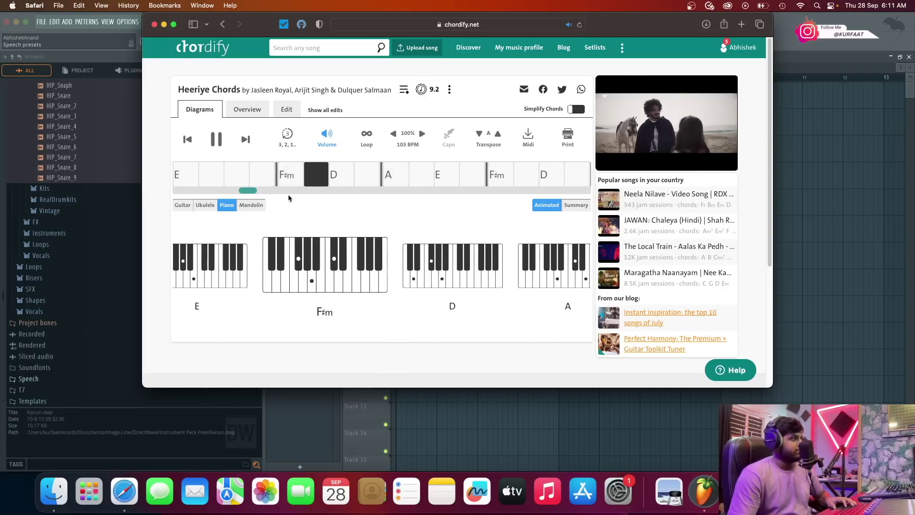
pyautogui.press('space')
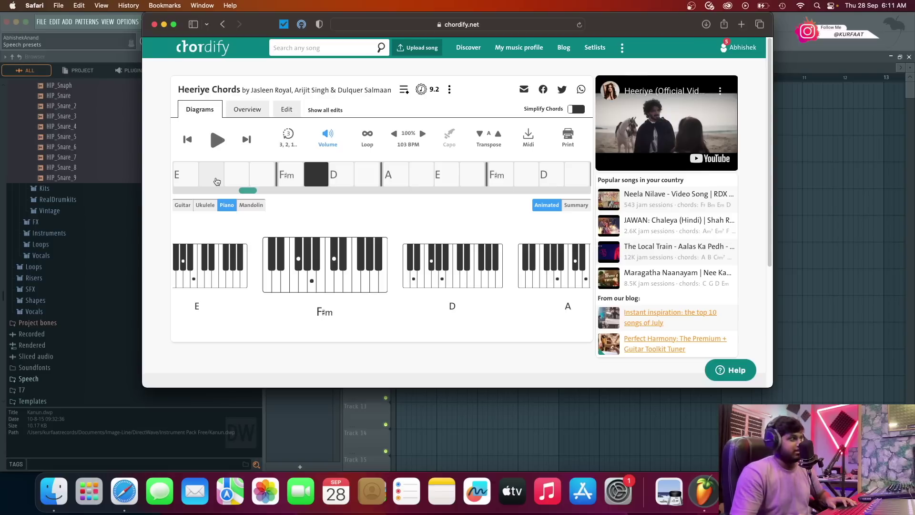
pyautogui.click(217, 181)
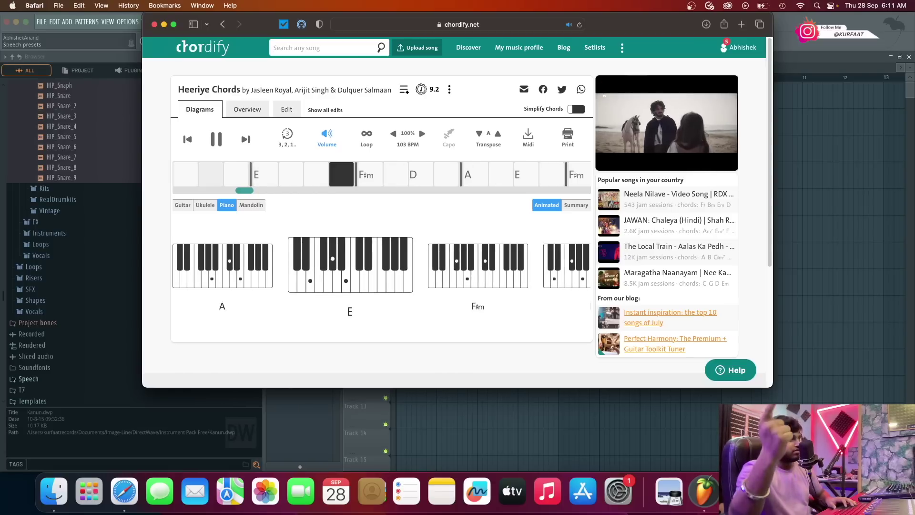
pyautogui.press('space')
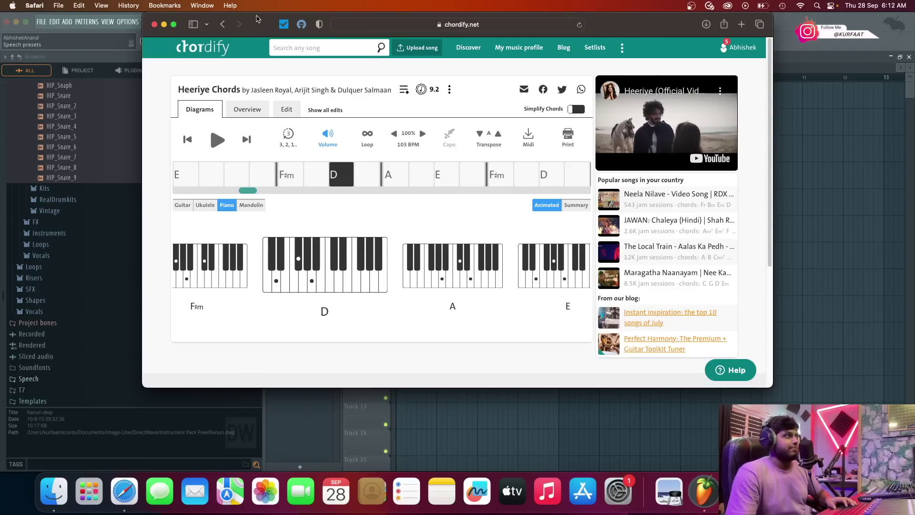
pyautogui.click(164, 24)
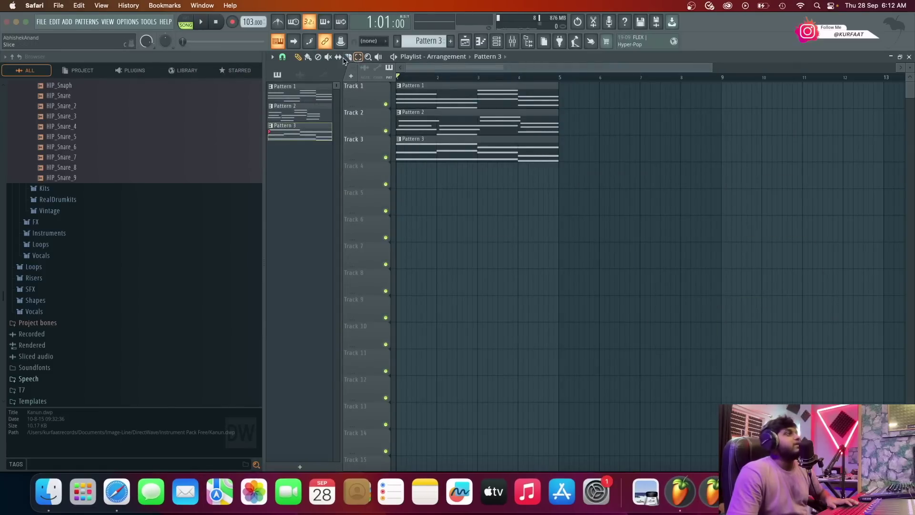
# Collapse the HipHop drum folder and browse the KSHMR Vol. 3 drum samples down to the KSHMR_Snaps folder.
pyautogui.scroll(-2, 35, 199)
pyautogui.scroll(12, 48, 184)
pyautogui.scroll(-10, 50, 190)
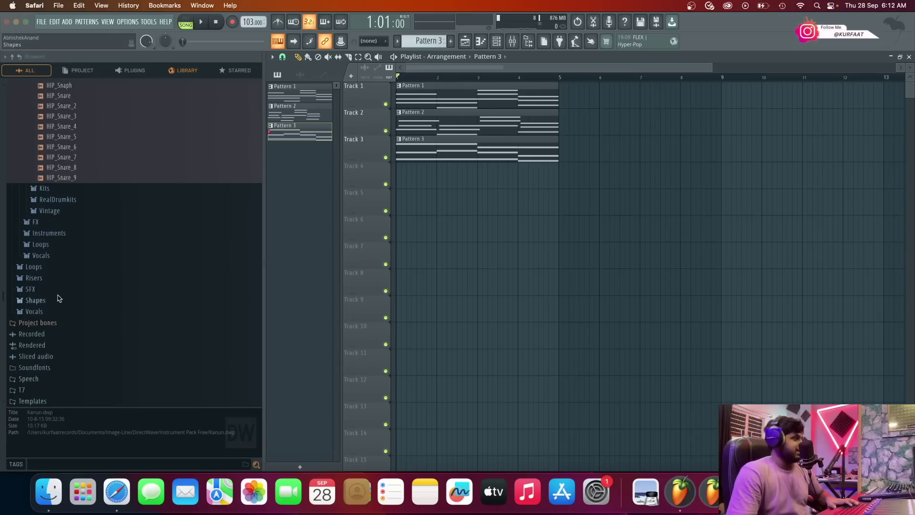
pyautogui.scroll(10, 57, 295)
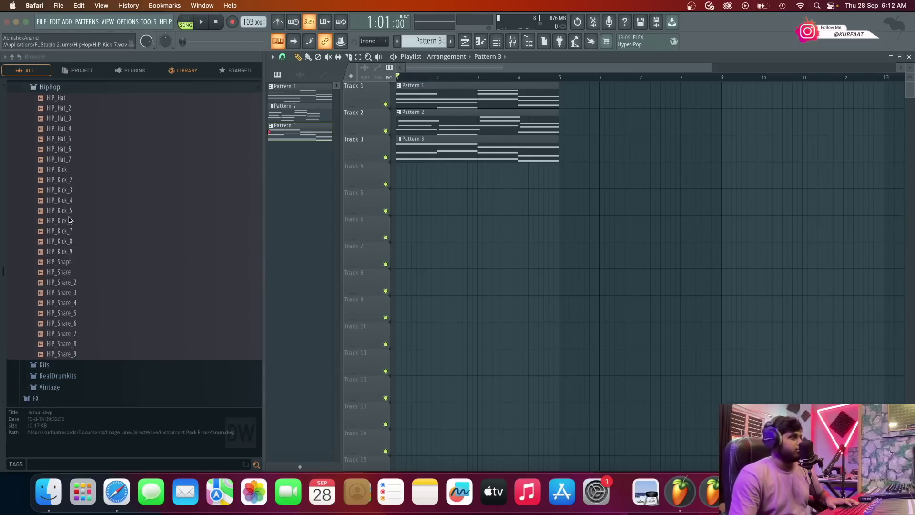
pyautogui.scroll(-4, 66, 262)
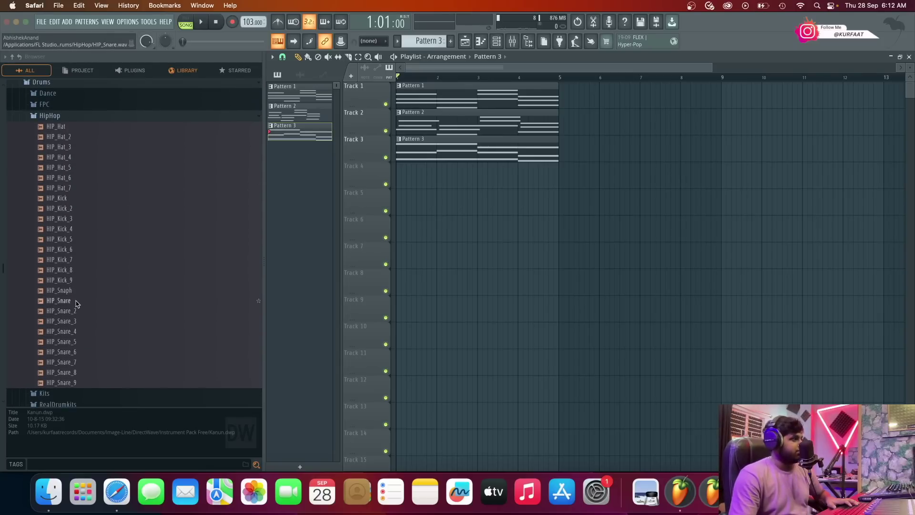
pyautogui.click(76, 291)
pyautogui.click(103, 119)
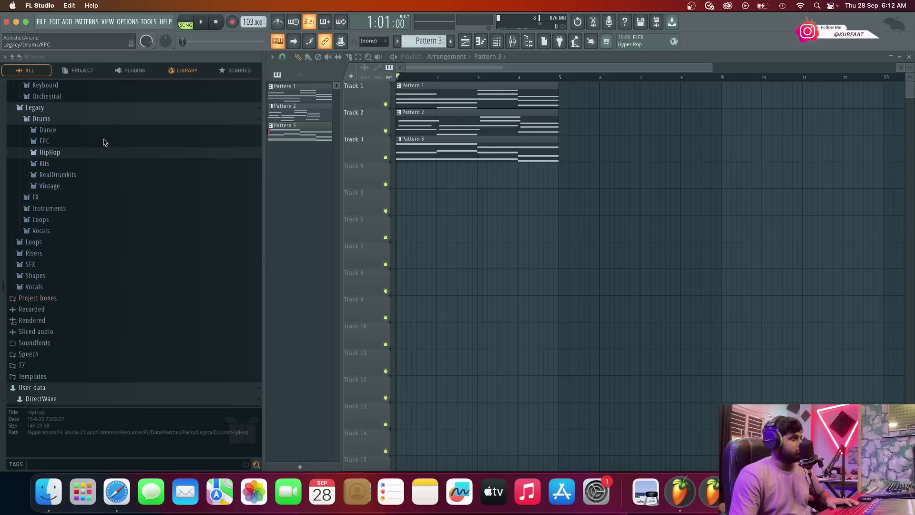
pyautogui.scroll(-12, 81, 252)
pyautogui.scroll(-10, 75, 282)
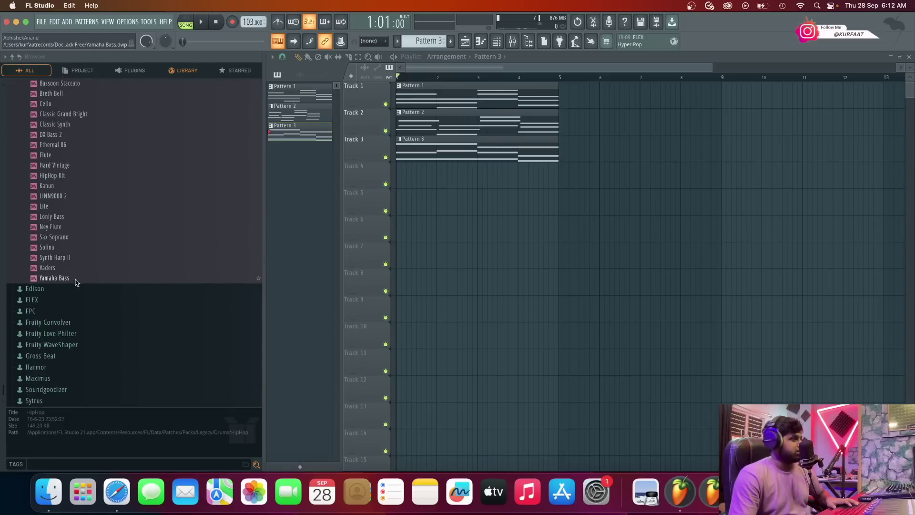
pyautogui.scroll(20, 57, 281)
pyautogui.scroll(-12, 56, 281)
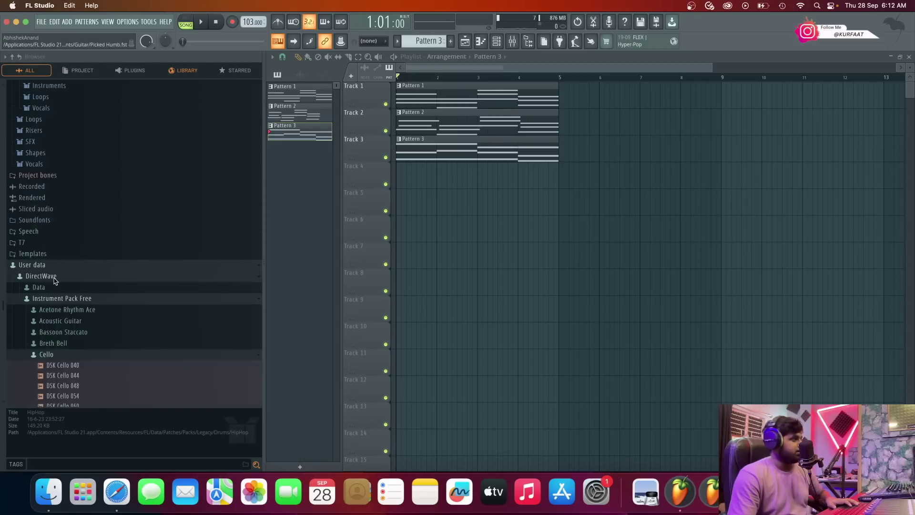
pyautogui.scroll(-20, 55, 277)
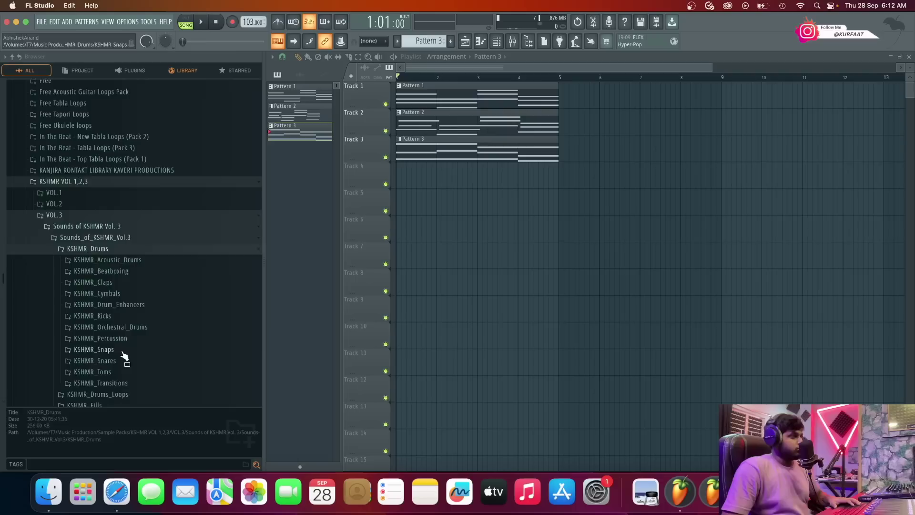
pyautogui.scroll(-4, 107, 312)
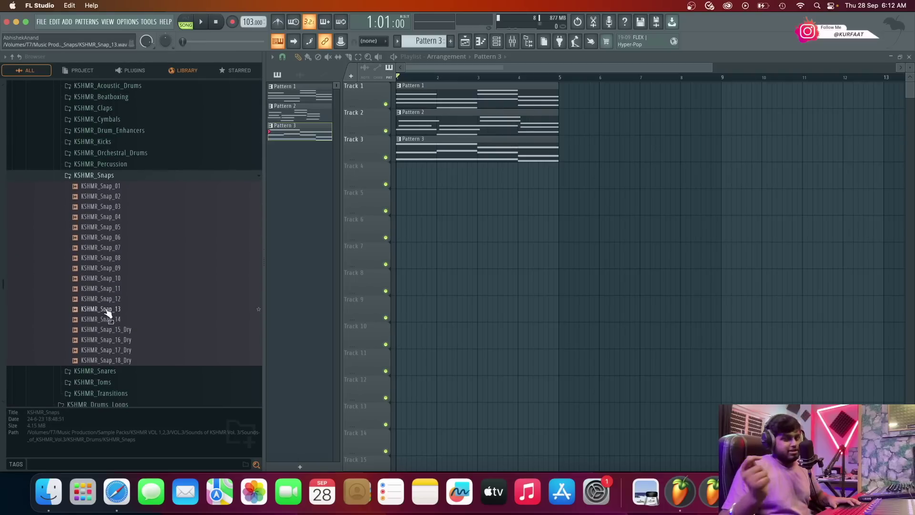
# Audition several snaps from the KSHMR_Snaps folder and place KSHMR_Snap_08 on Track 5 of the Playlist at 4:13.
pyautogui.click(120, 228)
pyautogui.click(133, 195)
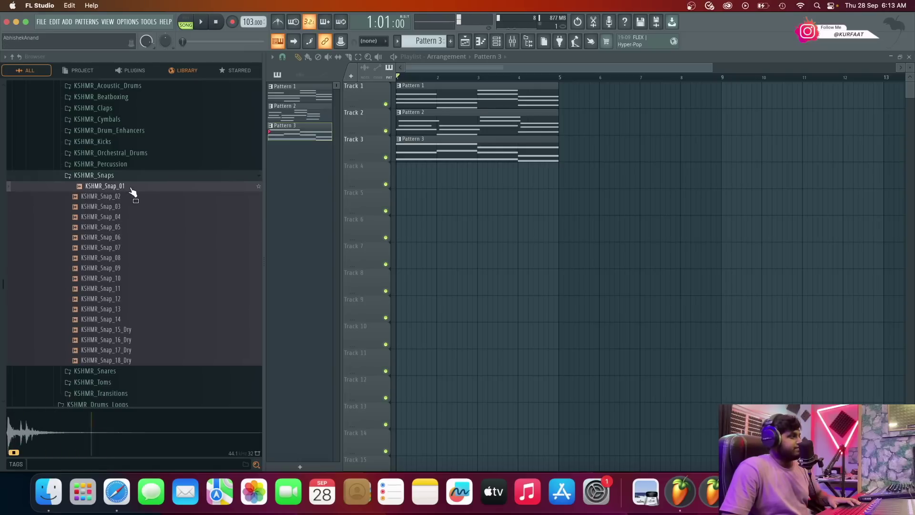
pyautogui.click(130, 207)
pyautogui.click(130, 217)
pyautogui.click(130, 237)
pyautogui.click(128, 258)
pyautogui.click(127, 277)
pyautogui.click(132, 259)
pyautogui.click(133, 249)
pyautogui.click(134, 258)
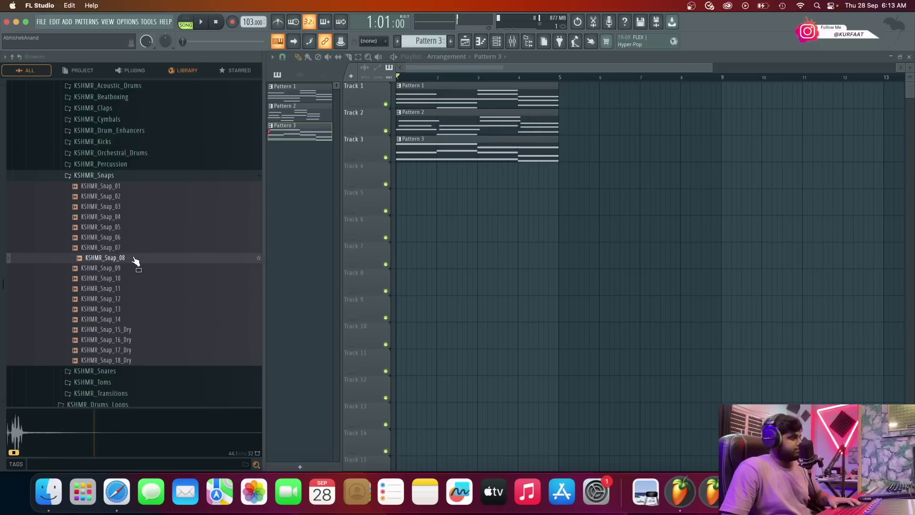
pyautogui.moveTo(134, 258); pyautogui.dragTo(550, 205)
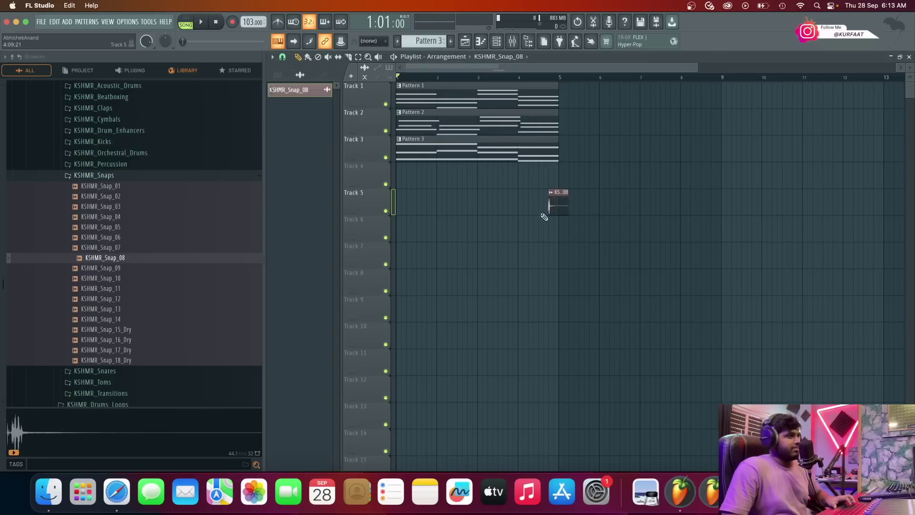
# Replay the E to F♯m passage of Heeriye in Chordify to check the snap's timing, and return to FL Studio.
pyautogui.click(117, 491)
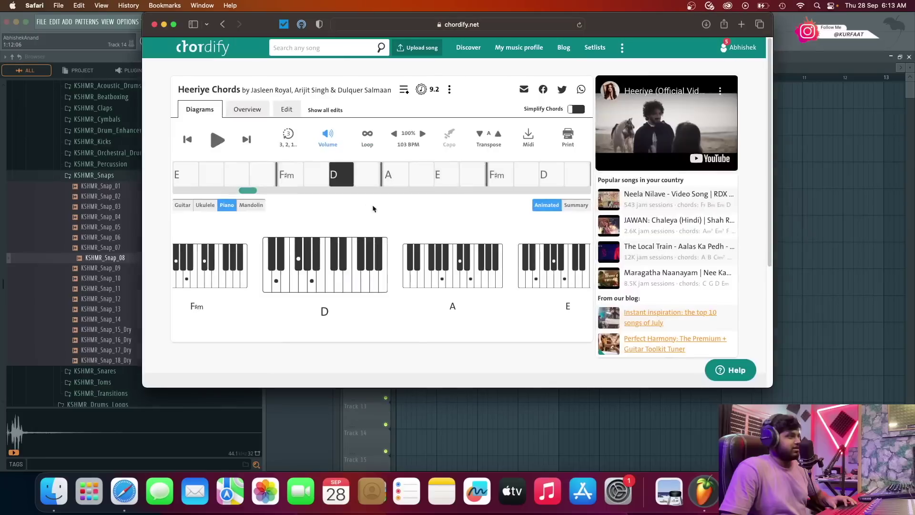
pyautogui.click(212, 177)
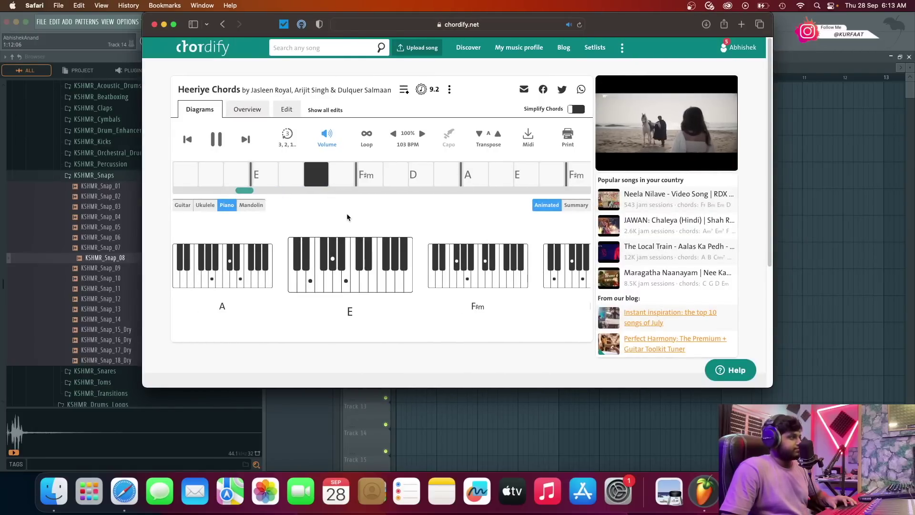
pyautogui.press('space')
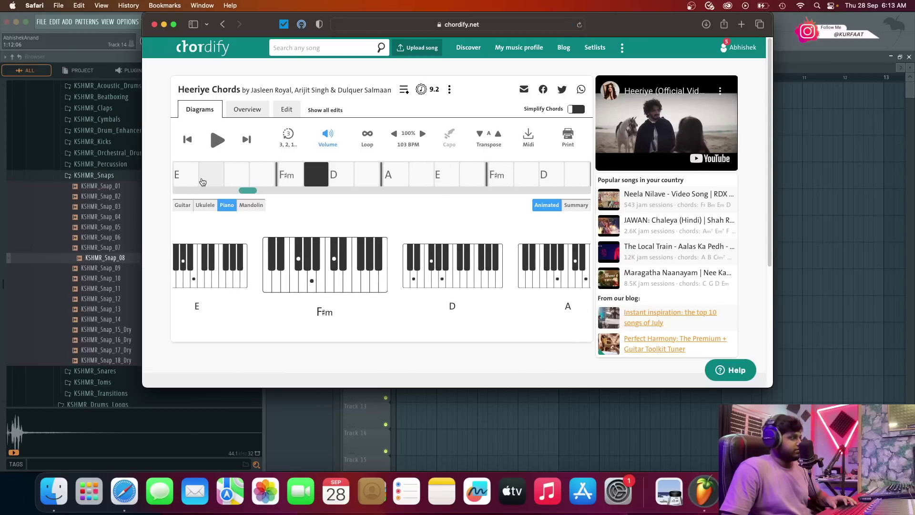
pyautogui.click(201, 180)
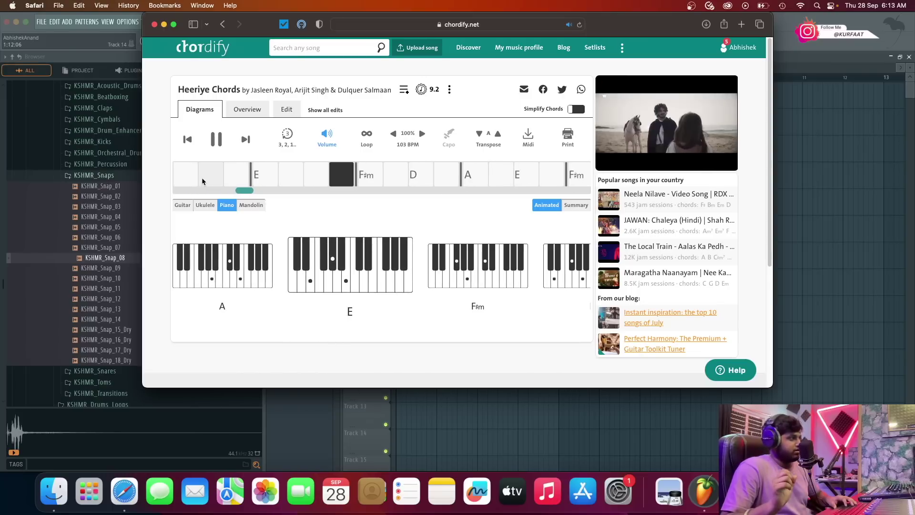
pyautogui.press('space')
pyautogui.click(816, 60)
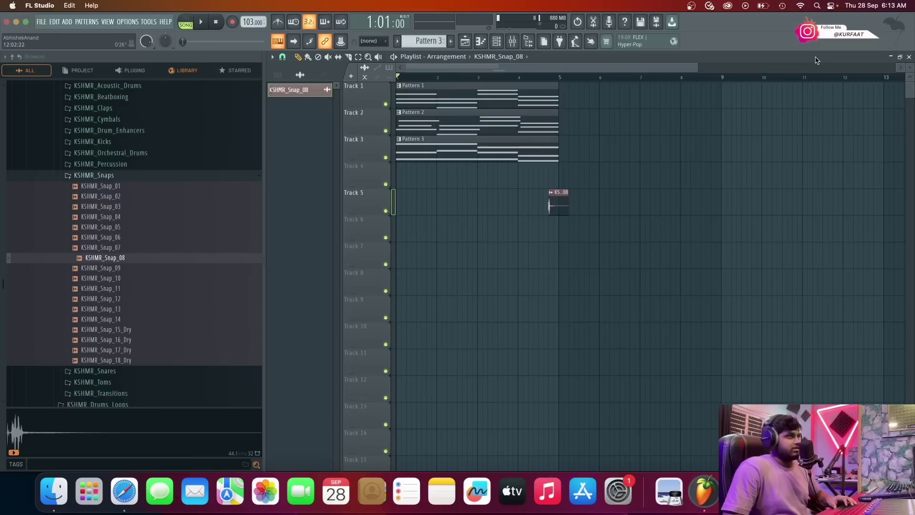
# Play the arrangement from 3:06 to check the snap before bar 5, and set the play position to the start of bar 5.
pyautogui.click(490, 78)
pyautogui.press('space')
pyautogui.scroll(3, 545, 213)
pyautogui.scroll(1, 545, 213)
pyautogui.moveTo(593, 212)
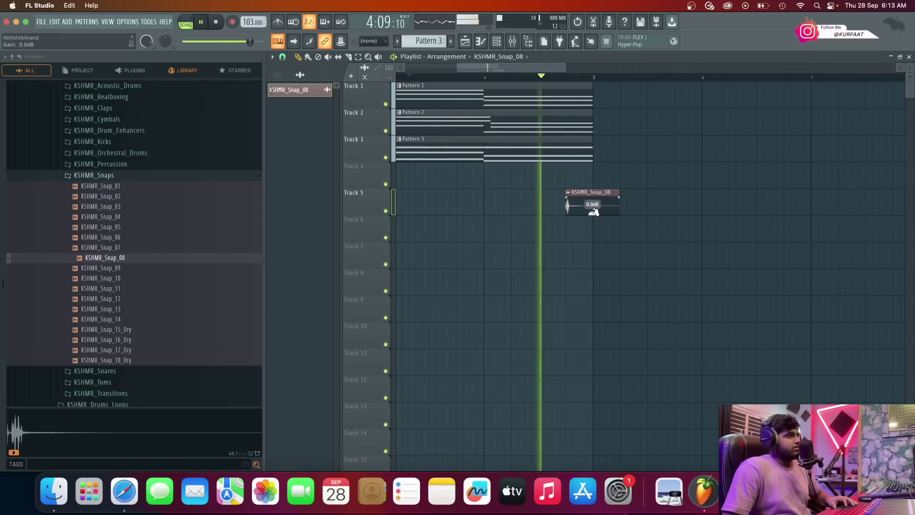
pyautogui.press('space')
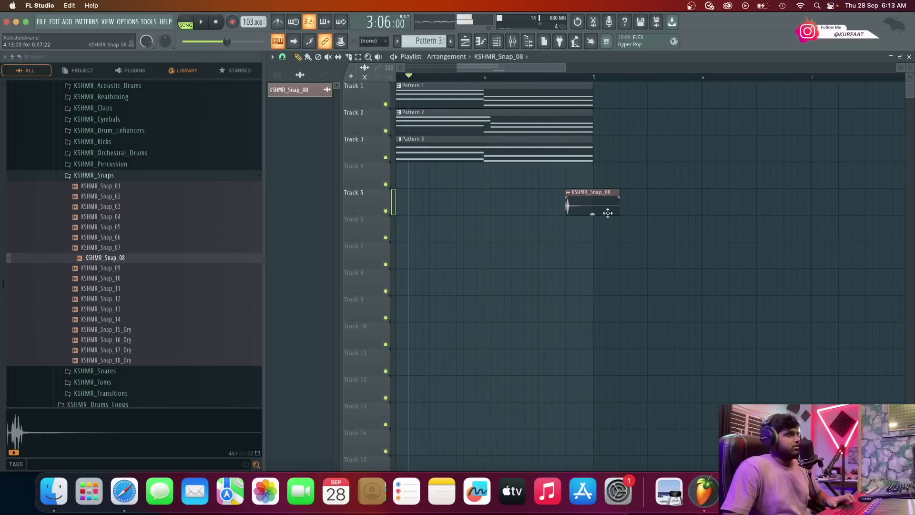
pyautogui.scroll(-4, 609, 219)
pyautogui.click(577, 78)
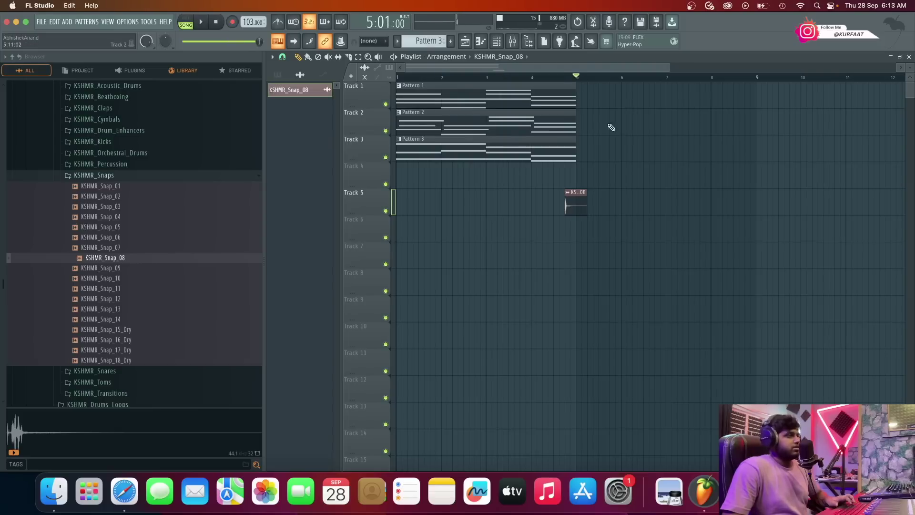
pyautogui.scroll(-1, 641, 152)
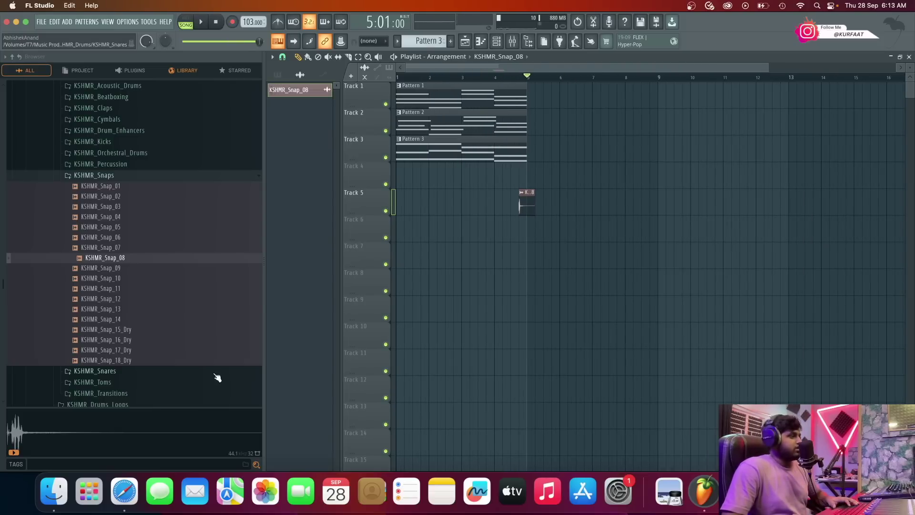
# Scrub through the Heeriye chord timeline in Chordify, return to the F♯m chord, and switch back to FL Studio.
pyautogui.click(124, 491)
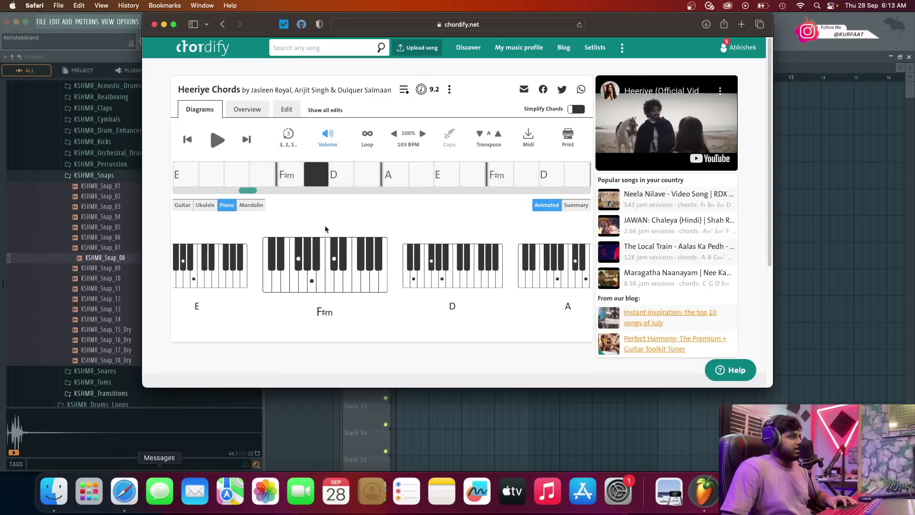
pyautogui.moveTo(247, 190); pyautogui.dragTo(236, 192)
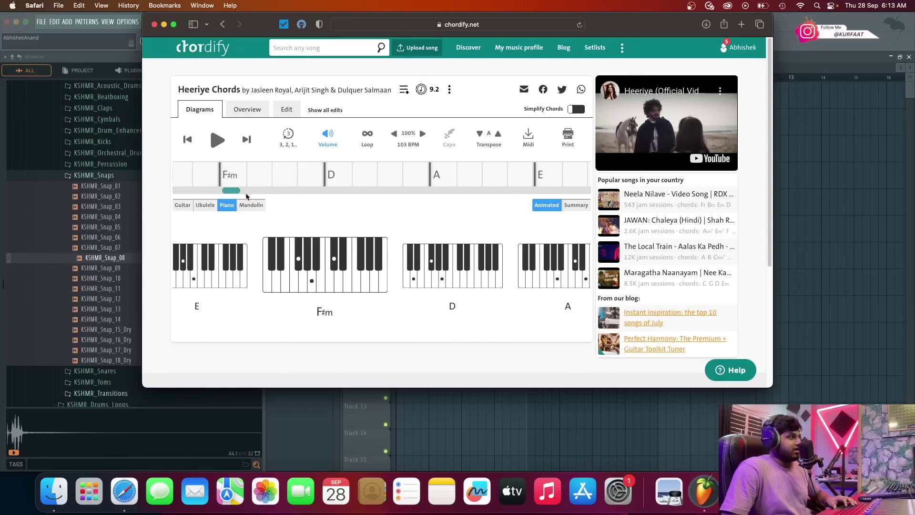
pyautogui.moveTo(236, 191); pyautogui.dragTo(253, 192)
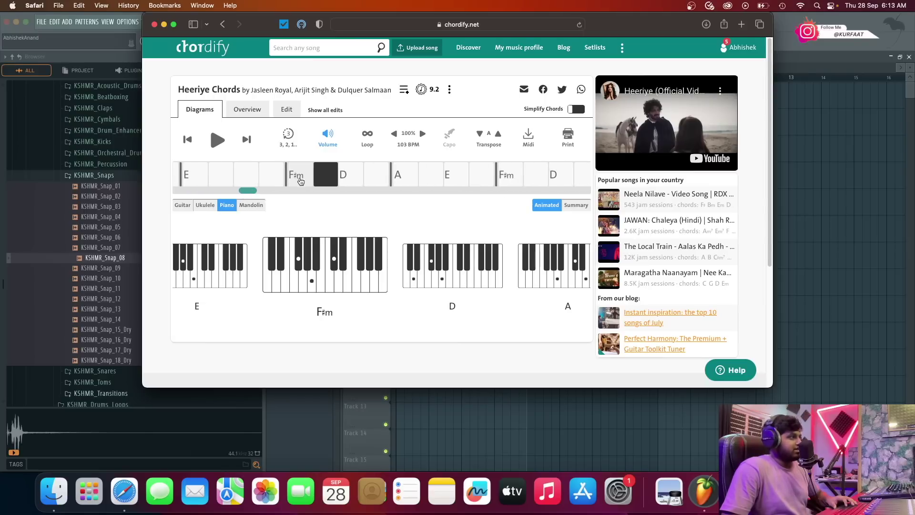
pyautogui.click(296, 179)
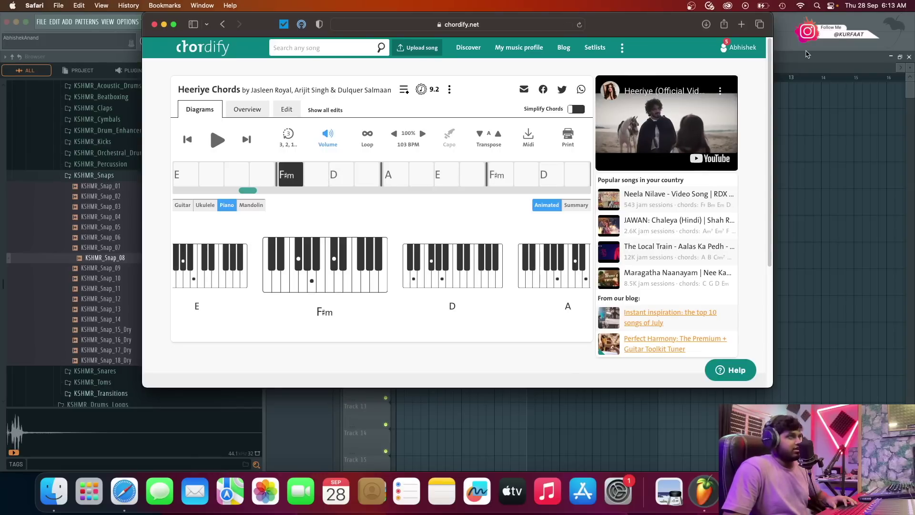
pyautogui.press('super+Tab')
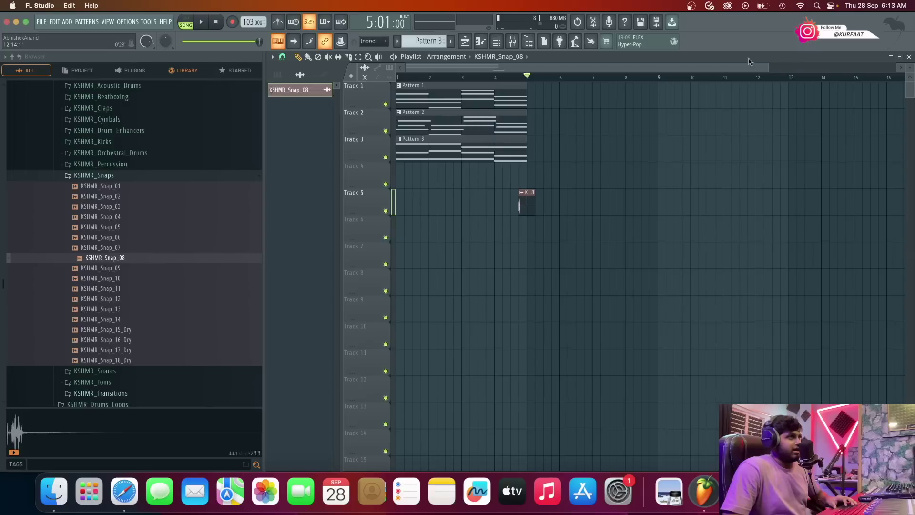
# Copy the Dark Piano channel's notes from Pattern 1 and switch to the empty Pattern 4.
pyautogui.click(477, 63)
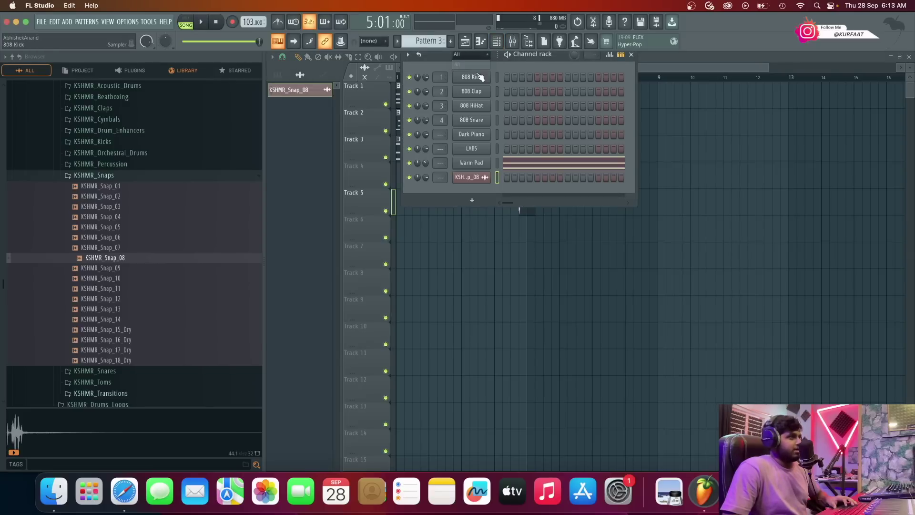
pyautogui.rightClick(477, 164)
pyautogui.click(584, 172)
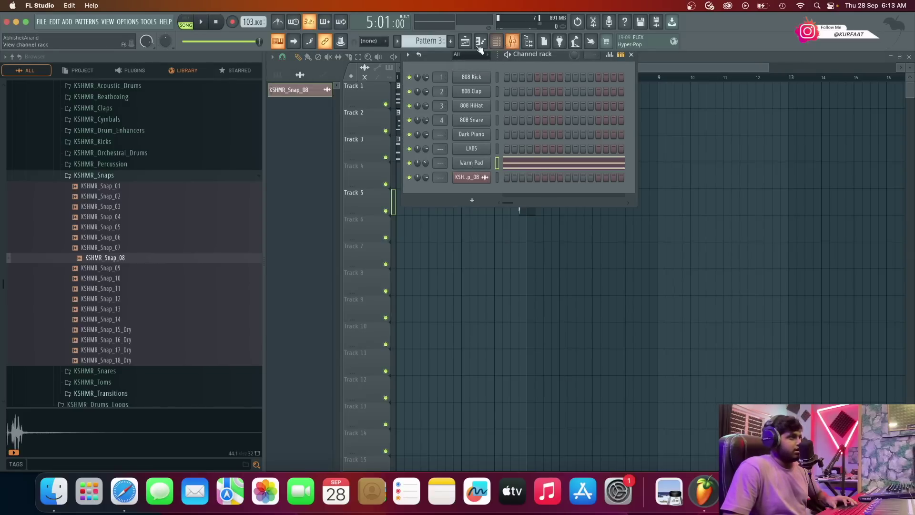
pyautogui.scroll(2, 434, 41)
pyautogui.rightClick(489, 130)
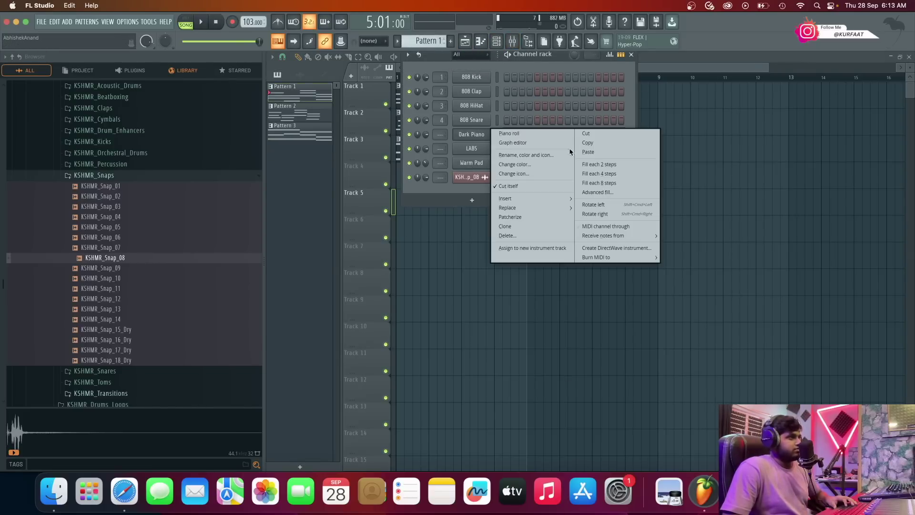
pyautogui.click(592, 145)
pyautogui.scroll(-3, 428, 42)
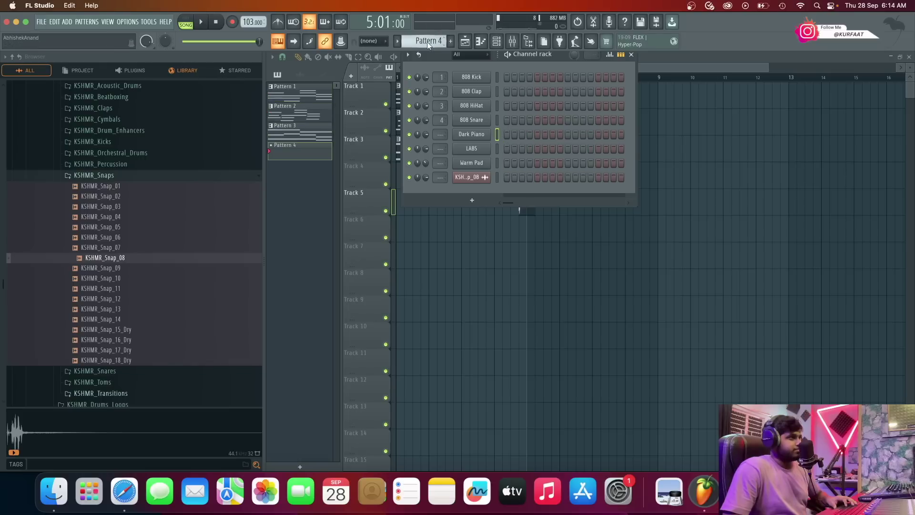
# Paste the notes into Dark Piano in Pattern 4 and shorten every chord to half a bar.
pyautogui.rightClick(488, 131)
pyautogui.click(586, 151)
pyautogui.click(546, 137)
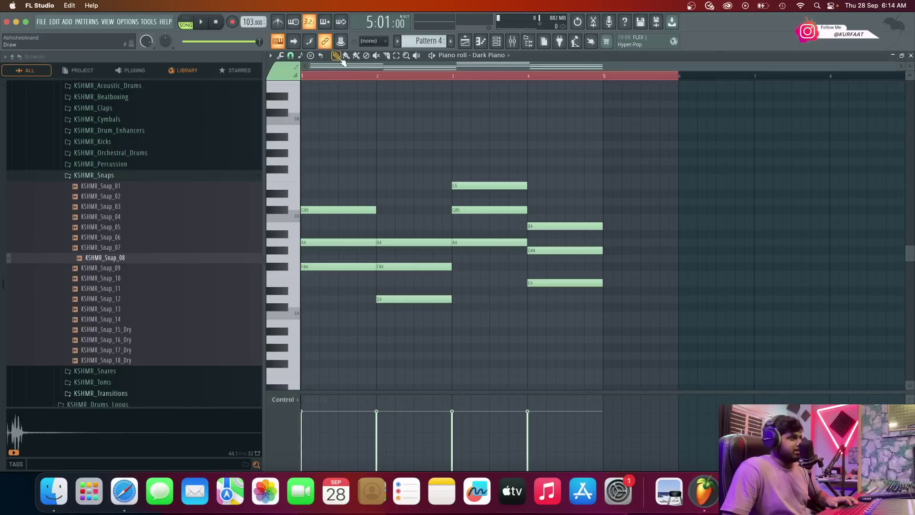
pyautogui.hotkey('ctrl', 'a')
pyautogui.moveTo(602, 226); pyautogui.dragTo(565, 229)
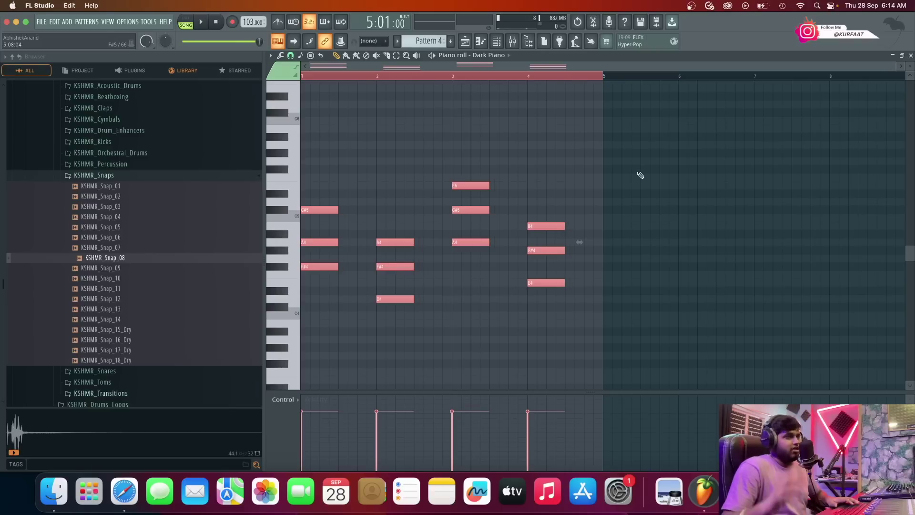
# Check the F♯m, D, A and E chord spacing on Chordify's Heeriye timeline, and return to FL Studio.
pyautogui.click(124, 490)
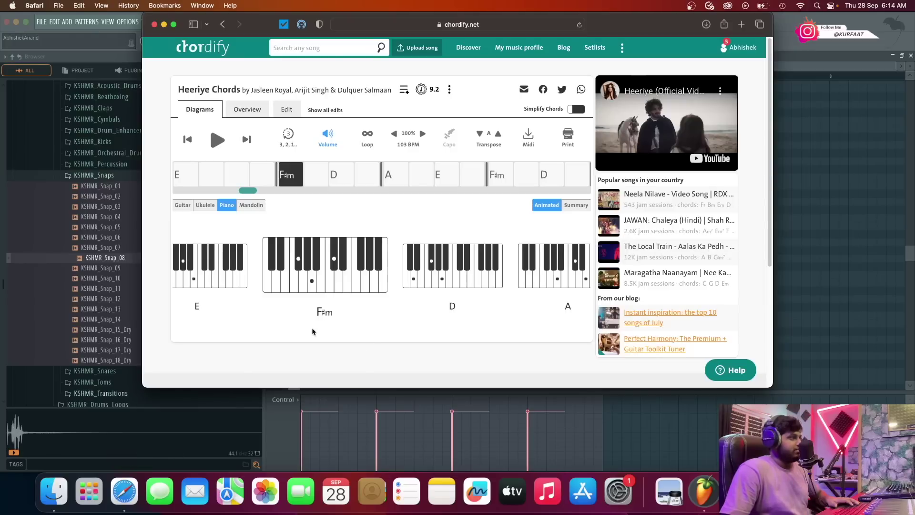
pyautogui.moveTo(246, 193); pyautogui.dragTo(243, 192)
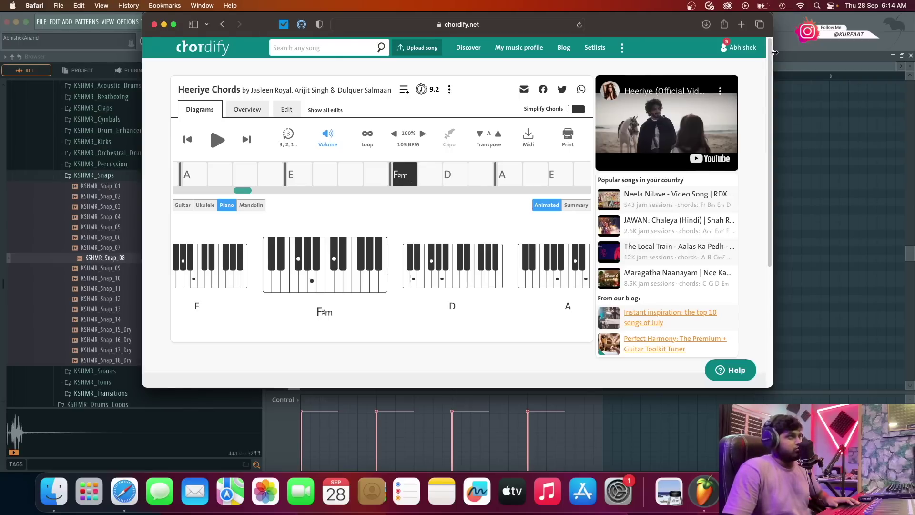
pyautogui.click(785, 65)
# Move the second, third and fourth chords of Pattern 4 earlier so all four follow each other at half-bar intervals.
pyautogui.moveTo(485, 186)
pyautogui.mouseDown()
pyautogui.moveTo(524, 186)
pyautogui.moveTo(490, 187)
pyautogui.mouseUp()
pyautogui.click(396, 56)
pyautogui.moveTo(388, 133); pyautogui.dragTo(392, 318)
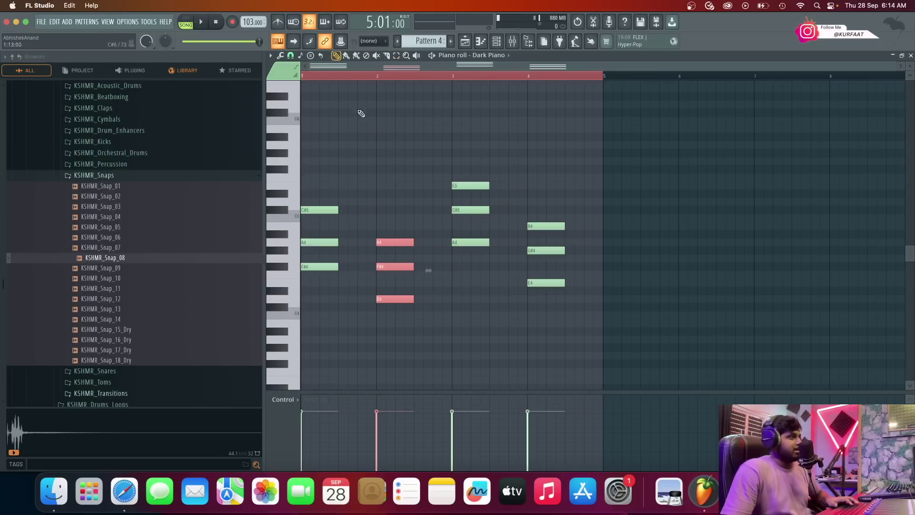
pyautogui.moveTo(394, 244); pyautogui.dragTo(356, 245)
pyautogui.click(398, 56)
pyautogui.moveTo(456, 155); pyautogui.dragTo(482, 255)
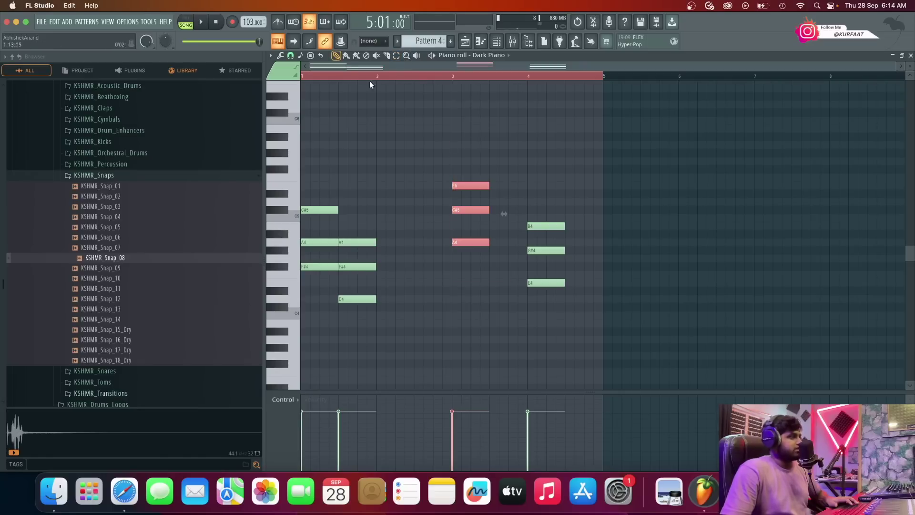
pyautogui.moveTo(473, 184); pyautogui.dragTo(398, 185)
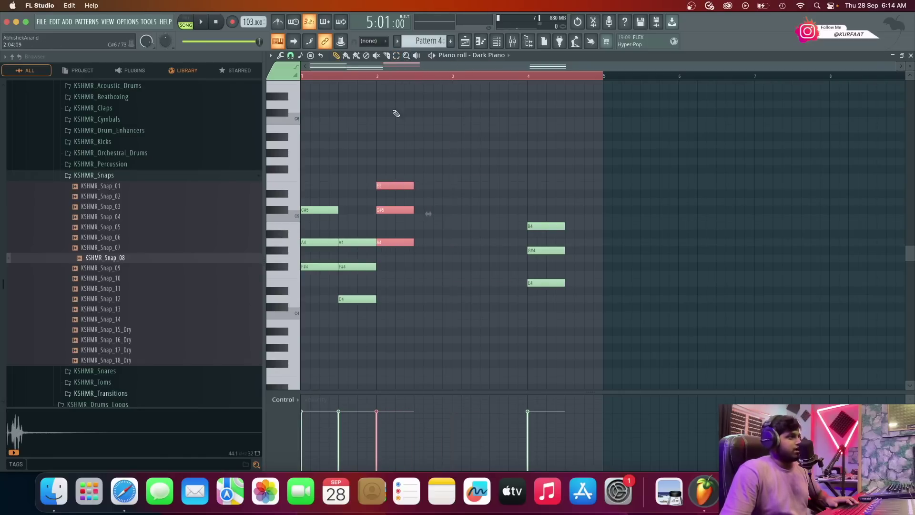
pyautogui.click(397, 56)
pyautogui.moveTo(534, 165); pyautogui.dragTo(555, 290)
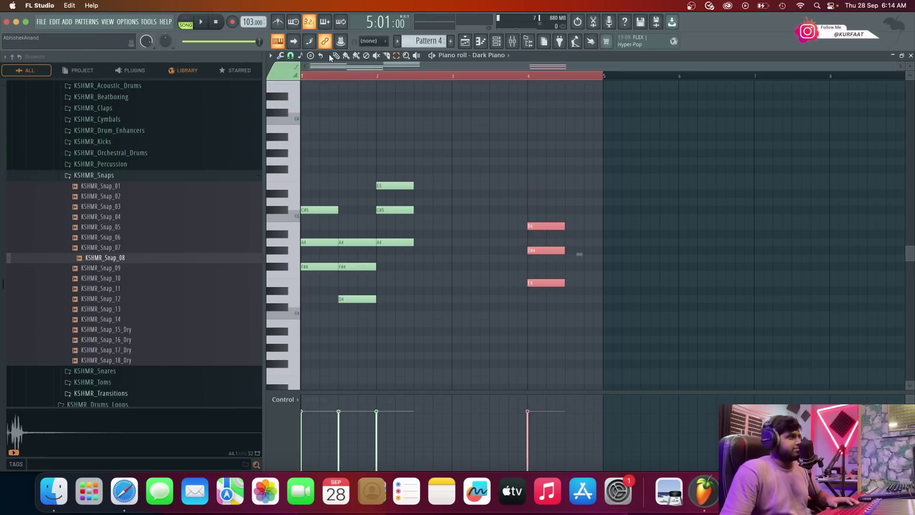
pyautogui.moveTo(535, 225); pyautogui.dragTo(430, 226)
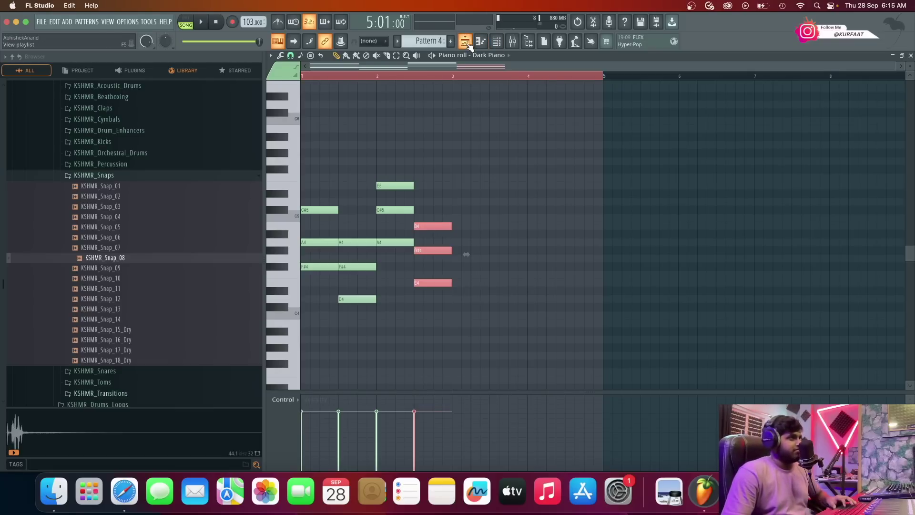
# Place Pattern 4 on Track 1 of the Playlist at bar 5, directly after Pattern 1.
pyautogui.click(498, 46)
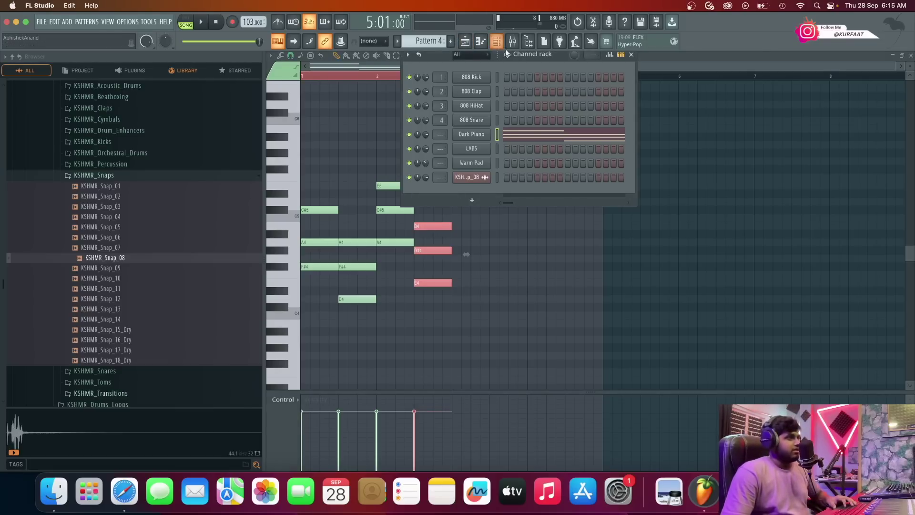
pyautogui.click(472, 44)
pyautogui.moveTo(554, 99); pyautogui.dragTo(529, 108)
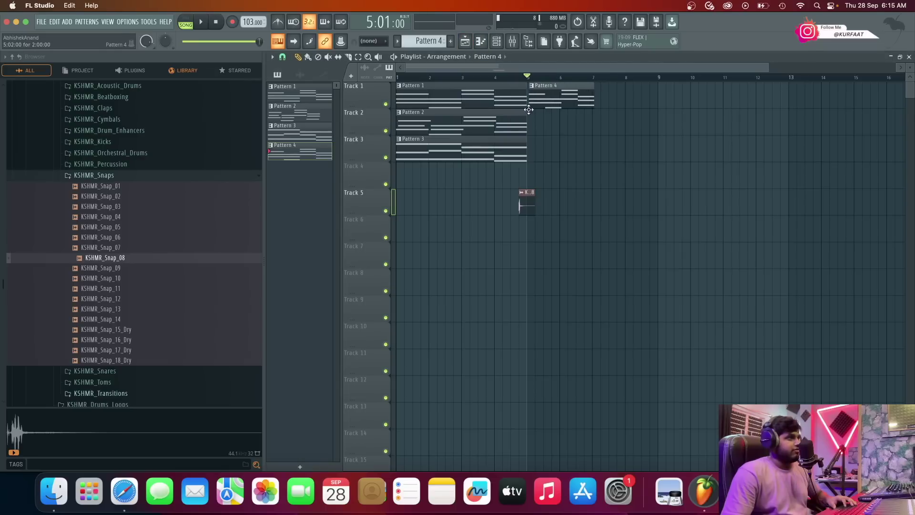
# Play the arrangement from 4:03 to check the transition into Pattern 4.
pyautogui.click(499, 76)
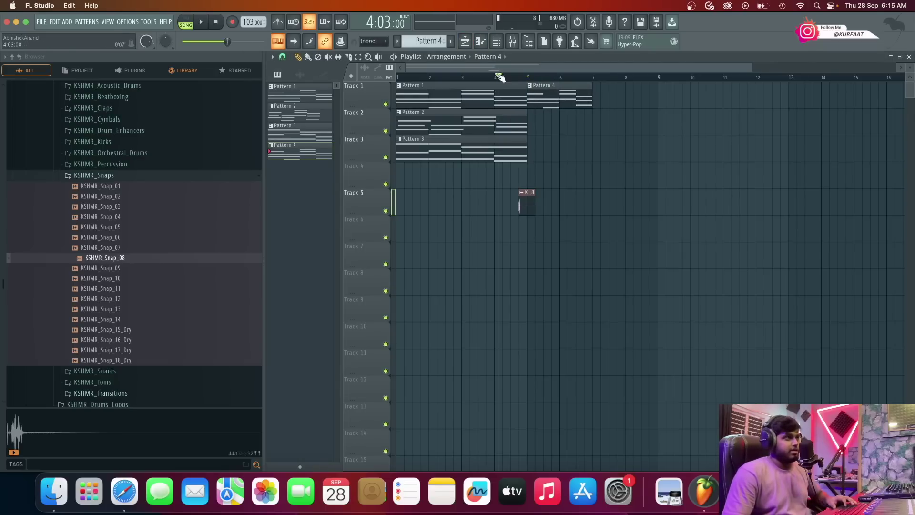
pyautogui.press('space')
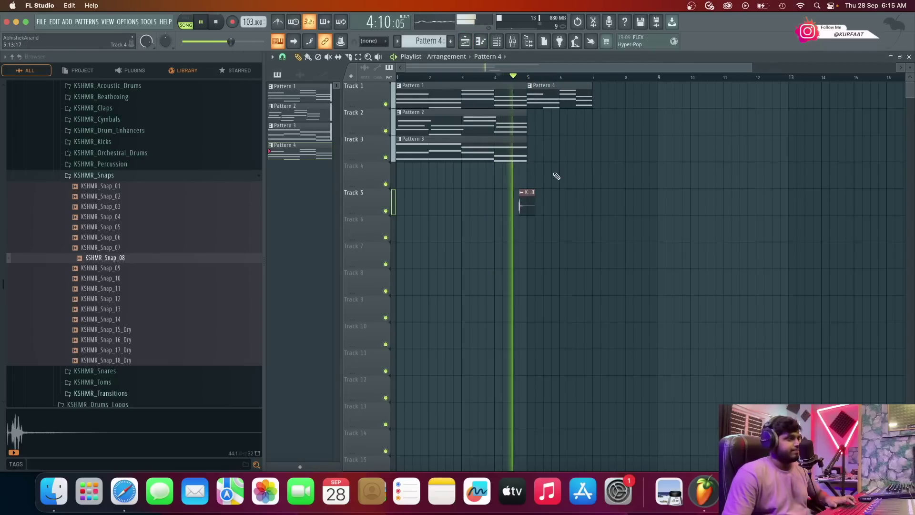
pyautogui.scroll(2, 555, 175)
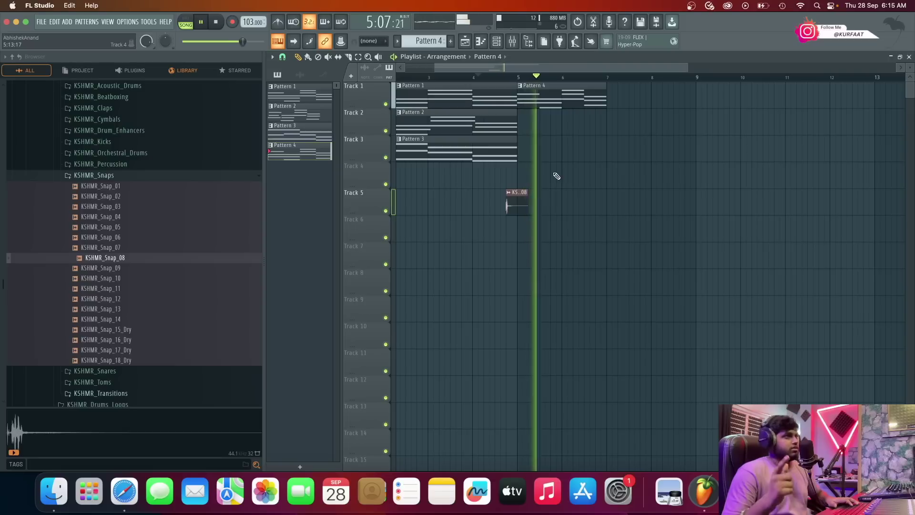
pyautogui.press('space')
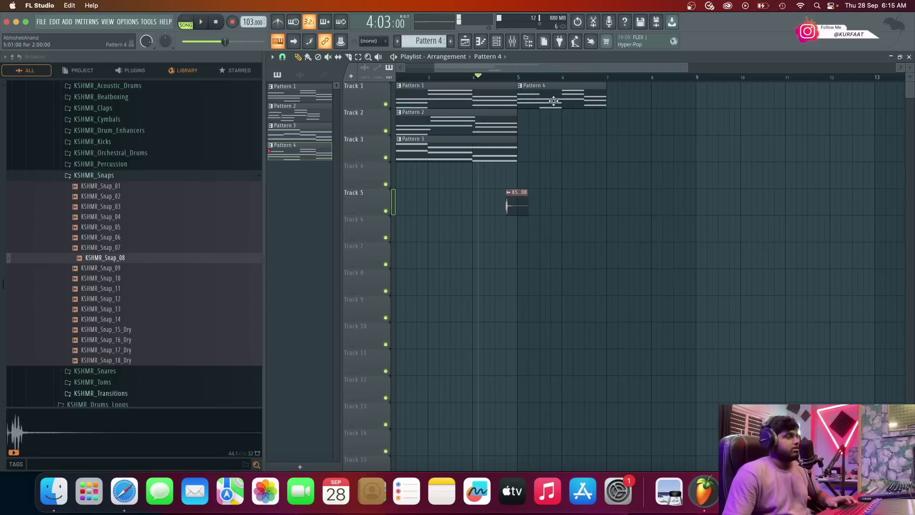
# Trim the snap clip on Track 5 to end at bar 5 and set the play position to 4:01.
pyautogui.scroll(2, 490, 188)
pyautogui.moveTo(472, 78); pyautogui.dragTo(468, 80)
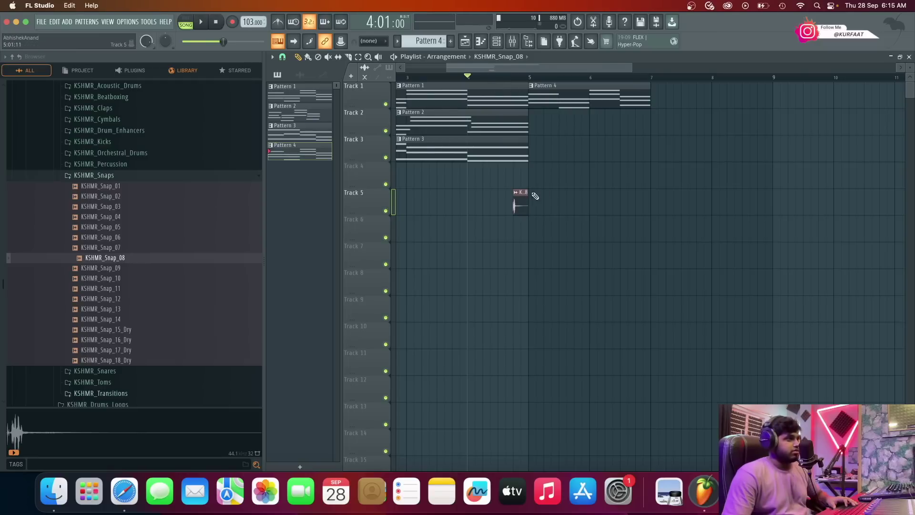
# Replay the passage from before F♯m through D in Chordify to hear the snaps, and return to FL Studio.
pyautogui.click(123, 490)
pyautogui.click(259, 176)
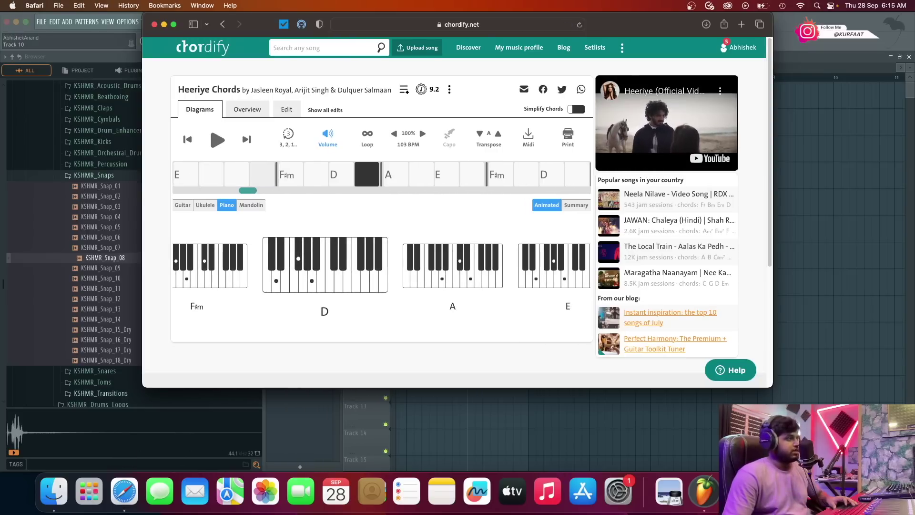
pyautogui.click(818, 57)
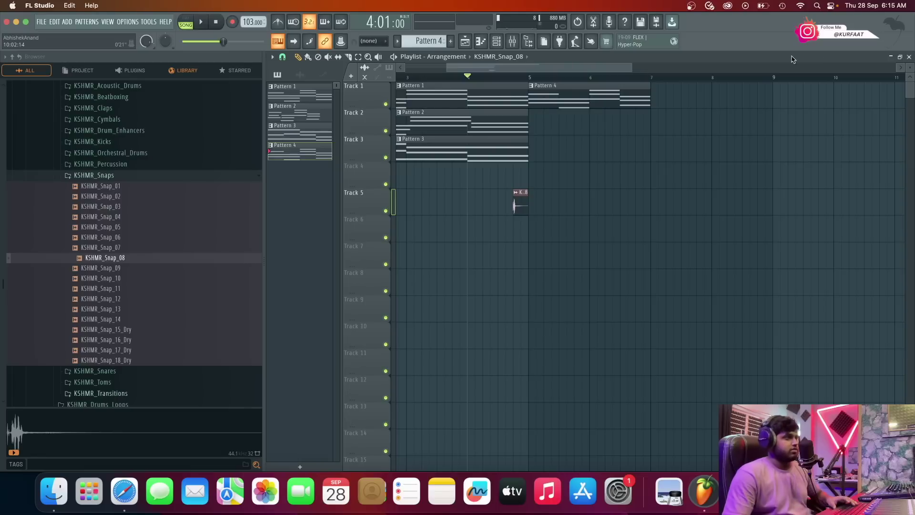
# While playing from 4:10, add KSHMR_Snap_08 clips on Track 5 at 5:05, 5:13, 6:05 and 6:13.
pyautogui.click(520, 207)
pyautogui.scroll(2, 541, 193)
pyautogui.click(495, 79)
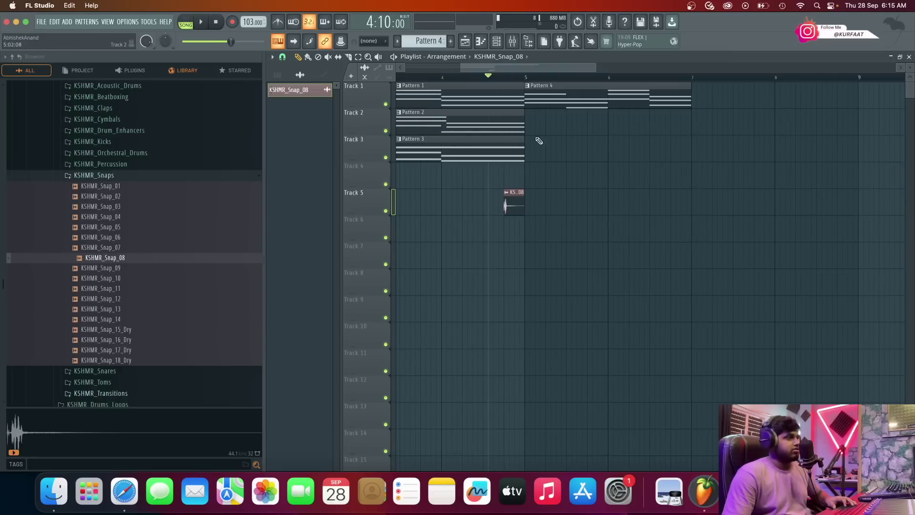
pyautogui.press('space')
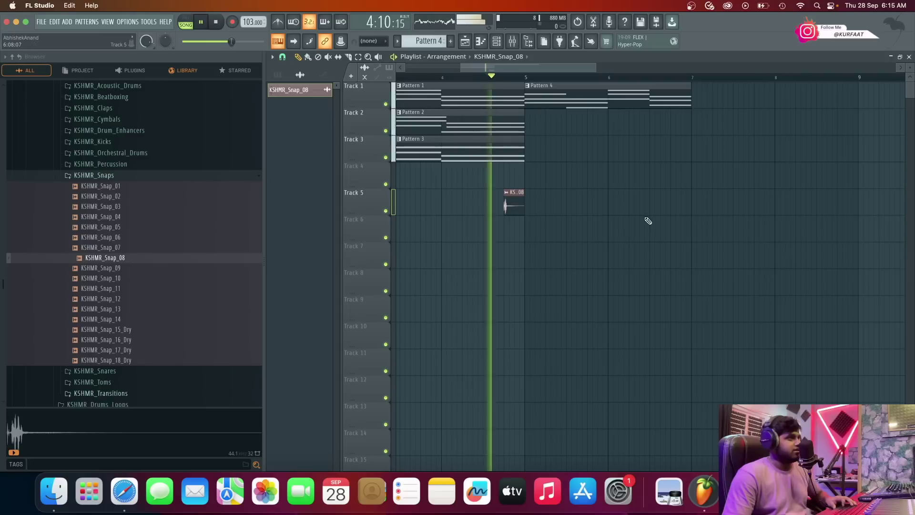
pyautogui.click(550, 210)
pyautogui.click(594, 206)
pyautogui.click(632, 206)
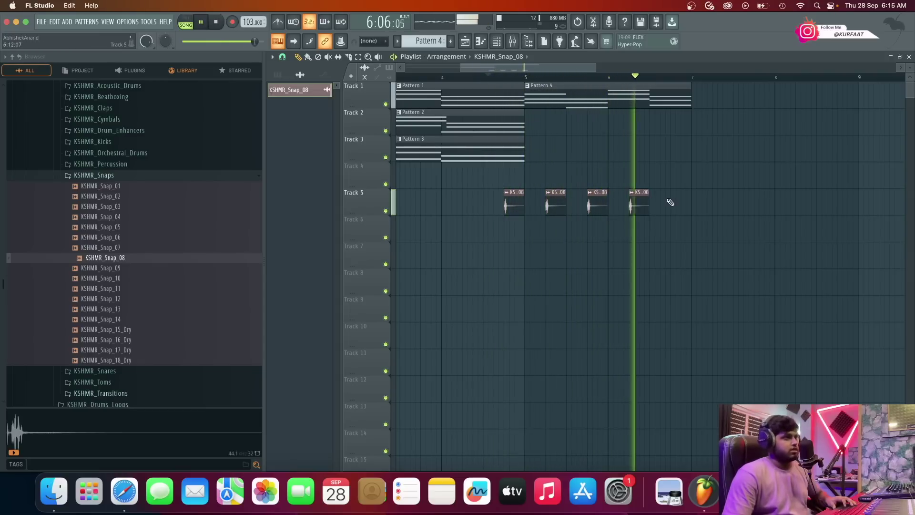
pyautogui.click(669, 201)
pyautogui.press('space')
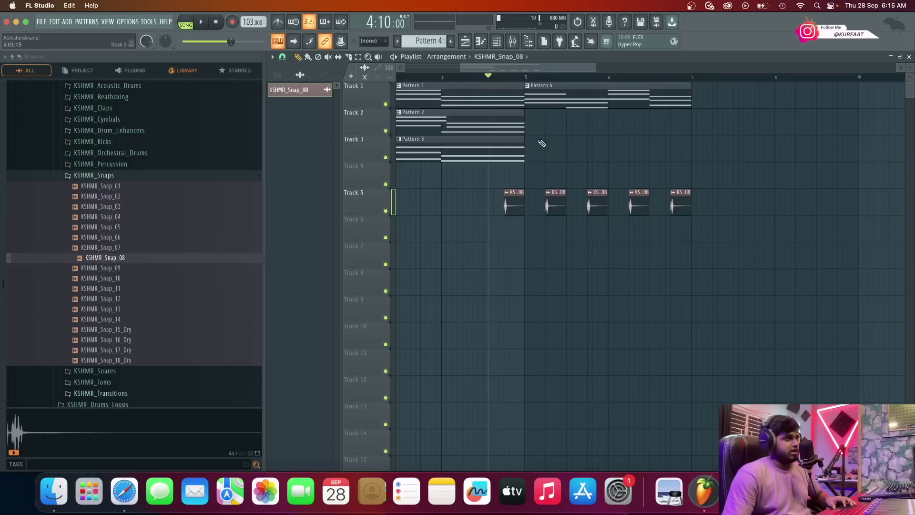
# Lower the KSHMR_Snap_08 channel's volume and play from 4:10 to check its level against the chords.
pyautogui.doubleClick(516, 204)
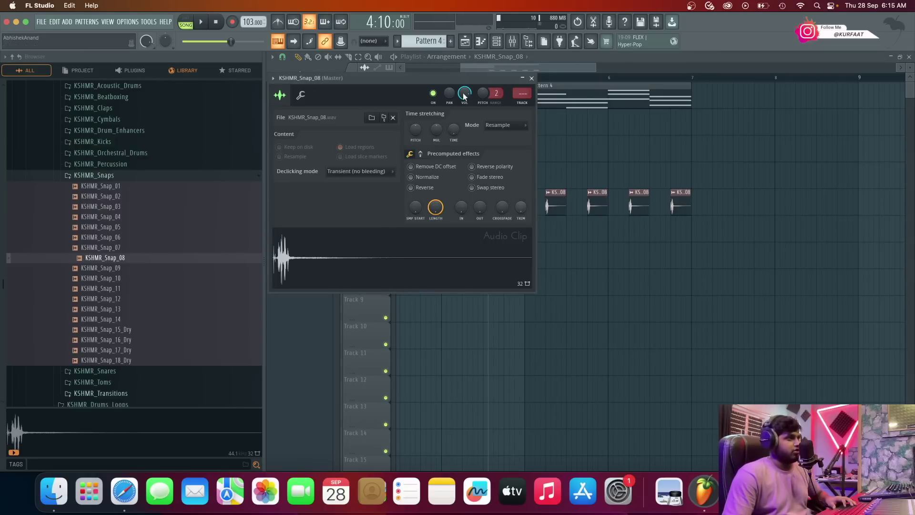
pyautogui.press('space')
pyautogui.click(532, 78)
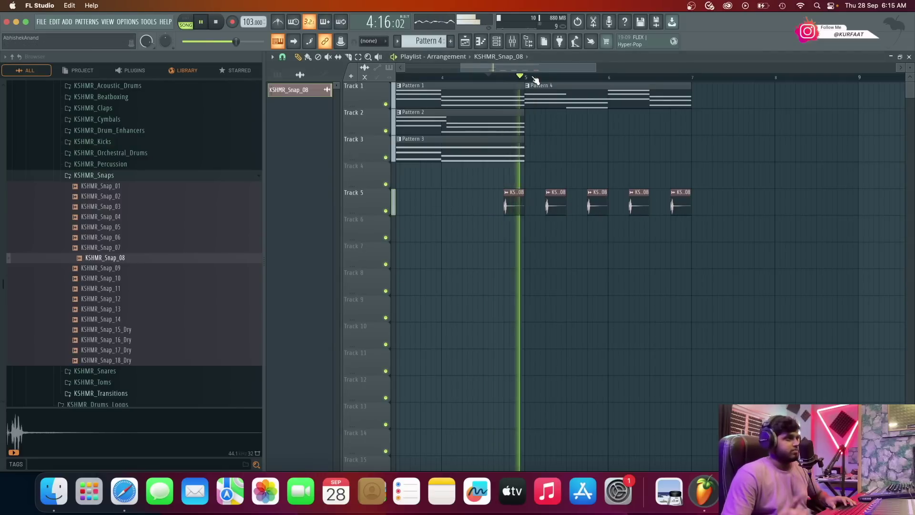
pyautogui.doubleClick(515, 204)
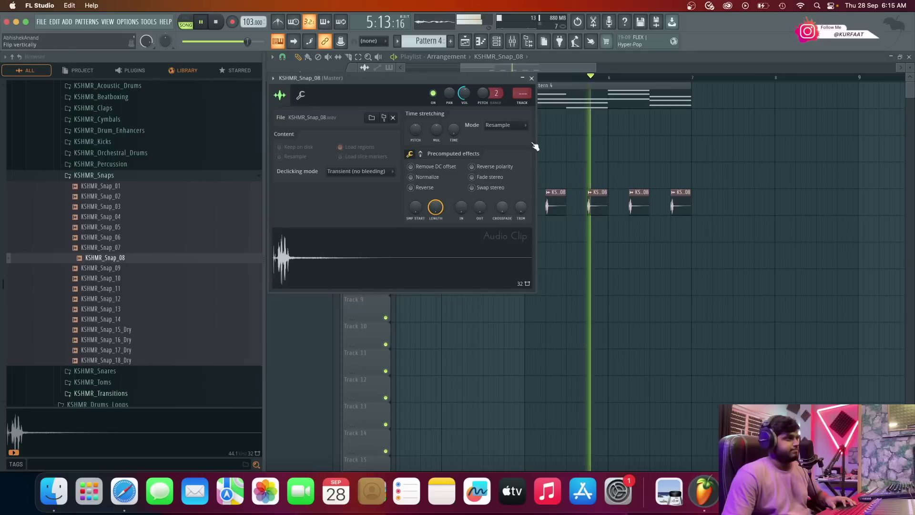
pyautogui.press('space')
pyautogui.click(532, 78)
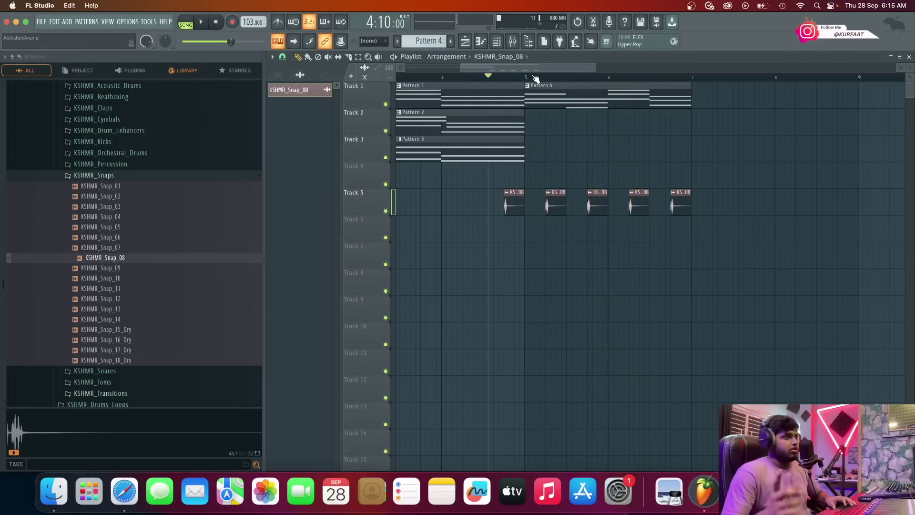
# Replay the F♯m to D passage of Heeriye in Chordify to compare the snap sound, and return to FL Studio.
pyautogui.click(124, 491)
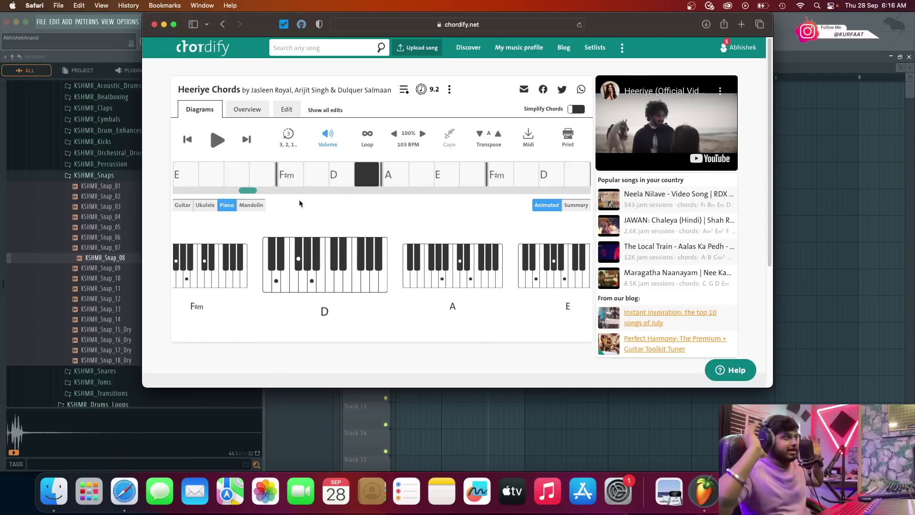
pyautogui.click(254, 179)
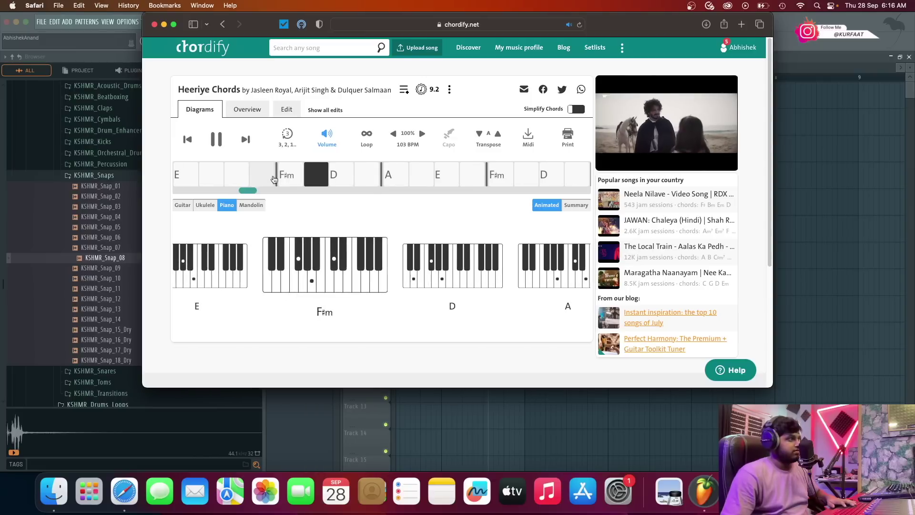
pyautogui.press('space')
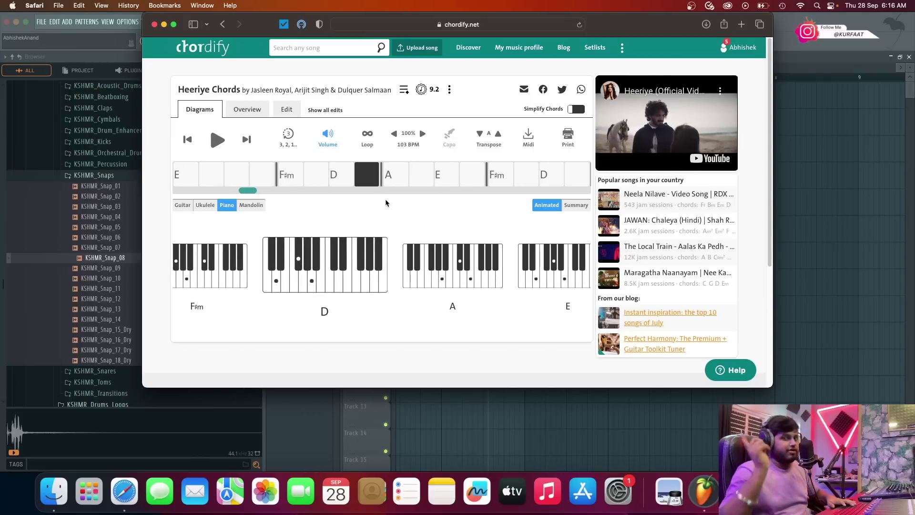
pyautogui.click(164, 25)
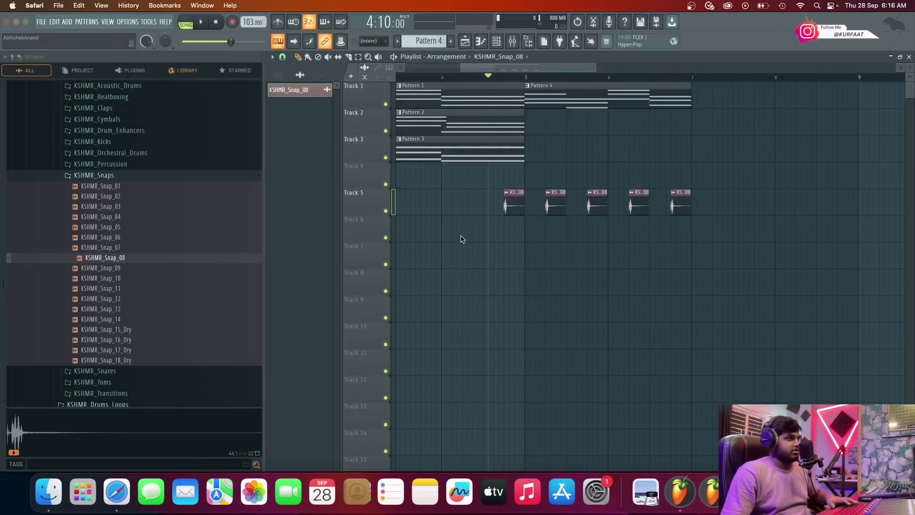
pyautogui.click(564, 234)
pyautogui.doubleClick(562, 232)
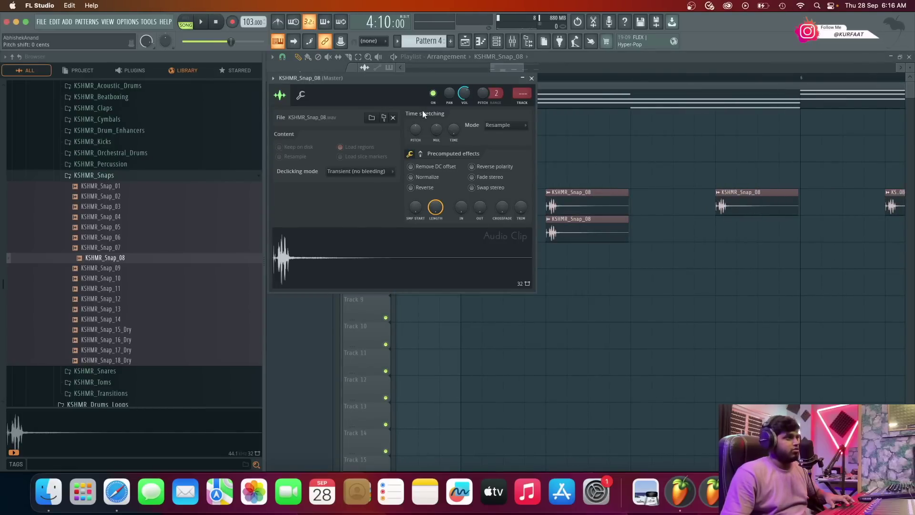
pyautogui.rightClick(447, 97)
pyautogui.click(459, 105)
pyautogui.click(532, 78)
pyautogui.rightClick(589, 236)
# Open the channel settings of the KSHMR_Snap_08 clip on Track 5 and route the channel to mixer track 5.
pyautogui.scroll(-1, 593, 237)
pyautogui.scroll(-1, 595, 237)
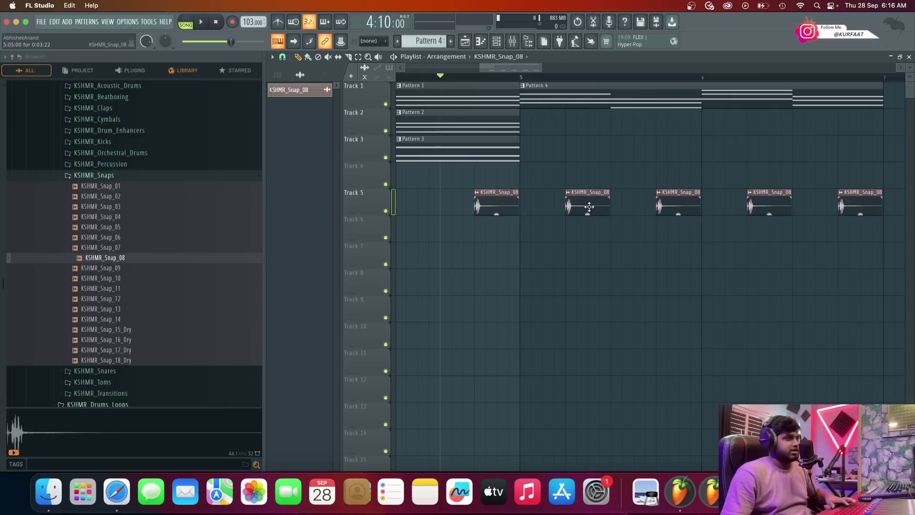
pyautogui.doubleClick(590, 202)
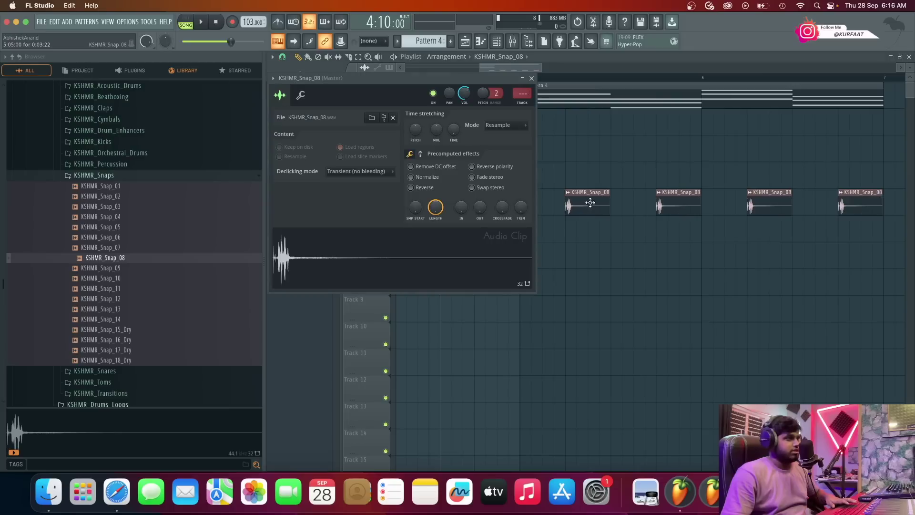
pyautogui.click(270, 82)
pyautogui.moveTo(302, 101)
pyautogui.click(398, 108)
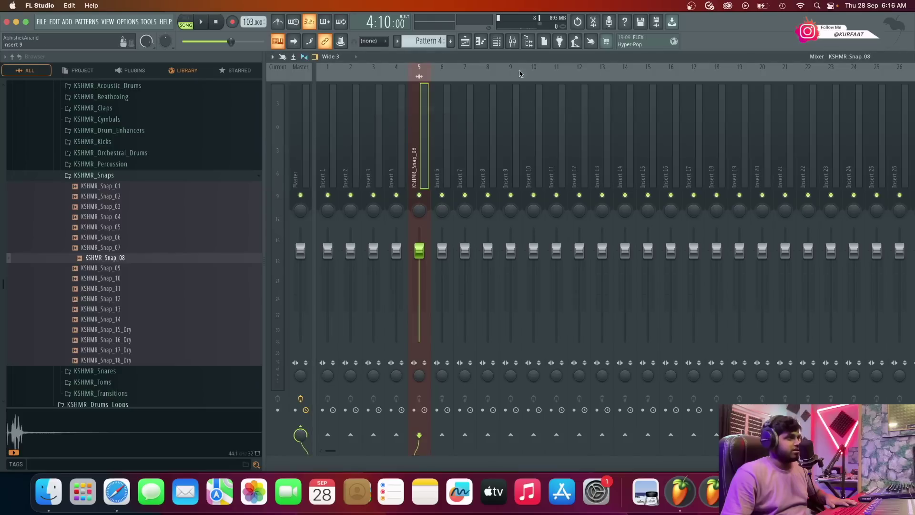
# Rearrange the mixer window to show the snap track's effect slots and load Fruity Stereo Enhancer on that track.
pyautogui.doubleClick(501, 59)
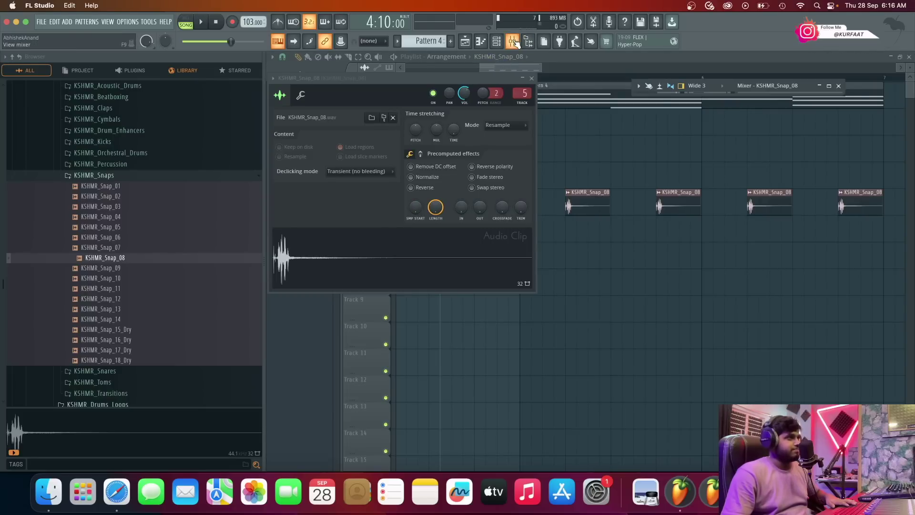
pyautogui.doubleClick(728, 85)
pyautogui.click(839, 86)
pyautogui.click(715, 27)
pyautogui.write('stere')
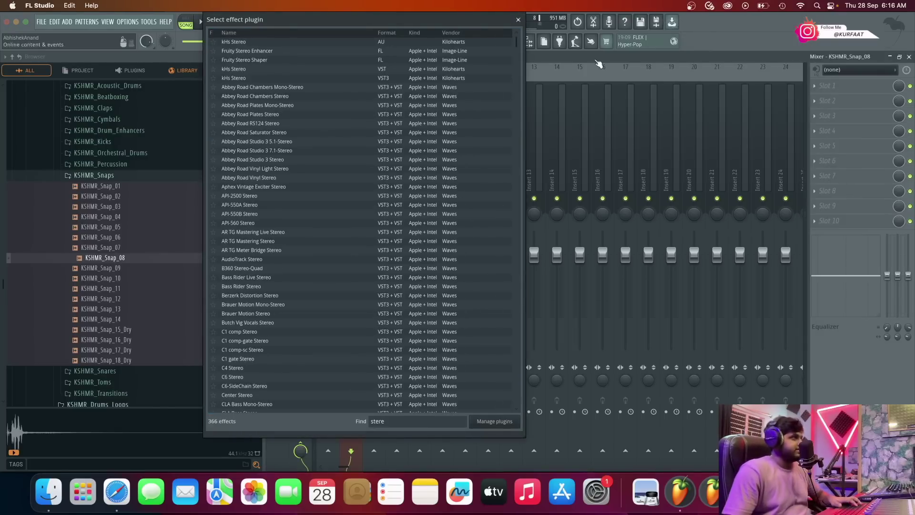
pyautogui.doubleClick(278, 53)
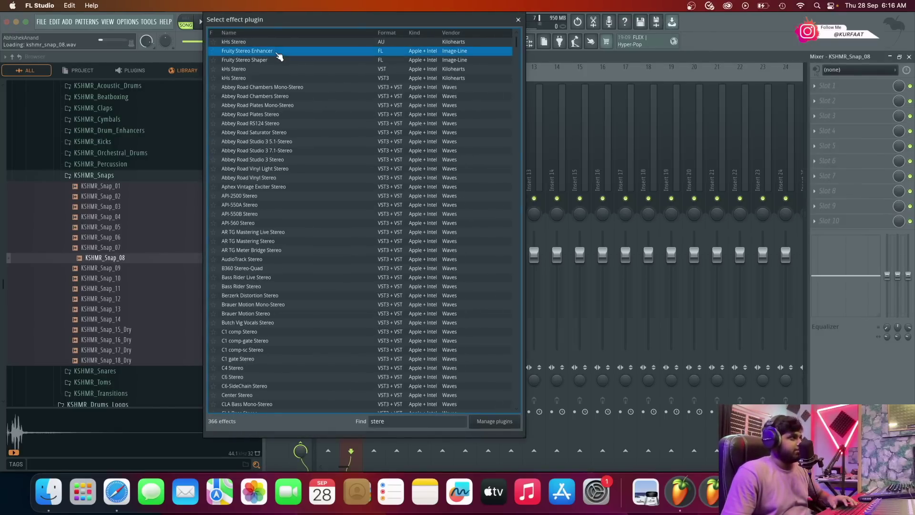
# Load the For strings preset in the Fruity Stereo Enhancer on the KSHMR_Snap_08 mixer track and close the plugin.
pyautogui.click(486, 128)
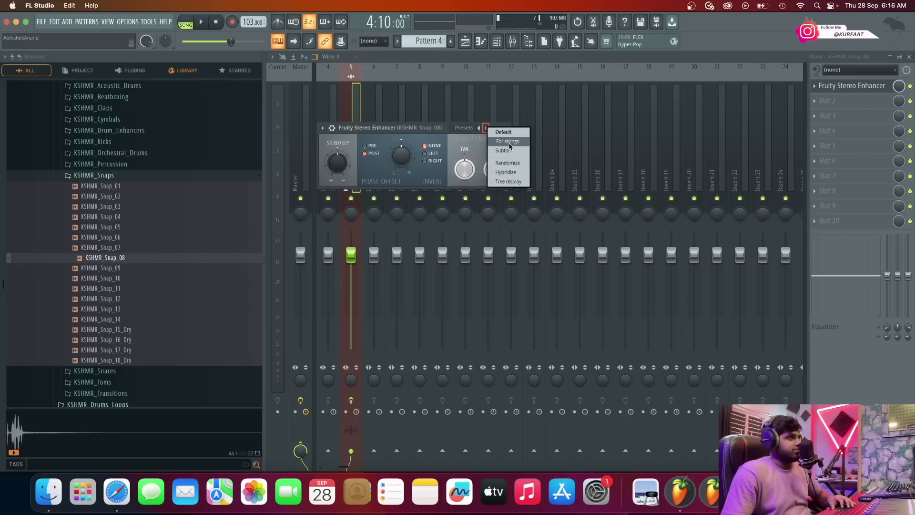
pyautogui.click(507, 142)
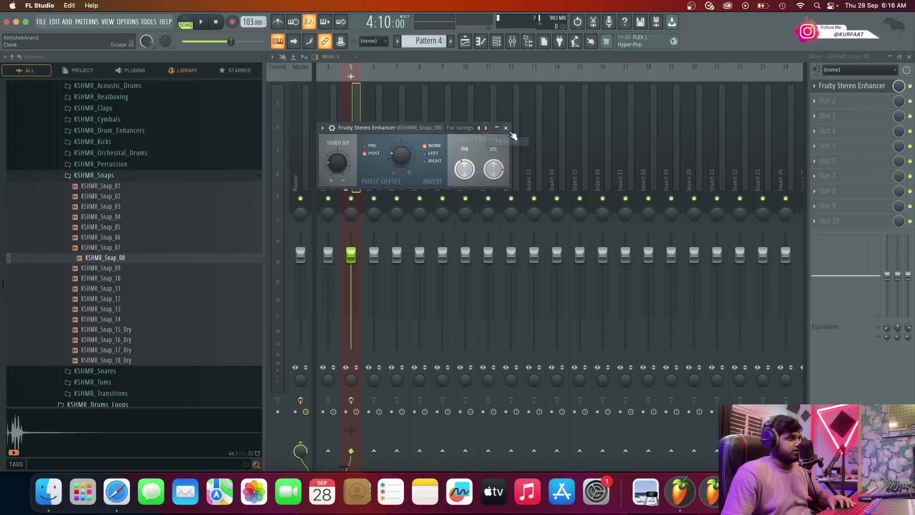
pyautogui.click(506, 128)
# Play the song several times to audition the snap through the stereo enhancer.
pyautogui.press('space')
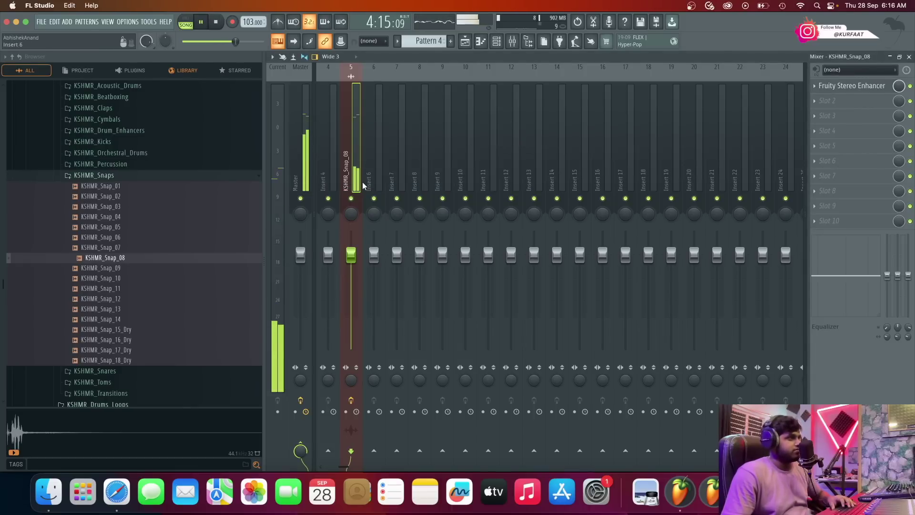
pyautogui.press('space')
pyautogui.press('space')
pyautogui.press('space')
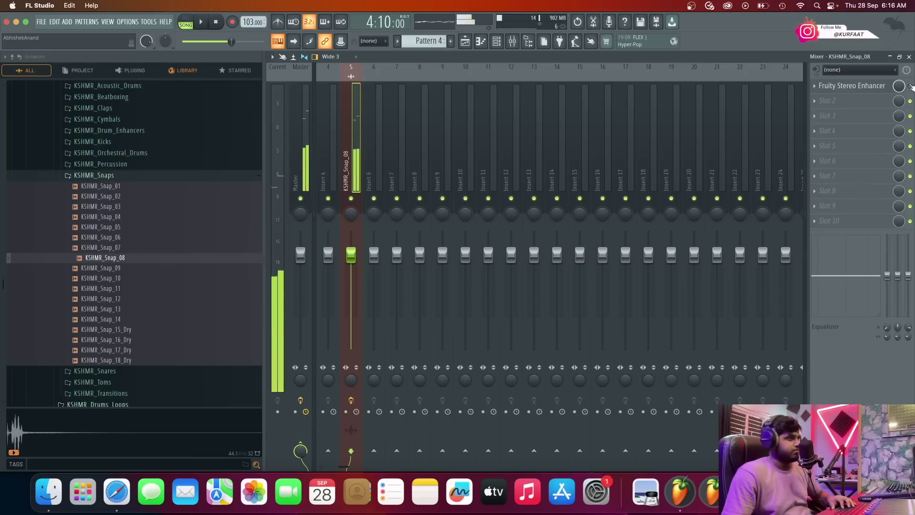
pyautogui.press('space')
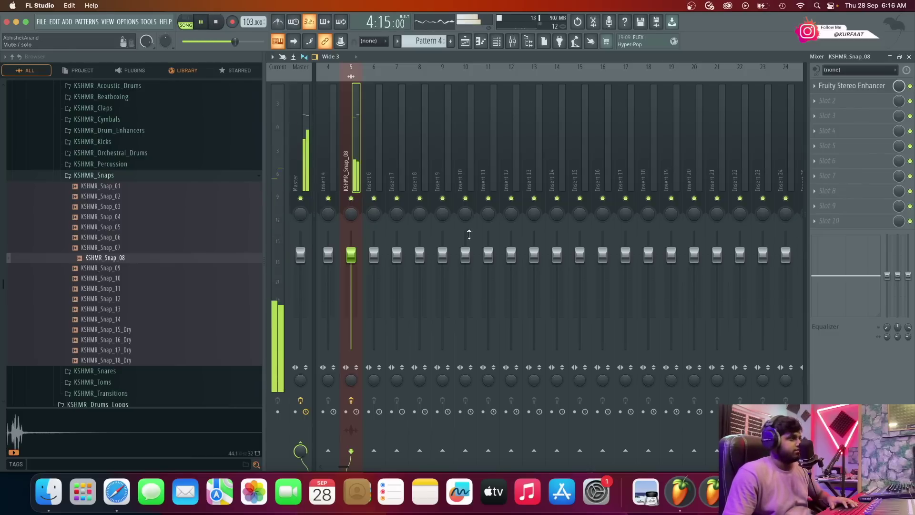
pyautogui.press('space')
# Show the playlist, play the Heeriye reference on Chordify in Safari from just before the F♯m chord, and return to FL Studio.
pyautogui.press('F5')
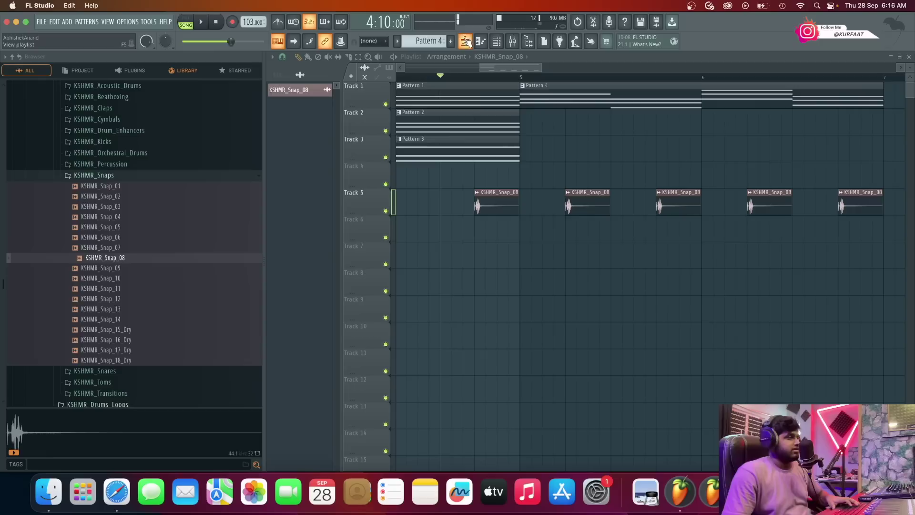
pyautogui.scroll(4, 535, 253)
pyautogui.scroll(-3, 532, 181)
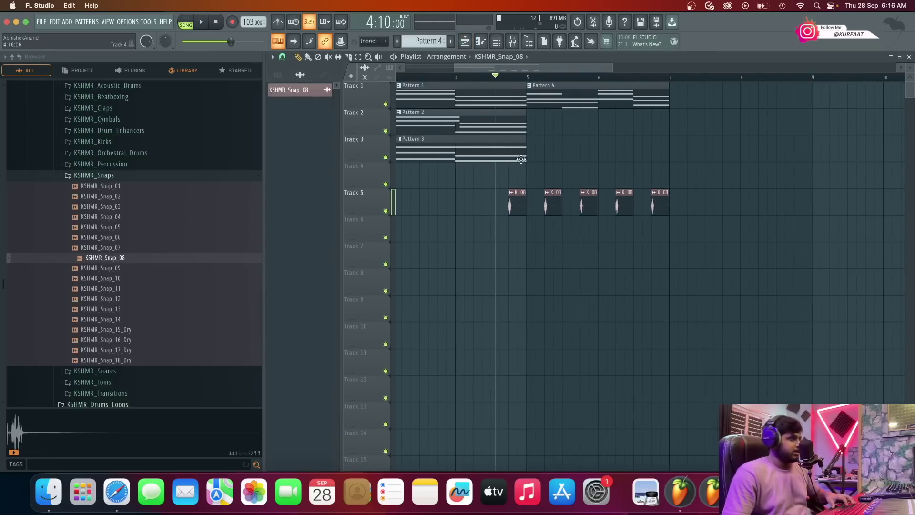
pyautogui.scroll(2, 519, 104)
pyautogui.press('super+Tab')
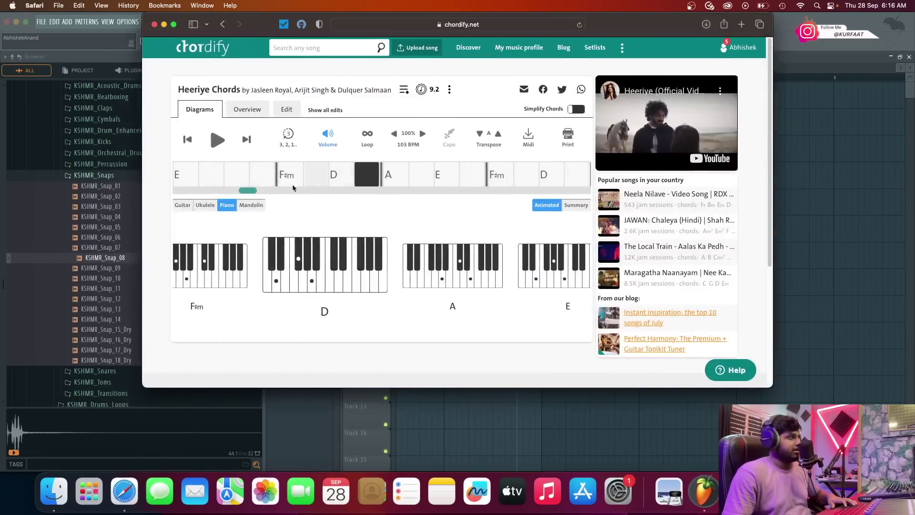
pyautogui.click(244, 182)
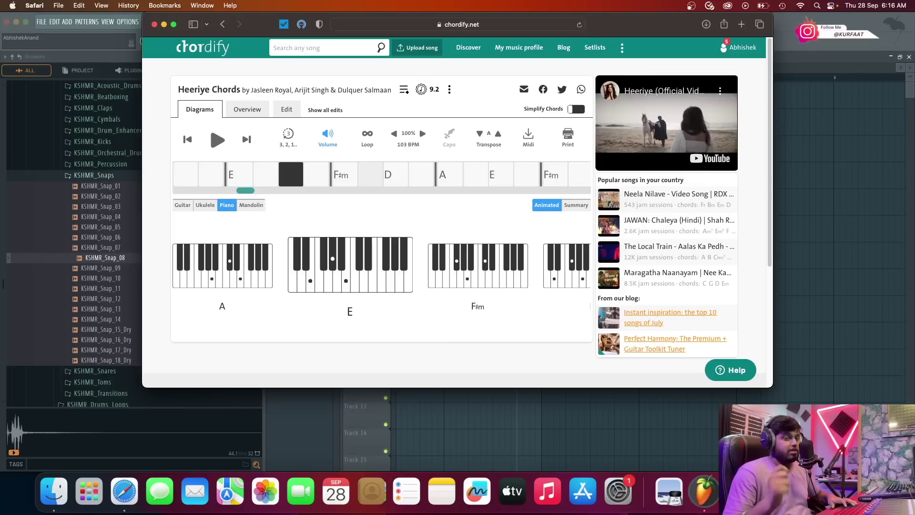
pyautogui.press('space')
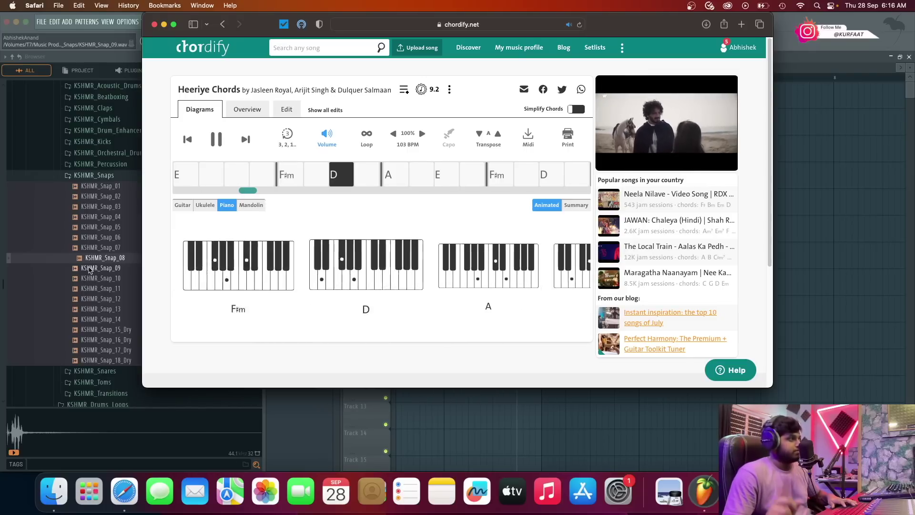
pyautogui.press('space')
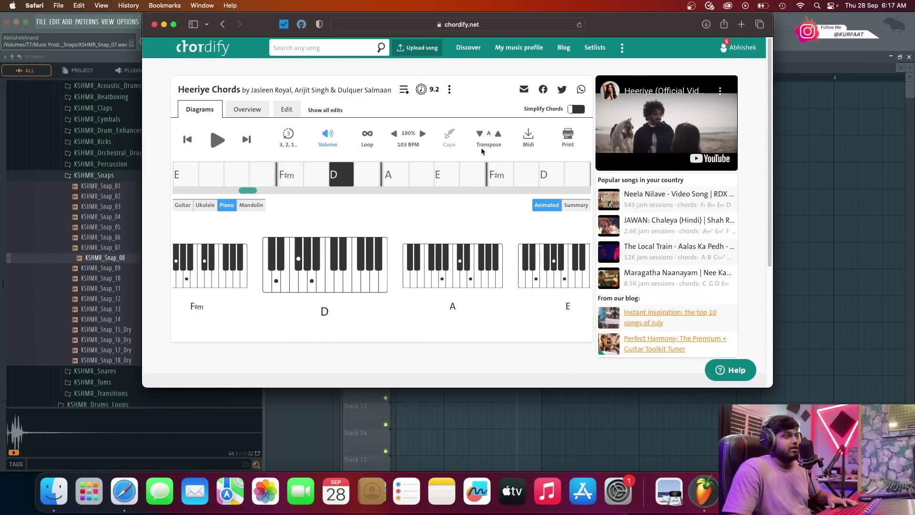
pyautogui.click(795, 53)
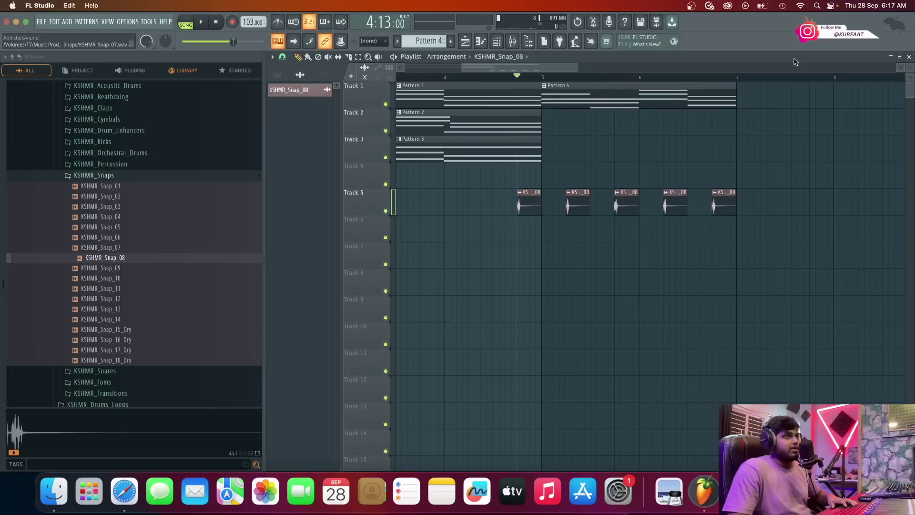
# Add a FLEX instrument to the project and search all its presets for "synth".
pyautogui.click(67, 22)
pyautogui.click(87, 44)
pyautogui.write('fle')
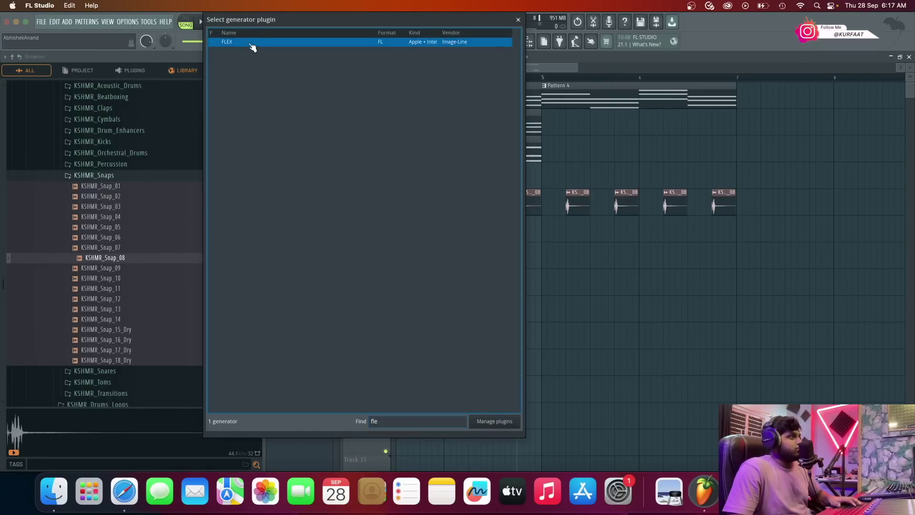
pyautogui.doubleClick(252, 43)
pyautogui.click(321, 249)
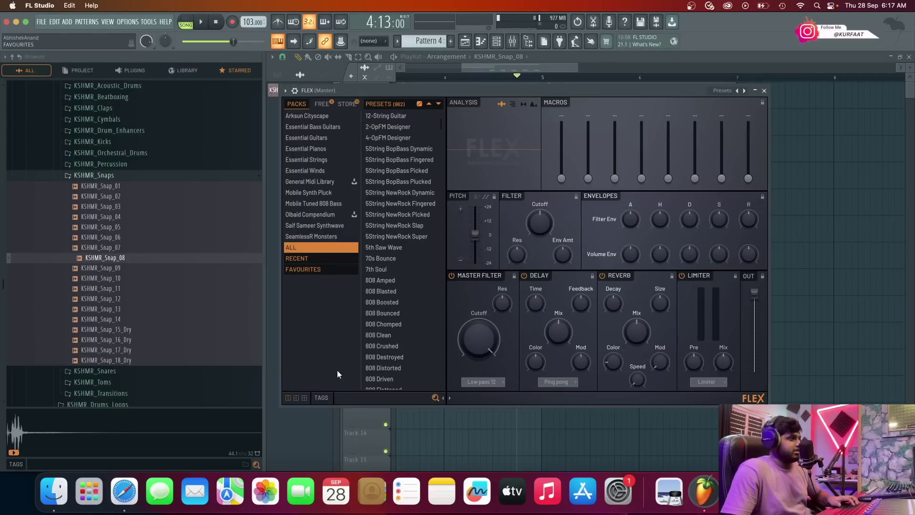
pyautogui.write('synth')
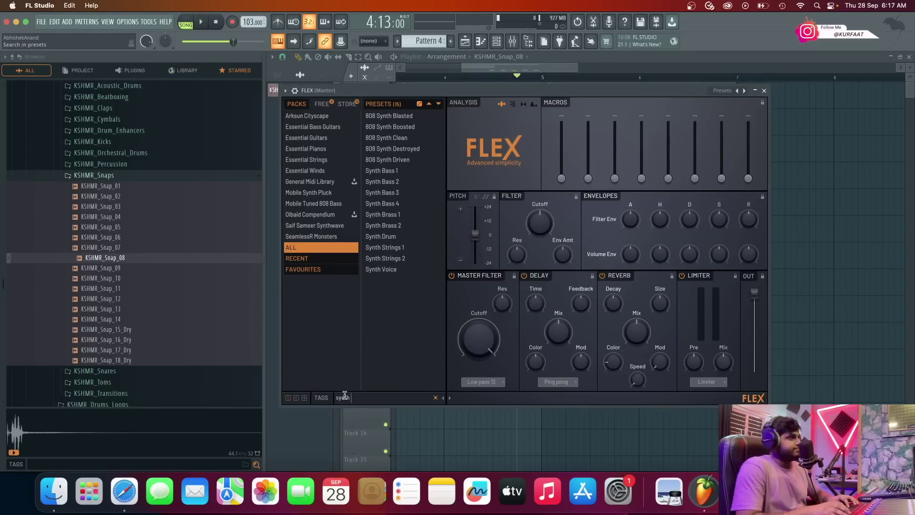
# Audition the Synth Bass presets, load Synth Bass 2 and close the FLEX window.
pyautogui.click(384, 181)
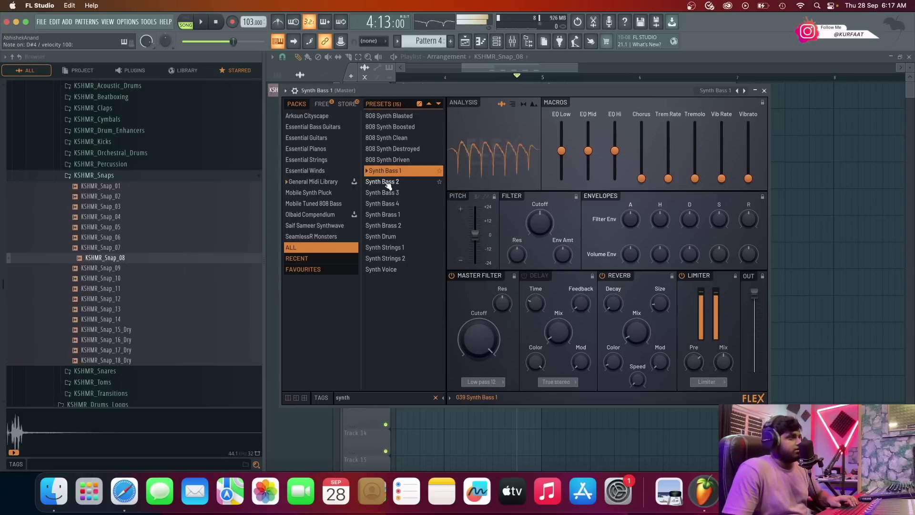
pyautogui.click(408, 205)
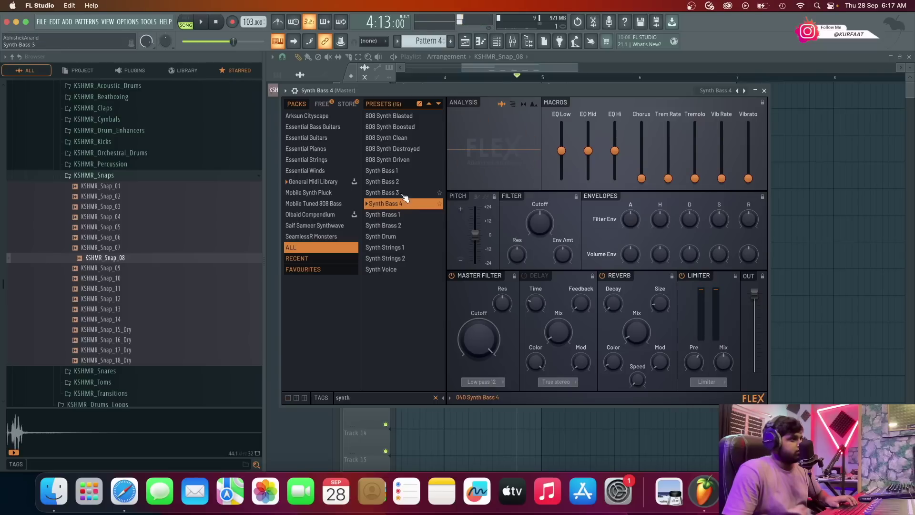
pyautogui.click(403, 193)
pyautogui.click(392, 182)
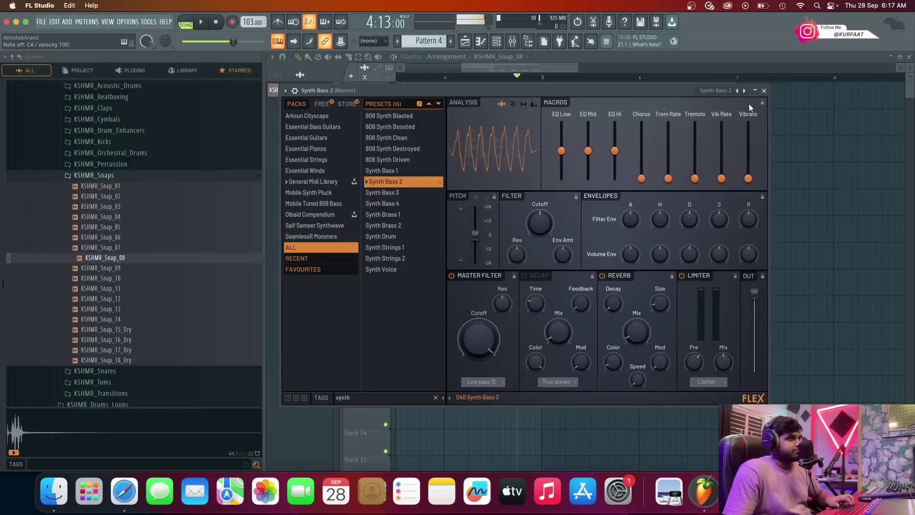
pyautogui.click(764, 90)
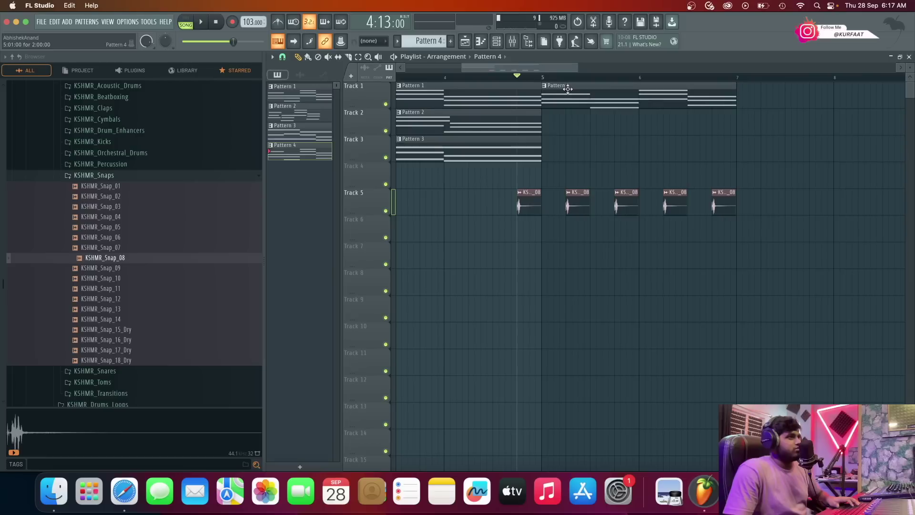
# Mute the Dark Piano channel and open the piano roll of the Synth Bass 2 channel.
pyautogui.click(496, 41)
pyautogui.rightClick(485, 191)
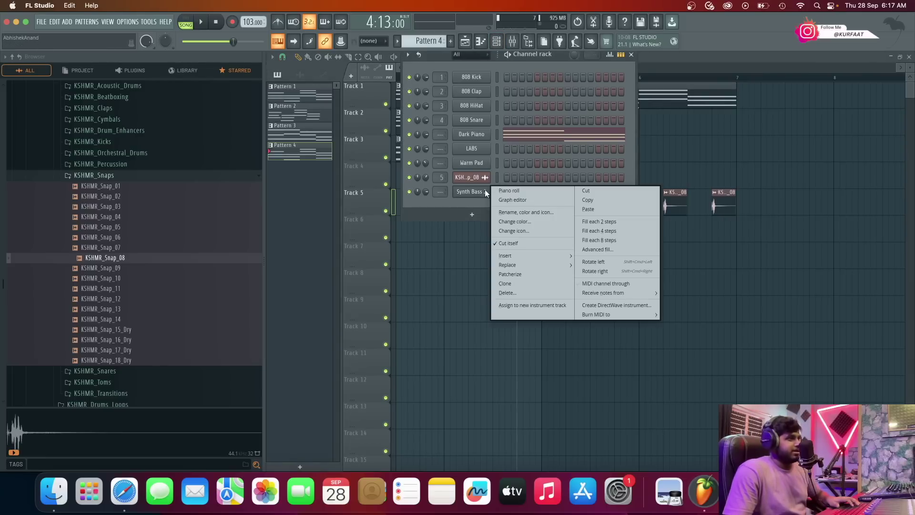
pyautogui.click(410, 134)
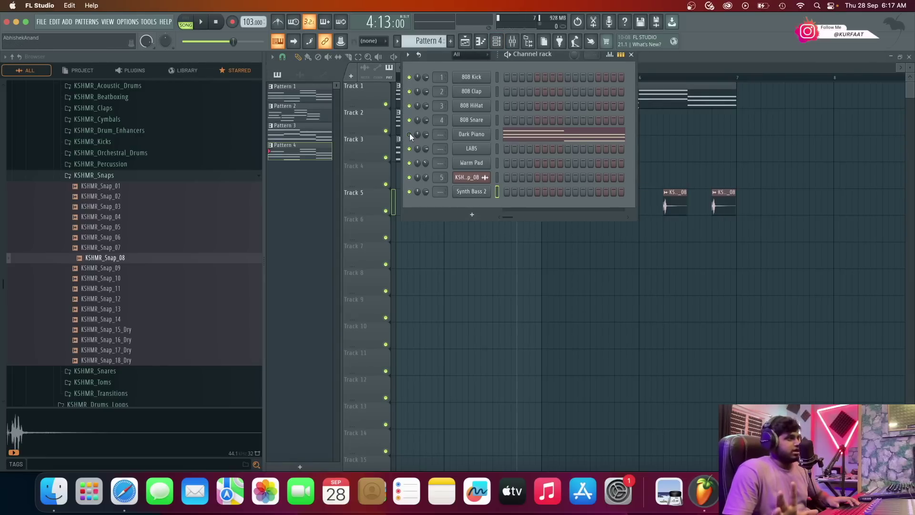
pyautogui.rightClick(471, 191)
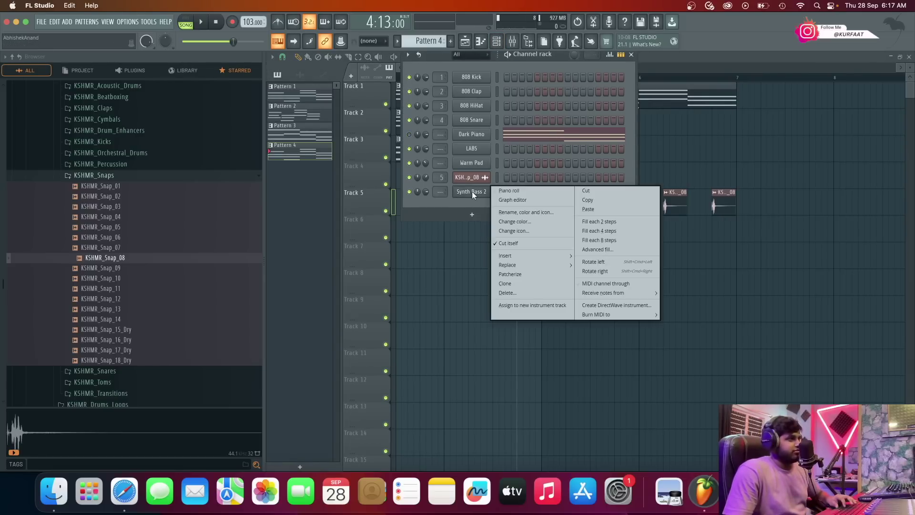
pyautogui.click(509, 190)
# Place an F♯3 bass note at the start of bar 1 and adjust its length while checking it in playback.
pyautogui.click(310, 266)
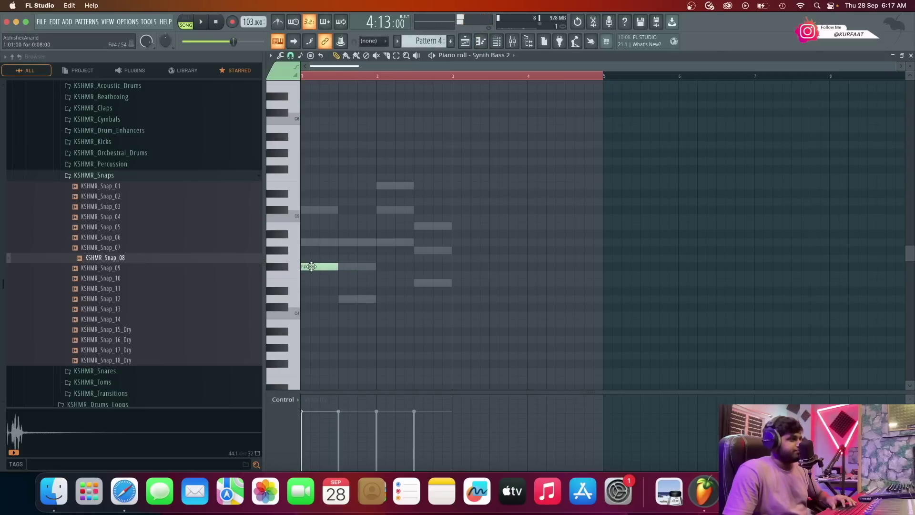
pyautogui.scroll(-3, 306, 269)
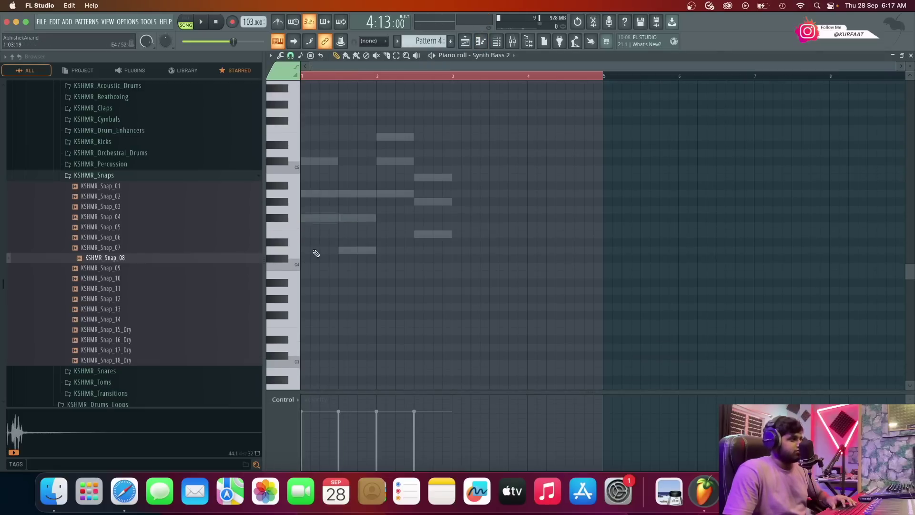
pyautogui.click(314, 316)
pyautogui.press('space')
pyautogui.moveTo(335, 316)
pyautogui.mouseDown()
pyautogui.moveTo(238, 310)
pyautogui.moveTo(329, 314)
pyautogui.mouseUp()
pyautogui.scroll(3, 324, 323)
pyautogui.press('space')
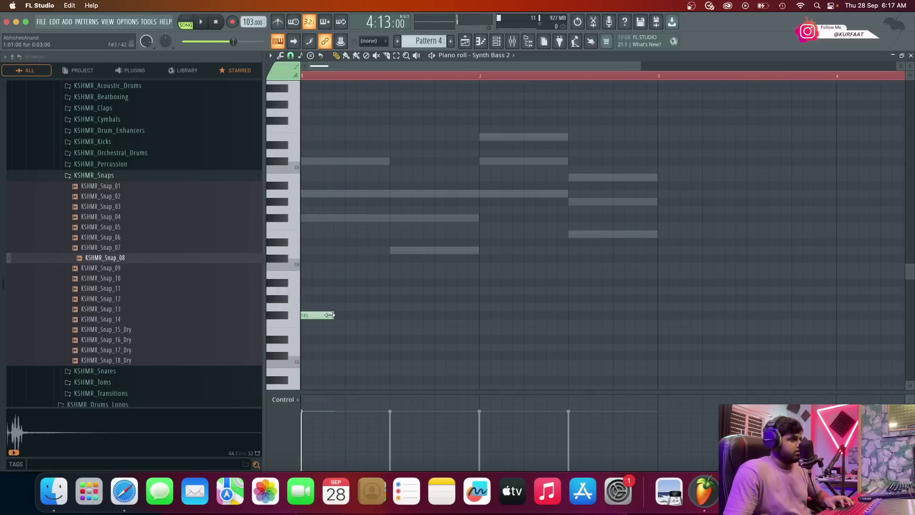
pyautogui.press('space')
# Add one-step bass notes in bar 1, F♯3 at step 7 and D3 at step 9, and play them back.
pyautogui.click(374, 315)
pyautogui.press('space')
pyautogui.press('space')
pyautogui.moveTo(392, 252); pyautogui.dragTo(394, 353)
pyautogui.press('space')
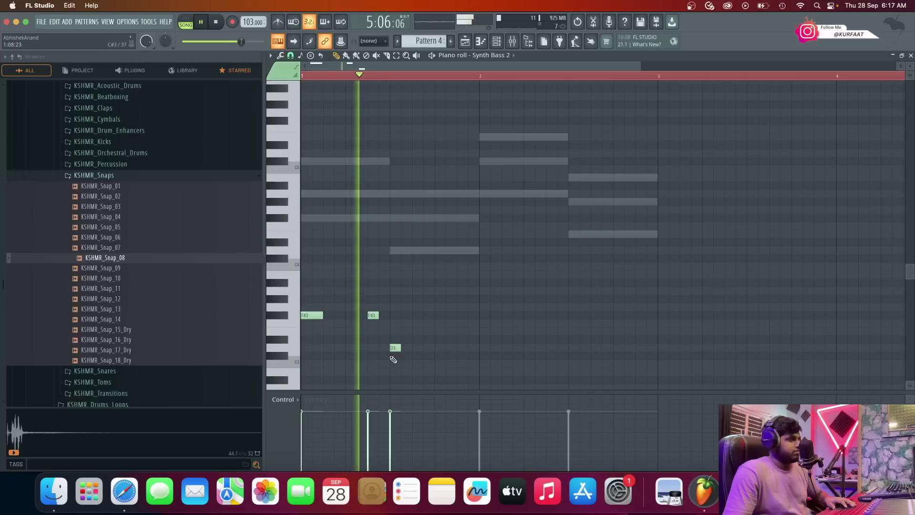
pyautogui.press('space')
# Lengthen the second F♯3 to two steps and both the D3 and first F♯3 to four steps, checking them in playback.
pyautogui.moveTo(377, 316); pyautogui.dragTo(387, 317)
pyautogui.moveTo(399, 349); pyautogui.dragTo(434, 351)
pyautogui.press('space')
pyautogui.press('space')
pyautogui.moveTo(323, 315); pyautogui.dragTo(333, 317)
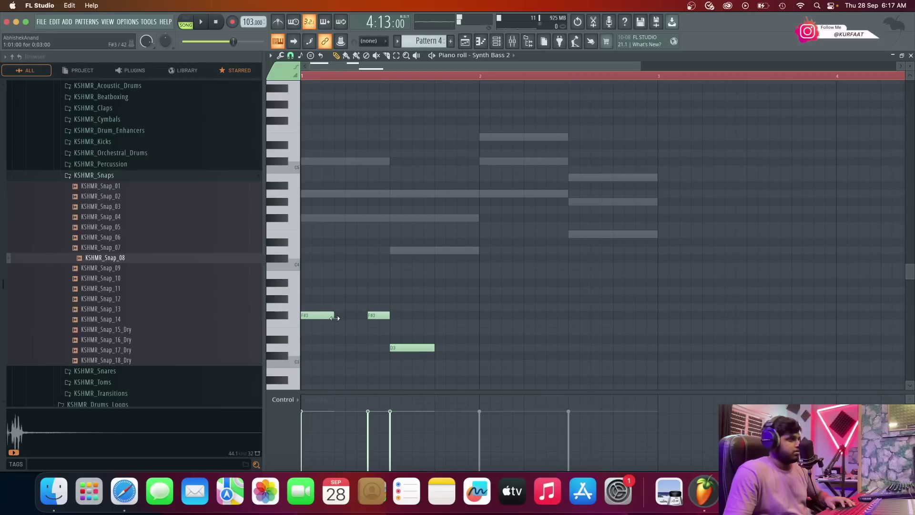
pyautogui.press('space')
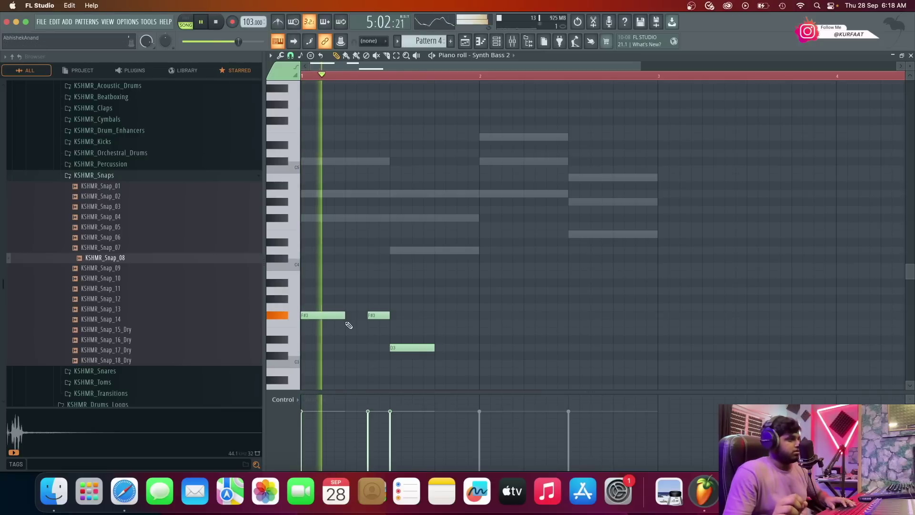
pyautogui.press('space')
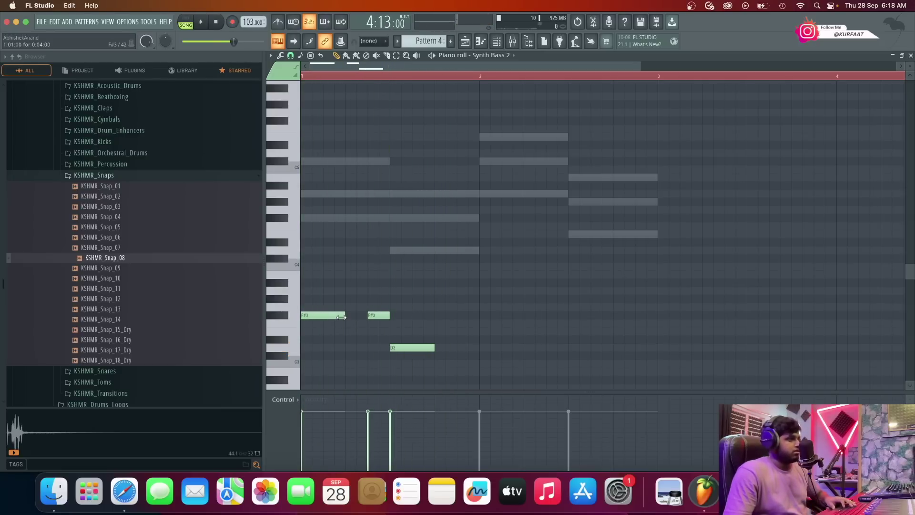
# Shorten the D3 and the first F♯3 to two steps each while playing back the bass line.
pyautogui.moveTo(434, 347); pyautogui.dragTo(412, 348)
pyautogui.press('space')
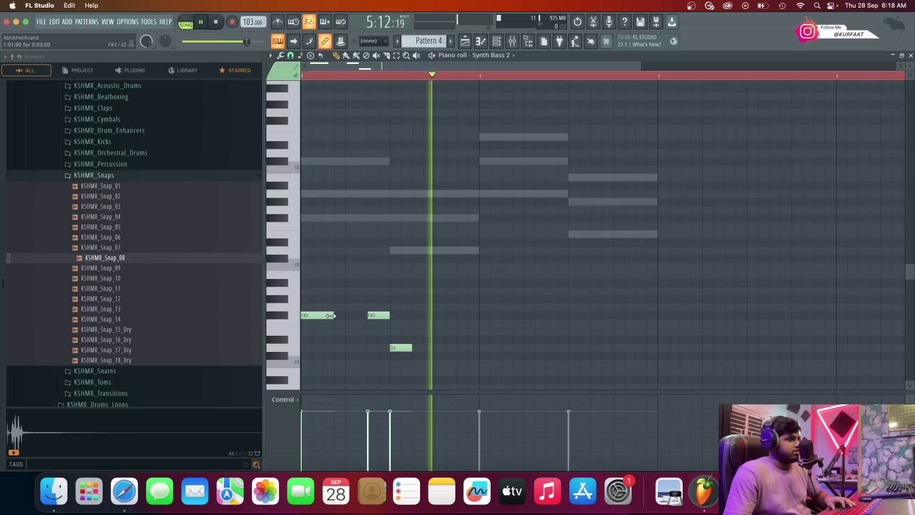
pyautogui.press('space')
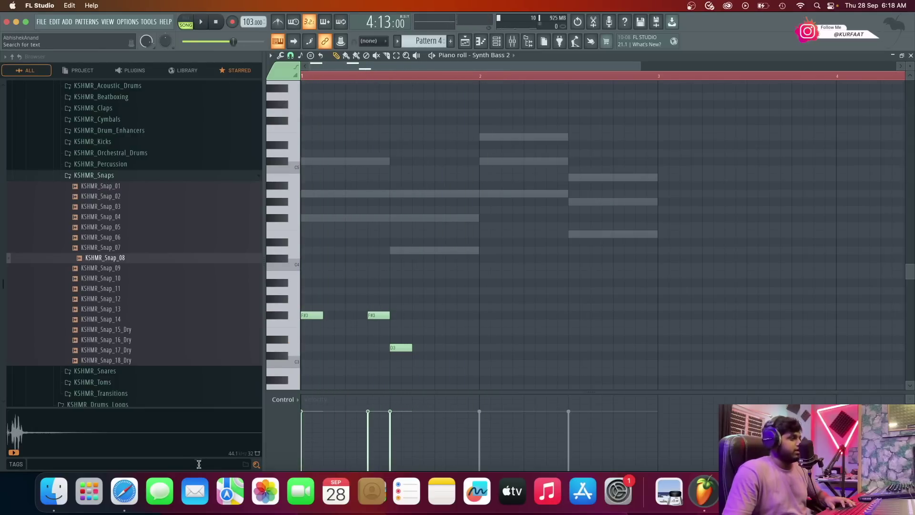
# Switch to Safari, replay the Heeriye reference on Chordify and return to the piano roll in FL Studio.
pyautogui.click(124, 491)
pyautogui.press('space')
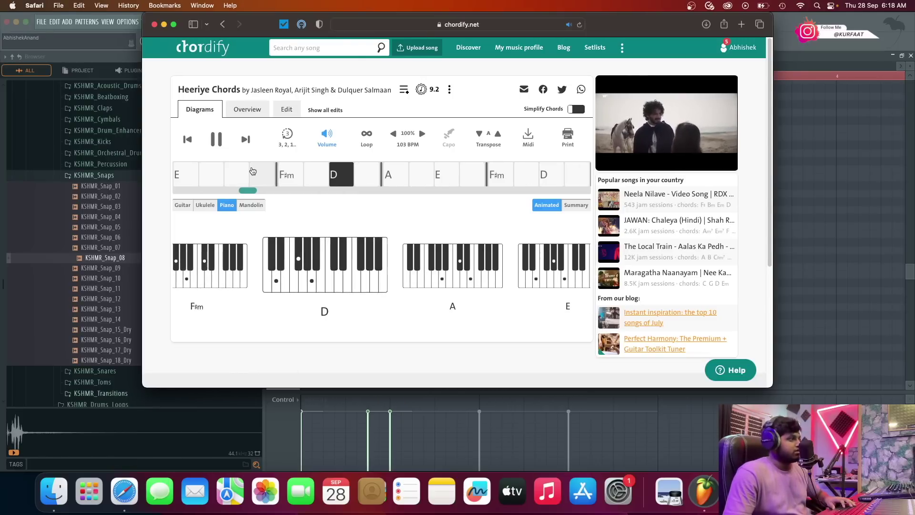
pyautogui.click(797, 59)
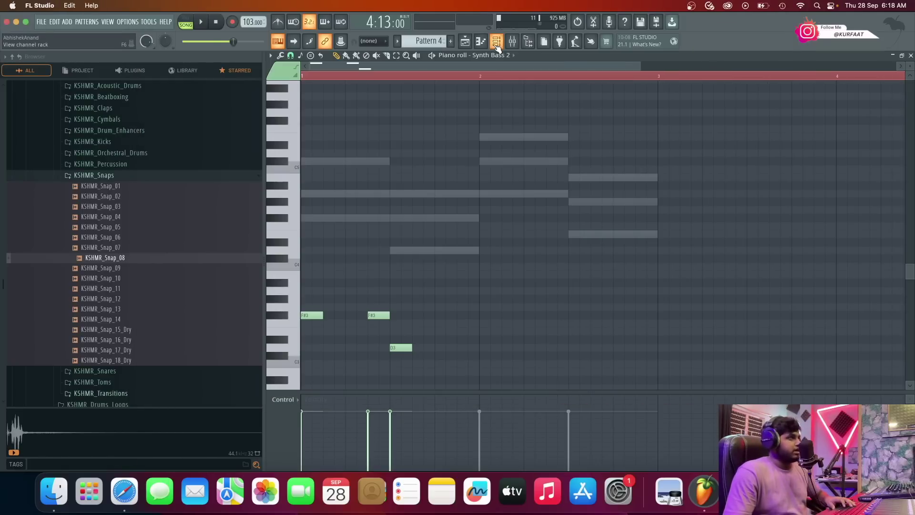
# Reopen FLEX for the Synth Bass 2 channel and load the 808 Synth Destroyed preset.
pyautogui.click(496, 41)
pyautogui.click(474, 193)
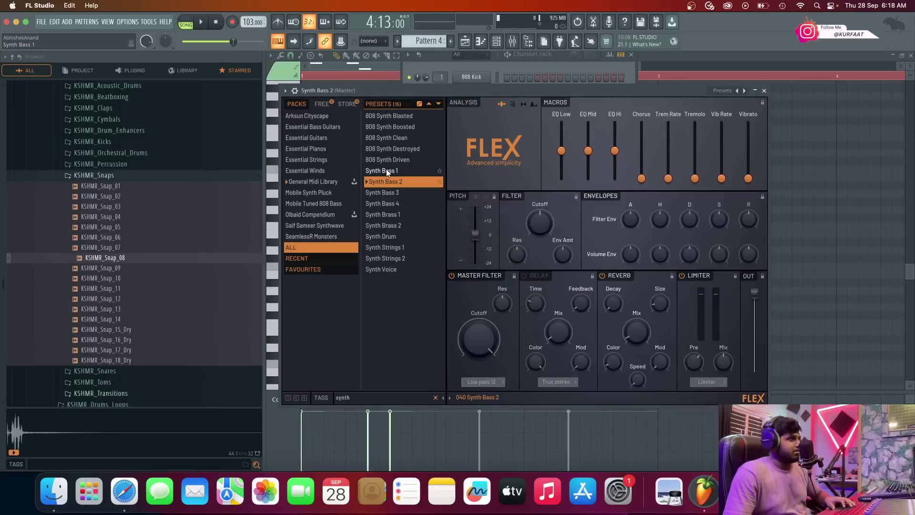
pyautogui.click(408, 149)
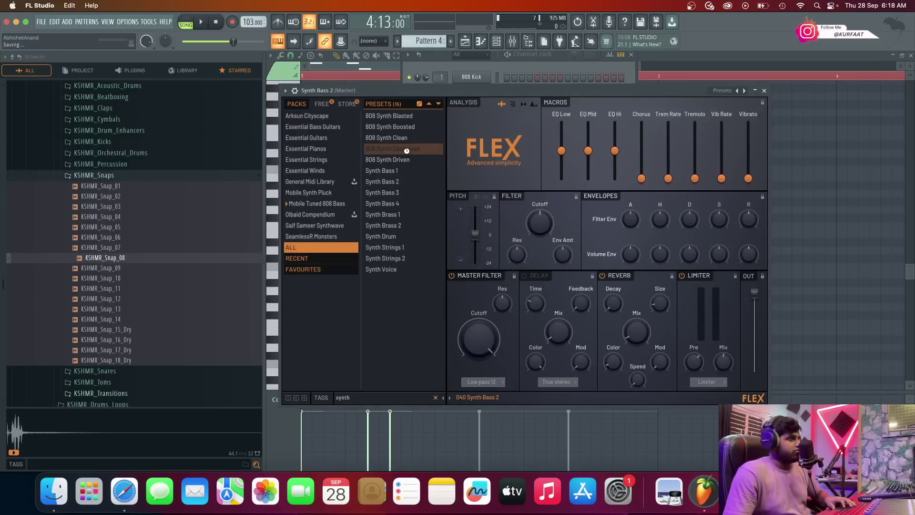
# Audition the 808 Synth Destroyed and 808 Synth Clean presets on the bass line and close FLEX.
pyautogui.press('space')
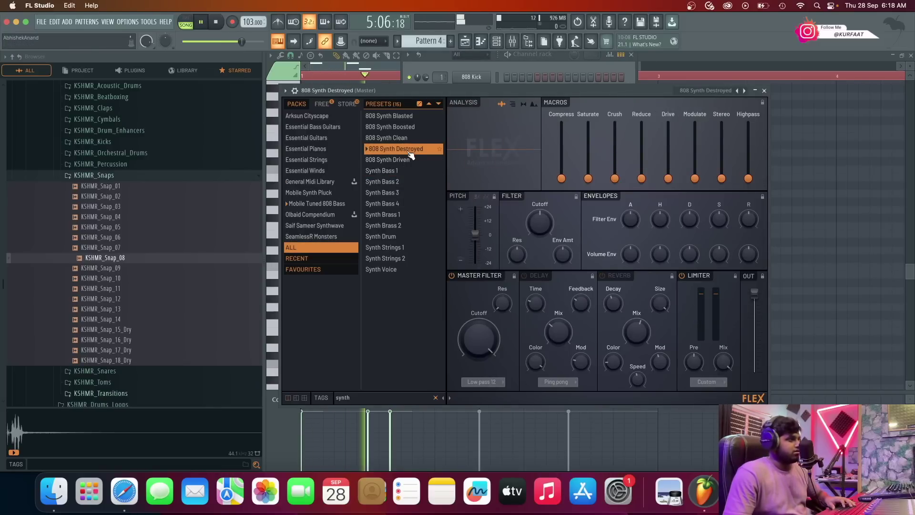
pyautogui.click(409, 143)
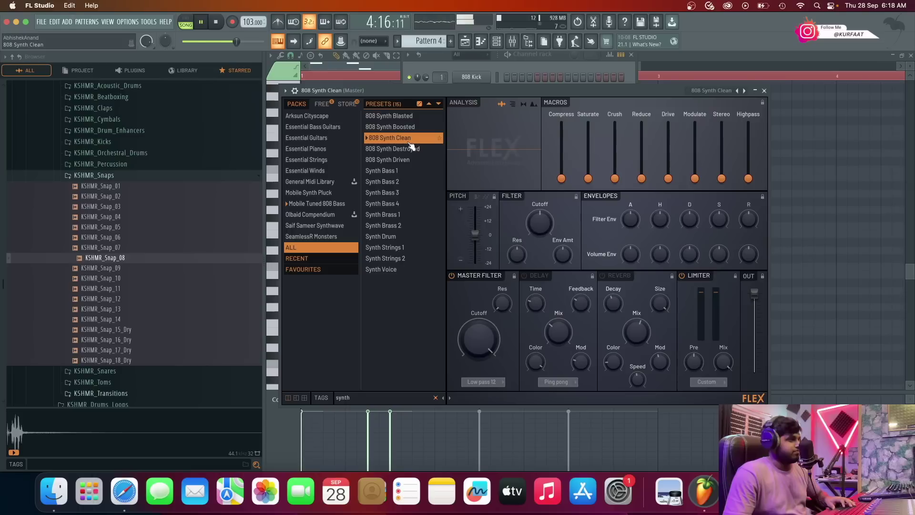
pyautogui.press('space')
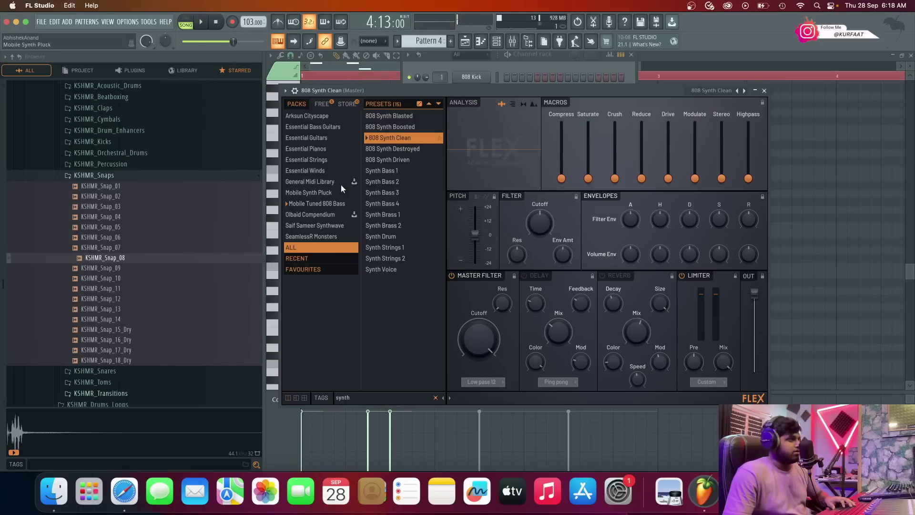
pyautogui.click(764, 90)
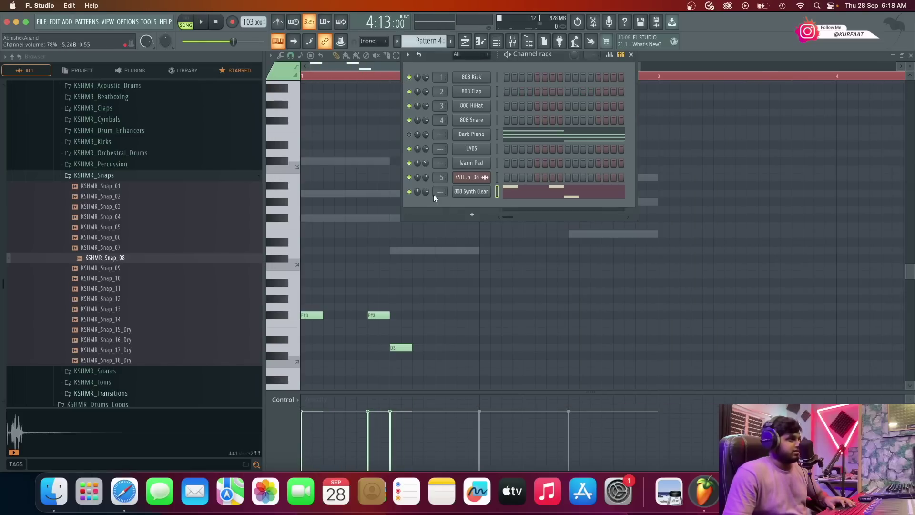
# Replace the bass channel's 808 Synth Clean instrument with BooBass and audition the bass line.
pyautogui.rightClick(484, 192)
pyautogui.moveTo(508, 265)
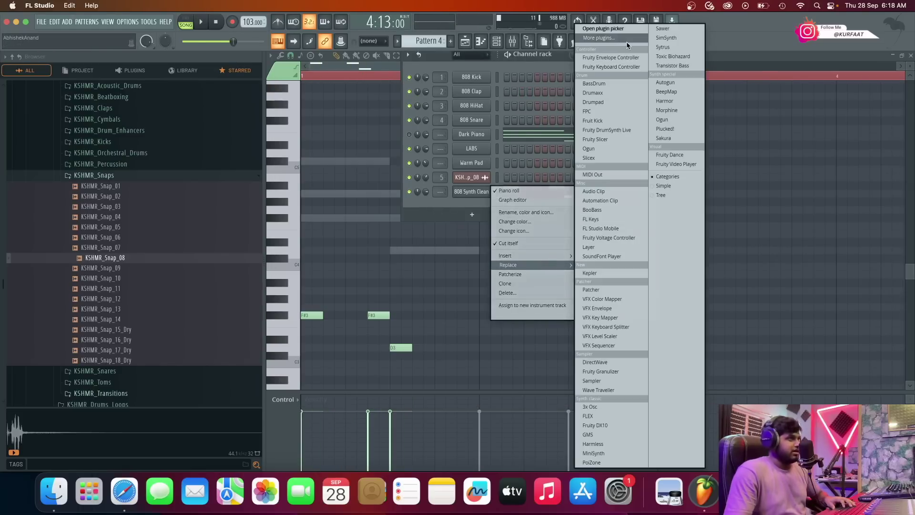
pyautogui.click(603, 28)
pyautogui.write('boo')
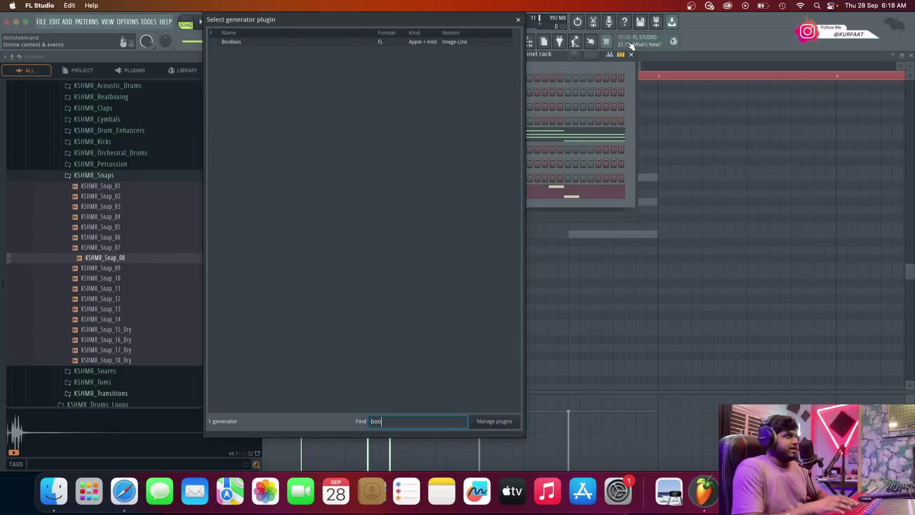
pyautogui.click(473, 41)
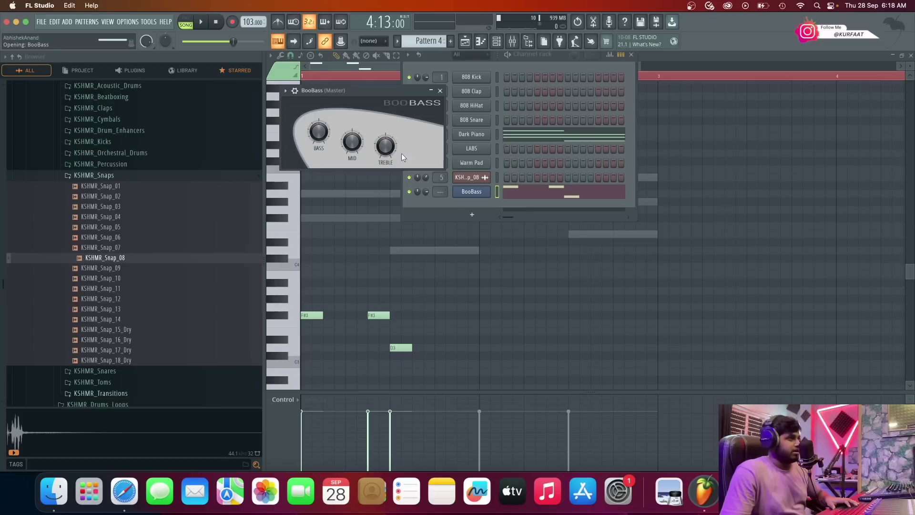
pyautogui.press('space')
pyautogui.press('space')
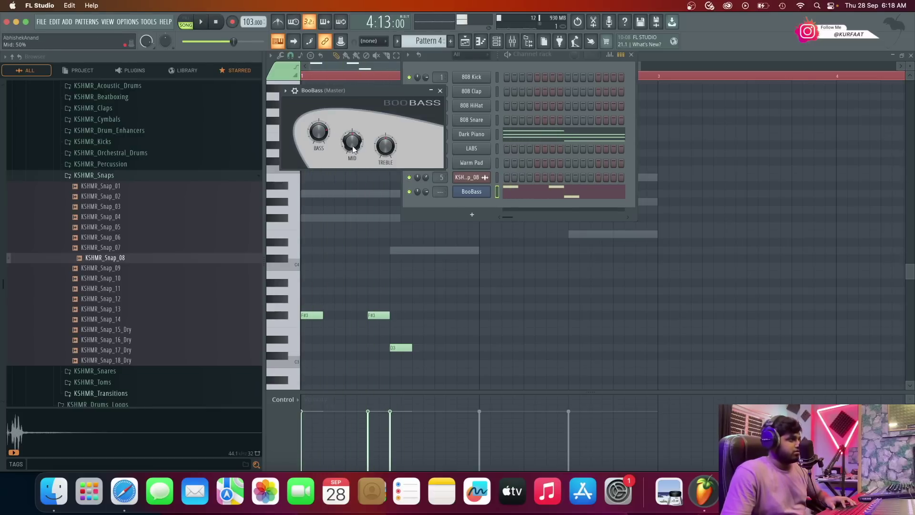
# Transpose all BooBass notes up one octave to F♯4 and D4 and check them in playback.
pyautogui.press('F7')
pyautogui.hotkey('ctrl', 'a')
pyautogui.hotkey('ctrl', 'Up')
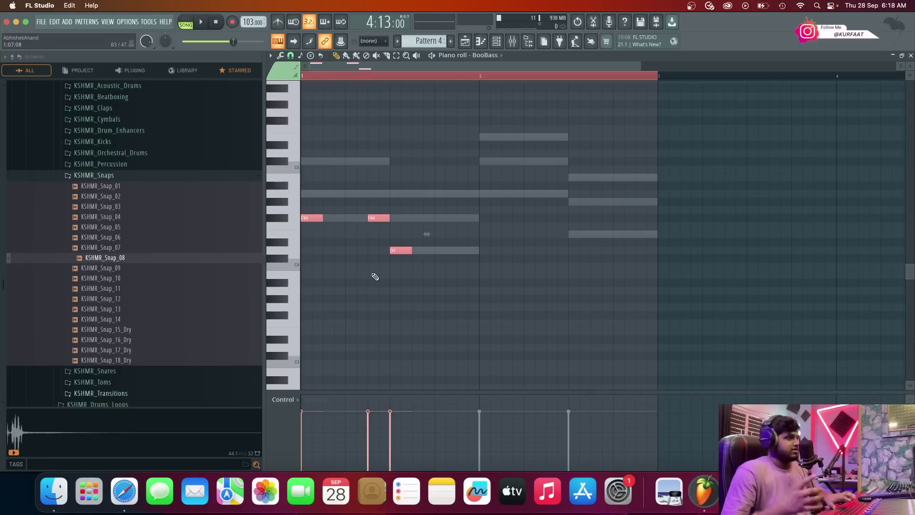
pyautogui.press('space')
pyautogui.press('F6')
pyautogui.press('space')
pyautogui.click(524, 193)
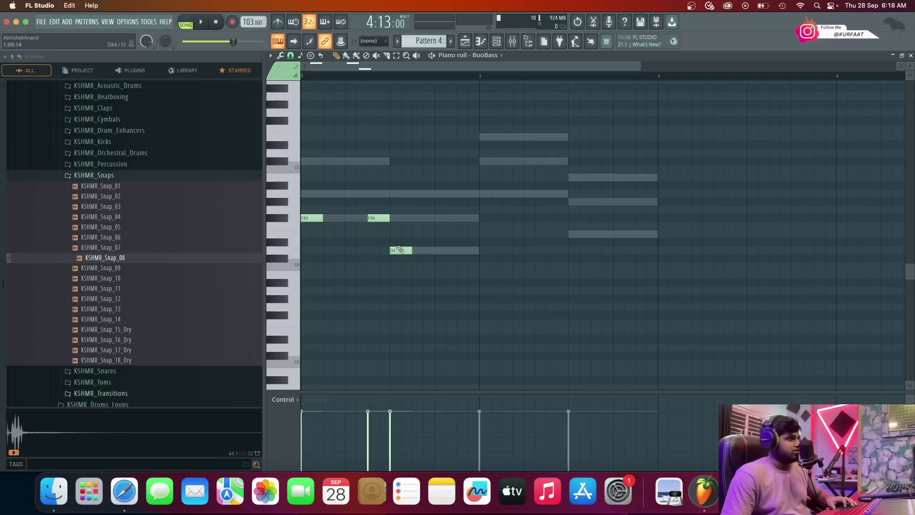
# Remove the single D4 and copy the F♯4 pair to D4, A4 and E4 across the remaining half bars, checking the result in playback.
pyautogui.click(397, 56)
pyautogui.moveTo(454, 149); pyautogui.dragTo(217, 276)
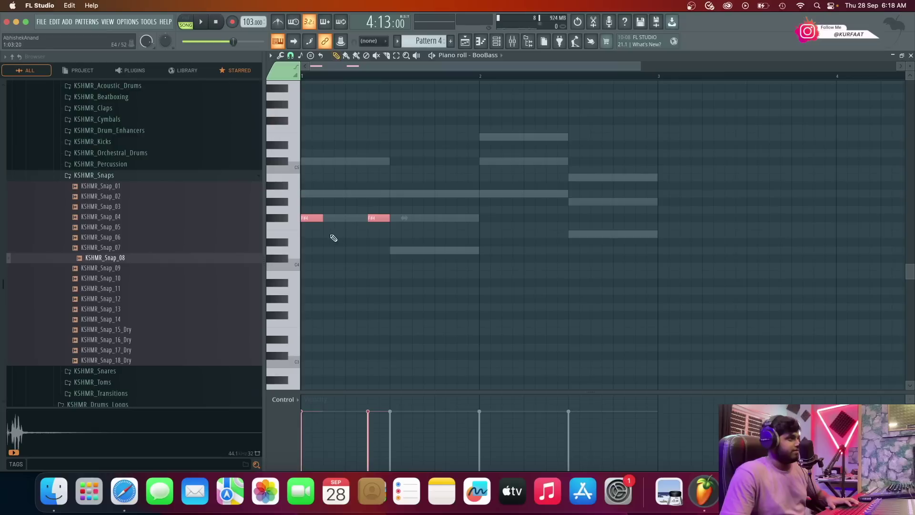
pyautogui.moveTo(309, 218); pyautogui.dragTo(576, 231)
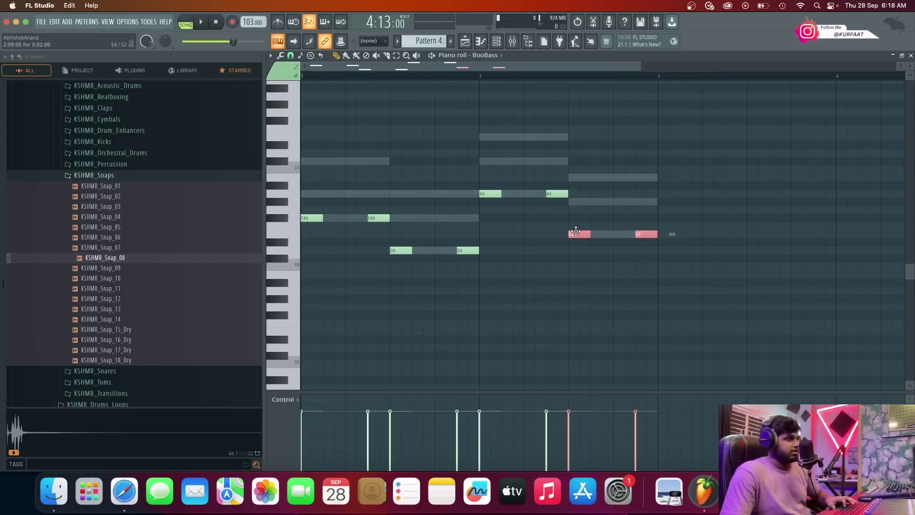
pyautogui.scroll(-3, 435, 351)
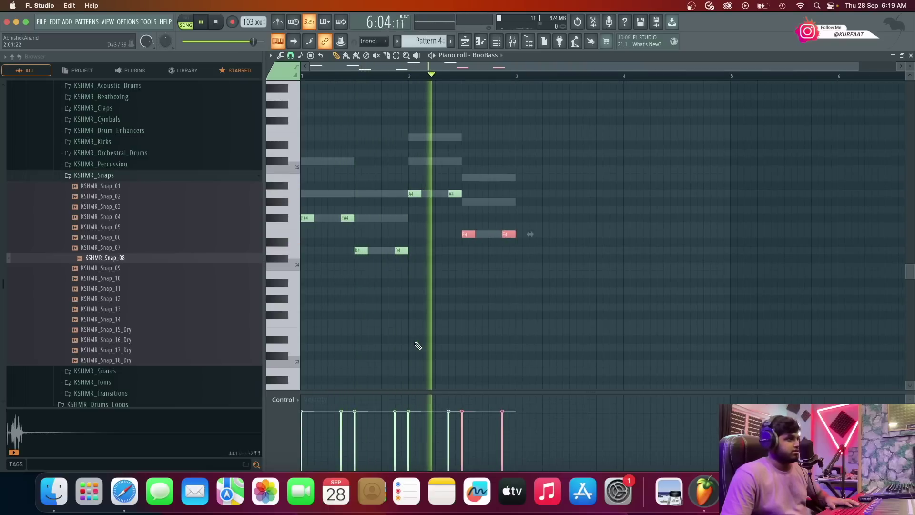
pyautogui.press('space')
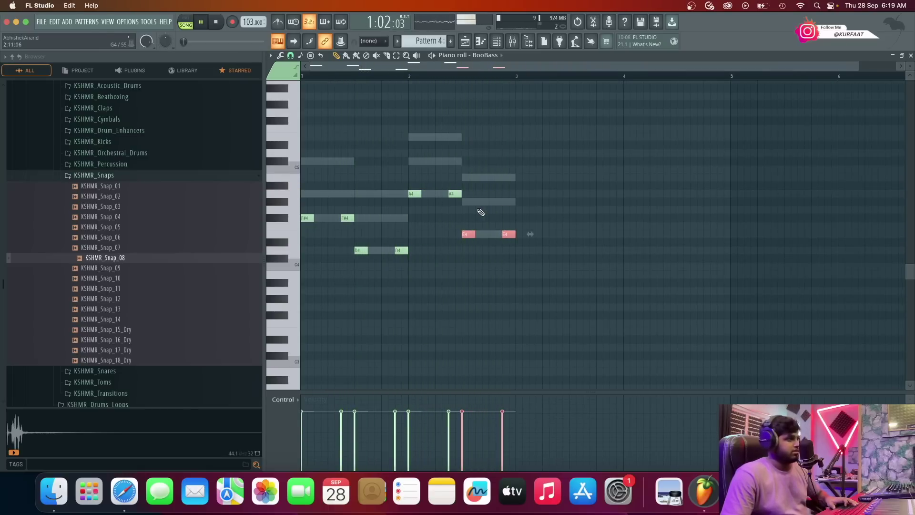
# Switch to Safari, replay the Heeriye reference on Chordify and return to FL Studio.
pyautogui.click(466, 43)
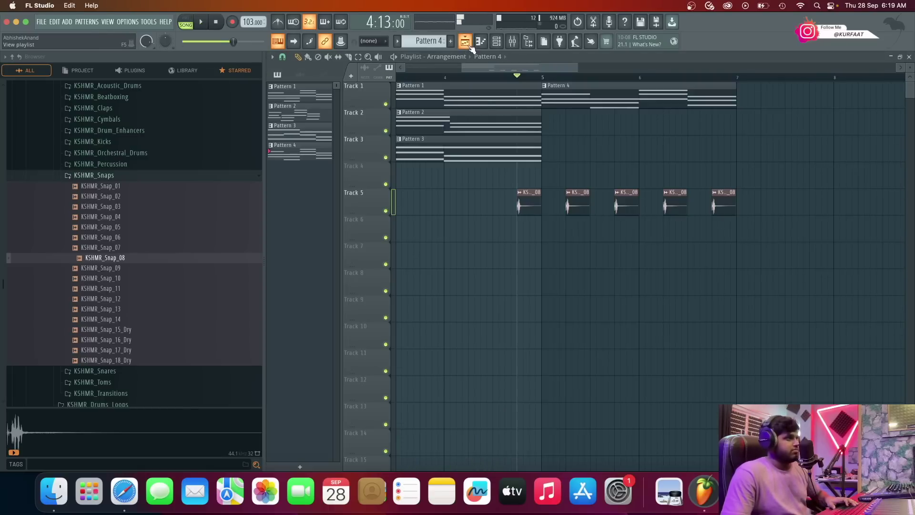
pyautogui.click(140, 491)
pyautogui.press('space')
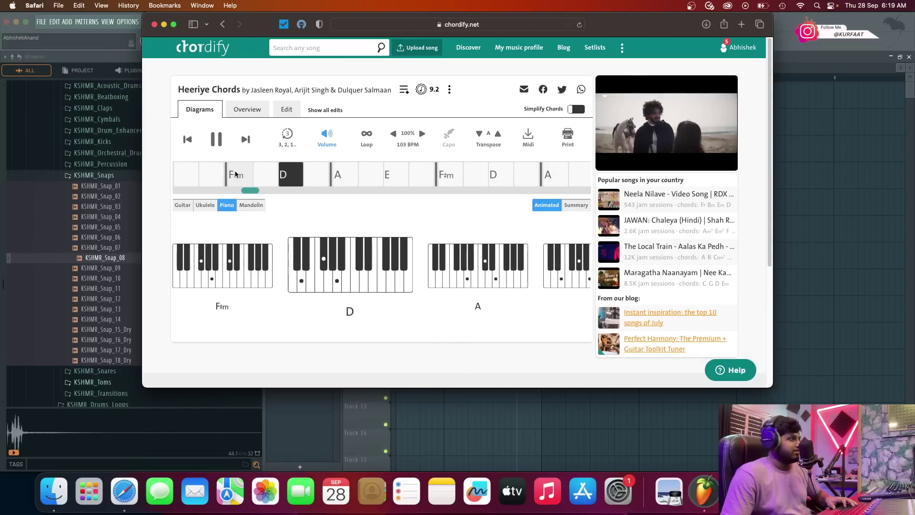
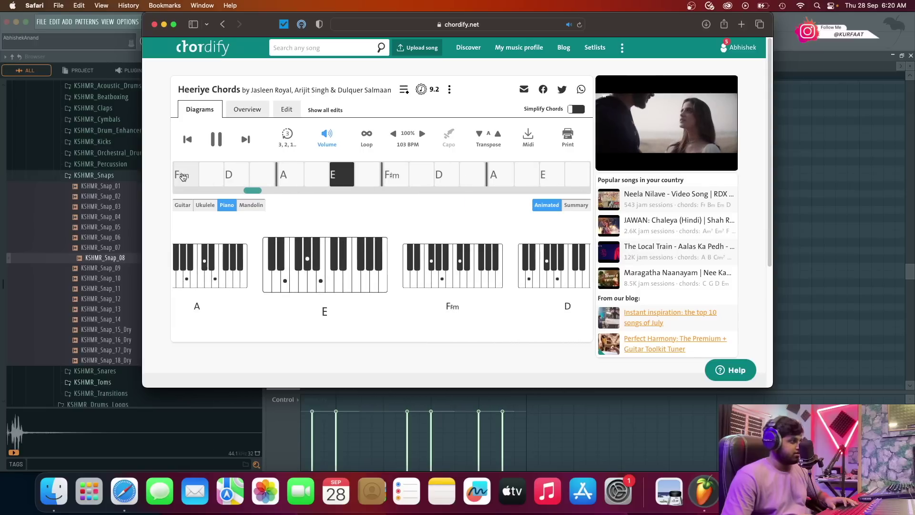
pyautogui.press('space')
pyautogui.click(829, 75)
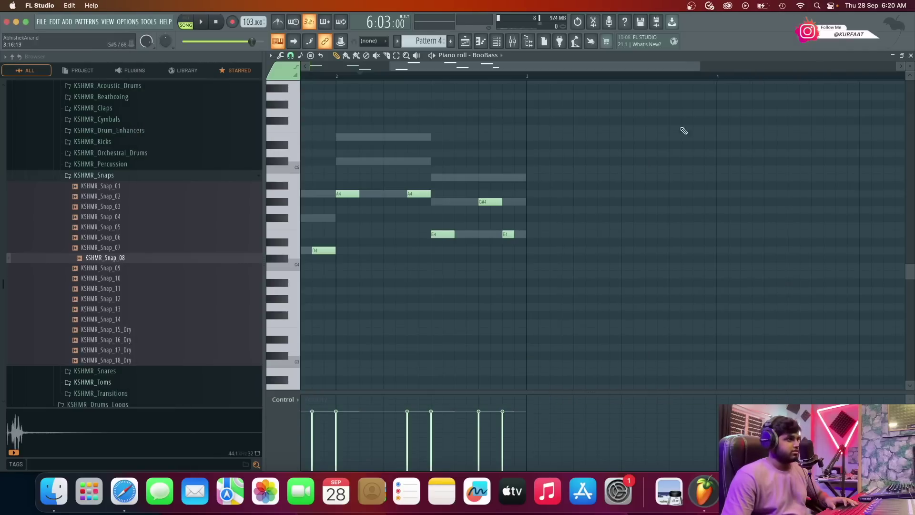
# Replace the E4 and G♯4 notes in the last half bar with a pair of two-step E4 notes modelled on the A4 pair.
pyautogui.rightClick(508, 234)
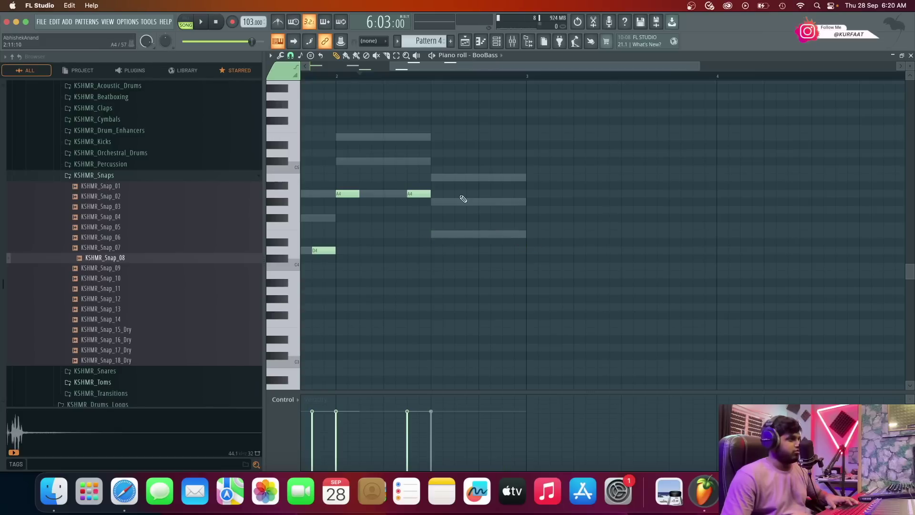
pyautogui.moveTo(497, 175); pyautogui.dragTo(312, 243)
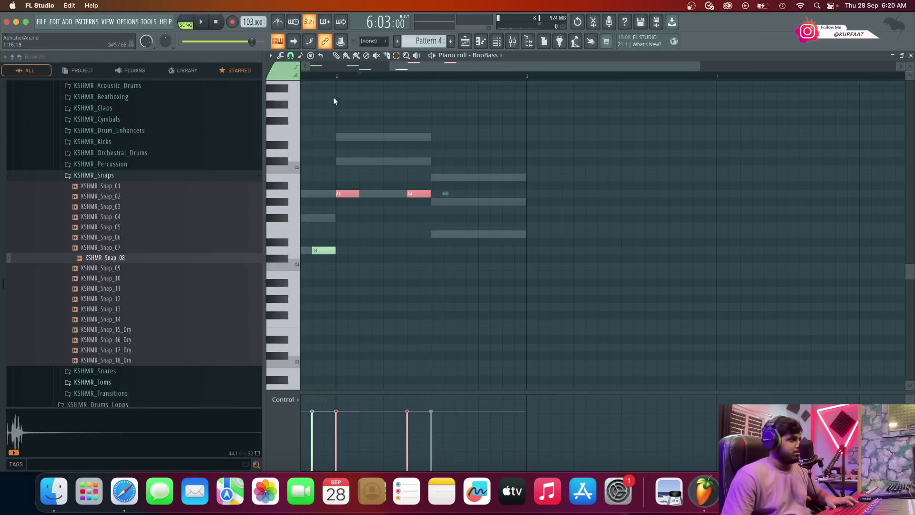
pyautogui.hotkey('ctrl', 'b')
pyautogui.moveTo(448, 193); pyautogui.dragTo(448, 234)
pyautogui.click(566, 225)
pyautogui.rightClick(565, 225)
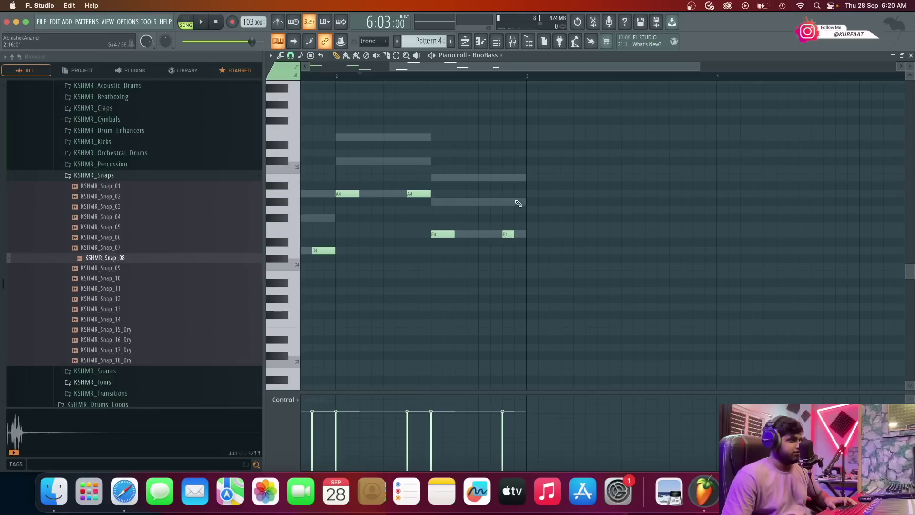
pyautogui.press('space')
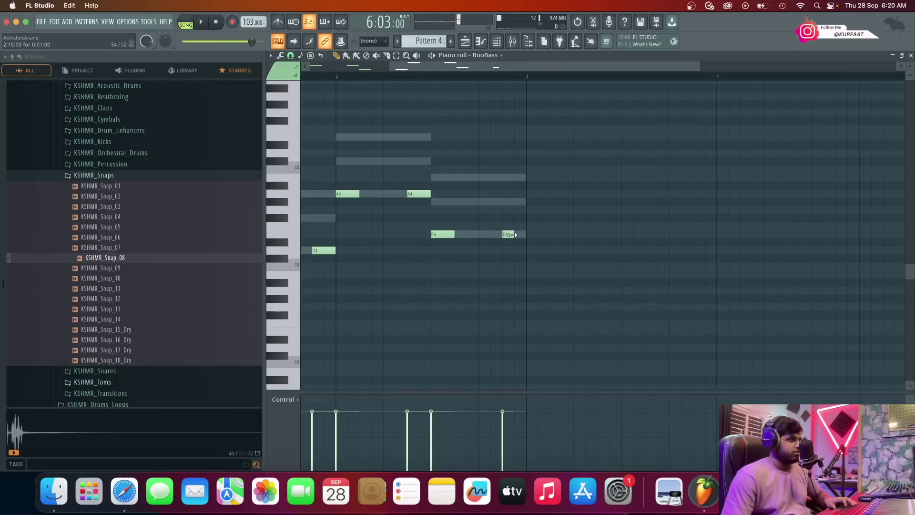
pyautogui.scroll(-2, 491, 211)
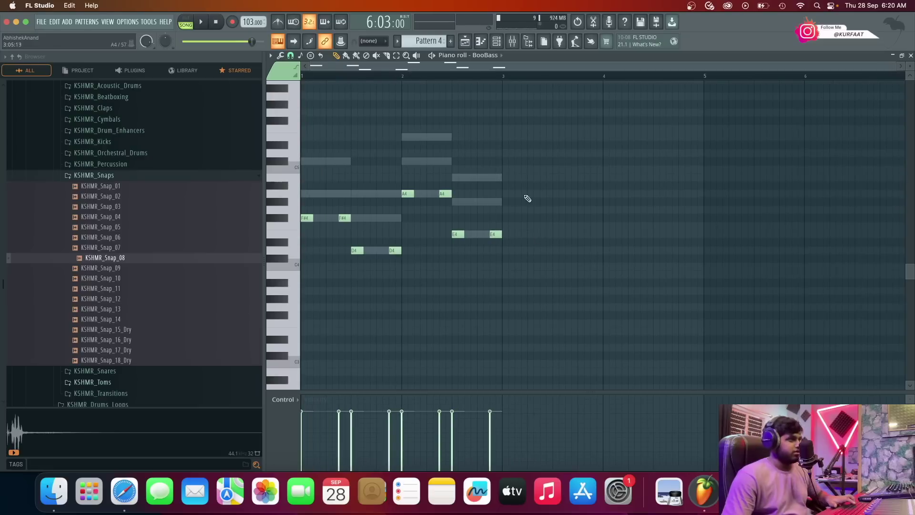
# Play the arrangement from the playlist and delete all Dark Piano notes from Pattern 4.
pyautogui.click(466, 42)
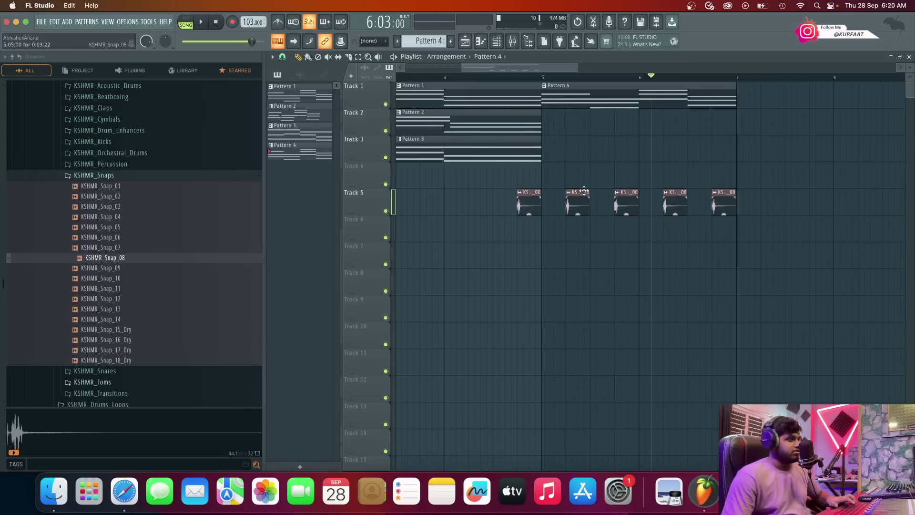
pyautogui.press('space')
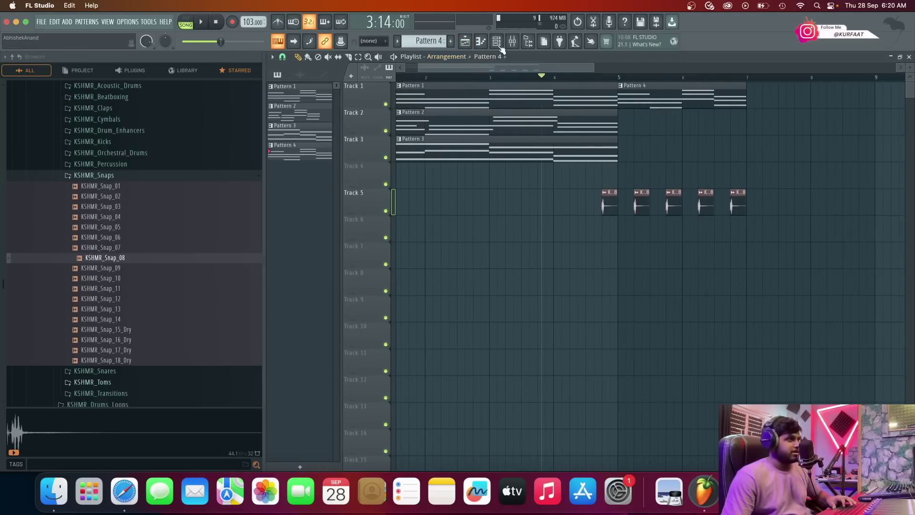
pyautogui.click(496, 41)
pyautogui.click(516, 154)
pyautogui.hotkey('ctrl', 'a')
pyautogui.press('Delete')
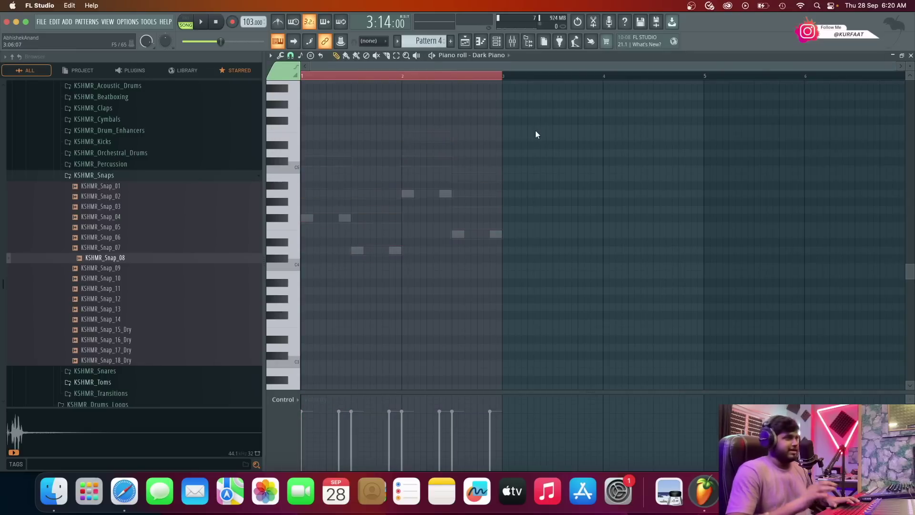
# Return to the playlist and play the arrangement from bar 1 with the metronome on.
pyautogui.click(469, 43)
pyautogui.scroll(-3, 700, 166)
pyautogui.moveTo(508, 78); pyautogui.dragTo(348, 89)
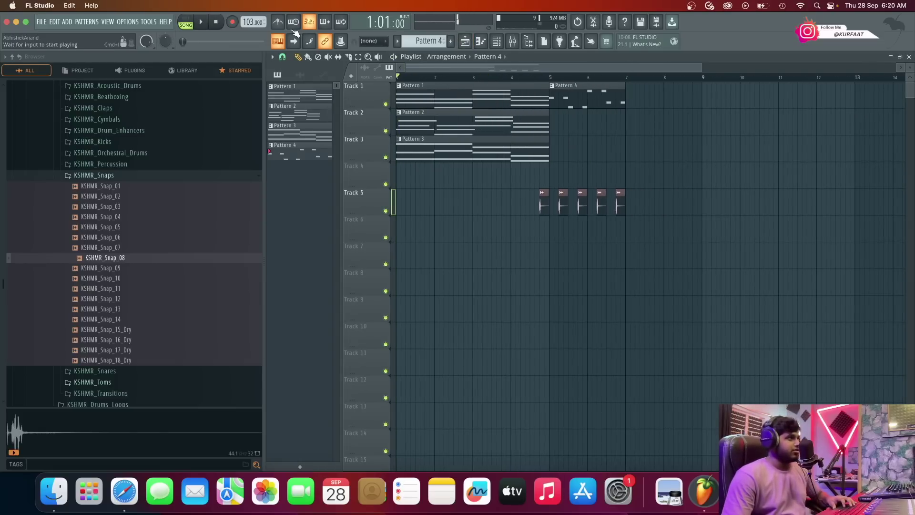
pyautogui.press('space')
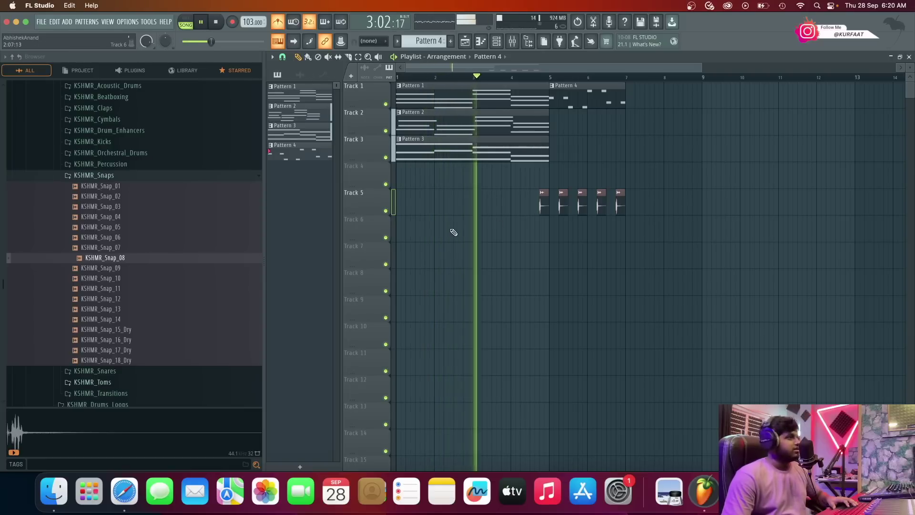
# Place a second Pattern 4 clip at bar 7 on Track 1 and stop playback.
pyautogui.click(590, 90)
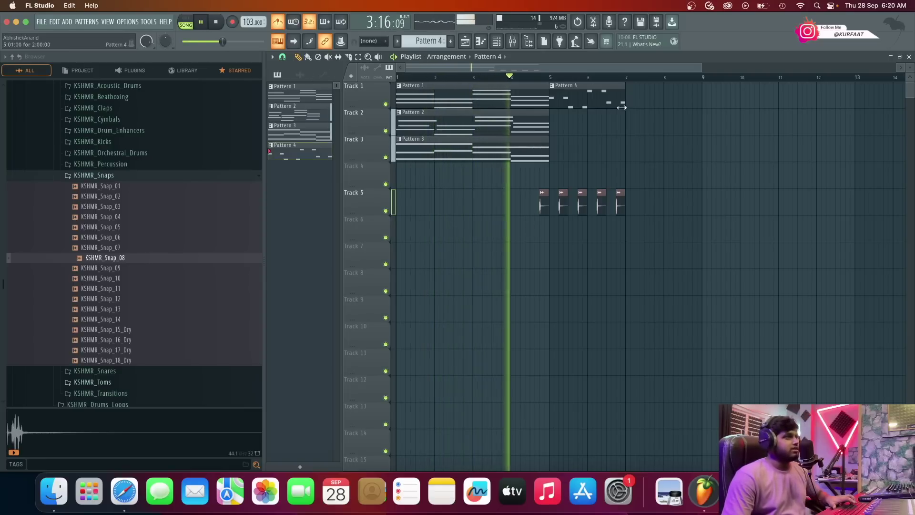
pyautogui.scroll(3, 628, 105)
pyautogui.click(631, 103)
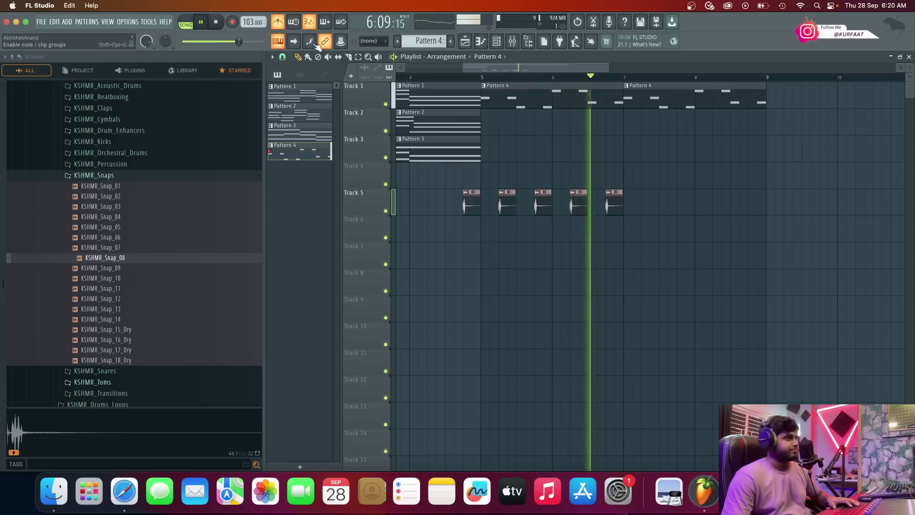
pyautogui.press('space')
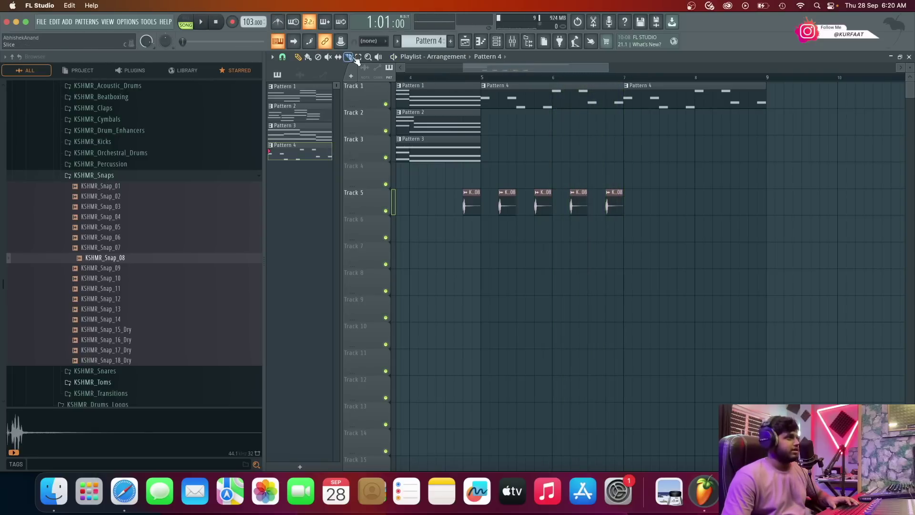
# Duplicate the last four KSHMR_Snap_08 clips on Track 5 beneath the second Pattern 4 clip and play the arrangement.
pyautogui.moveTo(805, 238); pyautogui.dragTo(648, 208)
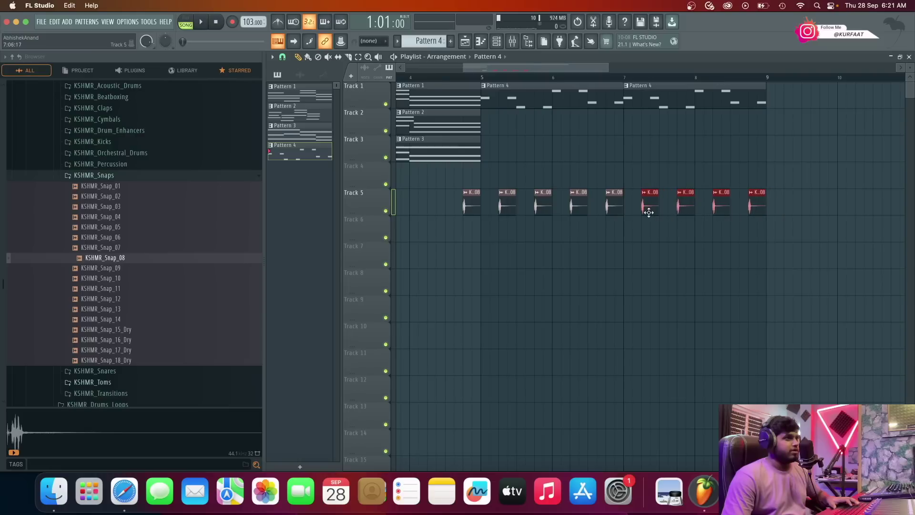
pyautogui.press('space')
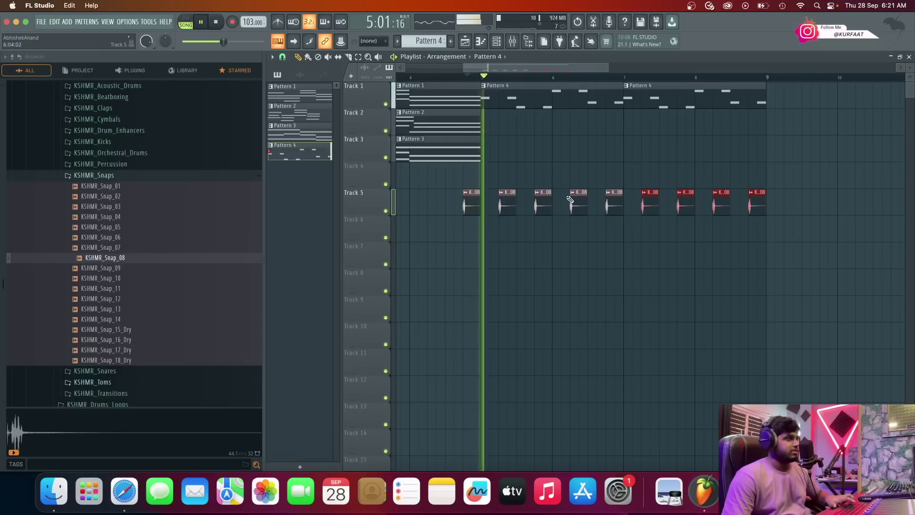
pyautogui.scroll(-3, 686, 241)
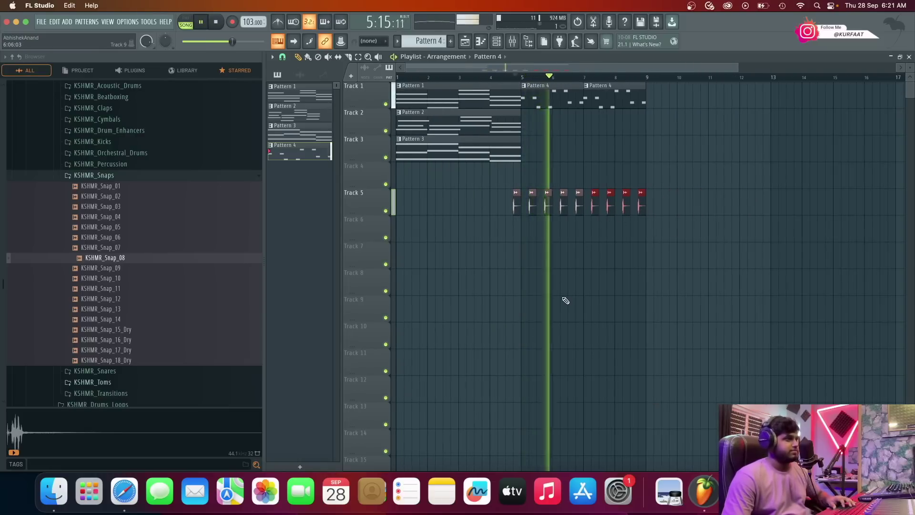
pyautogui.click(653, 265)
pyautogui.rightClick(682, 264)
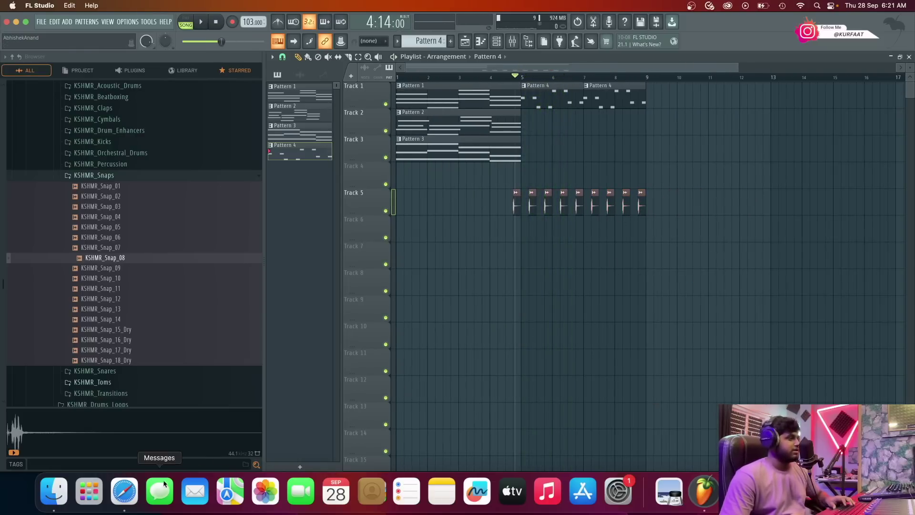
# Switch to Safari and play the Heeriye reference on Chordify.
pyautogui.click(124, 491)
pyautogui.press('space')
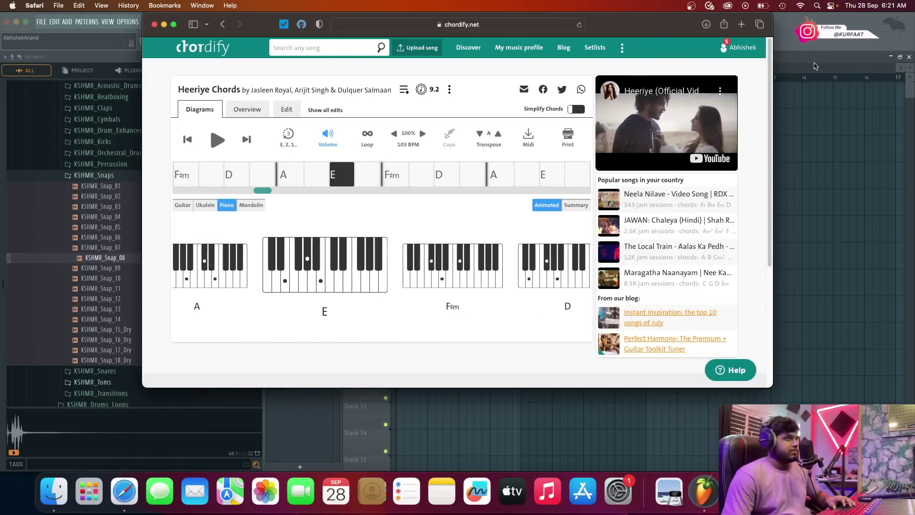
# Return to FL Studio, check the BooBass bass, mid and treble controls, and play the arrangement near bar 5.
pyautogui.press('super+Tab')
pyautogui.click(497, 42)
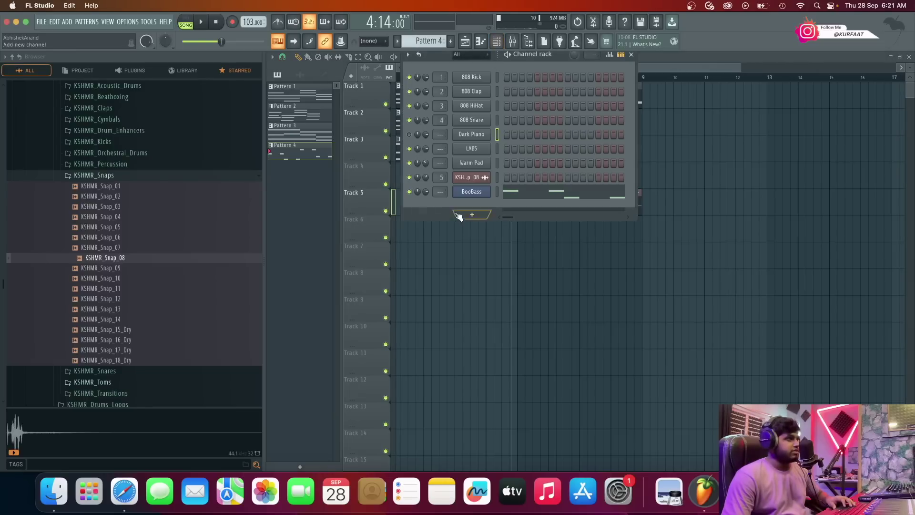
pyautogui.click(474, 193)
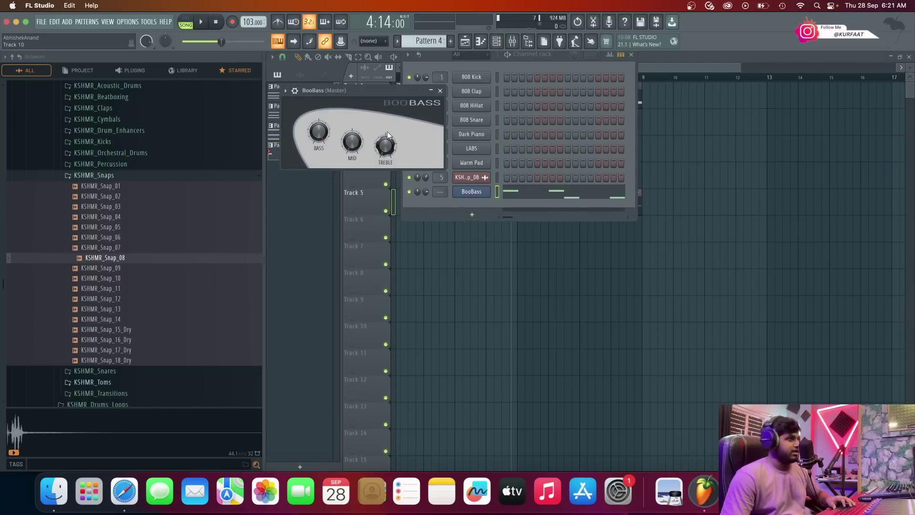
pyautogui.click(440, 91)
pyautogui.click(630, 54)
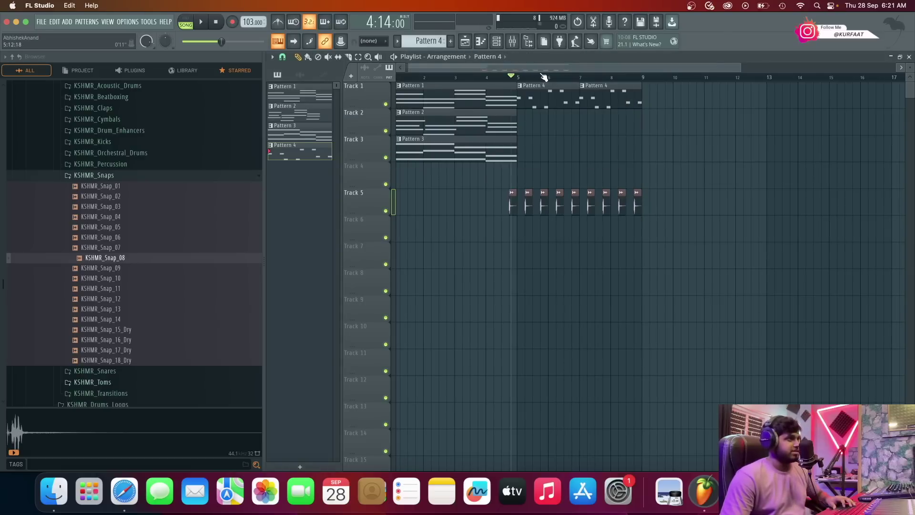
pyautogui.press('space')
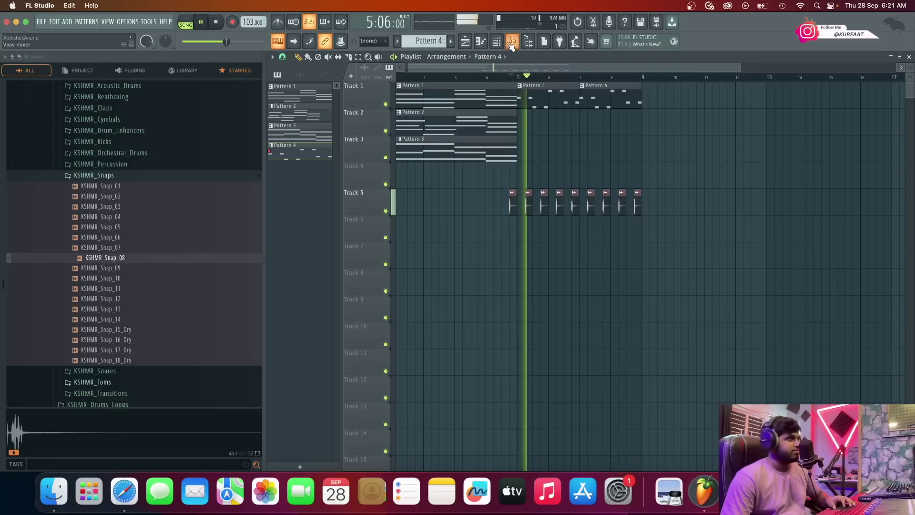
pyautogui.press('space')
# Switch to Chordify and replay the Heeriye passage around the change from E to F♯m to study the transition.
pyautogui.click(124, 491)
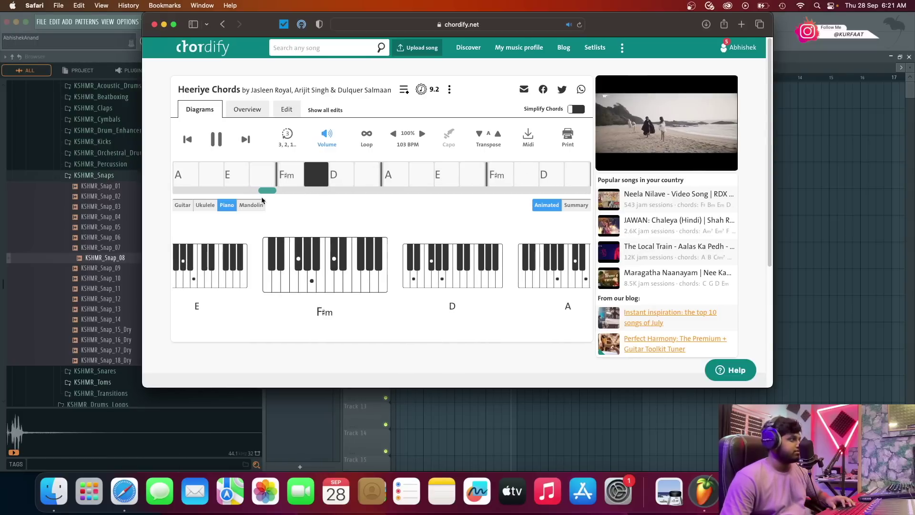
pyautogui.press('space')
pyautogui.press('space')
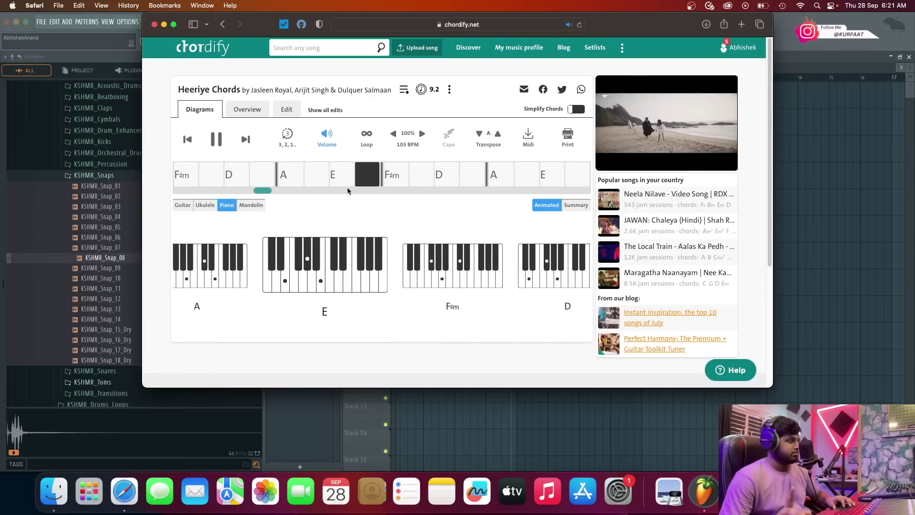
pyautogui.press('space')
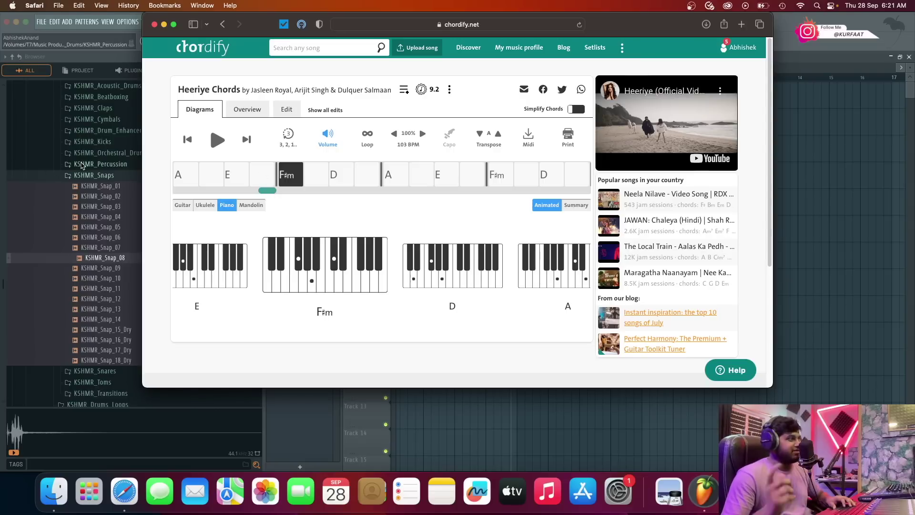
pyautogui.moveTo(265, 190); pyautogui.dragTo(256, 191)
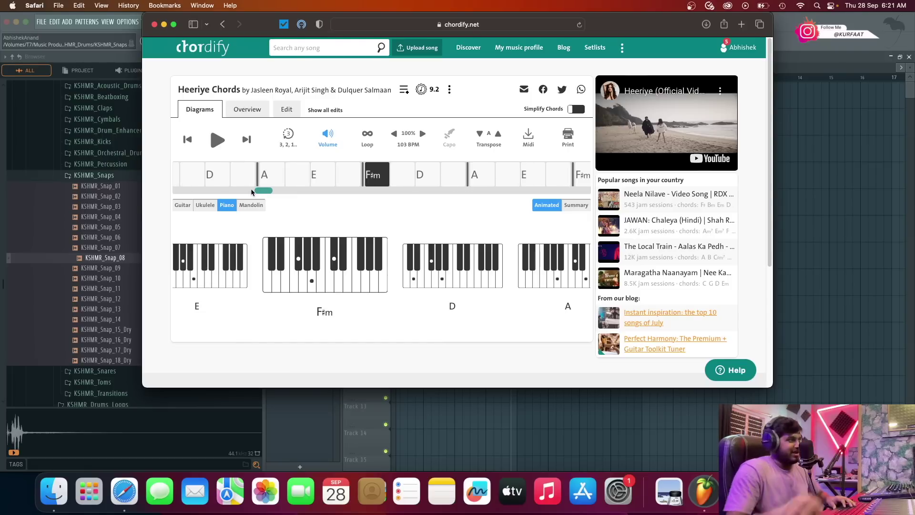
pyautogui.press('space')
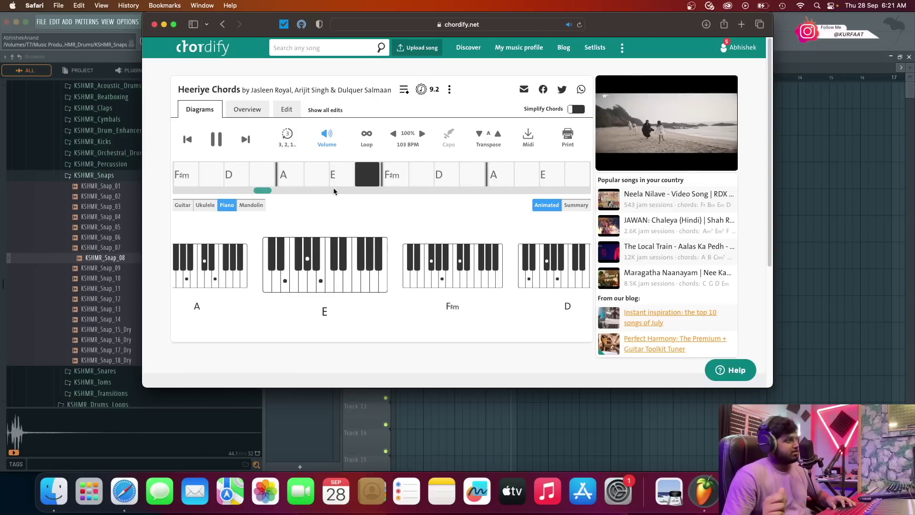
pyautogui.press('space')
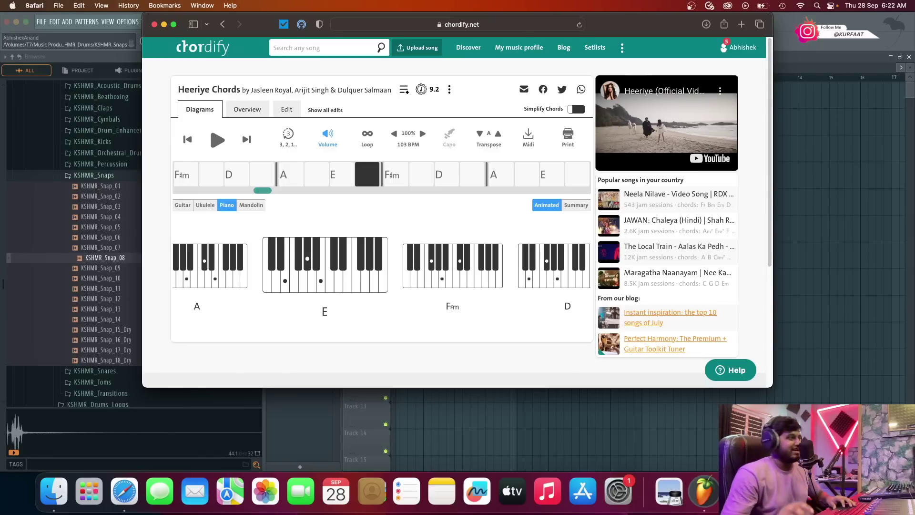
pyautogui.click(296, 176)
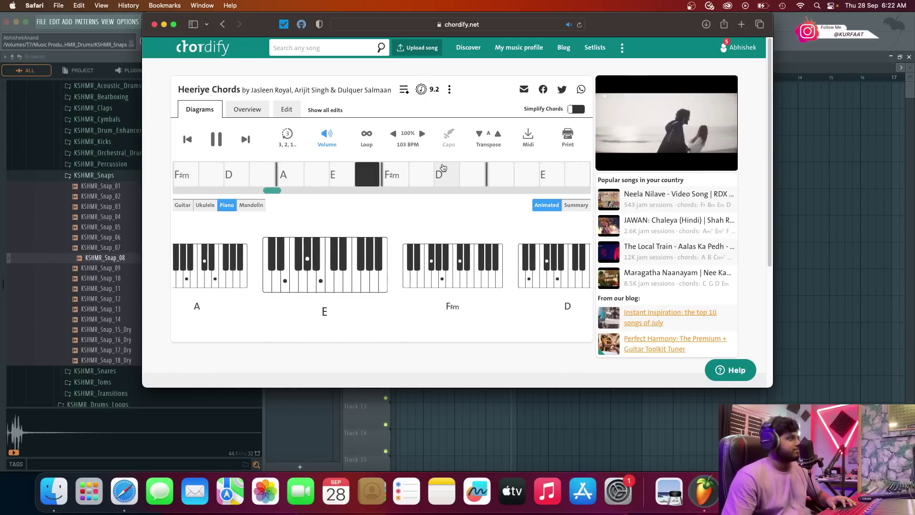
# Return to FL Studio, duplicate the Pattern 1, 2 and 3 clips to bar 9 on Tracks 1–3, and play the transition.
pyautogui.click(798, 61)
pyautogui.scroll(-2, 553, 112)
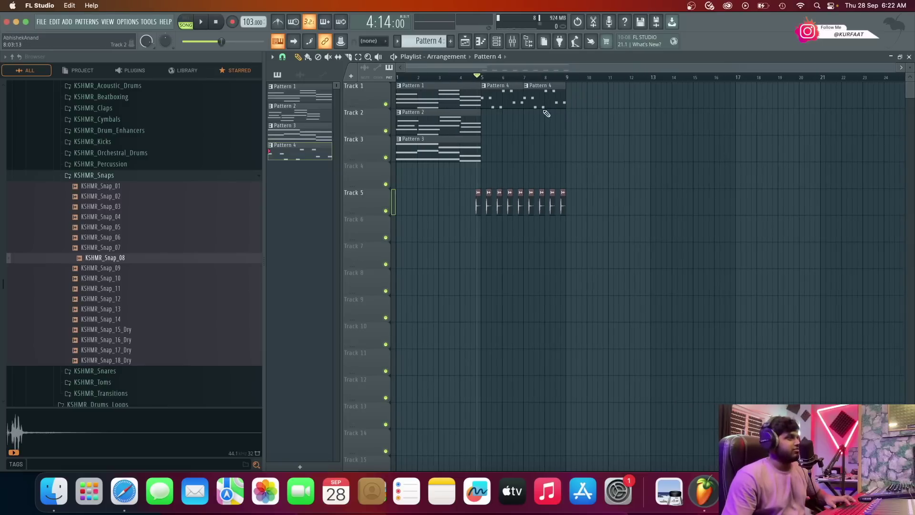
pyautogui.moveTo(459, 159)
pyautogui.mouseDown()
pyautogui.moveTo(418, 82)
pyautogui.moveTo(496, 102)
pyautogui.moveTo(584, 101)
pyautogui.mouseUp()
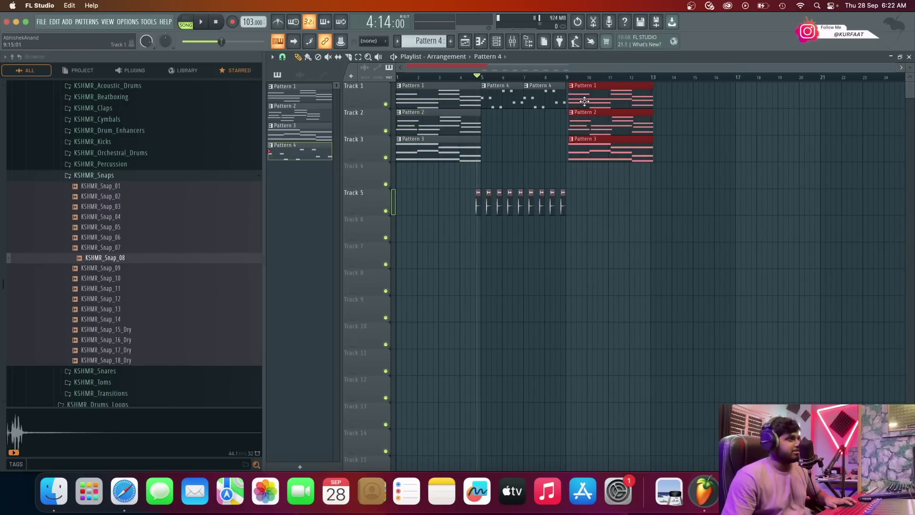
pyautogui.click(556, 77)
pyautogui.press('space')
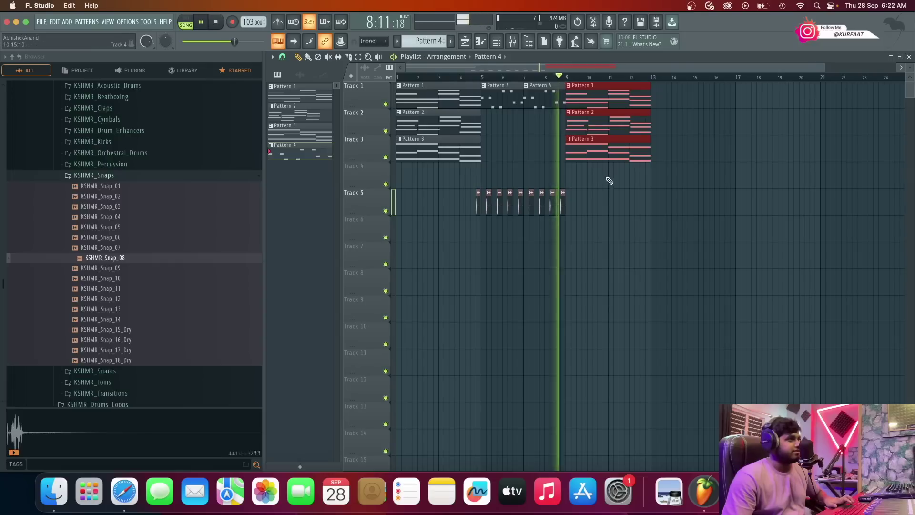
pyautogui.scroll(3, 609, 188)
pyautogui.click(609, 194)
pyautogui.rightClick(609, 194)
pyautogui.press('space')
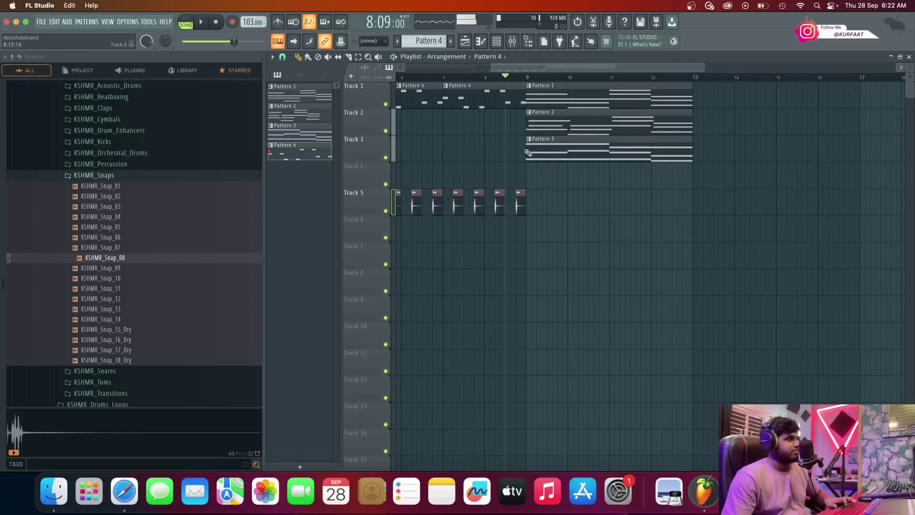
# Delete the last snap clip before bar 9 and trim the second Pattern 4 clip to a length of 1:12:00 during playback.
pyautogui.click(462, 75)
pyautogui.press('space')
pyautogui.scroll(3, 519, 200)
pyautogui.rightClick(547, 204)
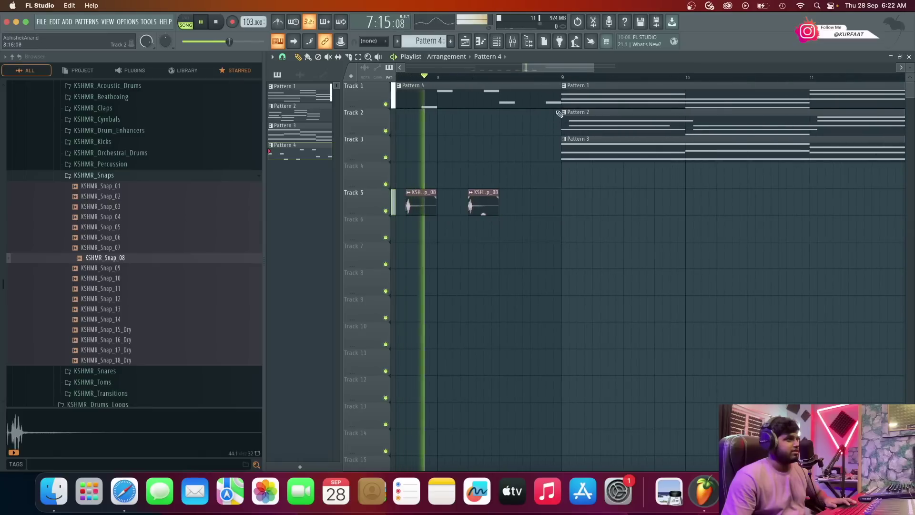
pyautogui.moveTo(557, 100); pyautogui.dragTo(526, 105)
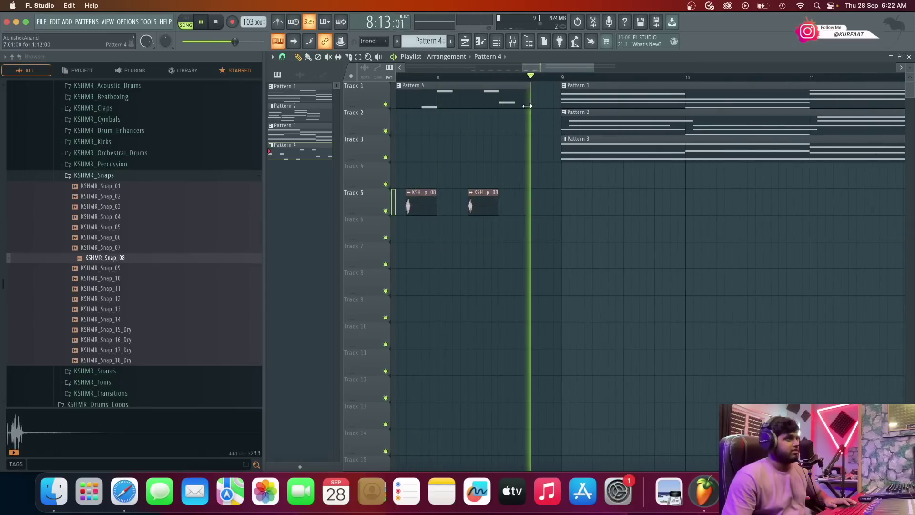
pyautogui.press('space')
pyautogui.scroll(-3, 526, 91)
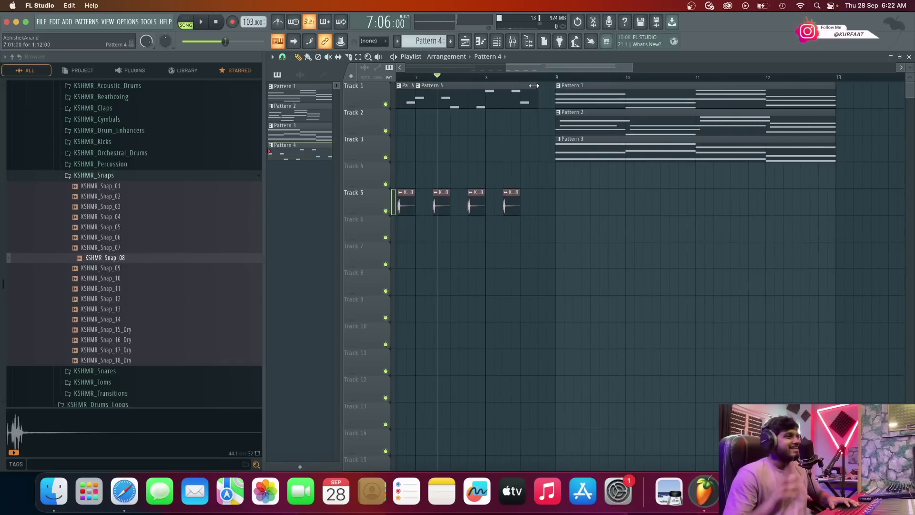
pyautogui.click(528, 78)
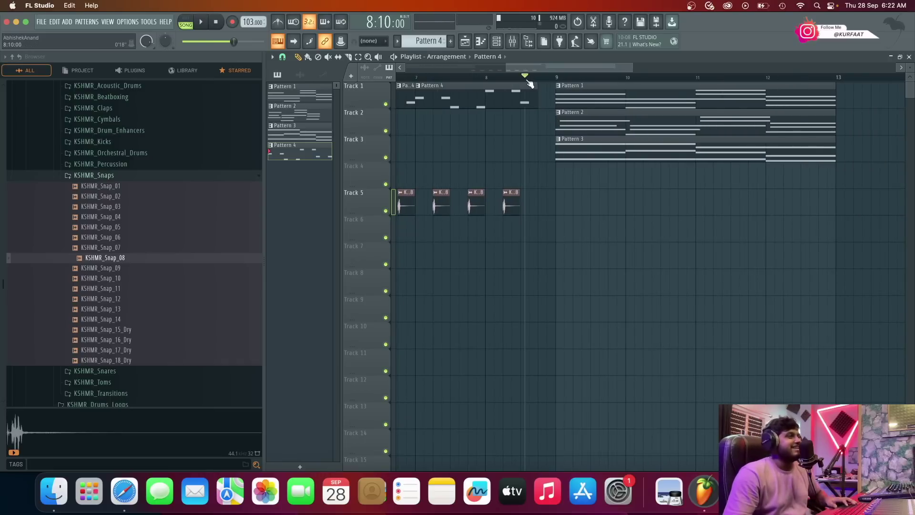
pyautogui.scroll(-2, 610, 139)
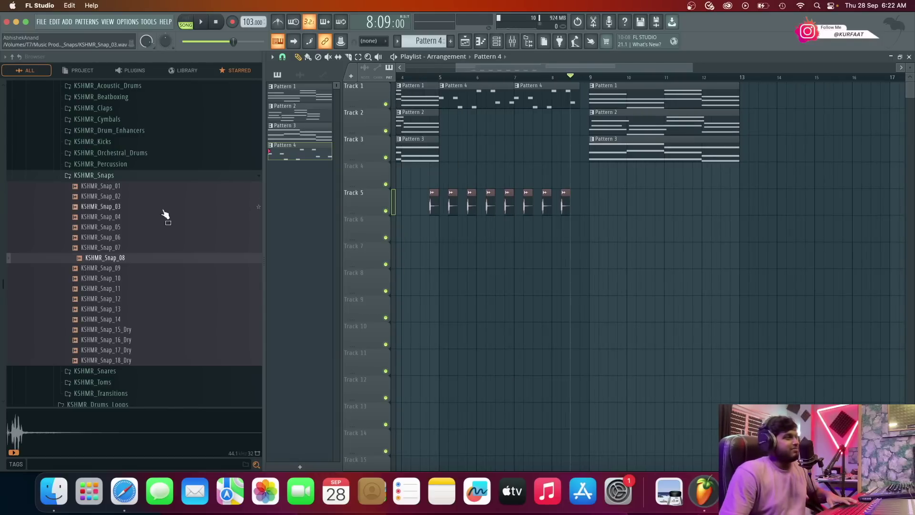
# Audition KSHMR_Chest_Kicks samples from the Hip Hop kicks folder and place KSHMR_Chest_Kick_02 on Track 6 at bar 9.
pyautogui.click(132, 144)
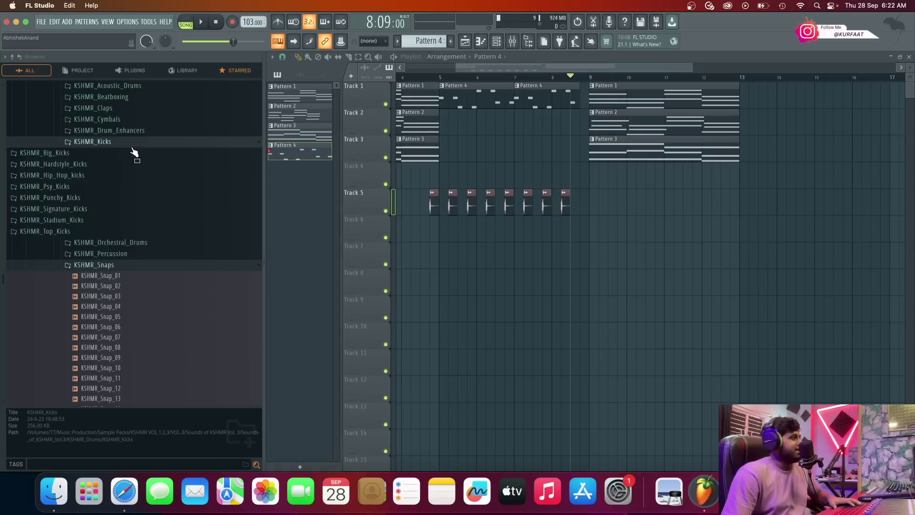
pyautogui.click(96, 178)
pyautogui.click(79, 188)
pyautogui.click(79, 187)
pyautogui.click(80, 198)
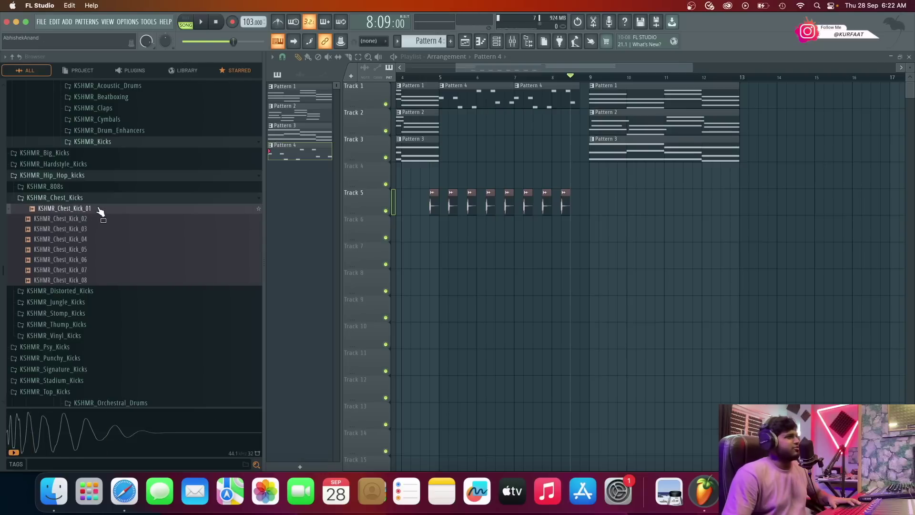
pyautogui.click(114, 220)
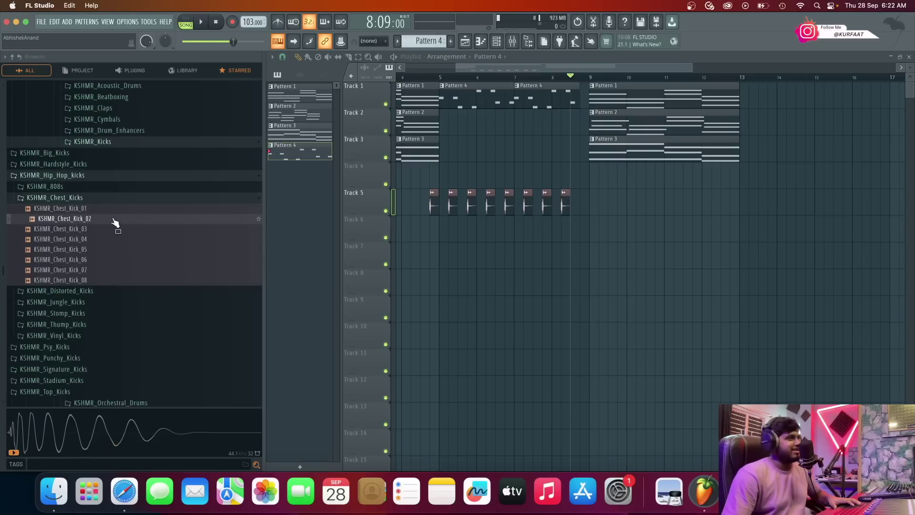
pyautogui.moveTo(115, 222); pyautogui.dragTo(591, 238)
# Switch to Chordify and listen to the reference section for the kick rhythm.
pyautogui.click(124, 492)
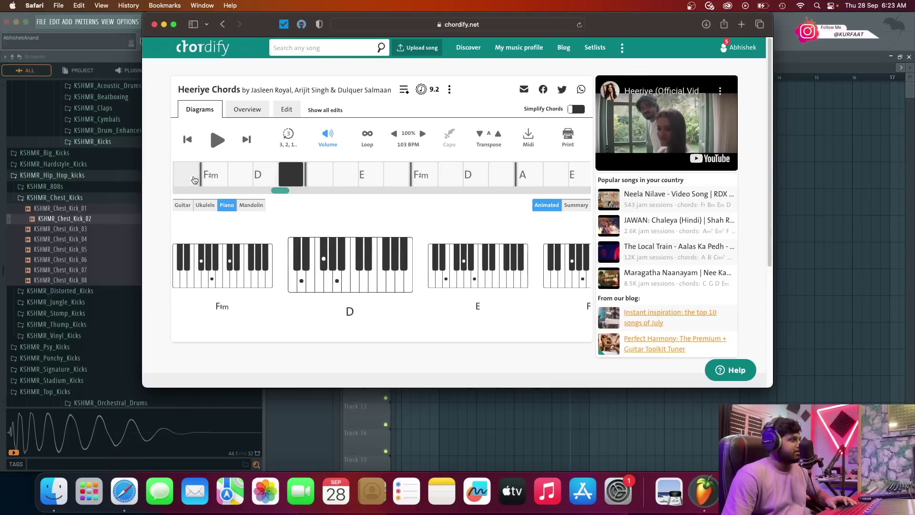
pyautogui.press('space')
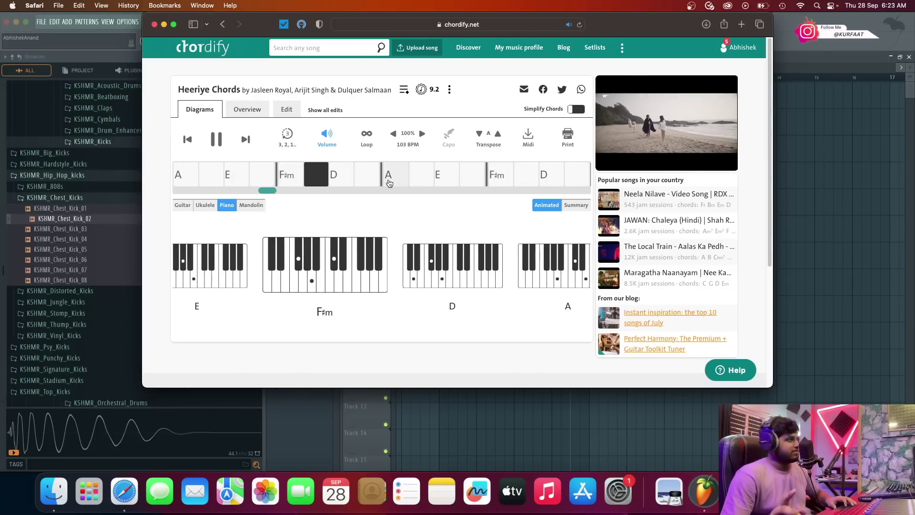
pyautogui.press('space')
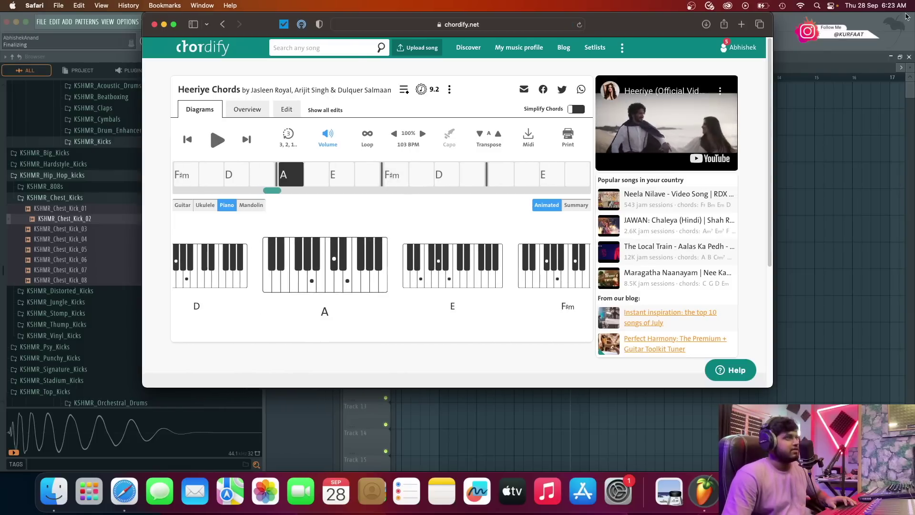
# Return to FL Studio and place KSHMR_Chest_Kick_02 clips on every beat of Track 6 from bar 9 to bar 11, checking by playback.
pyautogui.click(820, 60)
pyautogui.scroll(5, 589, 243)
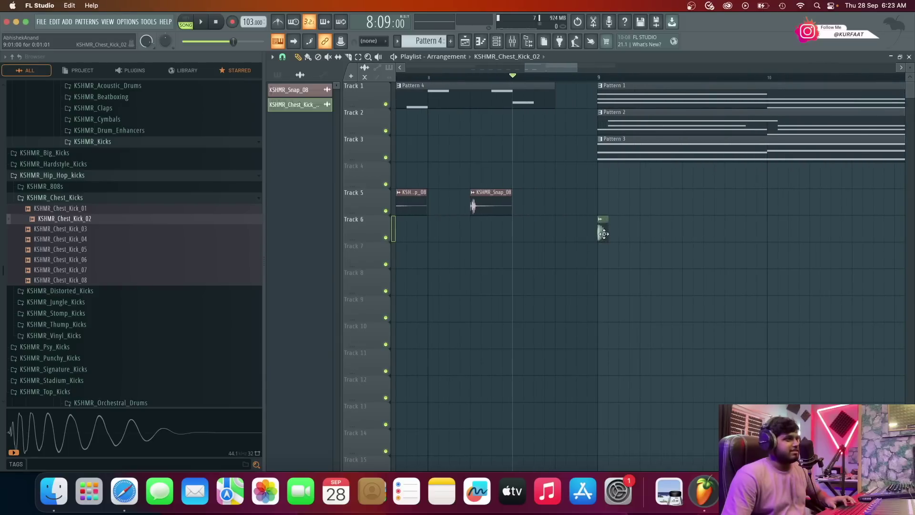
pyautogui.press('space')
pyautogui.click(641, 233)
pyautogui.click(683, 232)
pyautogui.click(725, 232)
pyautogui.click(772, 235)
pyautogui.click(813, 236)
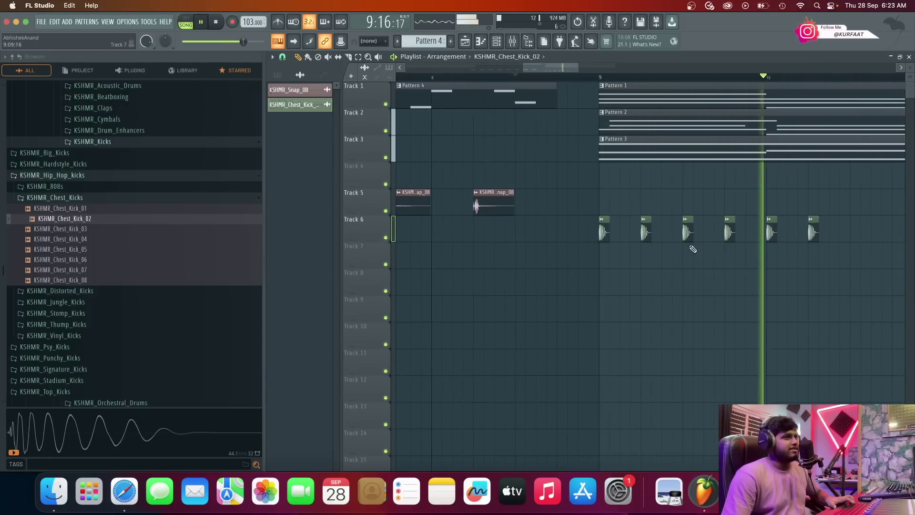
pyautogui.scroll(-4, 686, 248)
pyautogui.scroll(3, 749, 235)
pyautogui.click(749, 235)
pyautogui.click(777, 238)
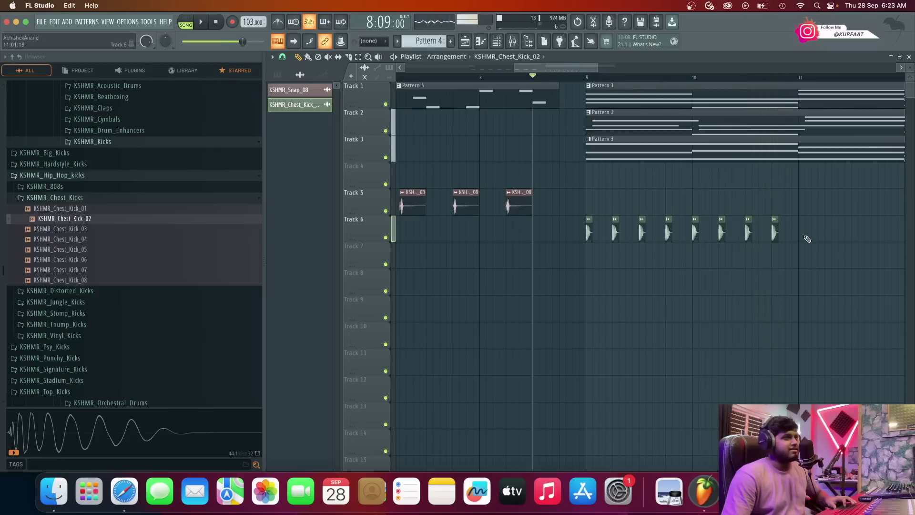
pyautogui.click(806, 238)
pyautogui.press('space')
pyautogui.press('space')
pyautogui.press('space')
# Duplicate the row of kick clips on Track 6 so the copies run from bar 11 to bar 13.
pyautogui.scroll(-3, 551, 229)
pyautogui.click(358, 56)
pyautogui.moveTo(682, 189); pyautogui.dragTo(549, 244)
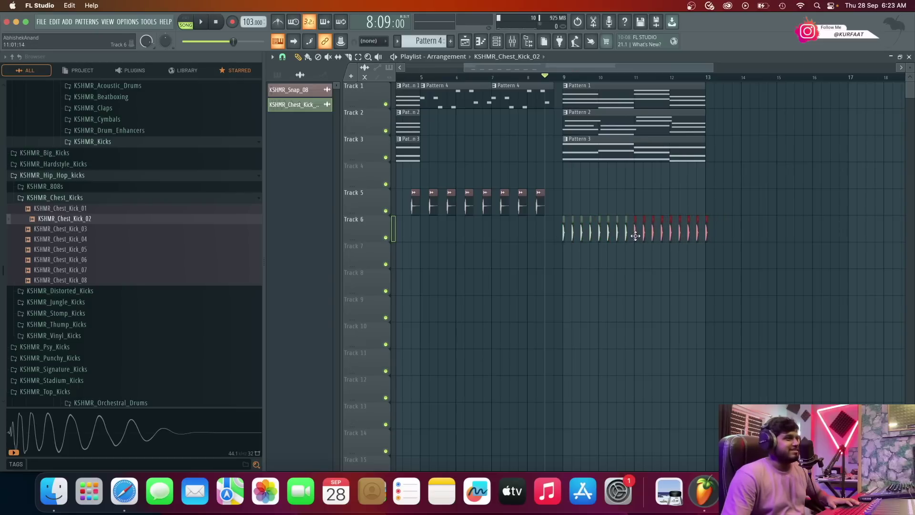
pyautogui.scroll(-2, 747, 282)
pyautogui.click(763, 266)
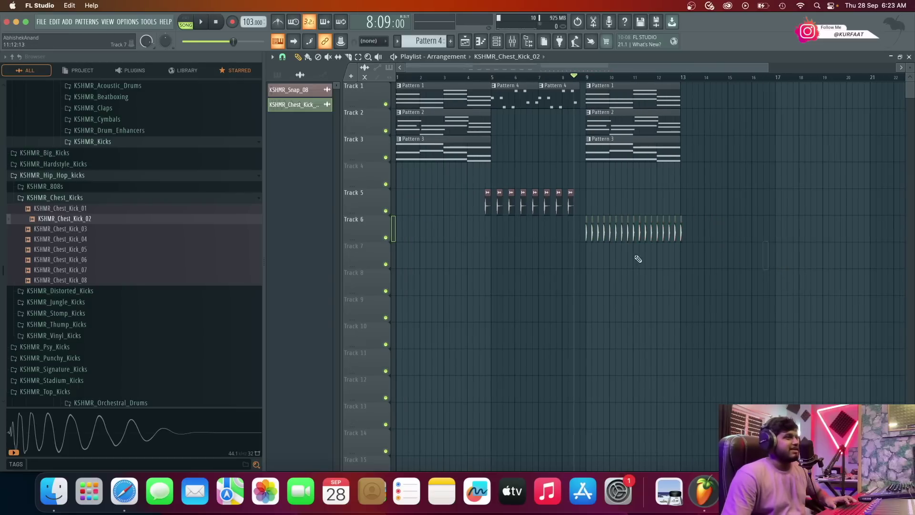
# Duplicate the KSHMR_Snap_08 clips on Track 5 above the kicks, starting on the second beat of bar 9.
pyautogui.scroll(1, 567, 255)
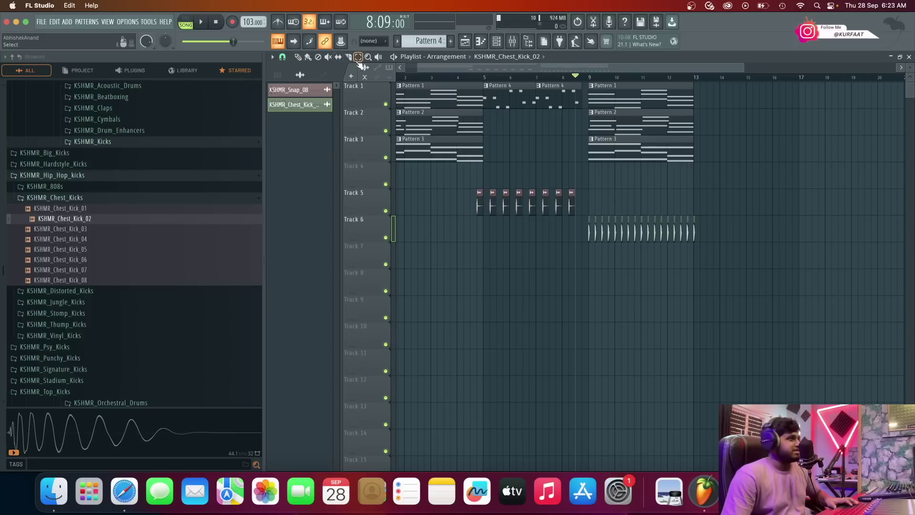
pyautogui.moveTo(597, 215)
pyautogui.mouseDown()
pyautogui.moveTo(490, 189)
pyautogui.moveTo(598, 205)
pyautogui.mouseUp()
pyautogui.scroll(5, 598, 205)
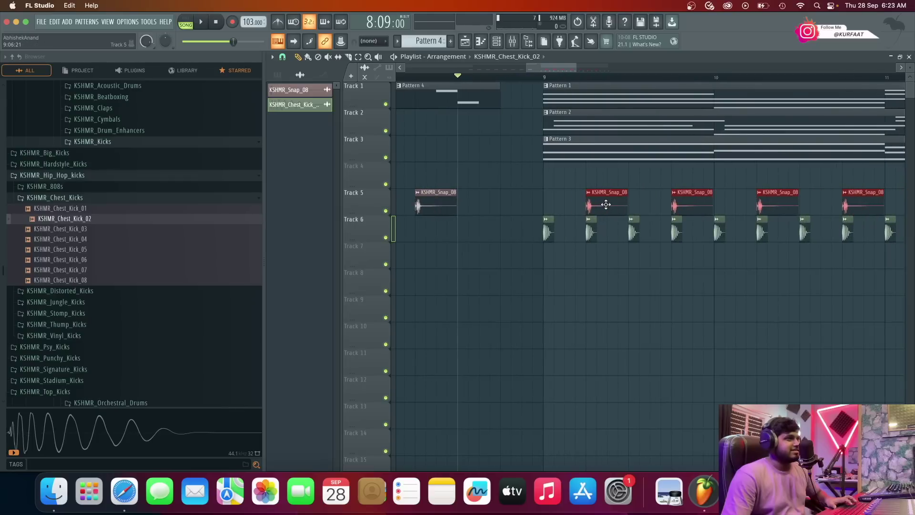
pyautogui.scroll(-3, 599, 210)
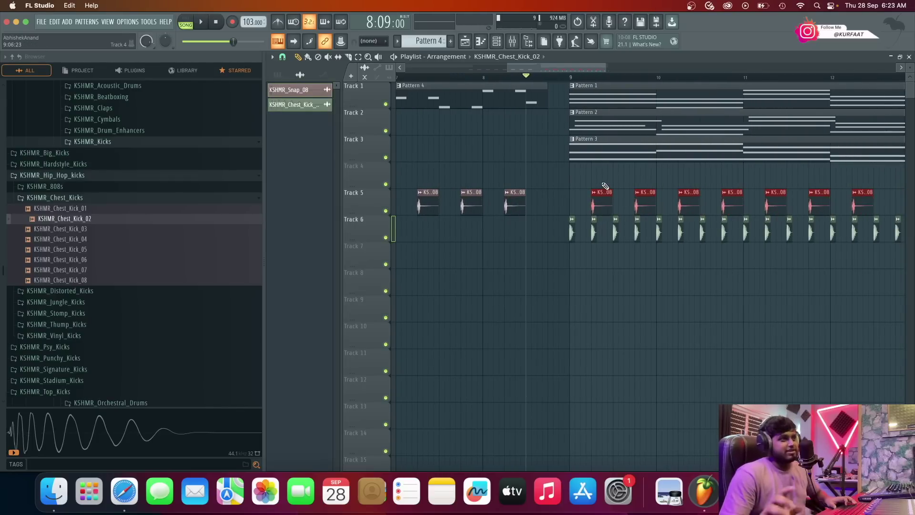
# Play back the section from bar 9 to check the kicks and snaps against the chords.
pyautogui.scroll(-4, 627, 178)
pyautogui.press('space')
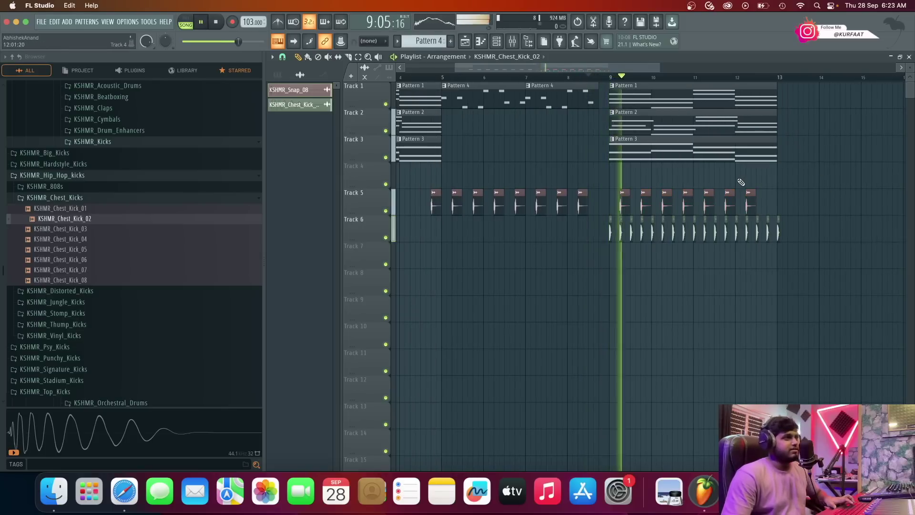
pyautogui.scroll(-3, 749, 200)
pyautogui.scroll(3, 749, 200)
pyautogui.scroll(-2, 748, 200)
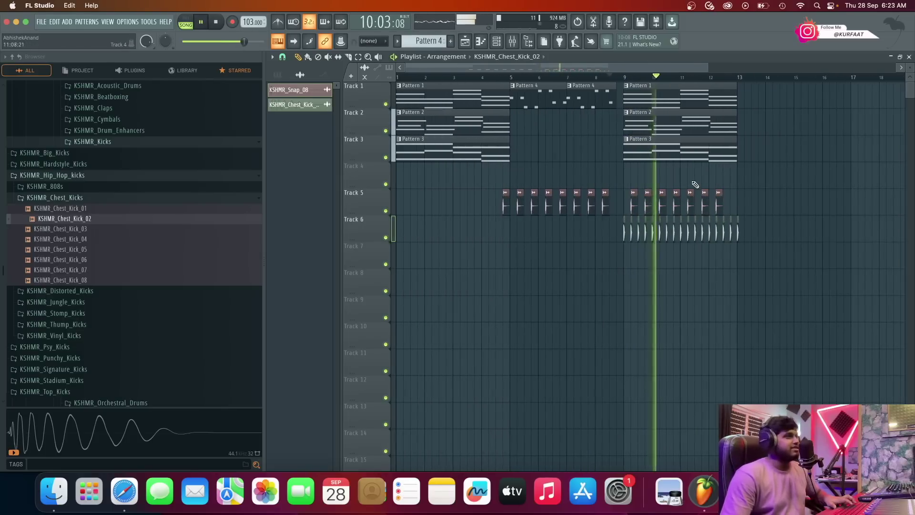
pyautogui.press('space')
# Set the playhead to bar 9 and move both Pattern 4 clips from Track 1 down to Track 8, keeping their timing.
pyautogui.scroll(3, 614, 121)
pyautogui.moveTo(630, 78); pyautogui.dragTo(634, 81)
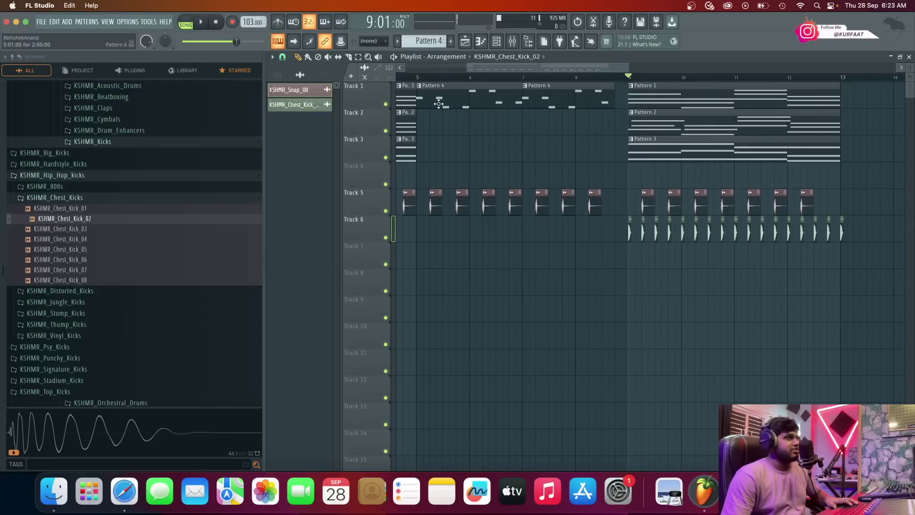
pyautogui.moveTo(474, 101); pyautogui.dragTo(464, 292)
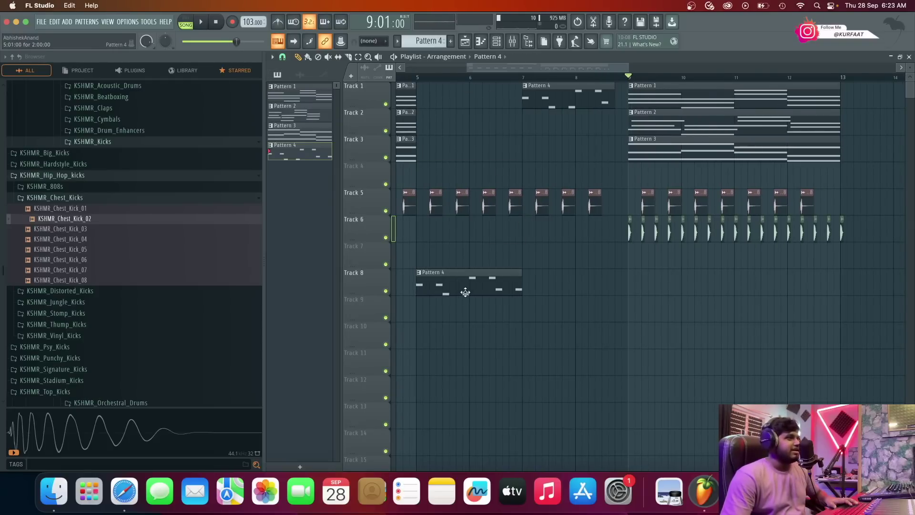
pyautogui.moveTo(566, 101); pyautogui.dragTo(557, 304)
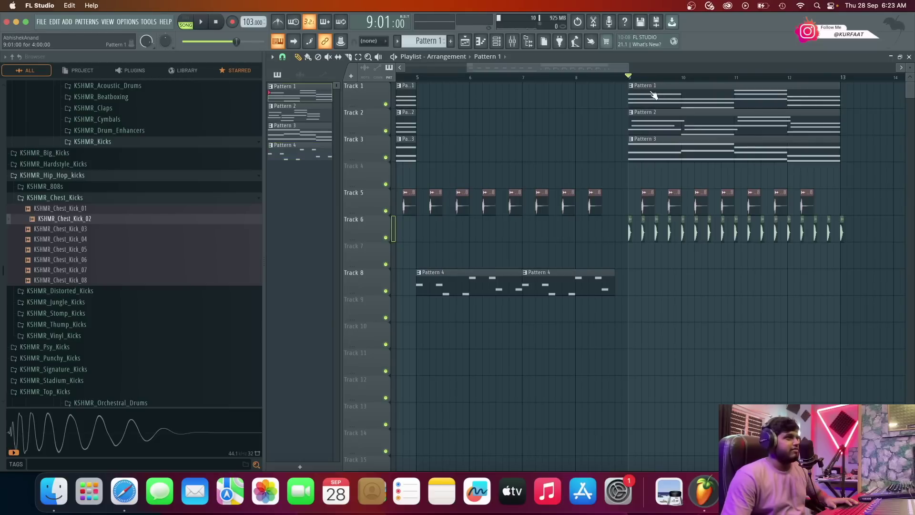
# Open the BooBass piano roll in Pattern 1 and remove the F#4 note at the start of bar 1.
pyautogui.click(504, 42)
pyautogui.rightClick(481, 181)
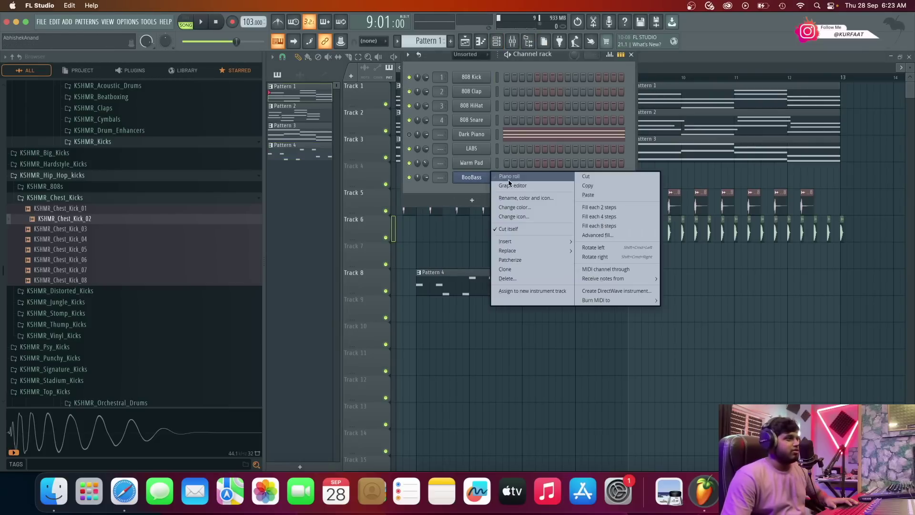
pyautogui.click(511, 177)
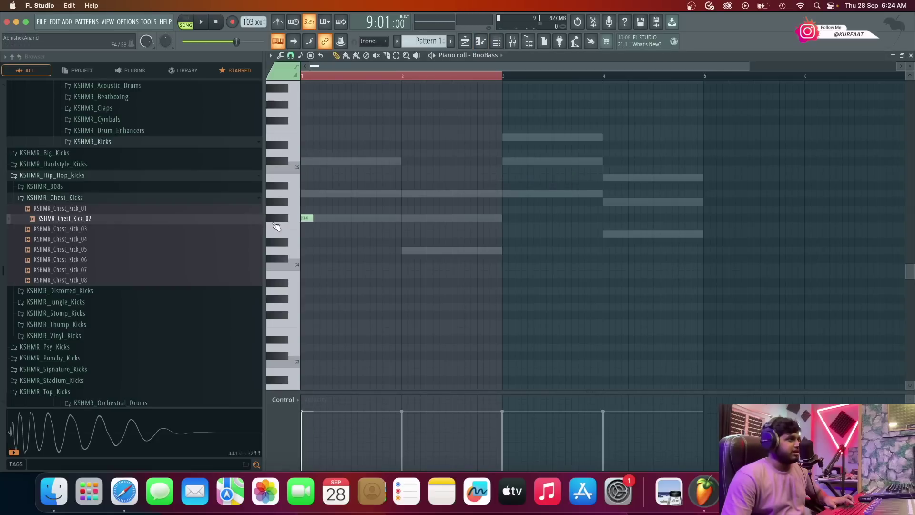
pyautogui.scroll(2, 344, 157)
pyautogui.press('space')
pyautogui.press('space')
pyautogui.rightClick(316, 218)
# Copy the two opening F#4 bass notes from Pattern 4 and paste them at the start of Pattern 1's BooBass piano roll.
pyautogui.scroll(-3, 431, 43)
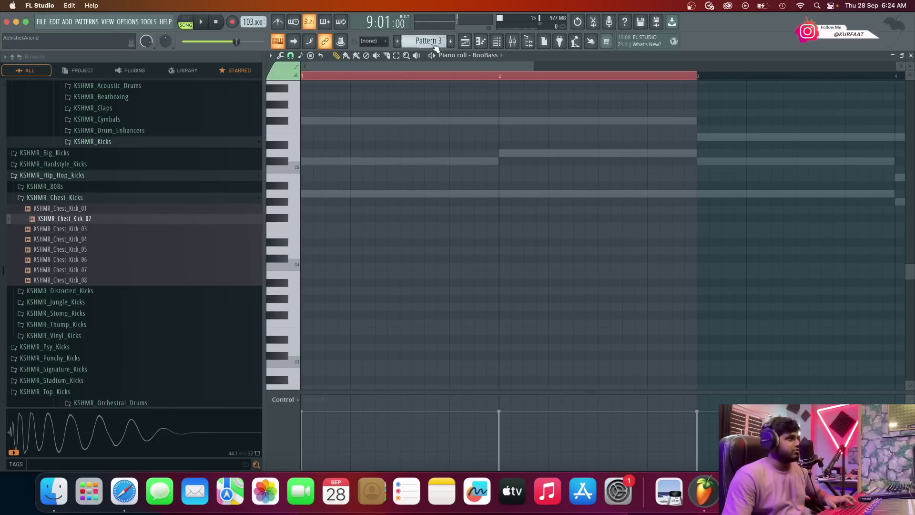
pyautogui.click(396, 55)
pyautogui.moveTo(405, 158); pyautogui.dragTo(307, 222)
pyautogui.scroll(3, 429, 41)
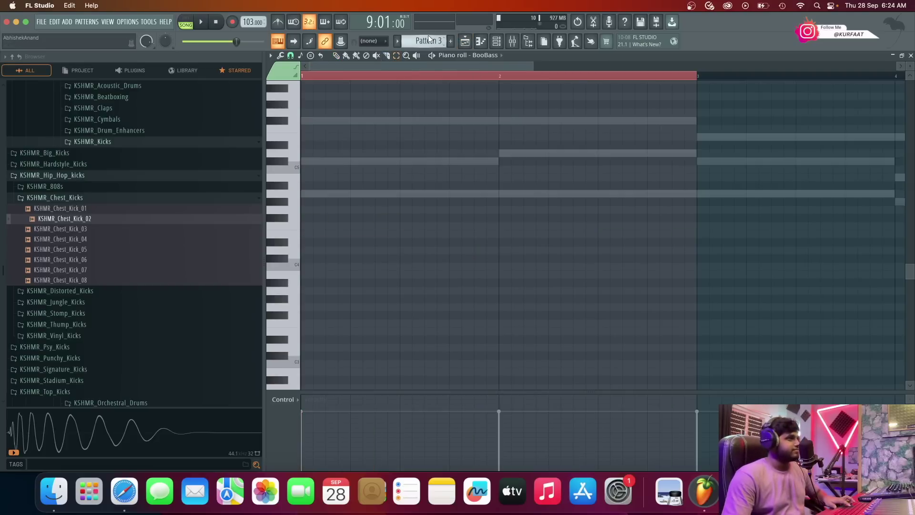
pyautogui.press('super+v')
pyautogui.press('space')
pyautogui.click(337, 55)
pyautogui.press('space')
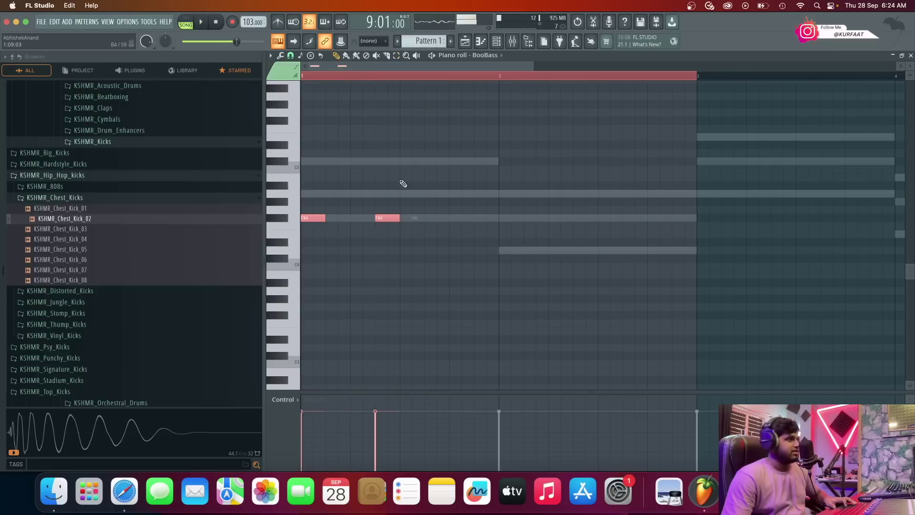
# Repeat the bass rhythm across bars 1 to 4 on the chord roots F#4, D4, A4 and E4.
pyautogui.moveTo(324, 219); pyautogui.dragTo(511, 249)
pyautogui.scroll(-3, 474, 253)
pyautogui.moveTo(418, 252); pyautogui.dragTo(598, 195)
pyautogui.moveTo(598, 234); pyautogui.dragTo(547, 190)
# Cut all the BooBass notes from Pattern 1 and paste them into the empty Pattern 5.
pyautogui.press('super+a')
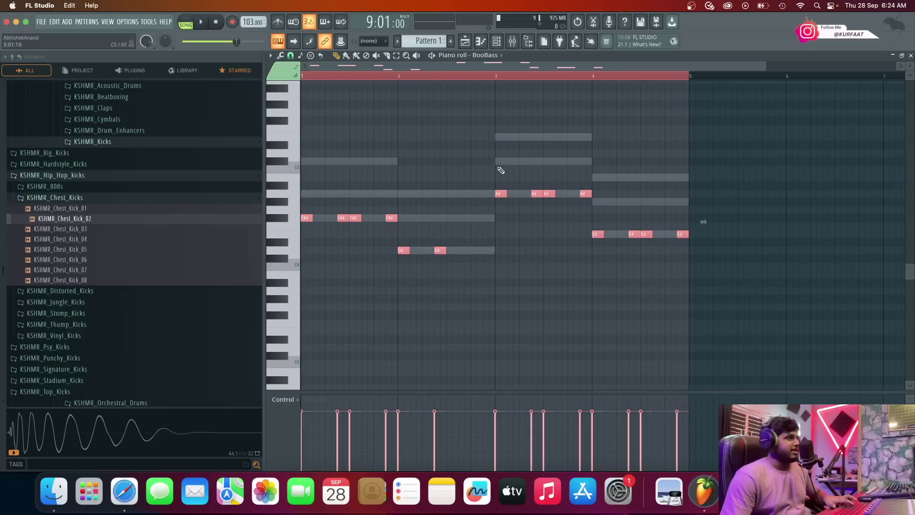
pyautogui.press('Delete')
pyautogui.scroll(-3, 442, 43)
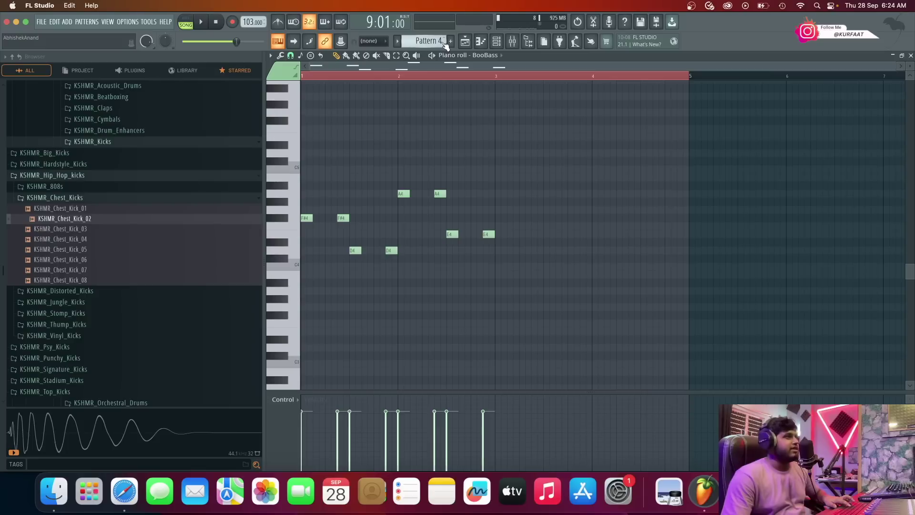
pyautogui.press('super+v')
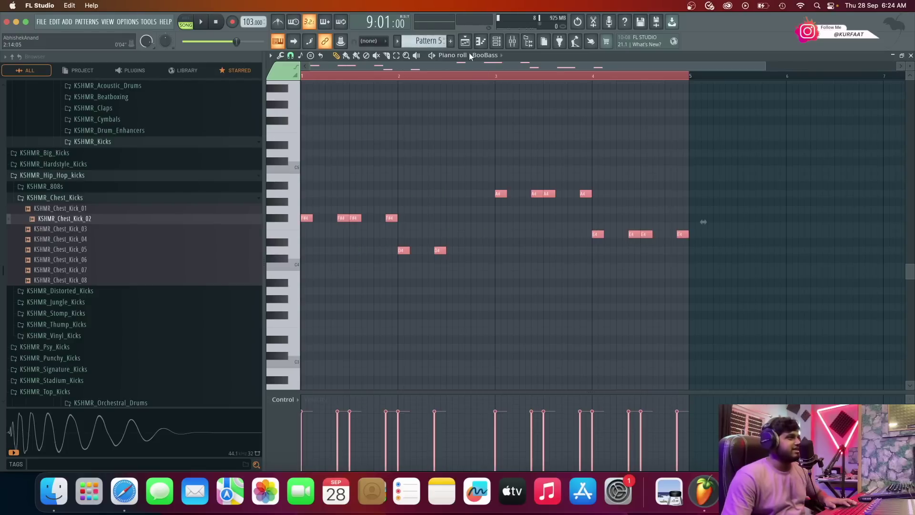
# Add two D4 notes in the second half of bar 2 and place Pattern 5 on Track 8 at bar 9.
pyautogui.click(460, 251)
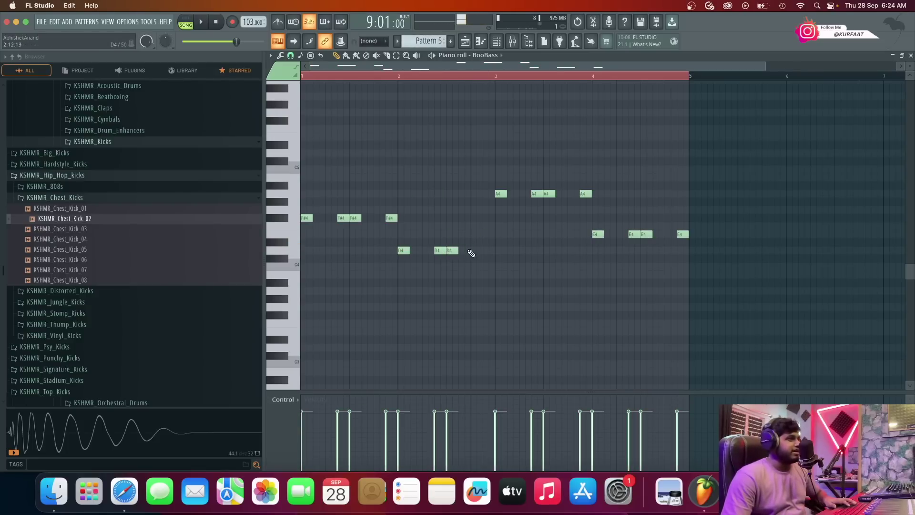
pyautogui.click(484, 251)
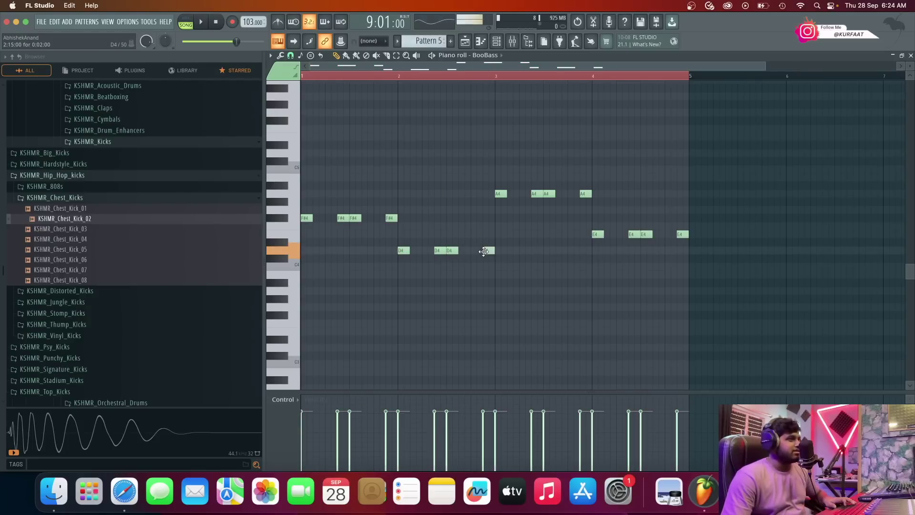
pyautogui.click(466, 41)
pyautogui.click(651, 284)
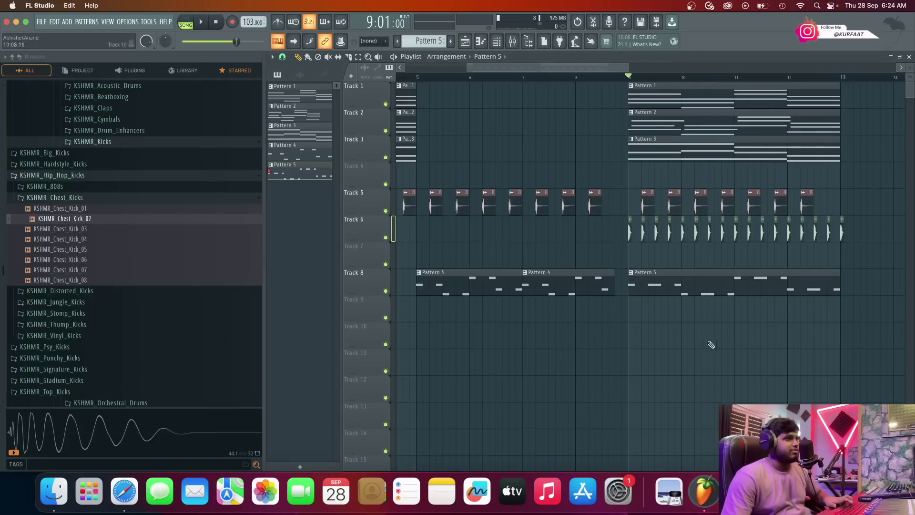
# Play the arrangement from bar 1 to hear how the sections lead into bar 9.
pyautogui.click(536, 77)
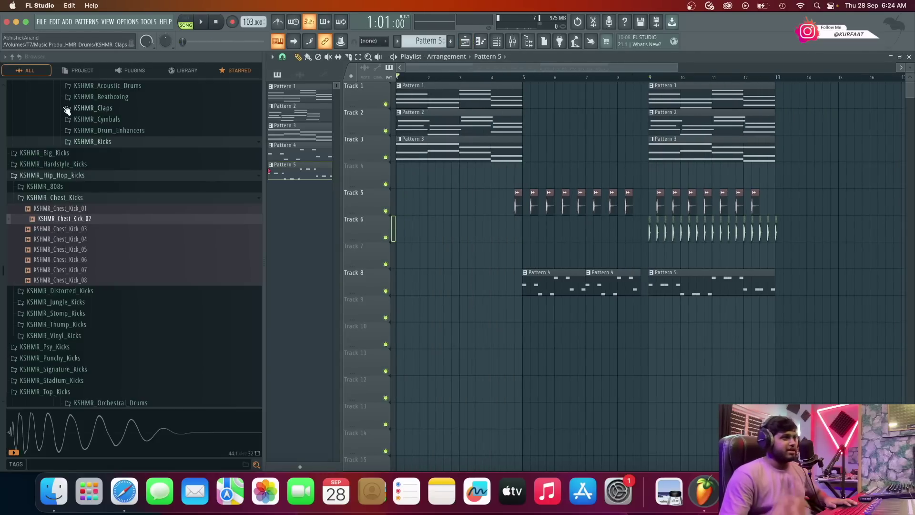
pyautogui.press('space')
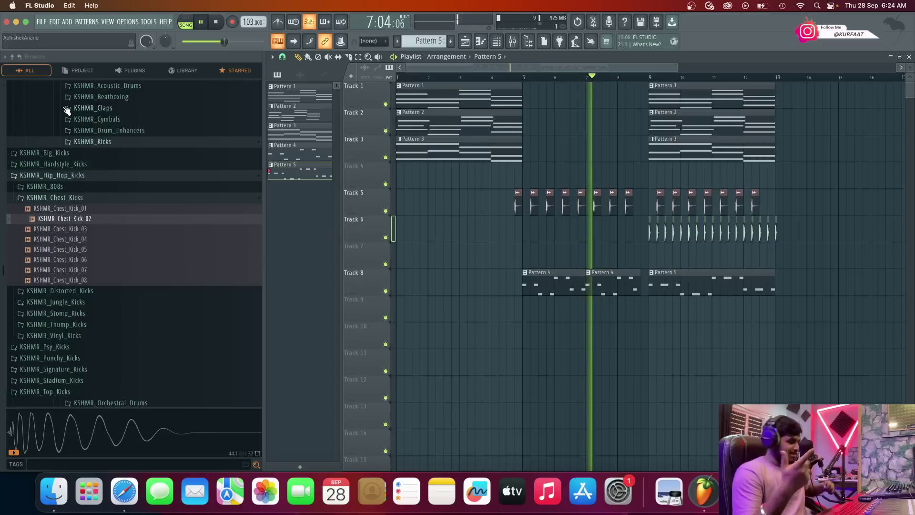
pyautogui.scroll(-1, 672, 350)
pyautogui.scroll(-1, 672, 349)
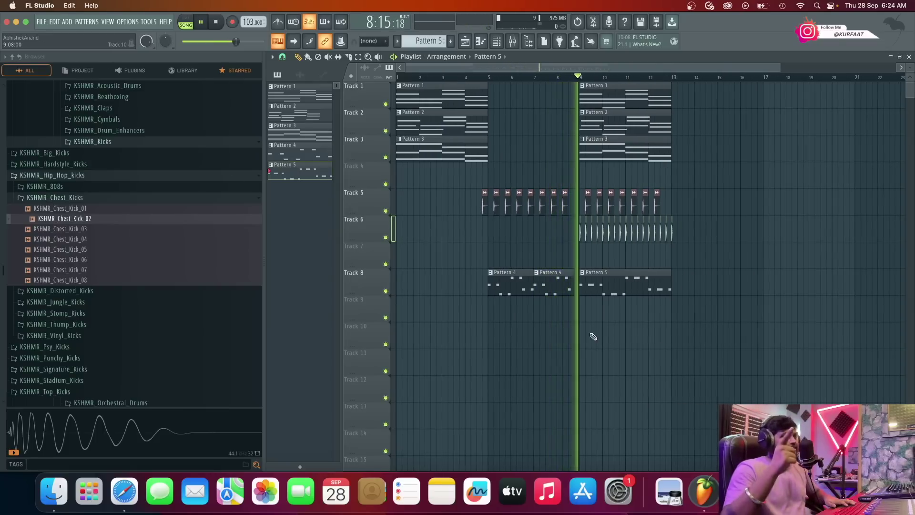
pyautogui.scroll(1, 593, 334)
pyautogui.press('space')
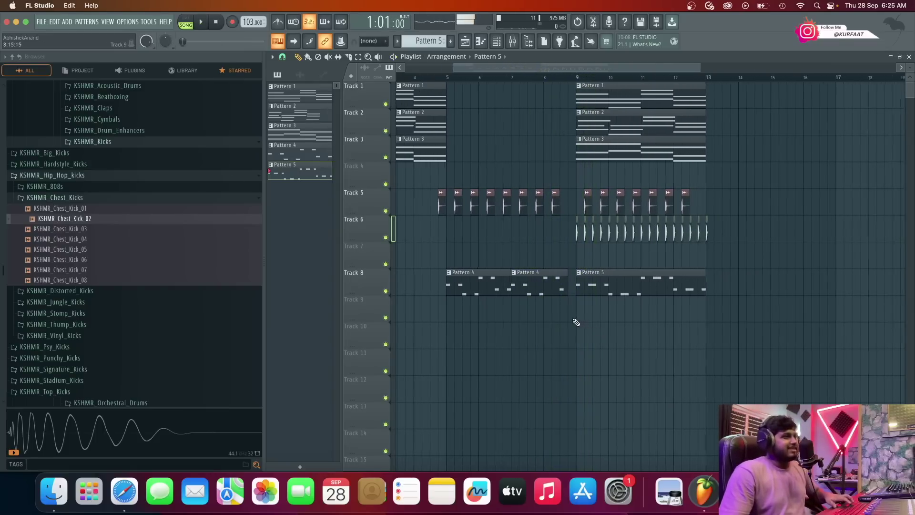
pyautogui.scroll(3, 576, 321)
pyautogui.scroll(-2, 576, 322)
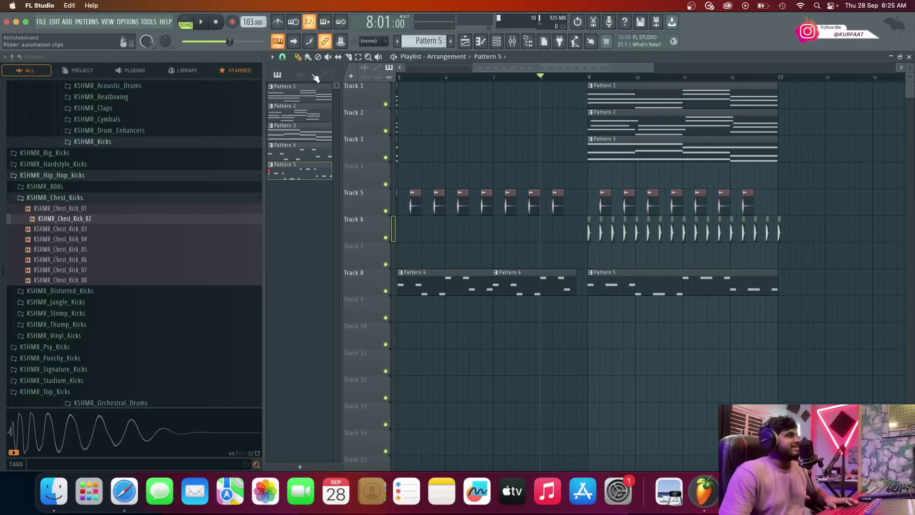
pyautogui.scroll(-4, 590, 128)
pyautogui.scroll(4, 480, 98)
pyautogui.moveTo(598, 79); pyautogui.dragTo(622, 83)
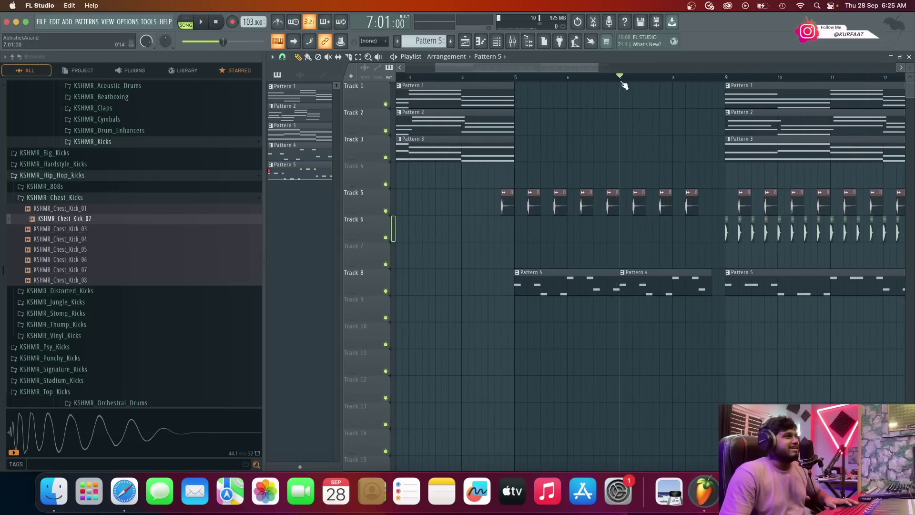
# Set the external input of mixer Insert 12 to Input 2, arm it for recording and return to the playlist.
pyautogui.click(512, 42)
pyautogui.click(514, 95)
pyautogui.click(867, 70)
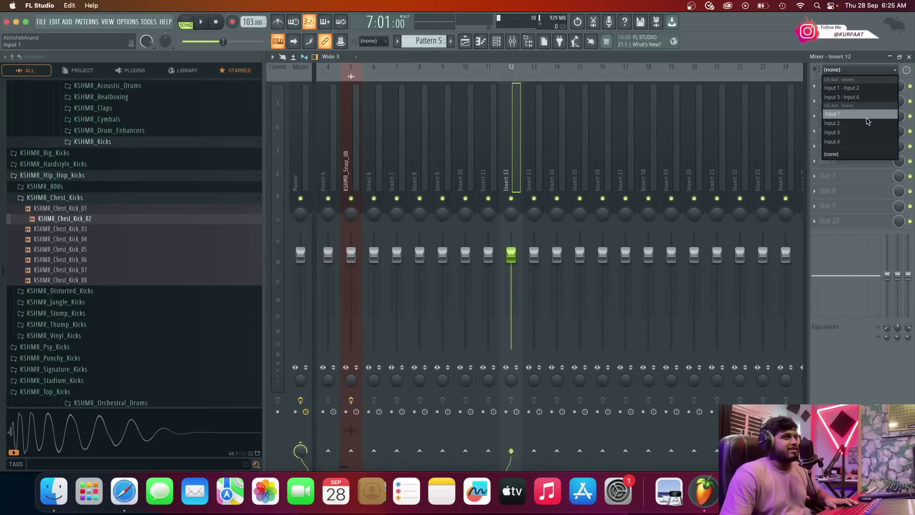
pyautogui.click(869, 123)
pyautogui.press('Return')
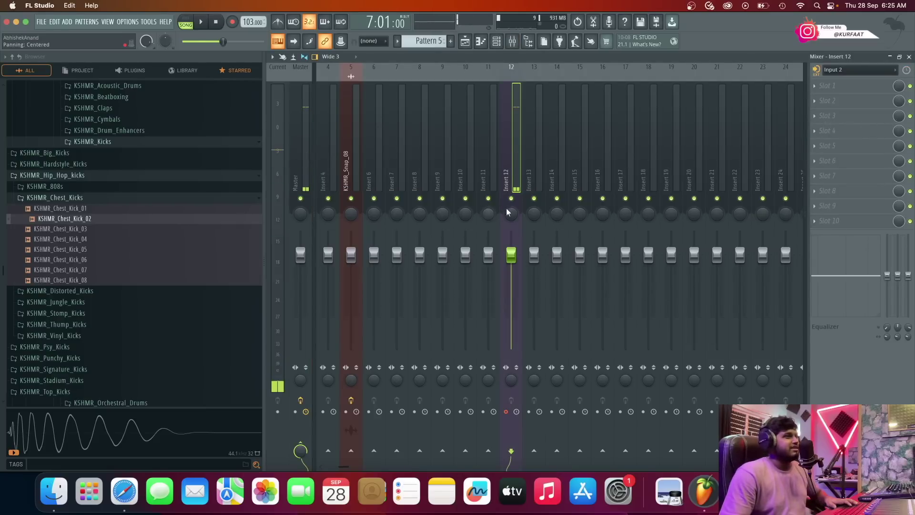
pyautogui.click(909, 57)
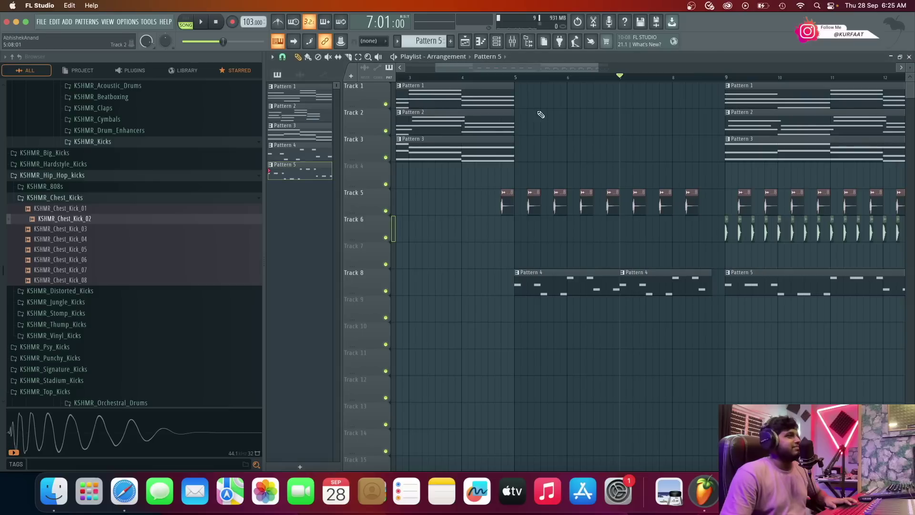
# Record audio from the armed mixer track into the playlist from bar 5 to the start of bar 9.
pyautogui.click(515, 78)
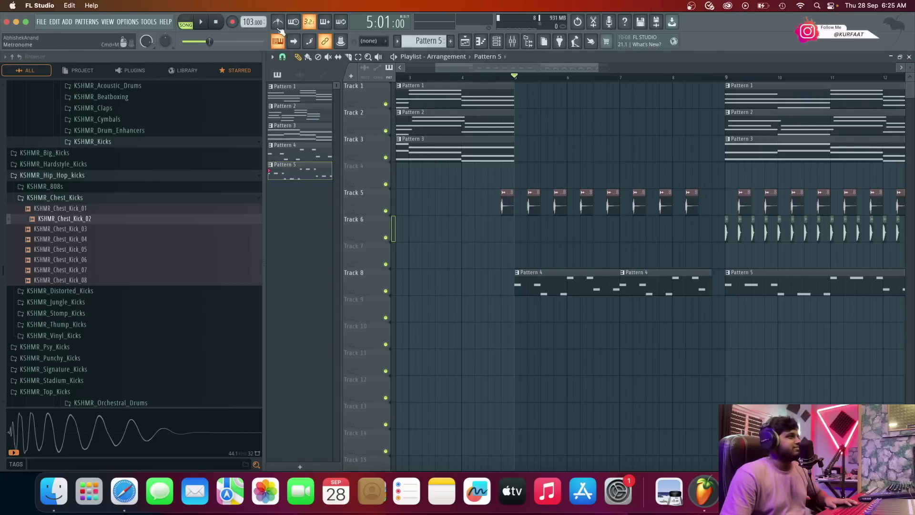
pyautogui.click(233, 22)
pyautogui.click(466, 262)
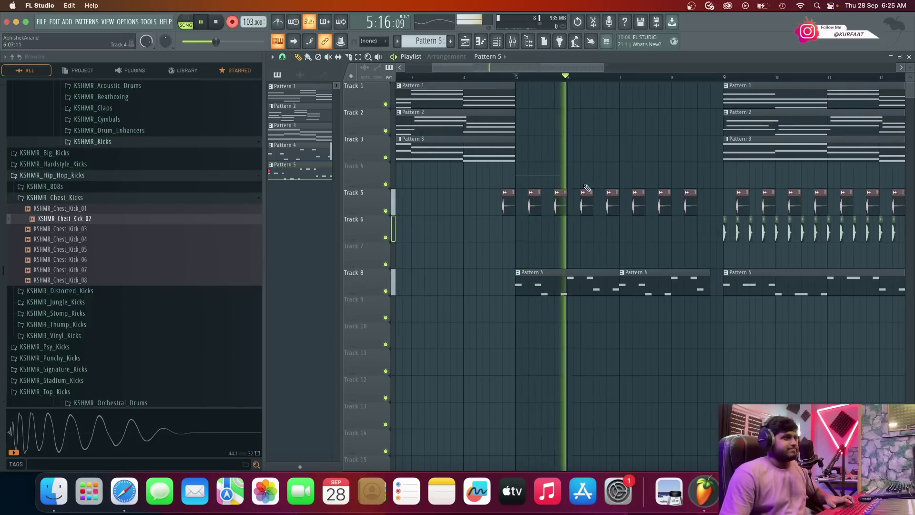
pyautogui.scroll(-4, 625, 188)
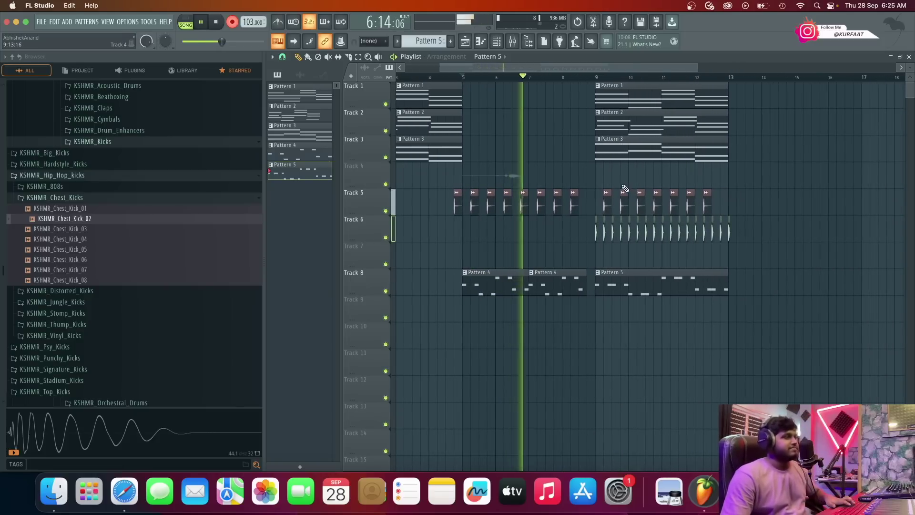
pyautogui.scroll(-2, 603, 185)
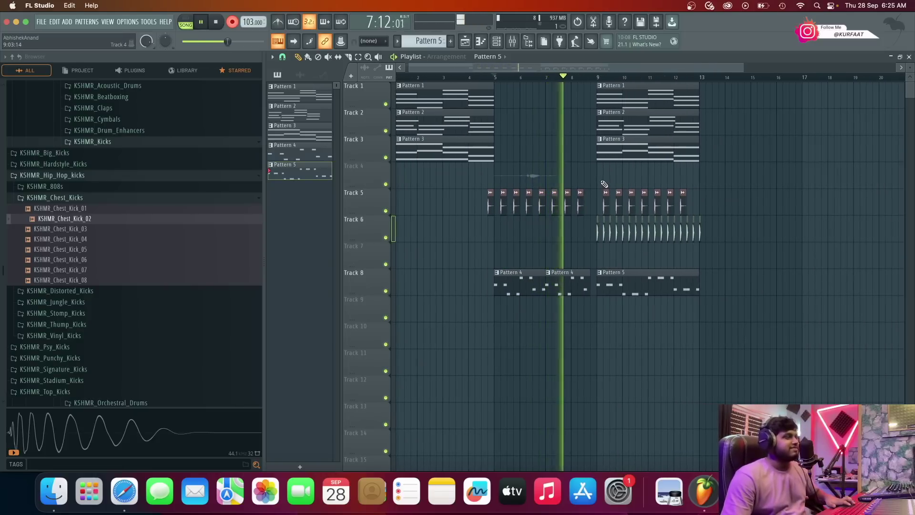
pyautogui.scroll(2, 604, 186)
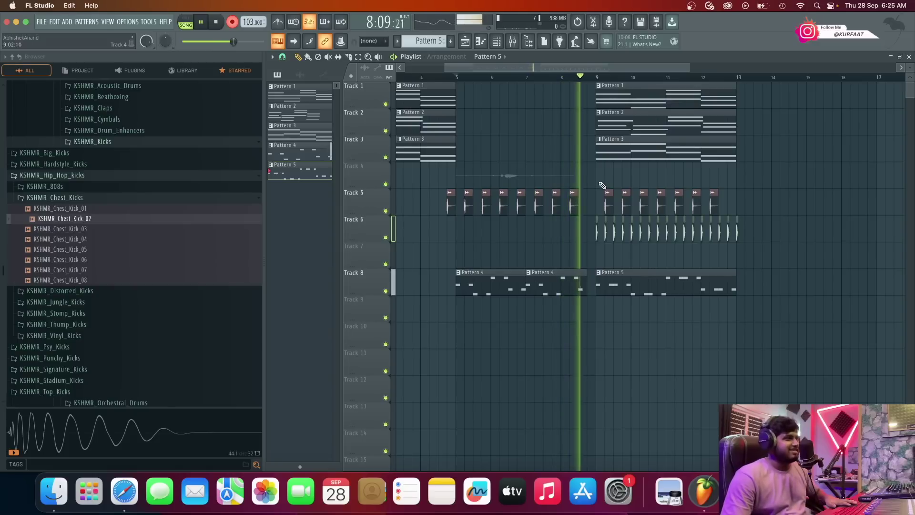
pyautogui.press('space')
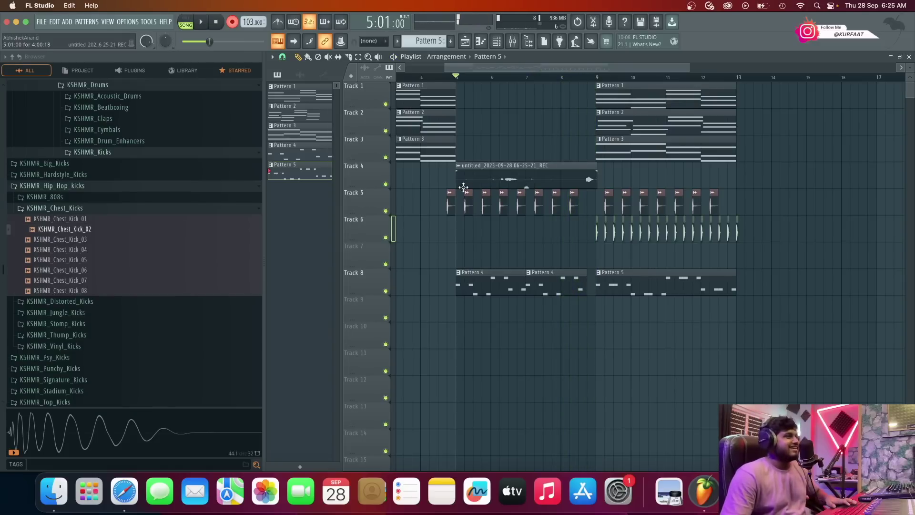
# Trim the start of the recorded clip on Track 4 to bar 8, step 11, and set the playlist snap to (none).
pyautogui.moveTo(460, 184); pyautogui.dragTo(569, 184)
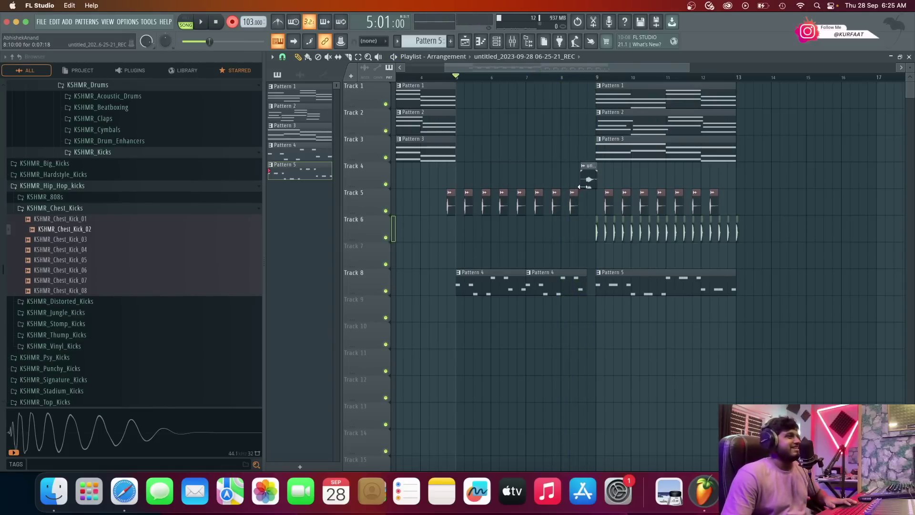
pyautogui.scroll(5, 536, 178)
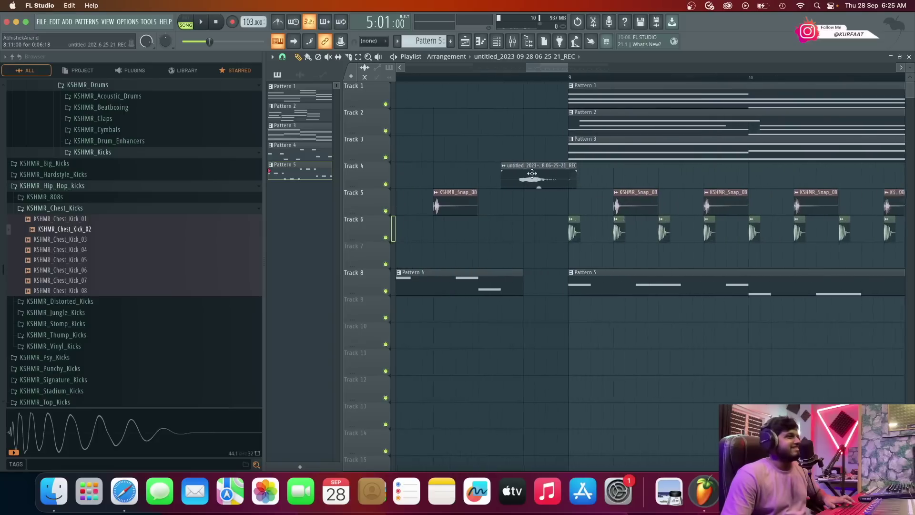
pyautogui.click(282, 57)
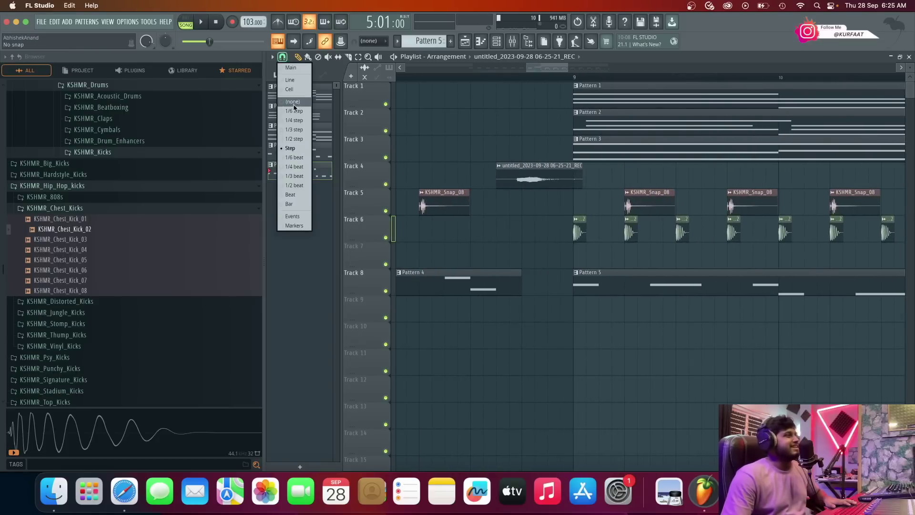
pyautogui.click(293, 103)
pyautogui.scroll(2, 502, 182)
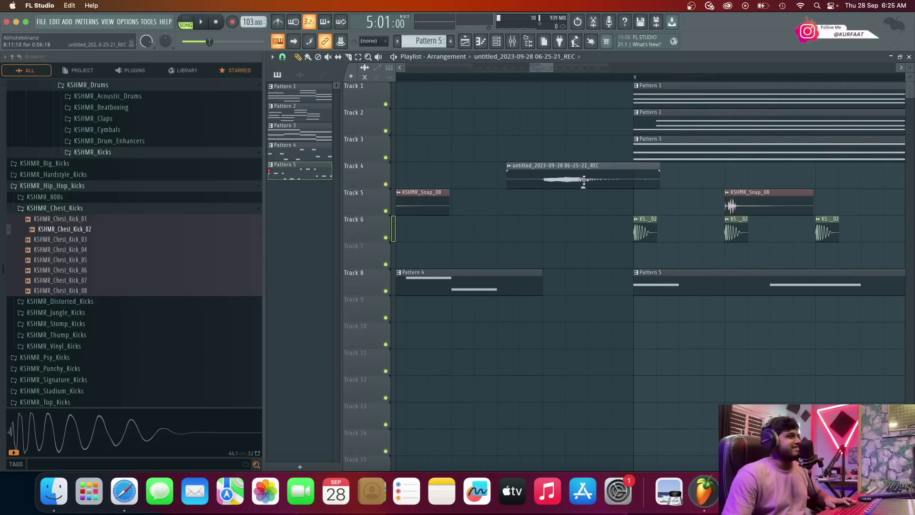
# Enable the REC mixer track and set its external input to (none), ending in the playlist.
pyautogui.click(512, 41)
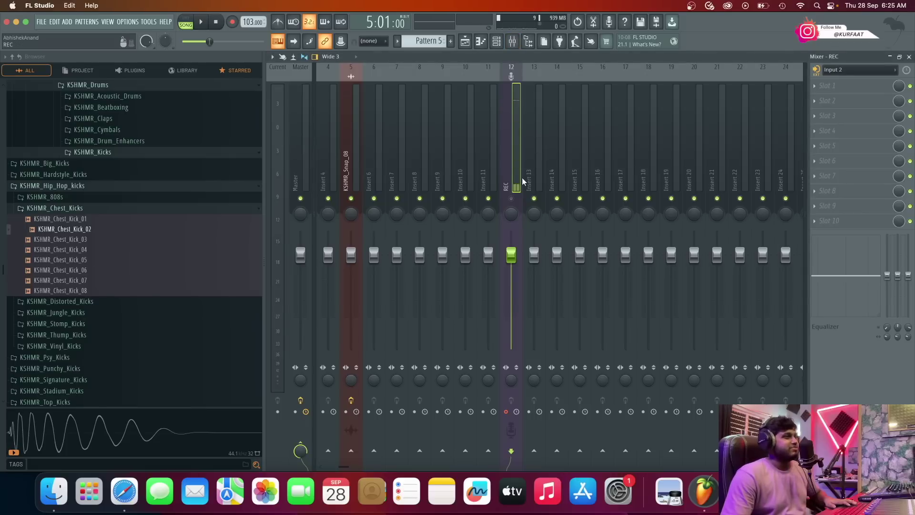
pyautogui.click(512, 198)
pyautogui.click(848, 70)
pyautogui.click(848, 156)
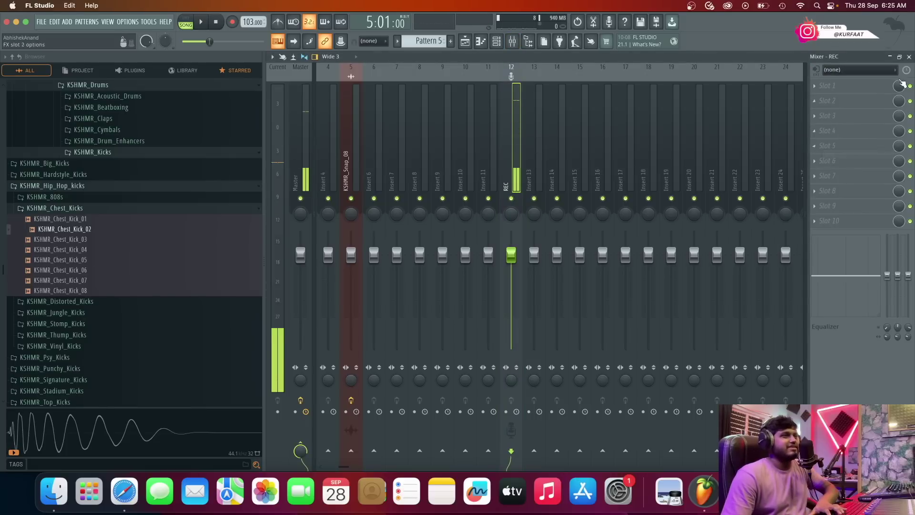
pyautogui.click(909, 57)
# Play the playlist from the middle of bar 8 to hear the trimmed recording leading into bar 9.
pyautogui.press('space')
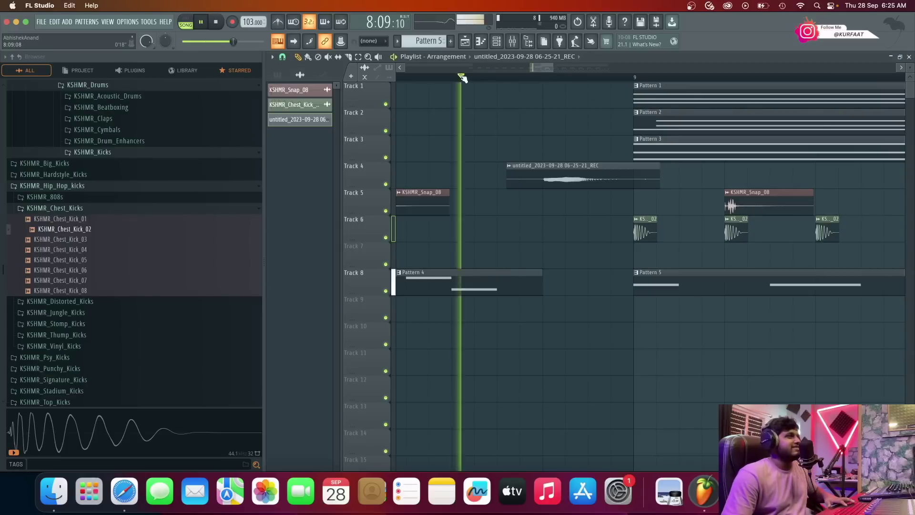
pyautogui.scroll(-3, 601, 196)
pyautogui.press('space')
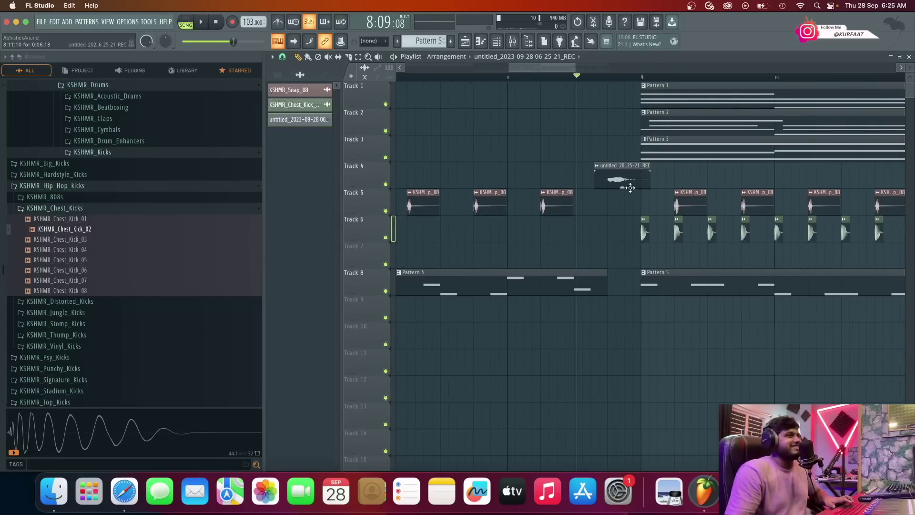
# Assign the recorded audio clip on Track 4 to the free mixer track 6.
pyautogui.scroll(1, 627, 184)
pyautogui.doubleClick(639, 173)
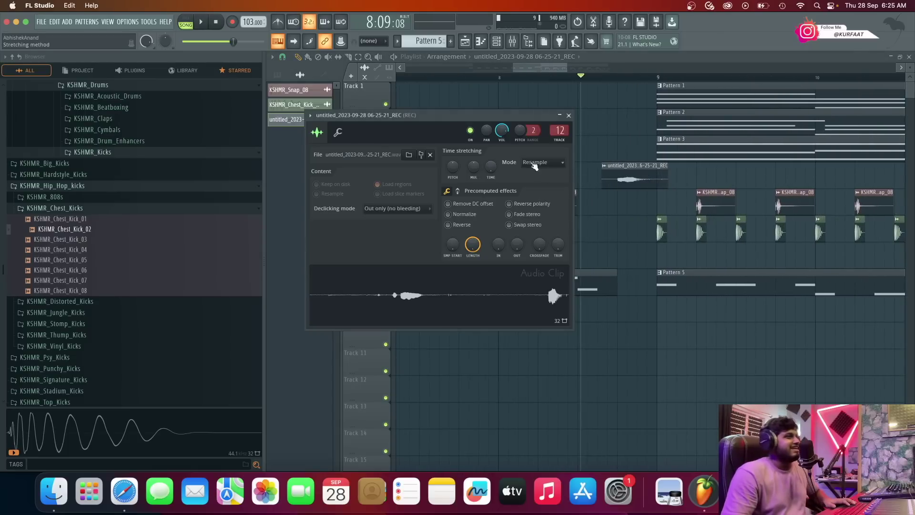
pyautogui.click(568, 115)
pyautogui.doubleClick(636, 179)
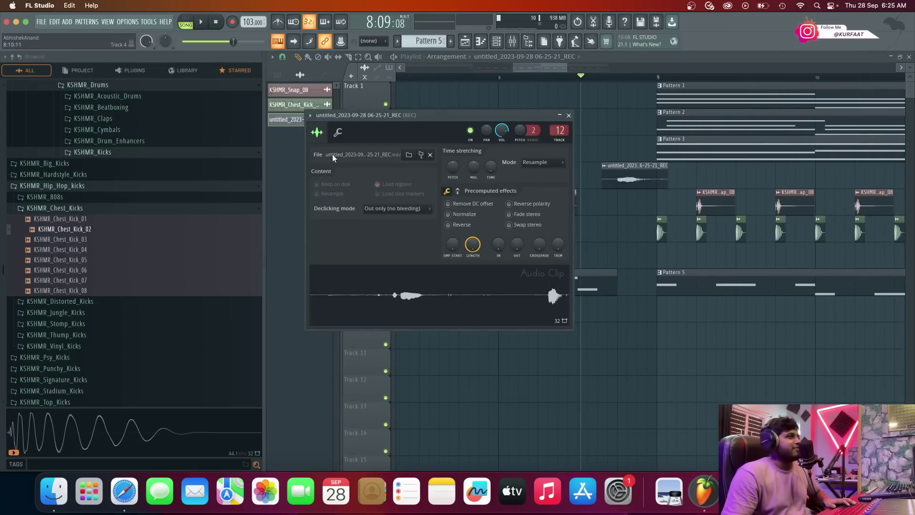
pyautogui.click(310, 117)
pyautogui.click(458, 149)
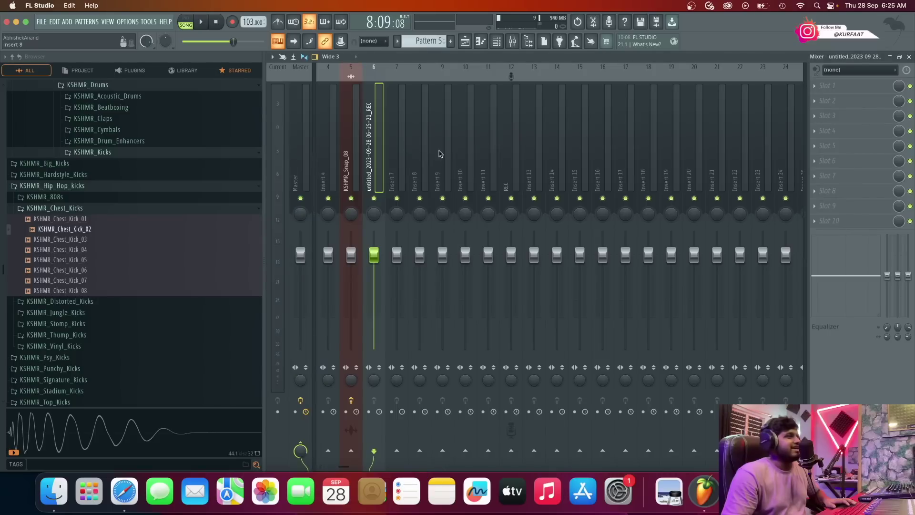
# Add Fruity Blood Overdrive to the recording's first effect slot and adjust its preamp while listening to playback.
pyautogui.click(842, 95)
pyautogui.click(696, 27)
pyautogui.write('bloo')
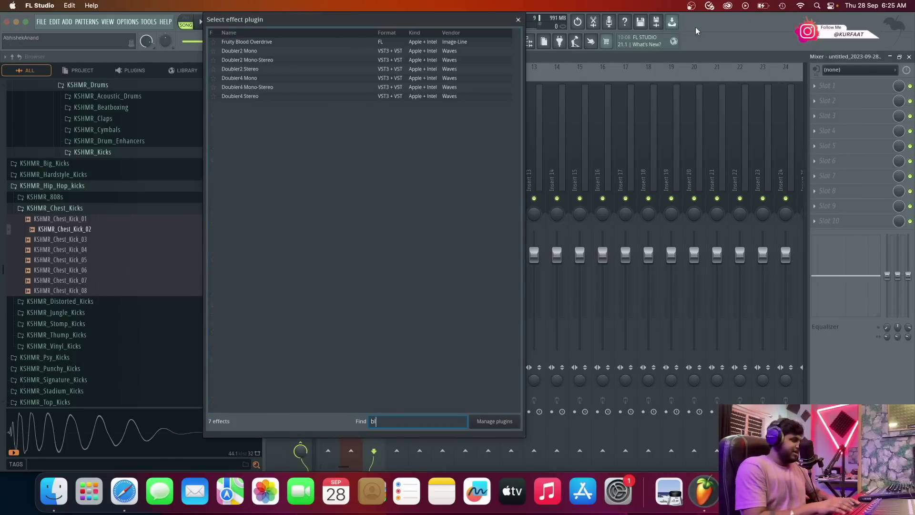
pyautogui.doubleClick(398, 42)
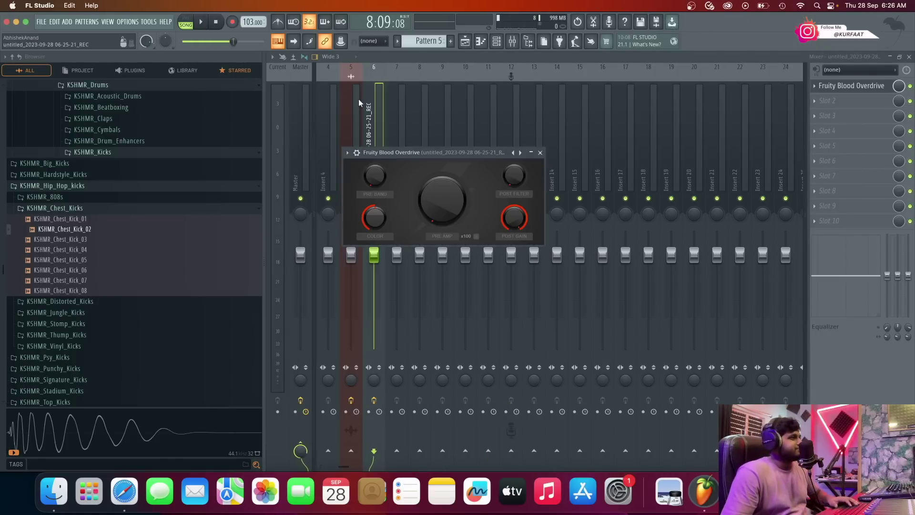
pyautogui.moveTo(433, 202); pyautogui.dragTo(514, 276)
pyautogui.press('space')
pyautogui.click(540, 153)
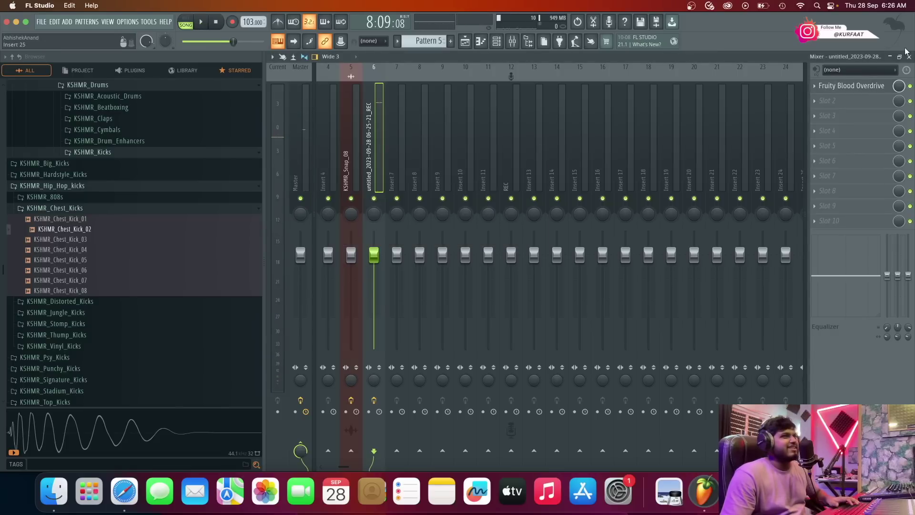
# Set the recorded clip's channel volume to 29% and lower its mixer track fader while playing from near the end of bar 4.
pyautogui.click(910, 57)
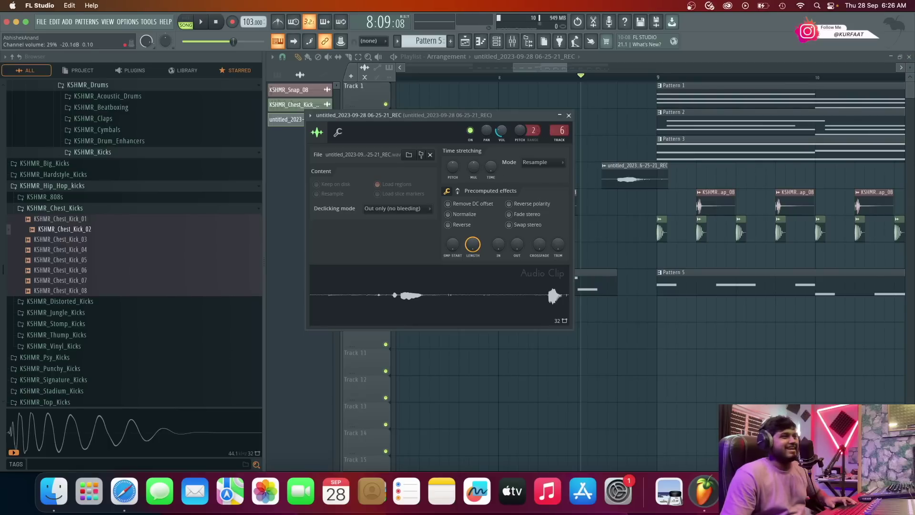
pyautogui.click(570, 115)
pyautogui.moveTo(605, 78); pyautogui.dragTo(429, 78)
pyautogui.press('space')
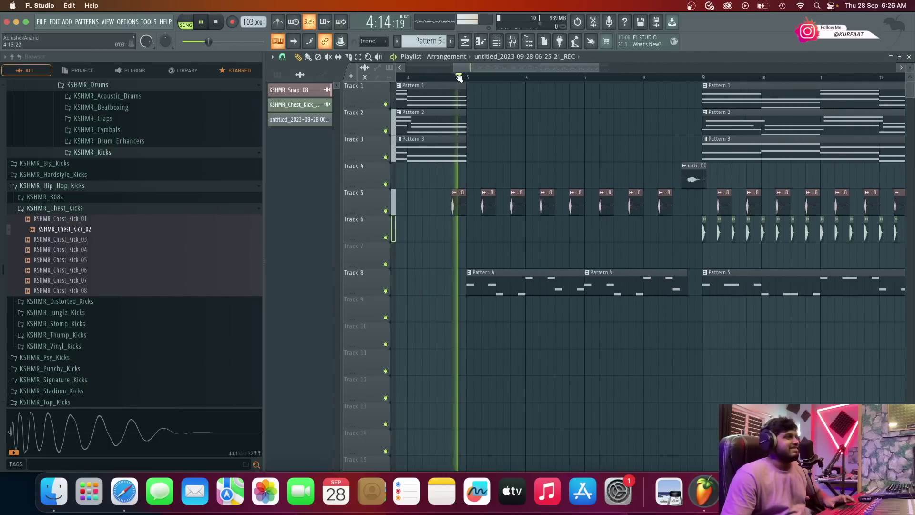
pyautogui.click(512, 41)
pyautogui.moveTo(374, 255); pyautogui.dragTo(374, 283)
# Add Fruity Reeverb 2 to the second effect slot of the recording's mixer track.
pyautogui.click(814, 101)
pyautogui.moveTo(826, 107)
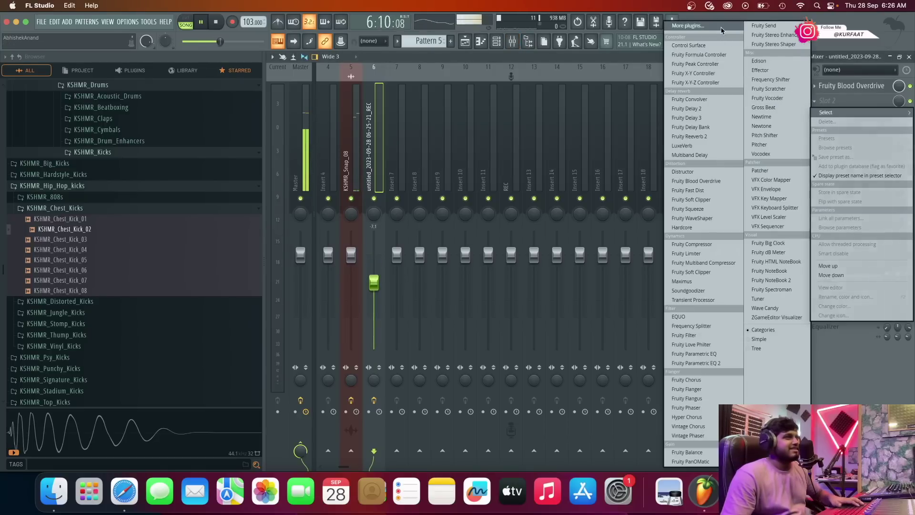
pyautogui.click(722, 28)
pyautogui.write('ree')
pyautogui.click(267, 63)
pyautogui.doubleClick(268, 62)
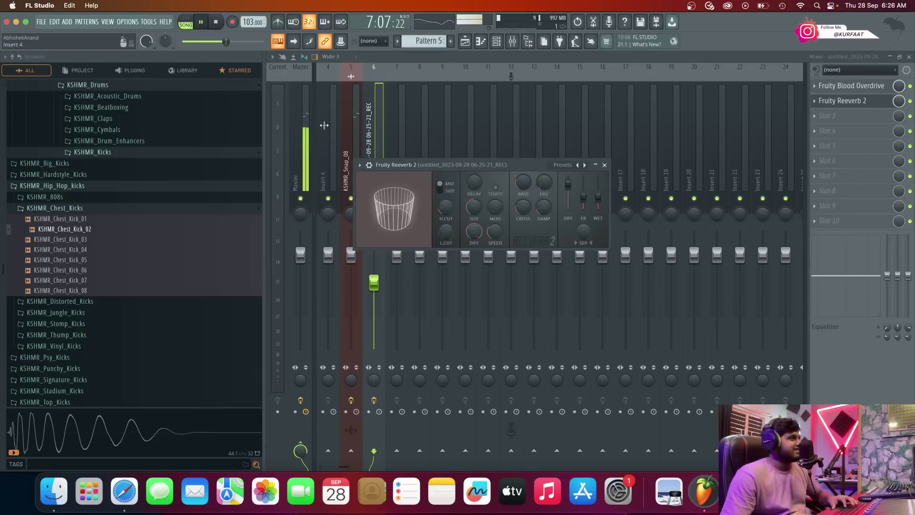
# Load the Large Hall reverb preset, set the wet level to 91%, and listen to the result in the playlist.
pyautogui.click(584, 164)
pyautogui.click(604, 202)
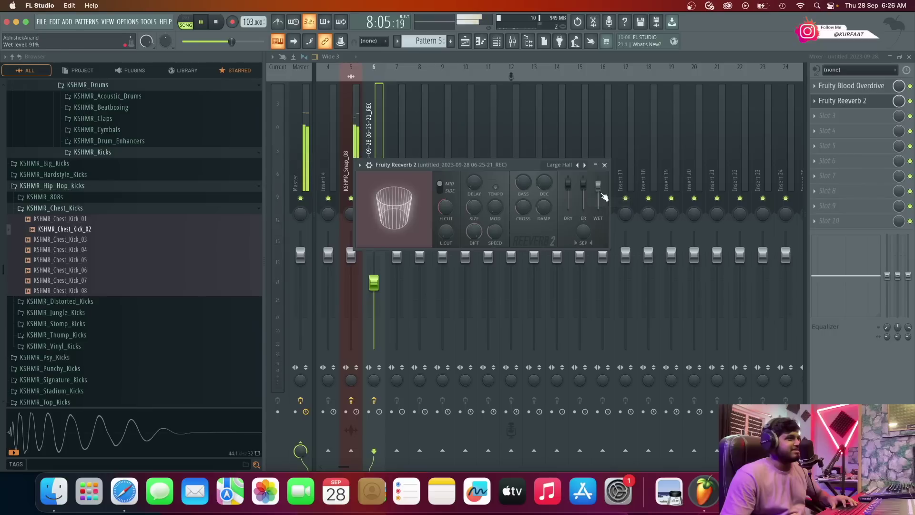
pyautogui.click(604, 165)
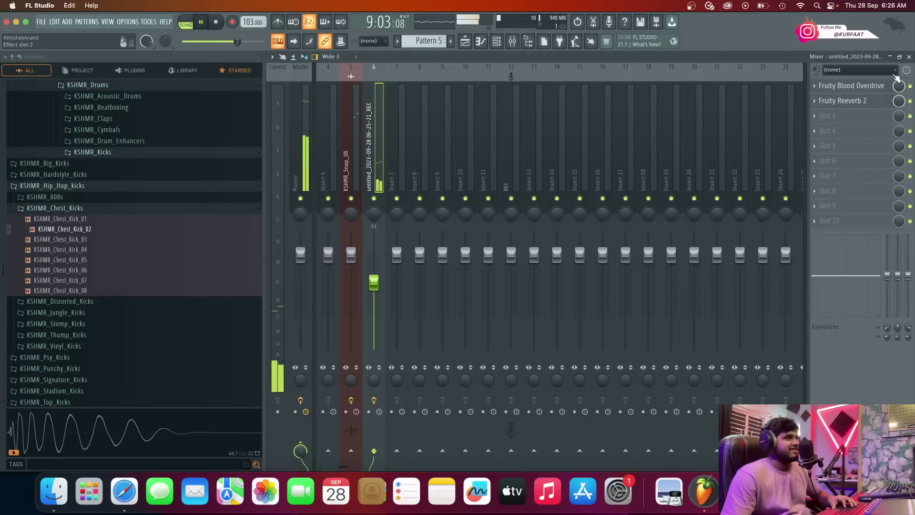
pyautogui.press('F5')
pyautogui.scroll(-3, 650, 186)
pyautogui.press('space')
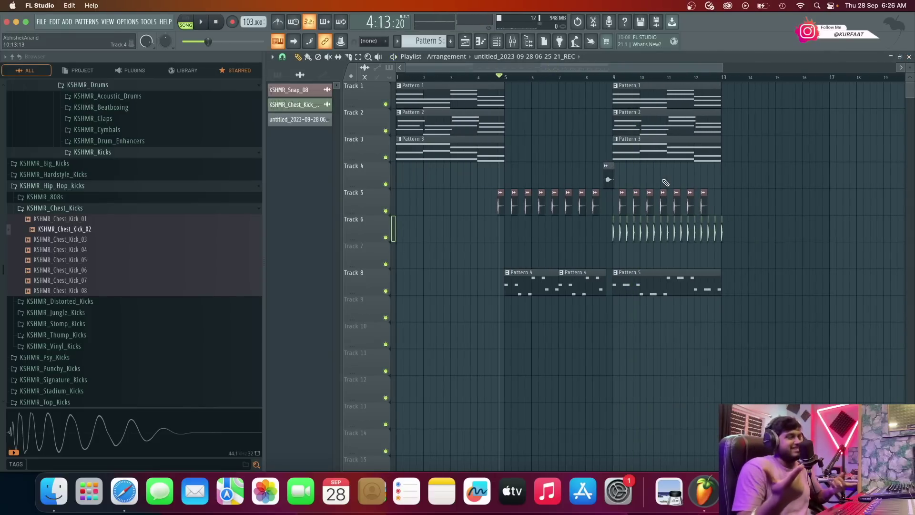
# Trim the recorded clip on Track 4 to start at 8:12:17 and end just before bar 9, with a length of 0:03:22.
pyautogui.scroll(3, 607, 182)
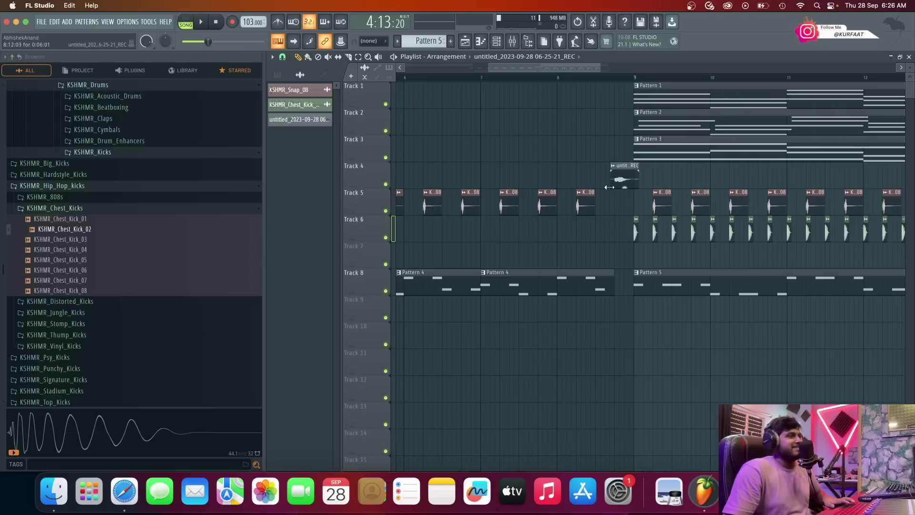
pyautogui.scroll(3, 639, 191)
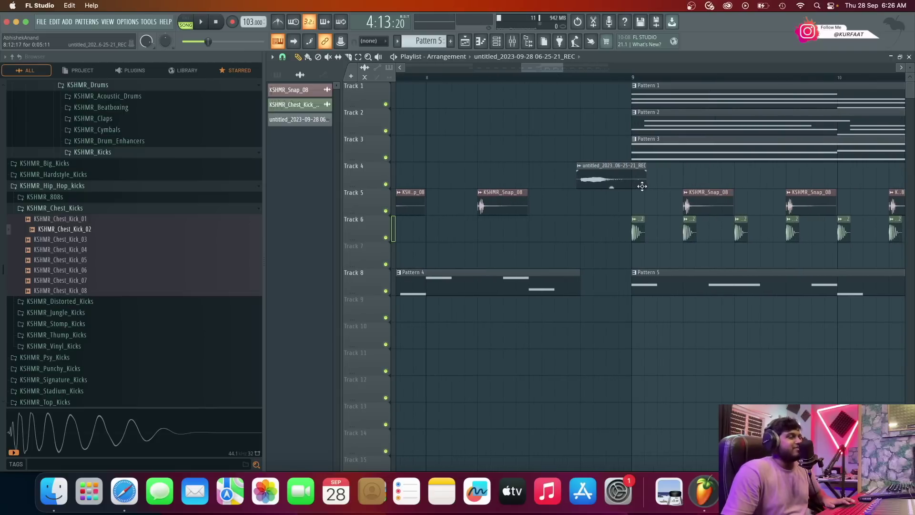
pyautogui.moveTo(640, 186); pyautogui.dragTo(627, 184)
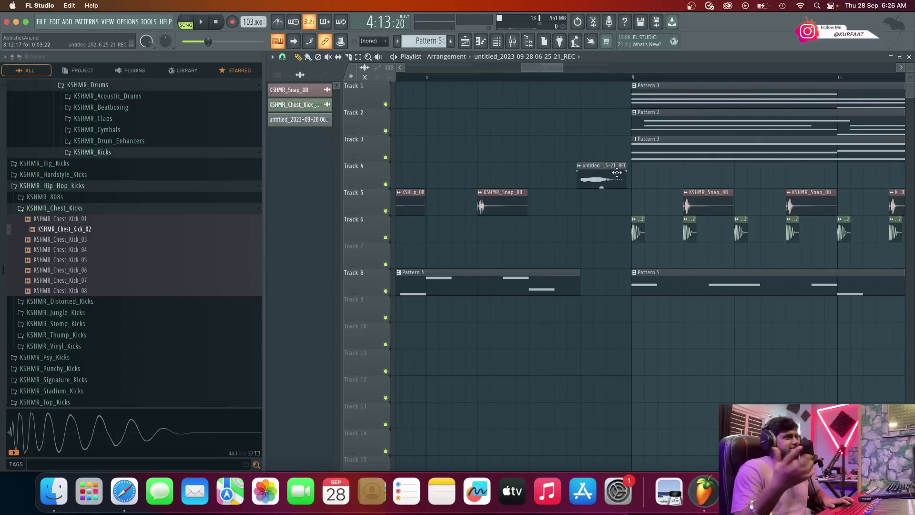
pyautogui.scroll(-4, 610, 181)
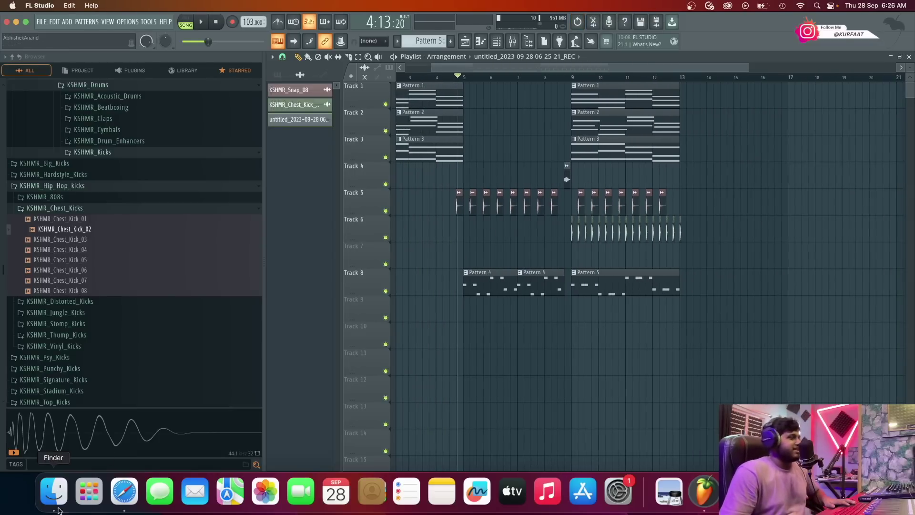
# Switch to Safari and play the Heeriye reference on Chordify in short passages to study the next section.
pyautogui.click(135, 495)
pyautogui.moveTo(271, 193); pyautogui.dragTo(264, 191)
pyautogui.click(270, 176)
pyautogui.press('space')
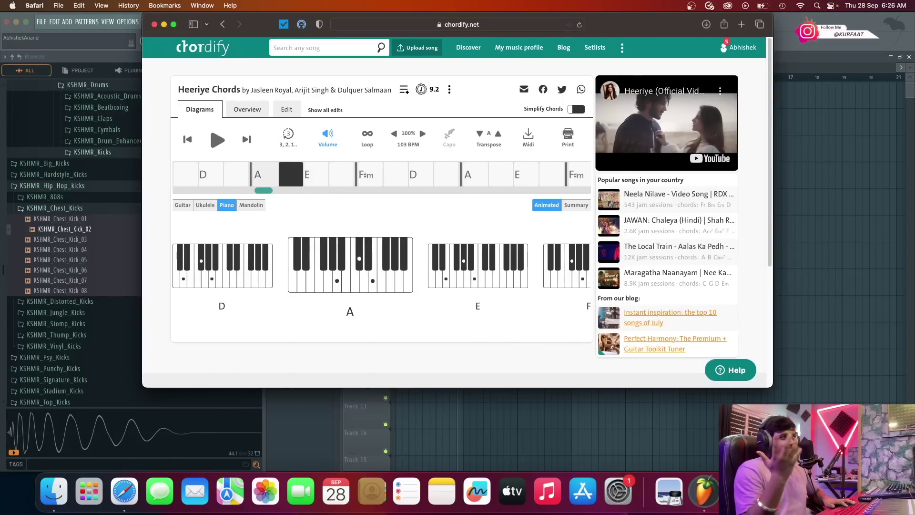
pyautogui.press('space')
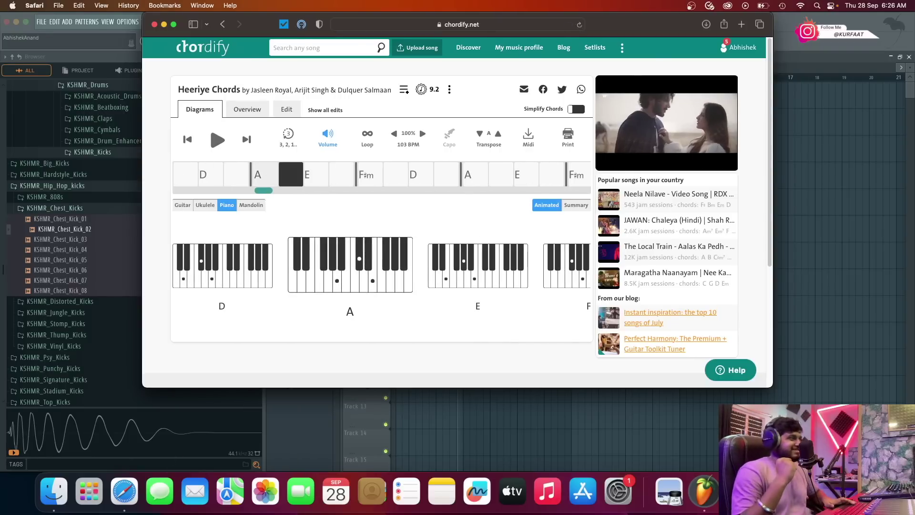
pyautogui.press('space')
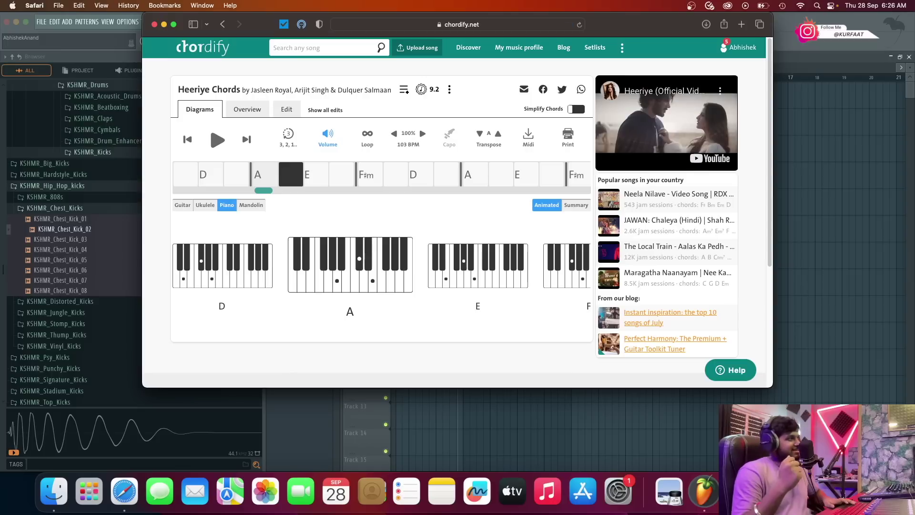
pyautogui.press('space')
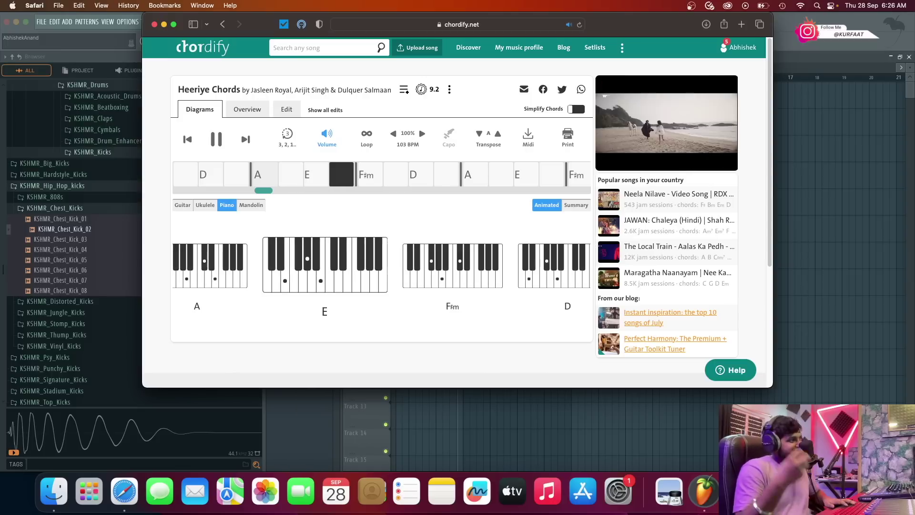
pyautogui.press('space')
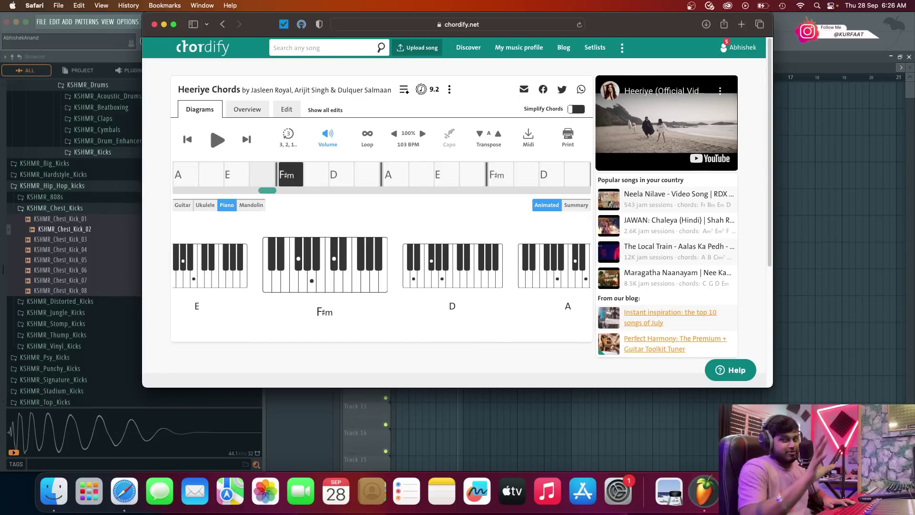
pyautogui.press('space')
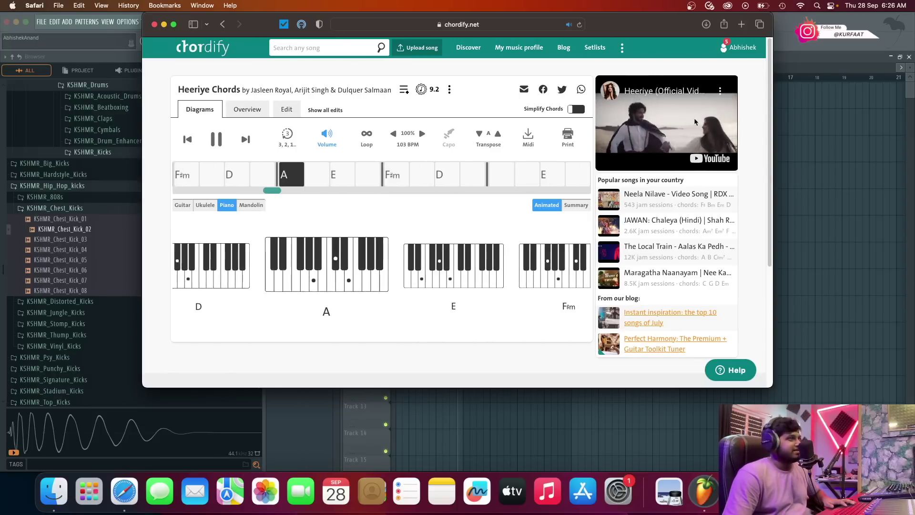
# Return to FL Studio and play the arrangement from the middle of bar 8 into bar 9.
pyautogui.click(785, 62)
pyautogui.click(559, 77)
pyautogui.press('space')
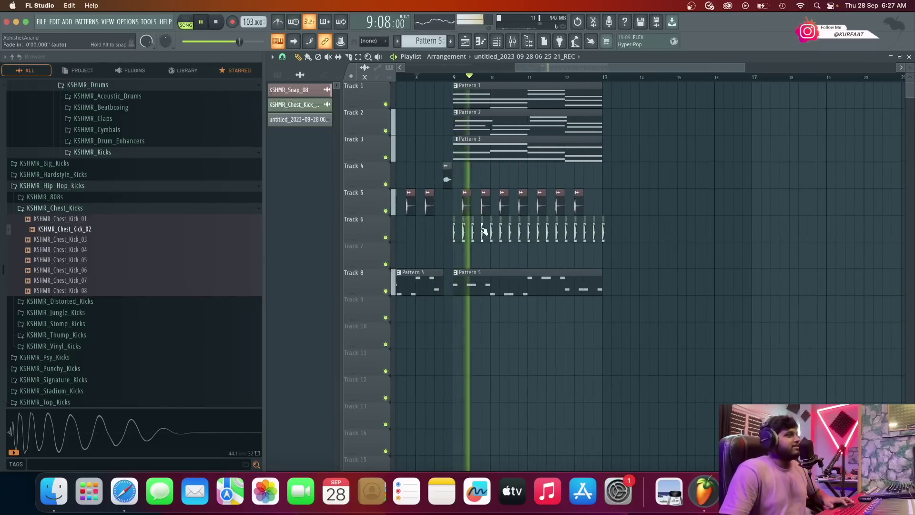
pyautogui.press('space')
# Move the playhead to the start of bar 9 and set the playlist snap to Step.
pyautogui.scroll(5, 458, 82)
pyautogui.click(445, 77)
pyautogui.click(447, 78)
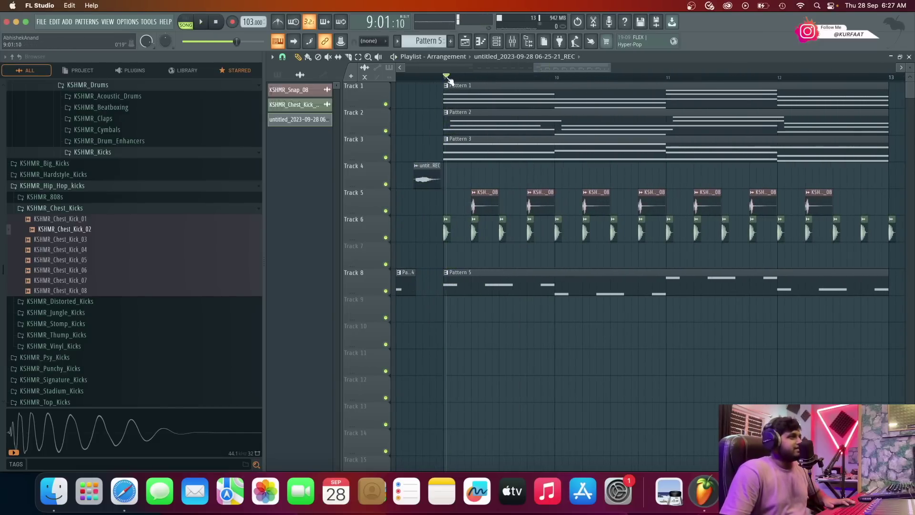
pyautogui.click(283, 57)
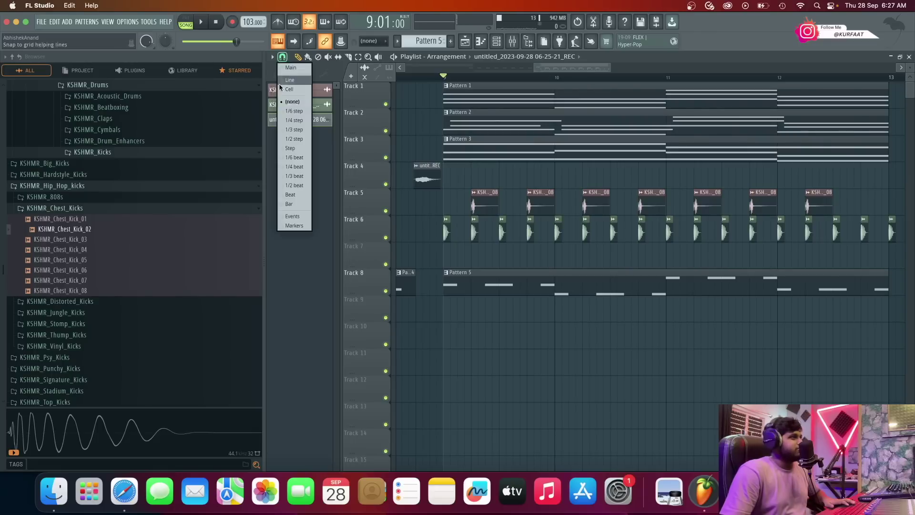
pyautogui.click(294, 148)
pyautogui.scroll(3, 414, 125)
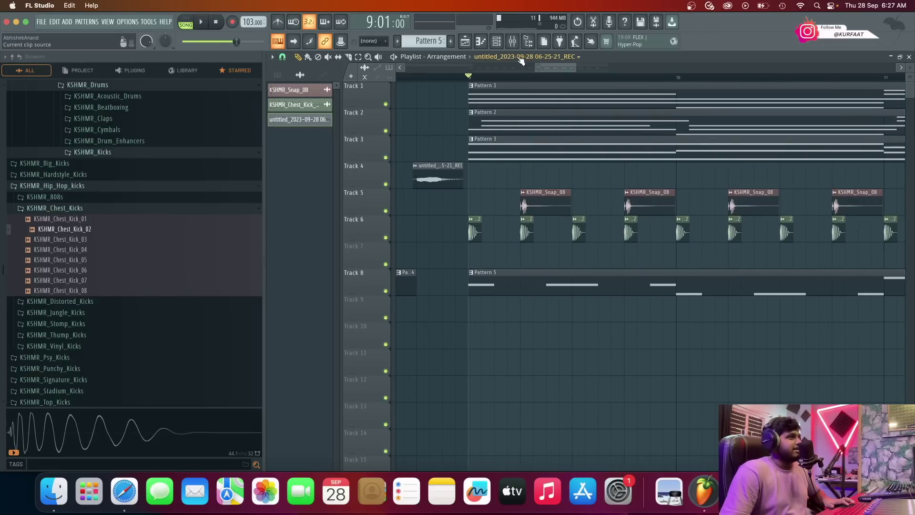
# Find the KSHMR_Claps samples and audition the single claps in KSHMR_Natural_Hand_Claps.
pyautogui.scroll(-5, 79, 288)
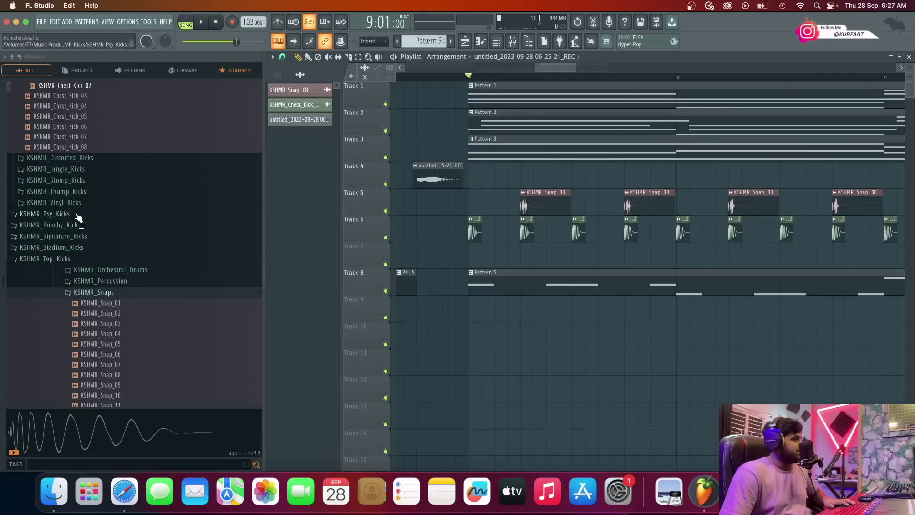
pyautogui.scroll(-12, 86, 265)
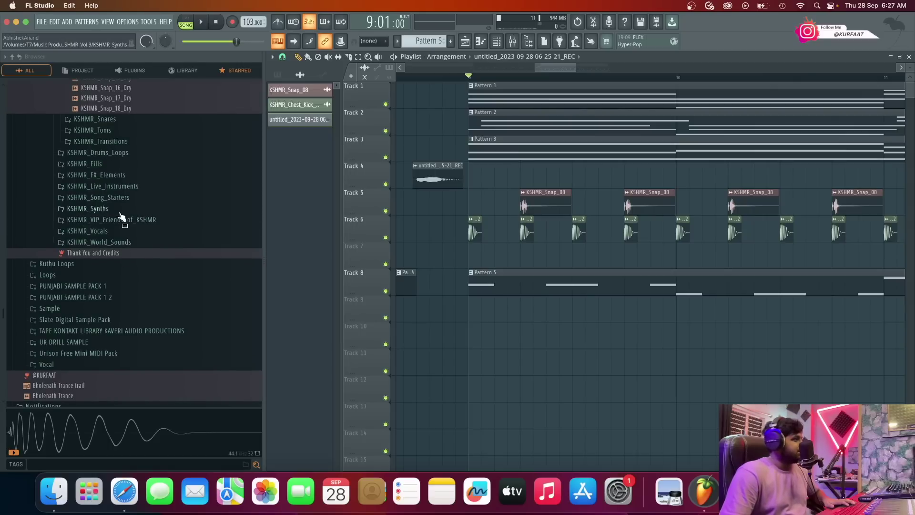
pyautogui.scroll(6, 121, 217)
pyautogui.scroll(6, 76, 215)
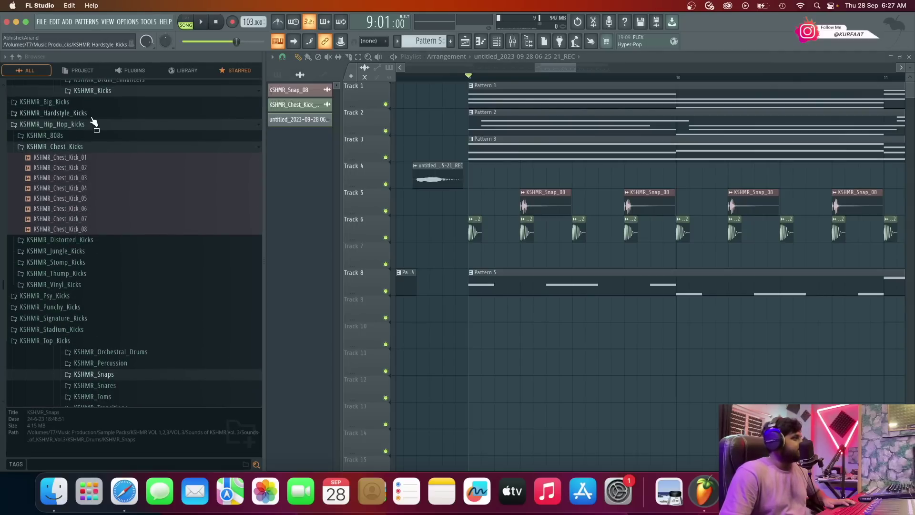
pyautogui.click(91, 114)
pyautogui.scroll(5, 80, 181)
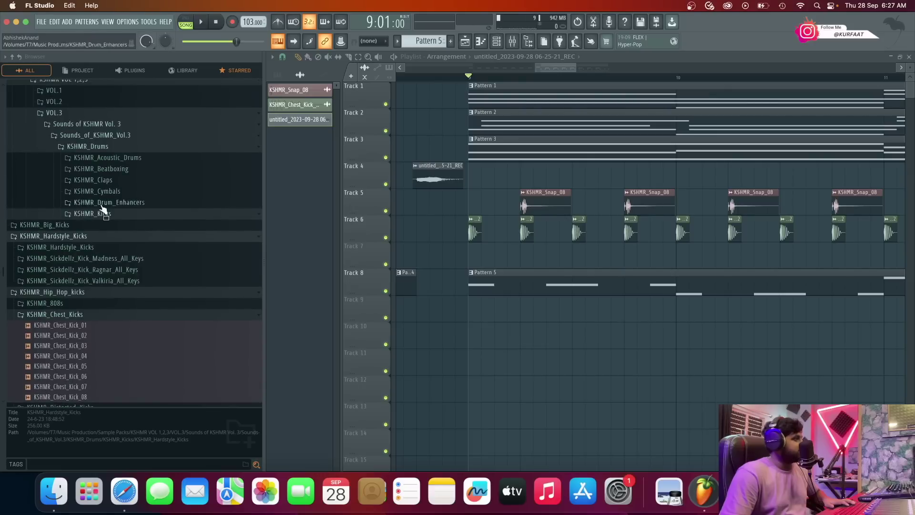
pyautogui.click(121, 180)
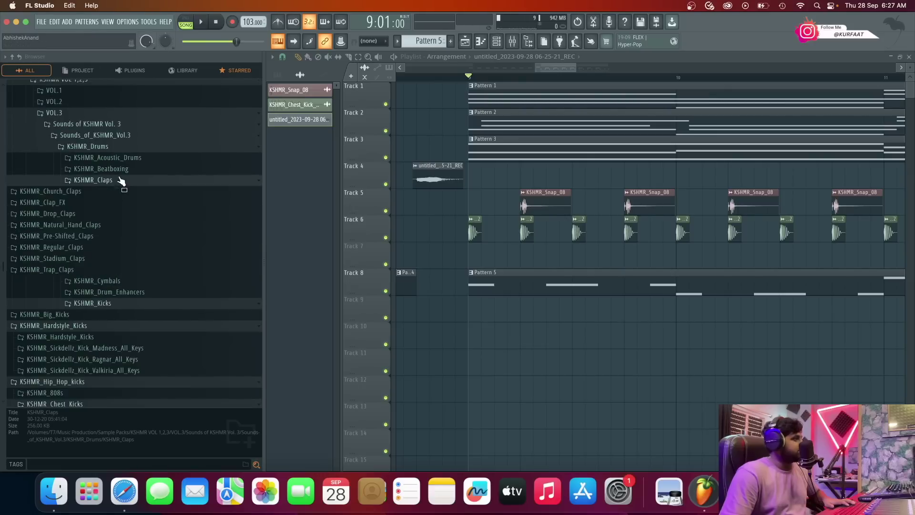
pyautogui.click(95, 224)
pyautogui.click(103, 237)
pyautogui.click(105, 266)
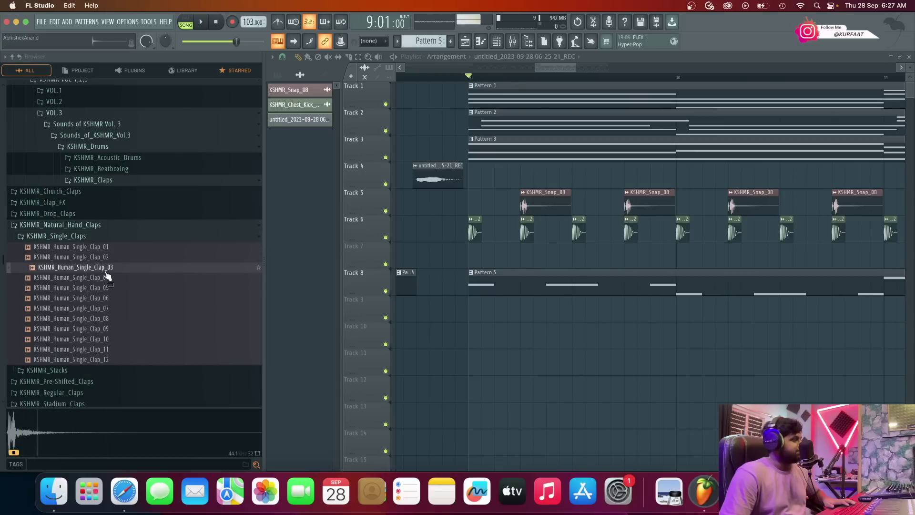
pyautogui.click(105, 298)
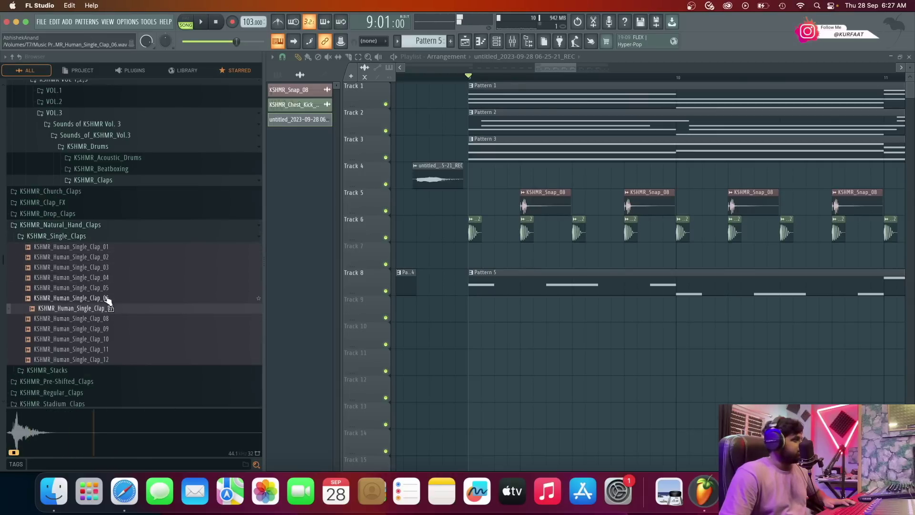
# Audition samples in KSHMR_Regular_Claps and place KSHMR_Clap_Classic_01 on Track 9 at 9:05:00.
pyautogui.click(111, 226)
pyautogui.click(96, 248)
pyautogui.click(99, 242)
pyautogui.click(96, 191)
pyautogui.click(96, 178)
pyautogui.click(96, 149)
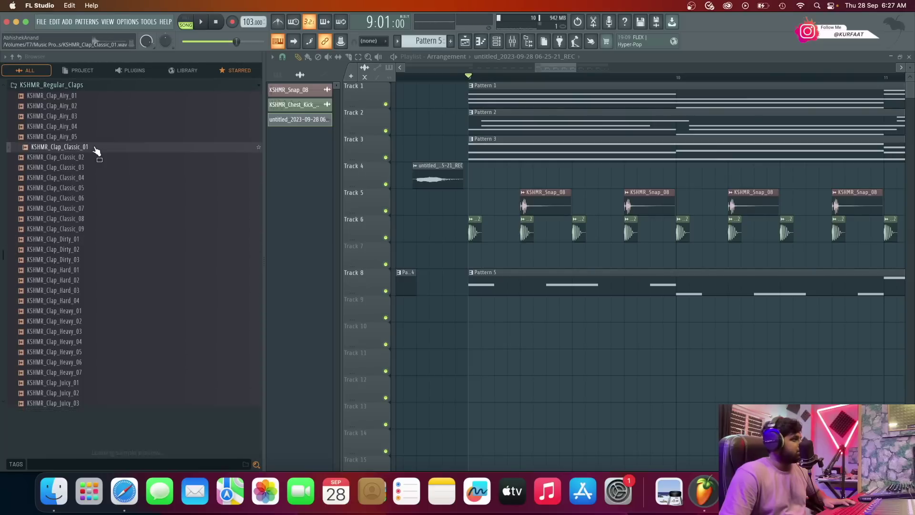
pyautogui.moveTo(95, 152); pyautogui.dragTo(519, 324)
pyautogui.scroll(-2, 529, 317)
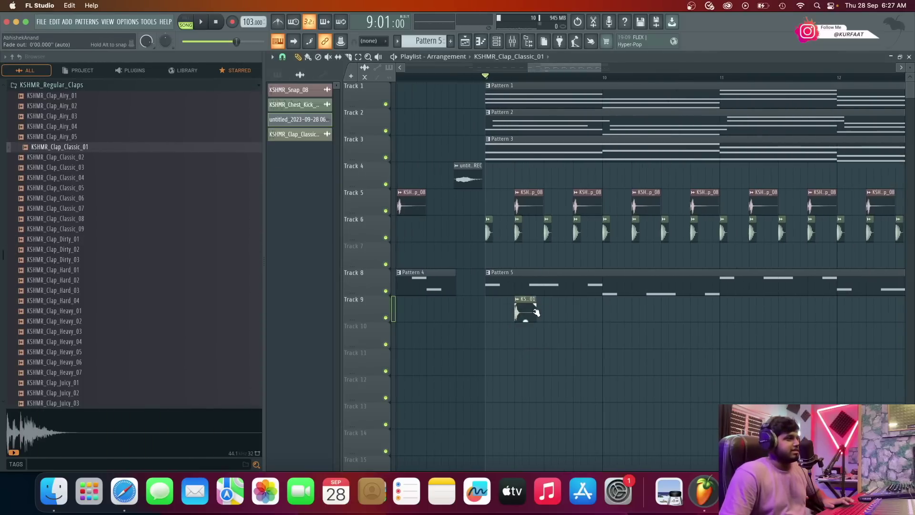
# Set the KSHMR_Clap_Classic_01 channel volume to about 38% and play the arrangement from bar 9.
pyautogui.doubleClick(527, 311)
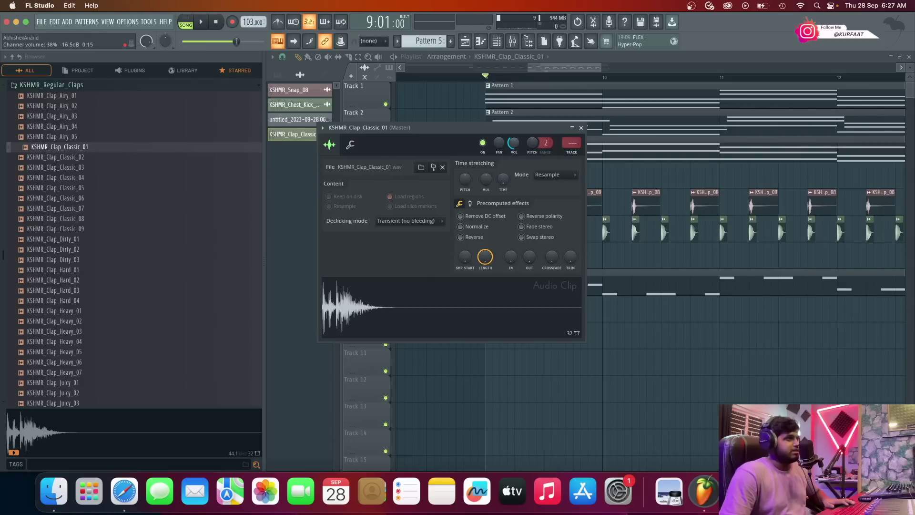
pyautogui.click(582, 128)
pyautogui.press('space')
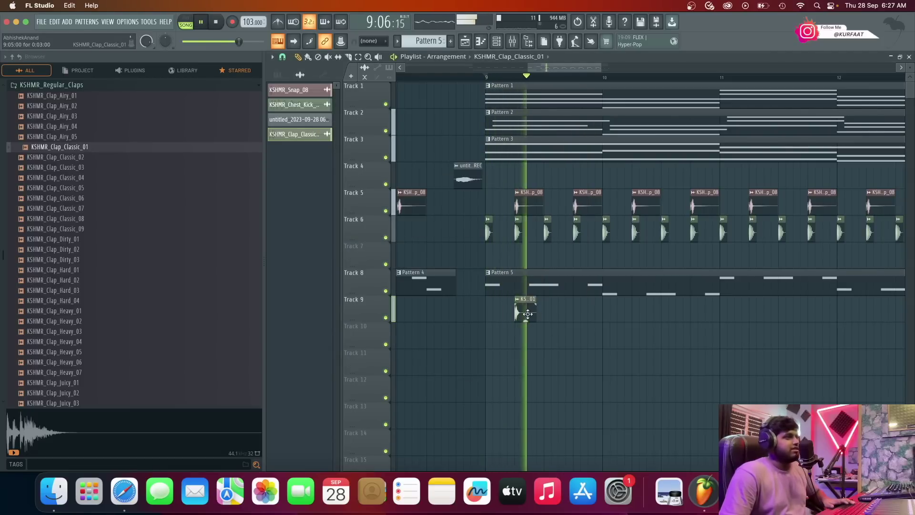
# Repeat the clap on Track 9 in line with every snap beat through the end of bar 12.
pyautogui.click(579, 312)
pyautogui.click(640, 312)
pyautogui.click(691, 313)
pyautogui.click(751, 316)
pyautogui.scroll(-2, 642, 340)
pyautogui.scroll(3, 829, 328)
pyautogui.click(755, 314)
pyautogui.click(817, 313)
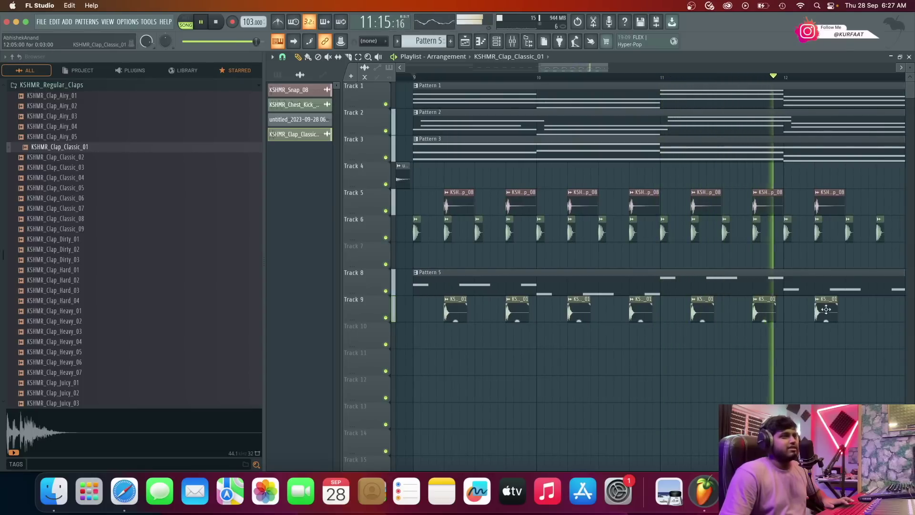
pyautogui.click(880, 312)
# Stop playback and add the missing KSHMR_Snap_08 on Track 5 above the last clap of bar 12.
pyautogui.scroll(-4, 853, 276)
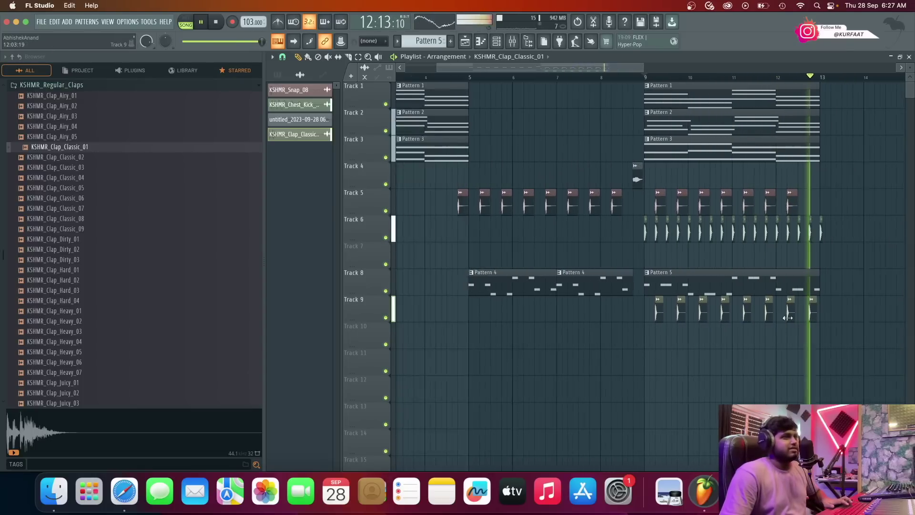
pyautogui.press('space')
pyautogui.scroll(3, 817, 219)
pyautogui.click(776, 204)
pyautogui.scroll(-5, 813, 206)
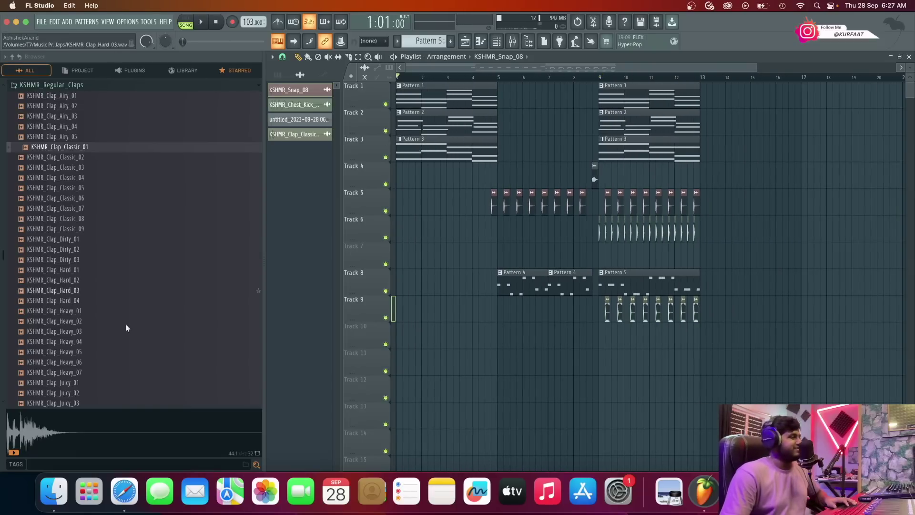
# Switch to Safari, move the Heeriye position on Chordify slightly earlier, and return to the FL Studio playlist.
pyautogui.press('super+Tab')
pyautogui.moveTo(272, 191); pyautogui.dragTo(258, 191)
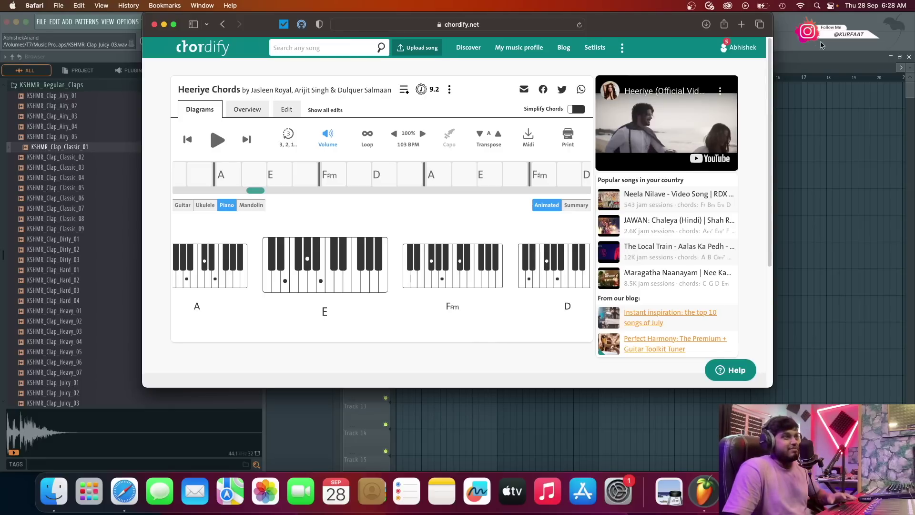
pyautogui.click(804, 65)
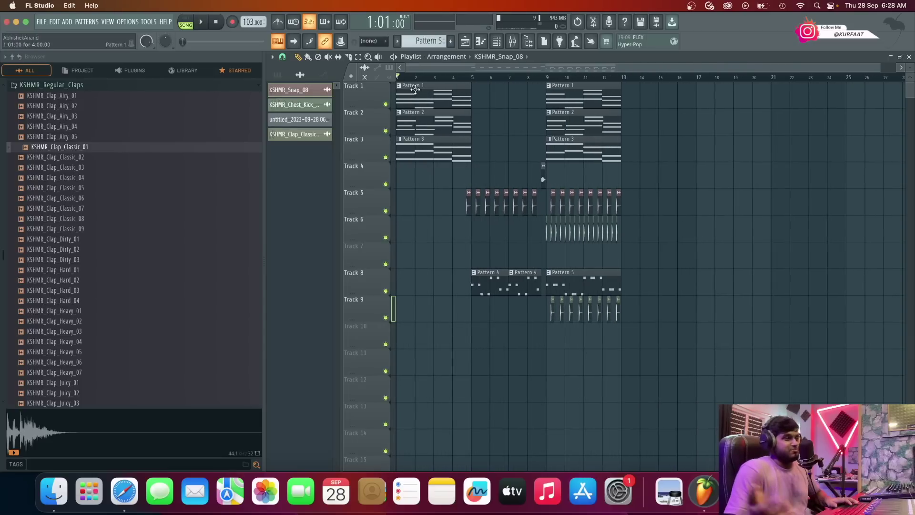
# Switch to Safari, search Google for "online acapella maker" and open the Acapella Extractor website.
pyautogui.click(124, 491)
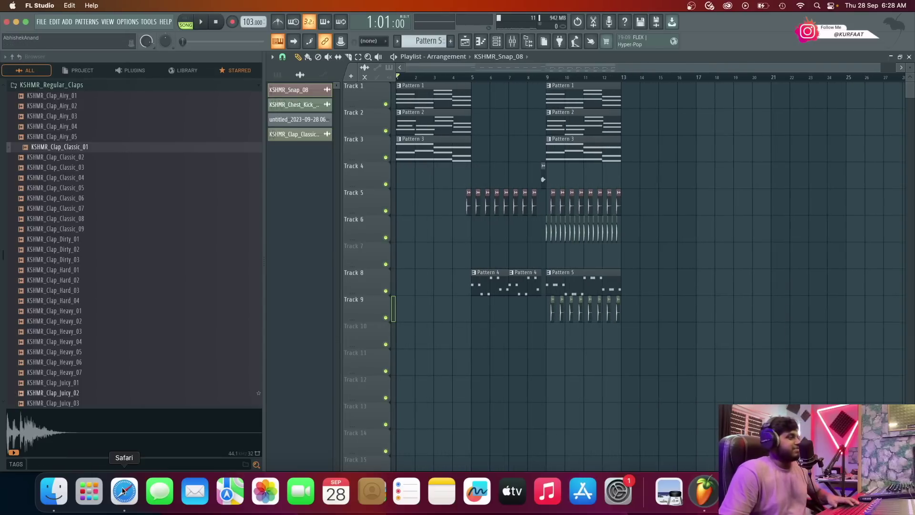
pyautogui.click(518, 25)
pyautogui.click(473, 84)
pyautogui.write('online background remover')
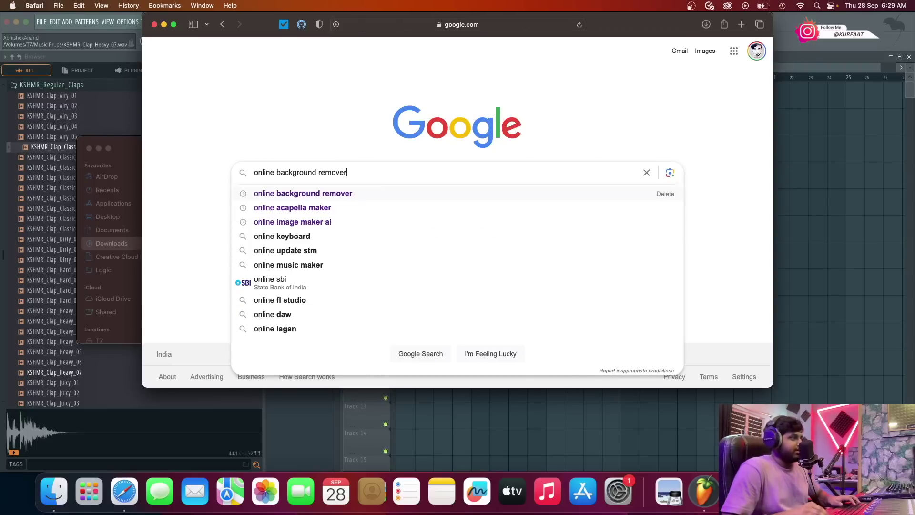
pyautogui.press('Down')
pyautogui.press('Return')
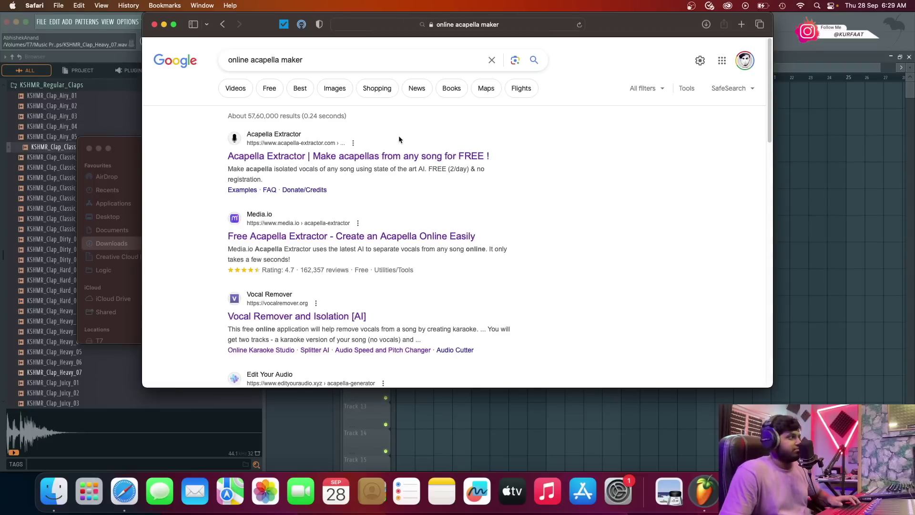
pyautogui.click(395, 156)
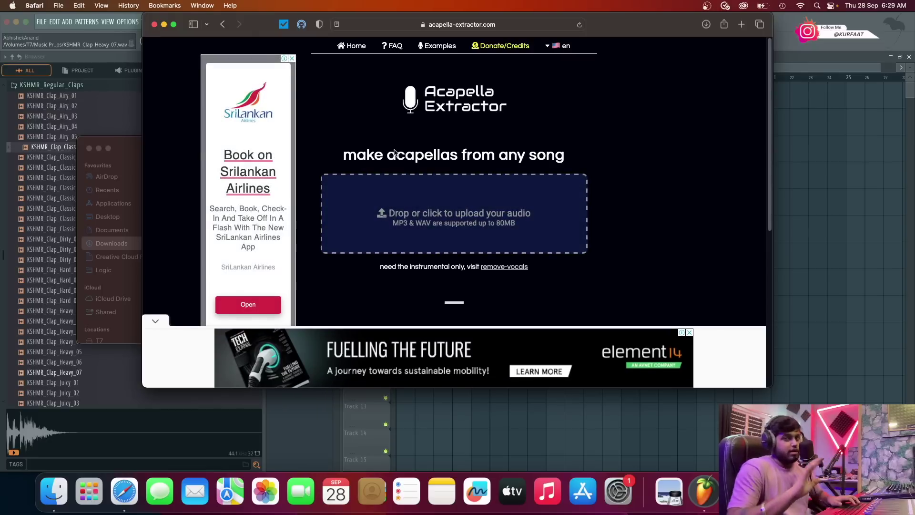
# Upload the Heeriye MP3 to Acapella Extractor, download the extracted acapella and dismiss the donation request.
pyautogui.click(461, 208)
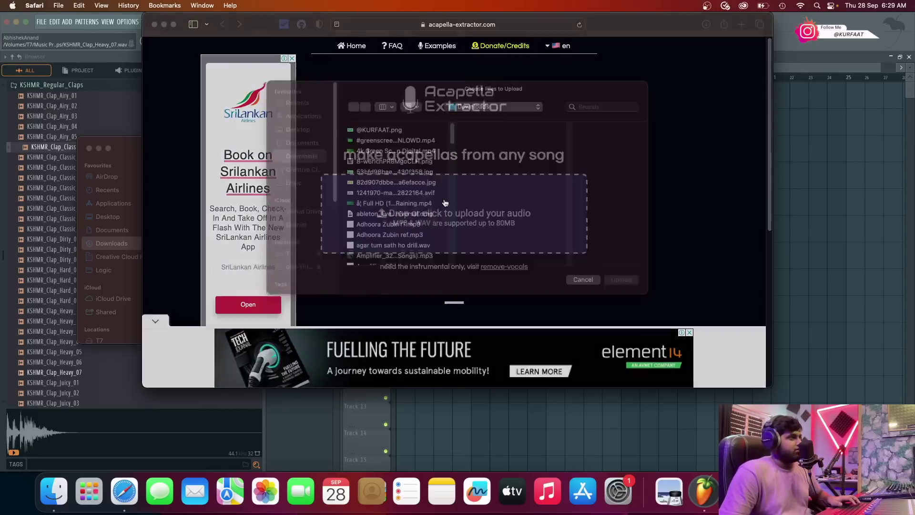
pyautogui.doubleClick(394, 195)
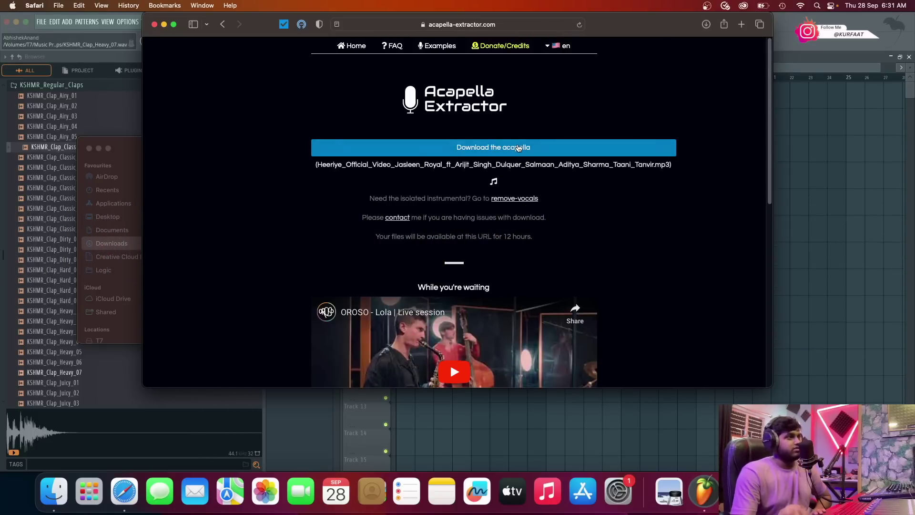
pyautogui.click(519, 148)
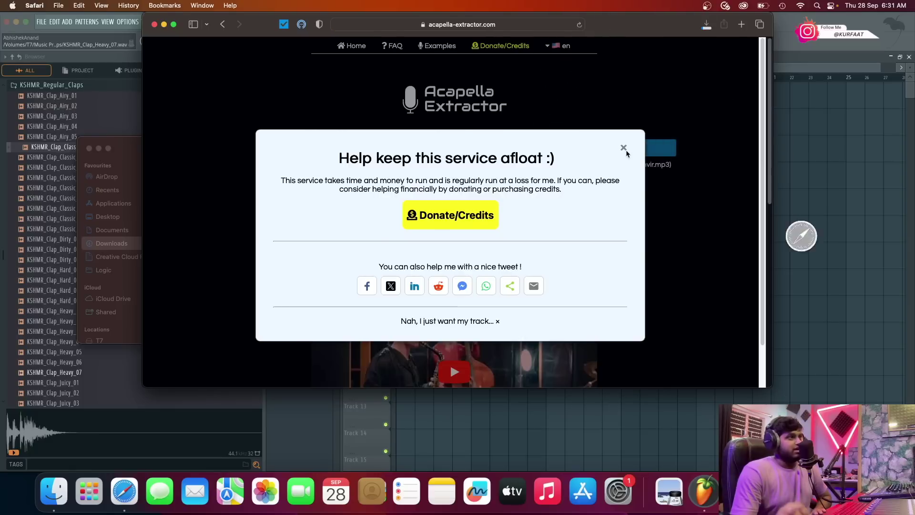
pyautogui.click(624, 149)
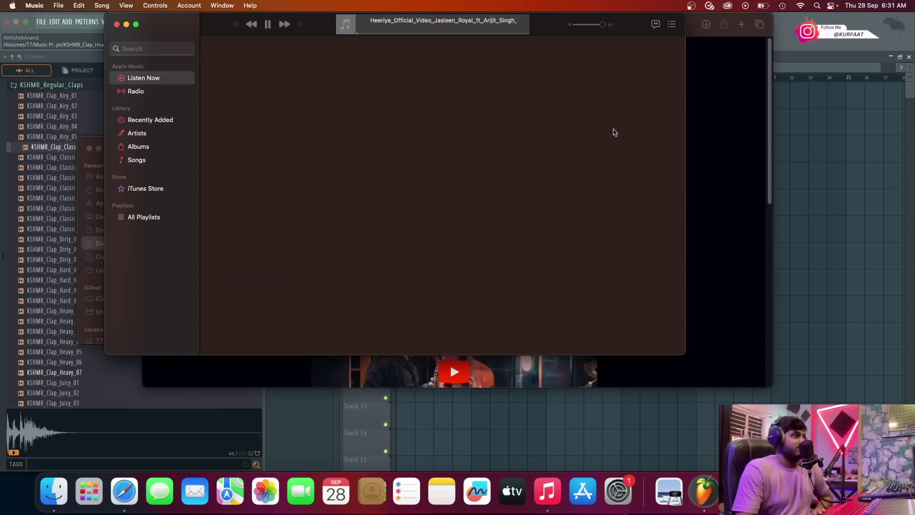
# Quit Music and bring the downloaded Heeriye vocals WAV into the FL Studio playlist on Track 12 at bar 1.
pyautogui.press('super+q')
pyautogui.click(705, 24)
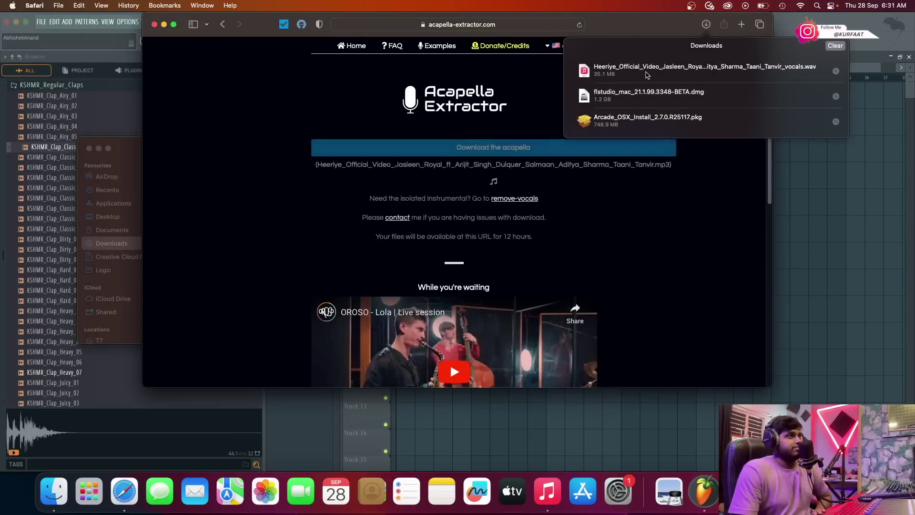
pyautogui.moveTo(815, 191); pyautogui.dragTo(448, 380)
pyautogui.scroll(-5, 462, 379)
pyautogui.scroll(2, 390, 398)
pyautogui.scroll(8, 395, 400)
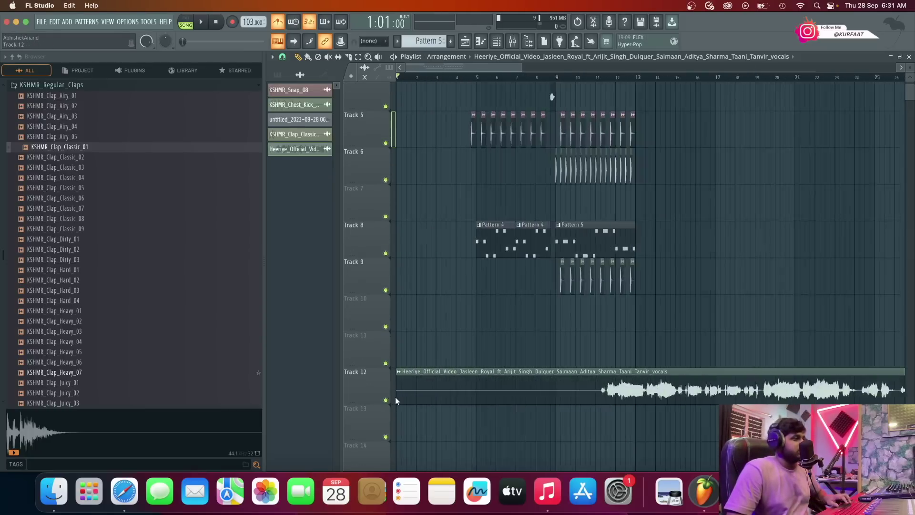
# Remove the silent intro of the Track 12 vocal clip so singing begins near bar 1, and listen to it soloed.
pyautogui.scroll(-4, 400, 395)
pyautogui.moveTo(397, 398); pyautogui.dragTo(337, 392)
pyautogui.rightClick(385, 400)
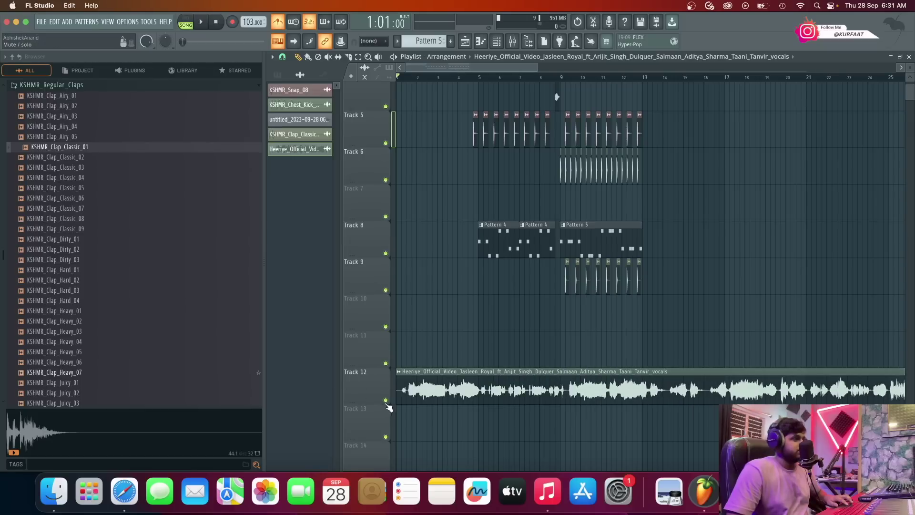
pyautogui.press('space')
pyautogui.scroll(6, 397, 400)
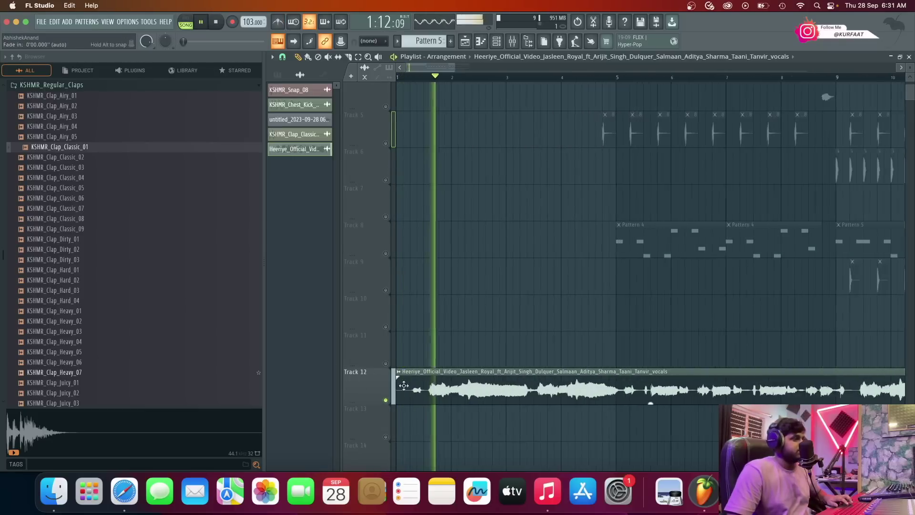
pyautogui.press('space')
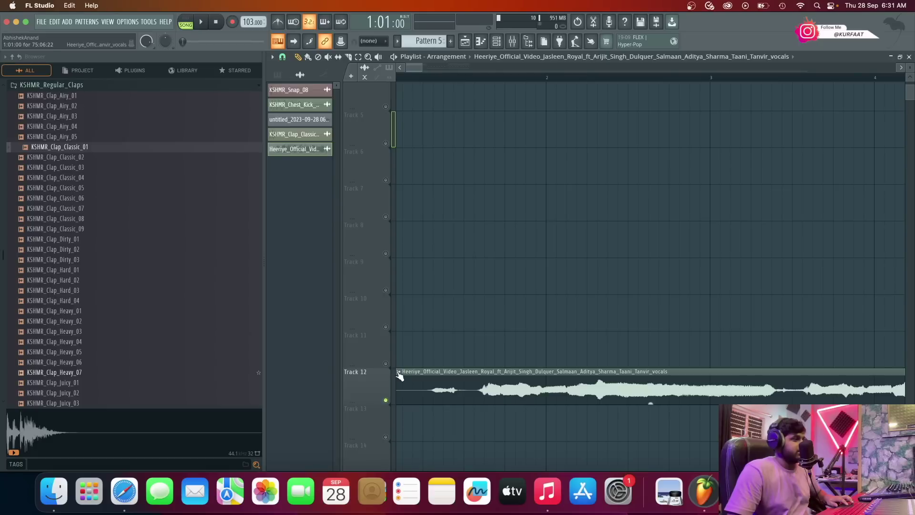
# Slice the Track 12 vocal clip just before the first full phrase and delete the piece in front.
pyautogui.click(348, 57)
pyautogui.scroll(3, 454, 310)
pyautogui.moveTo(492, 364); pyautogui.dragTo(493, 406)
pyautogui.rightClick(447, 388)
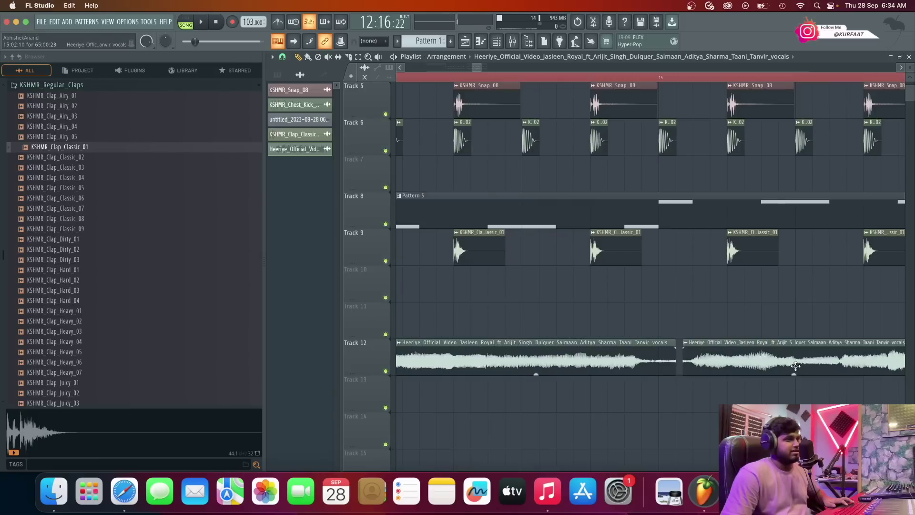
# Play the bar 13 to 16 section and nudge the Track 12 vocal clip in bar 15 to start at 15:02:19.
pyautogui.click(593, 140)
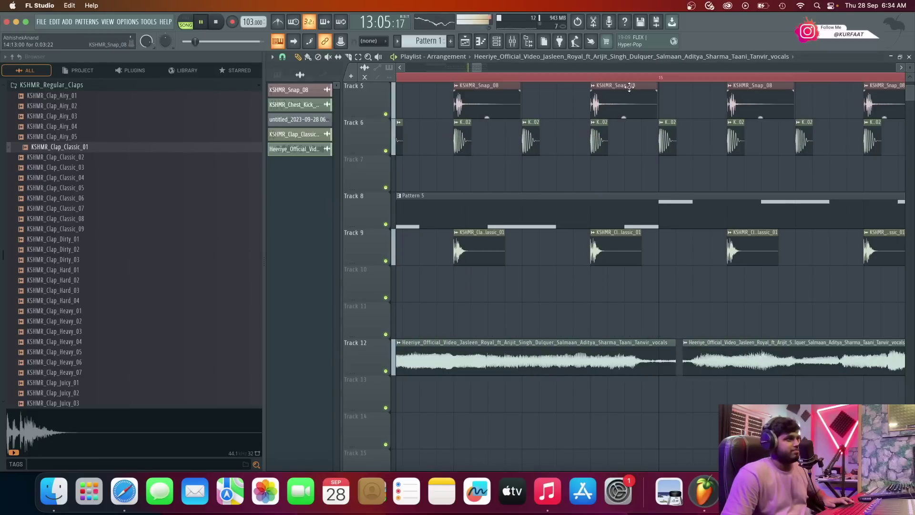
pyautogui.scroll(3, 797, 303)
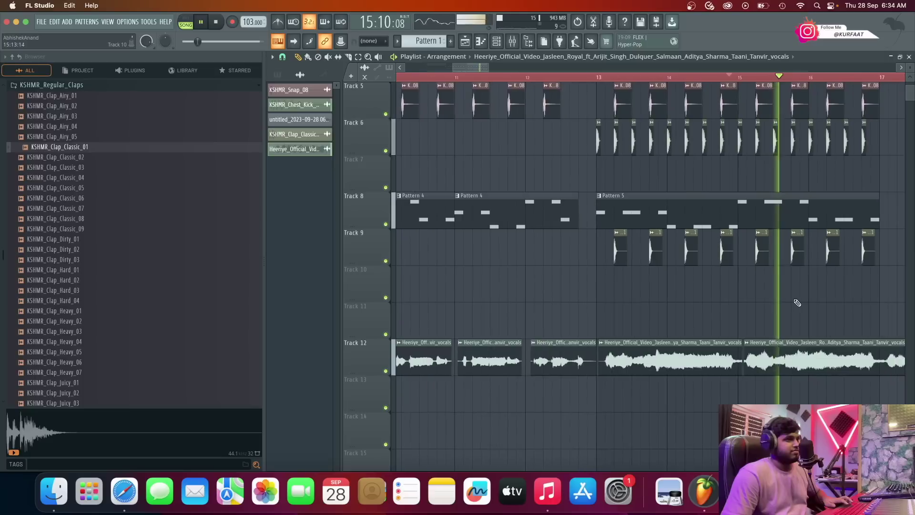
pyautogui.scroll(2, 797, 307)
pyautogui.press('space')
pyautogui.press('space')
pyautogui.moveTo(784, 356); pyautogui.dragTo(789, 356)
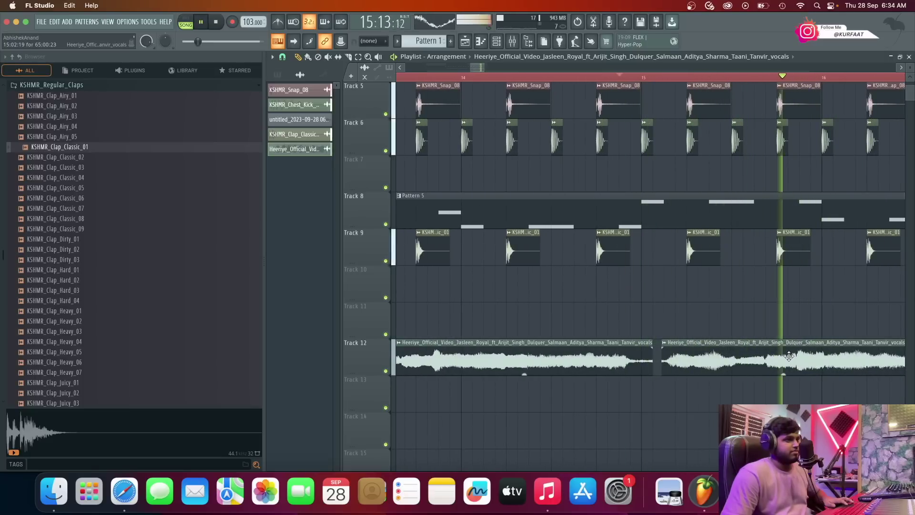
# Play the arrangement from the middle of bar 8 to check the vocal timing against the drums and bass.
pyautogui.scroll(-3, 794, 355)
pyautogui.scroll(-2, 796, 355)
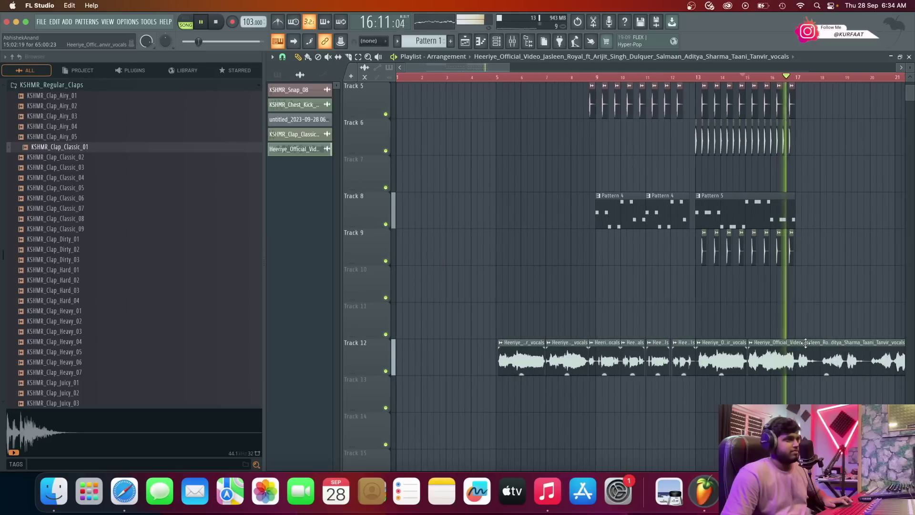
pyautogui.click(584, 79)
pyautogui.scroll(4, 591, 231)
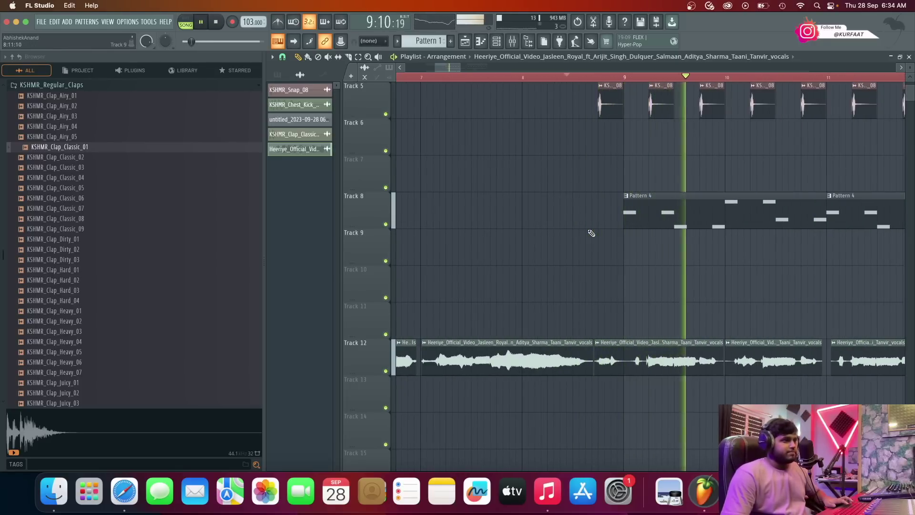
# Set the channel volume of the Heeriye vocal audio clip on Track 12 to 49% while the arrangement plays.
pyautogui.scroll(1, 592, 232)
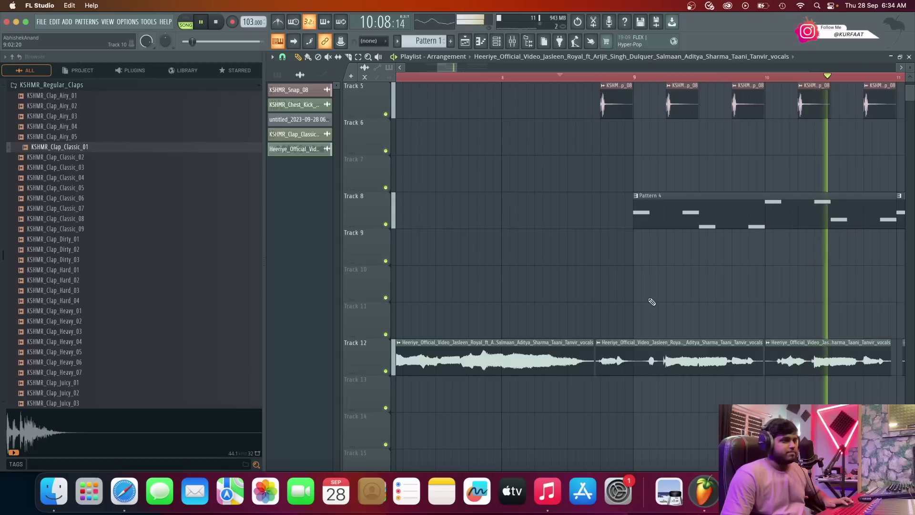
pyautogui.scroll(-2, 646, 304)
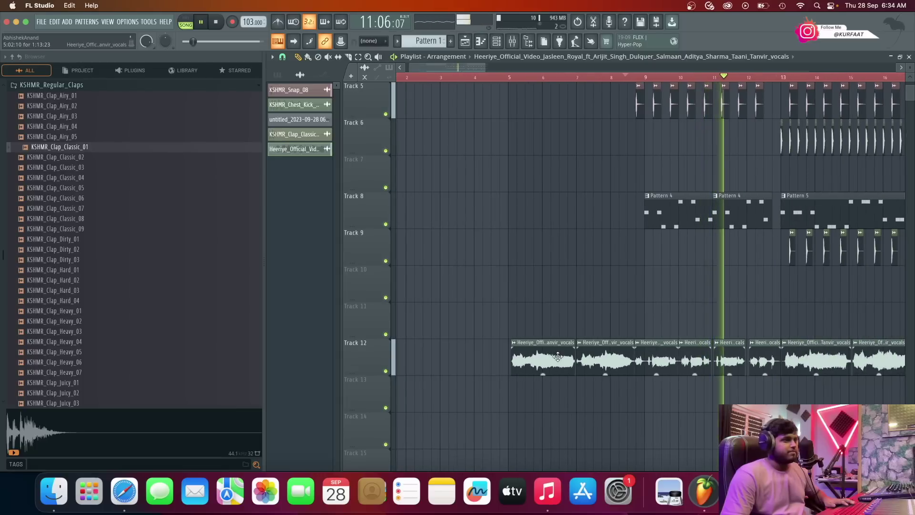
pyautogui.doubleClick(543, 361)
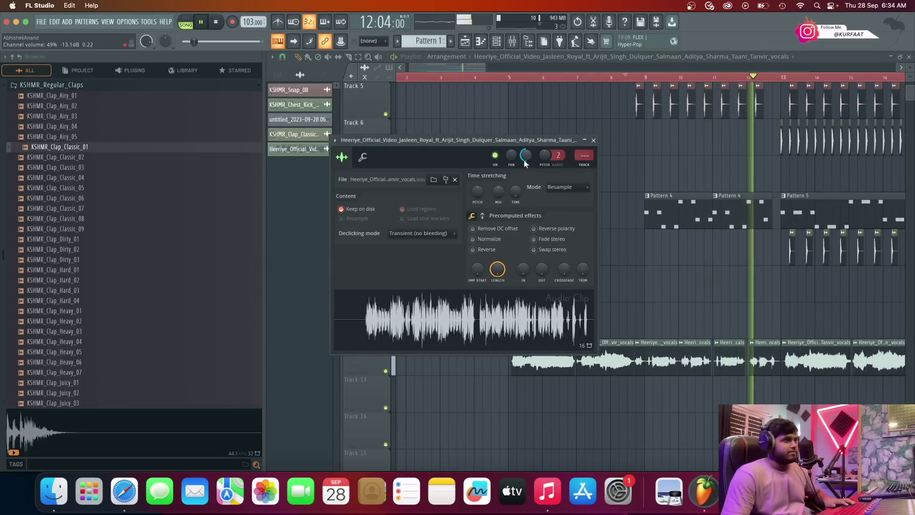
pyautogui.click(594, 140)
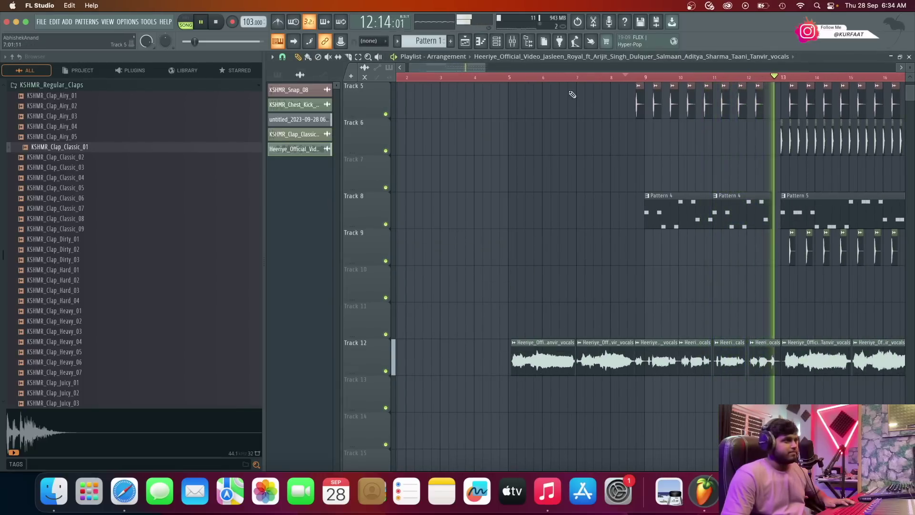
# Listen on into bar 14 to check the vocal level against the drums and bass, stop playback and review the arrangement's tracks.
pyautogui.click(513, 42)
pyautogui.click(513, 41)
pyautogui.scroll(4, 513, 242)
pyautogui.scroll(-7, 513, 242)
pyautogui.scroll(-2, 513, 242)
pyautogui.scroll(4, 513, 242)
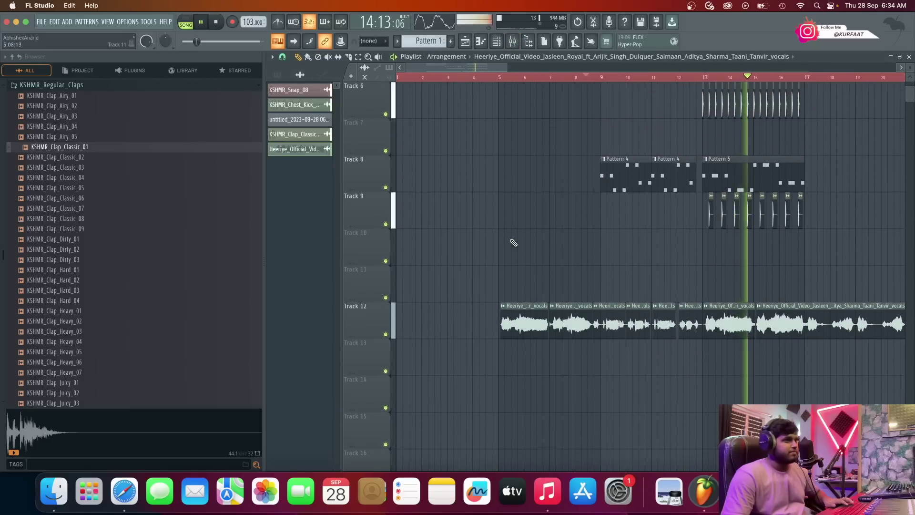
pyautogui.press('space')
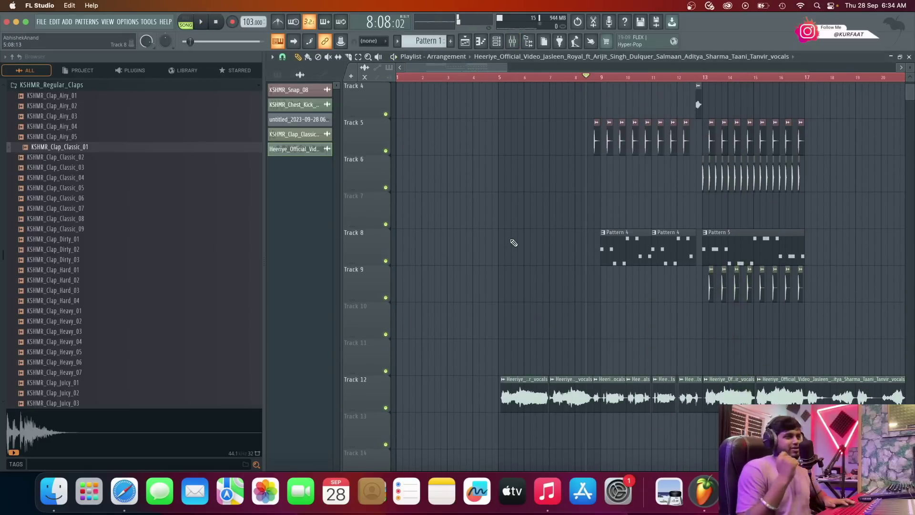
pyautogui.scroll(3, 536, 239)
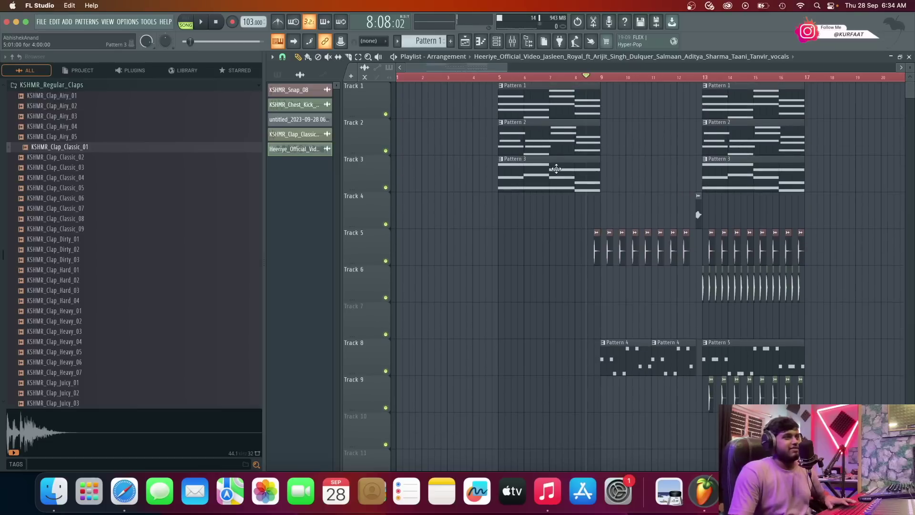